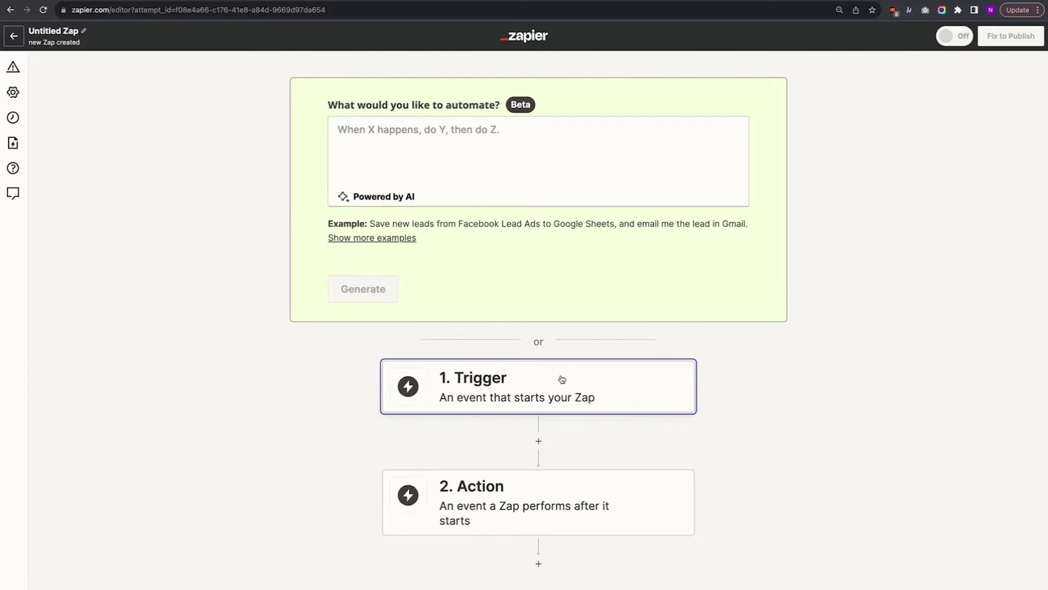
Step: Set the Zap's trigger to the Soundee app with the New Transaction event
click(557, 401)
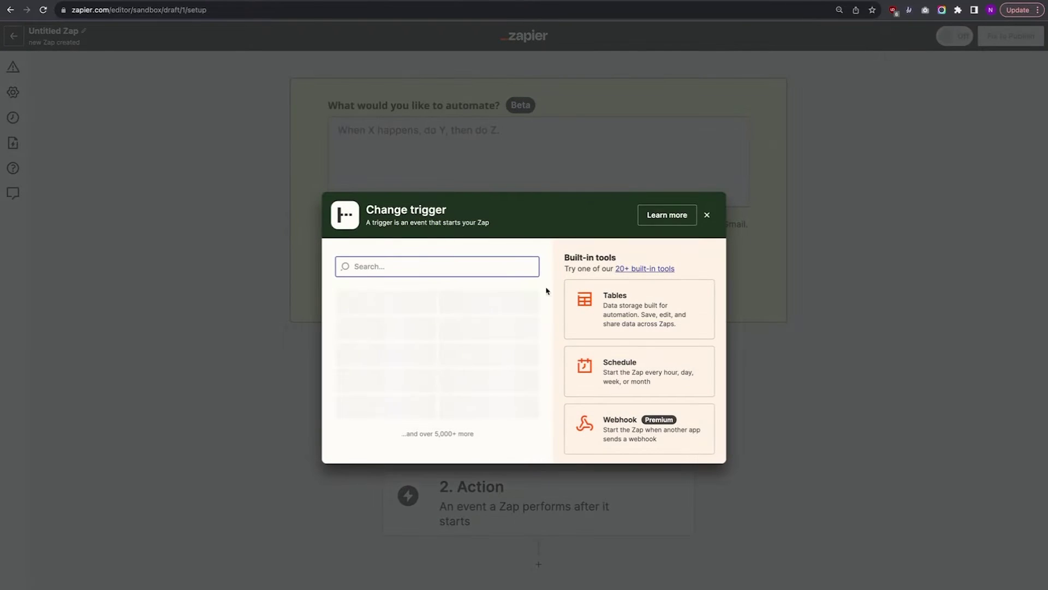
text(soundee)
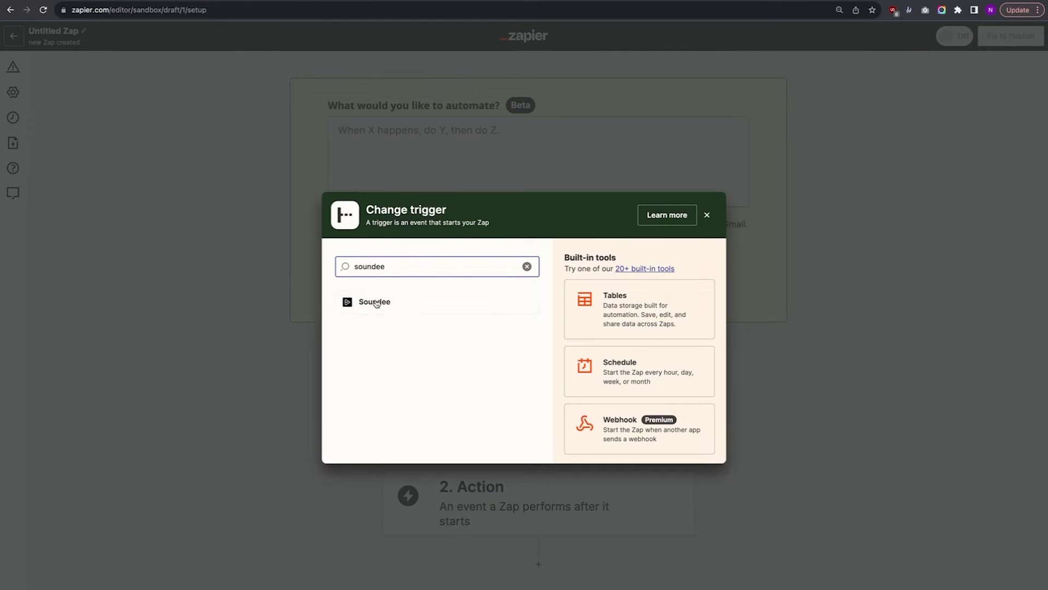
click(374, 301)
click(880, 169)
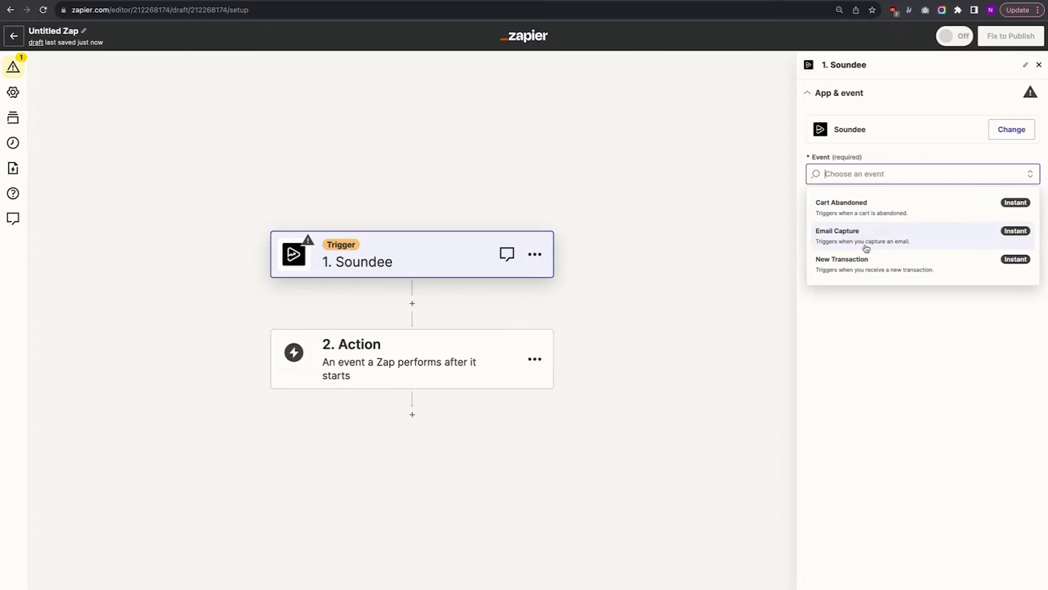
click(861, 273)
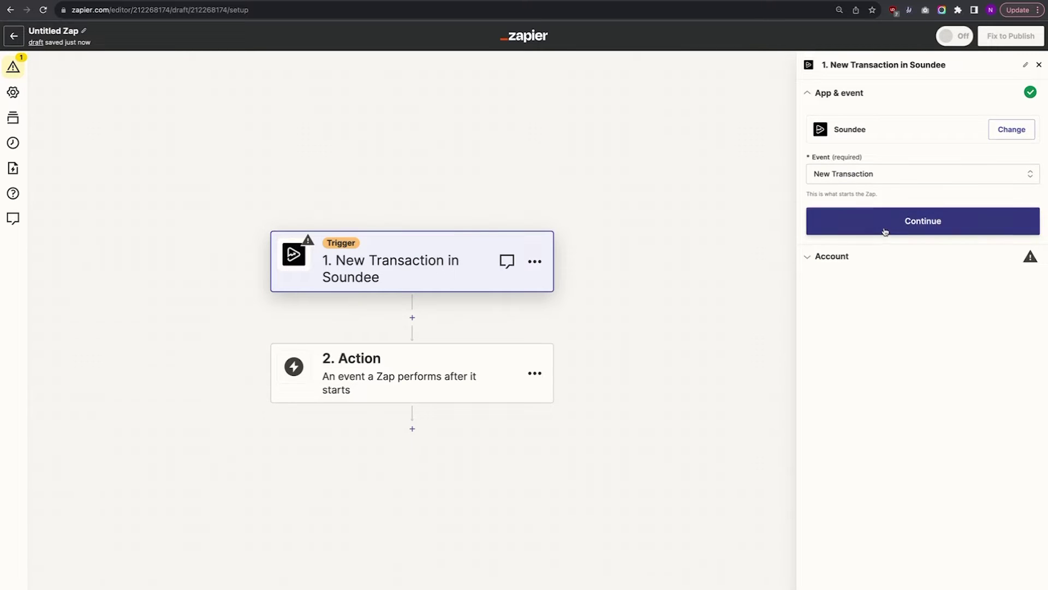
click(884, 229)
Step: Choose a connected Soundee account for the trigger and view the available Transaction Type options
click(1007, 155)
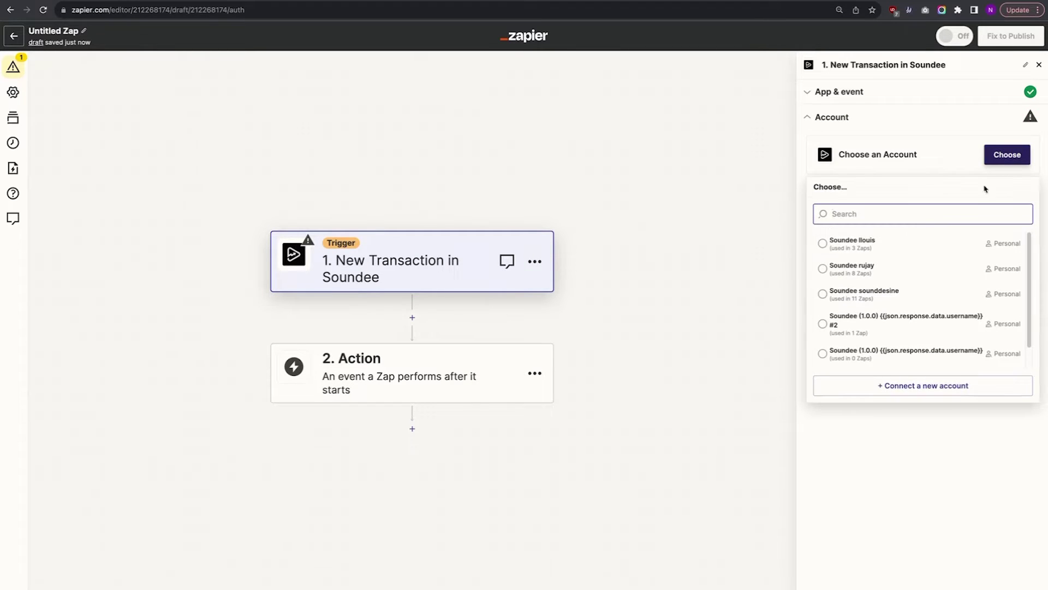
click(916, 268)
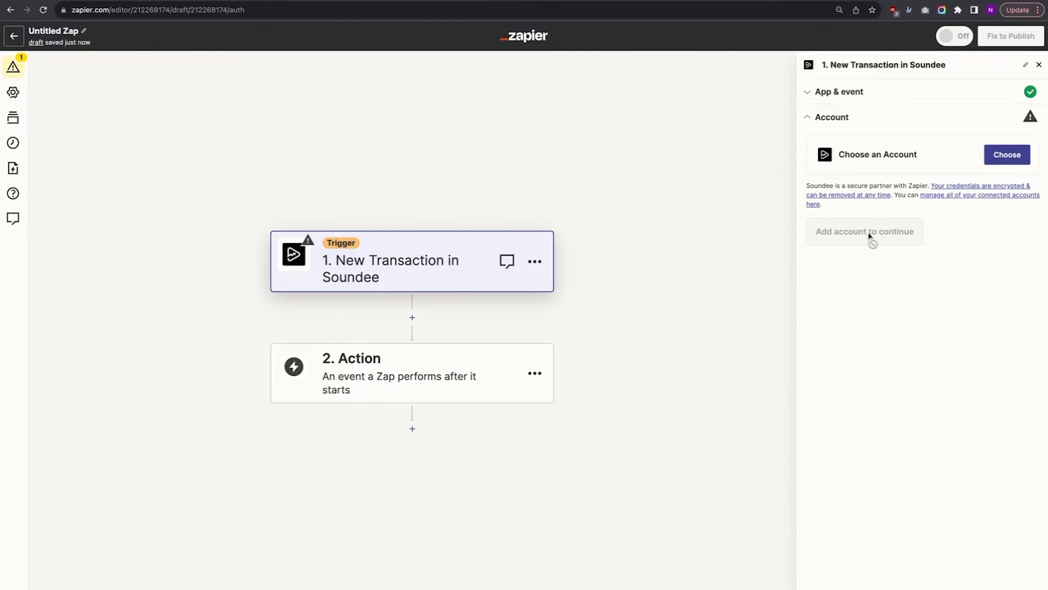
click(847, 238)
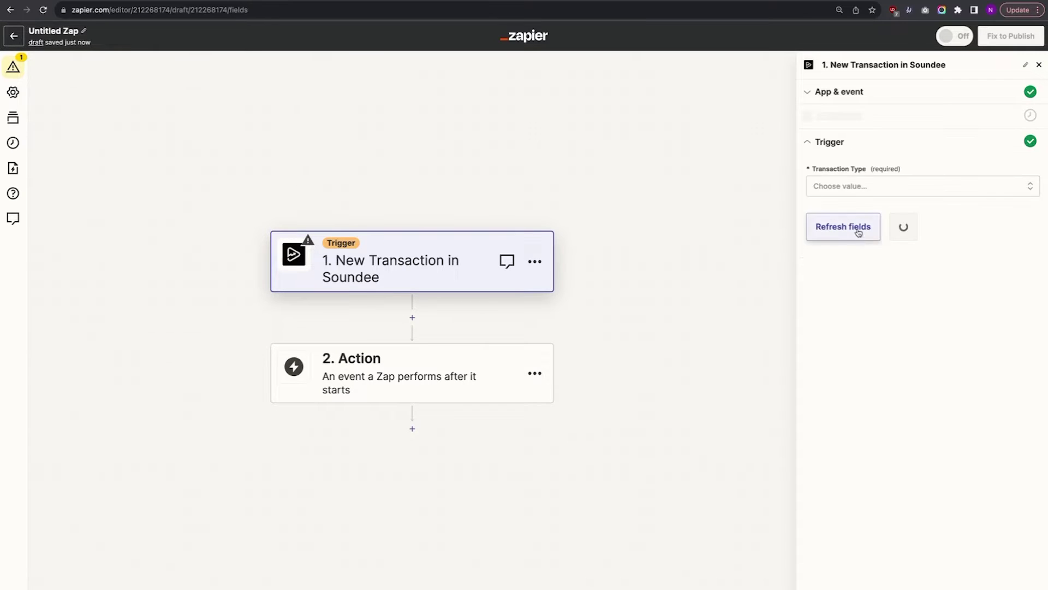
click(855, 187)
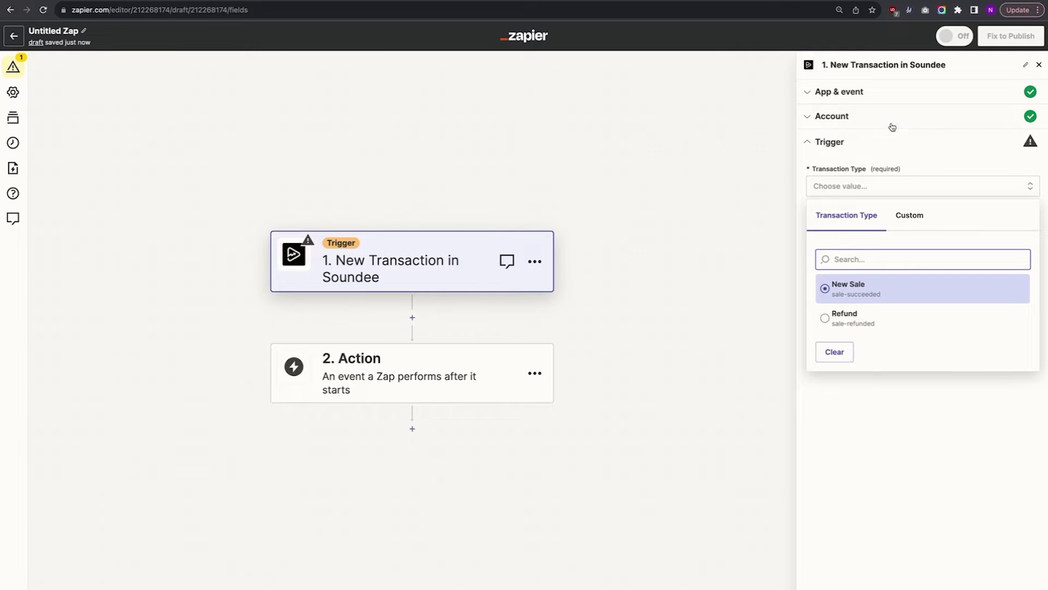
click(865, 179)
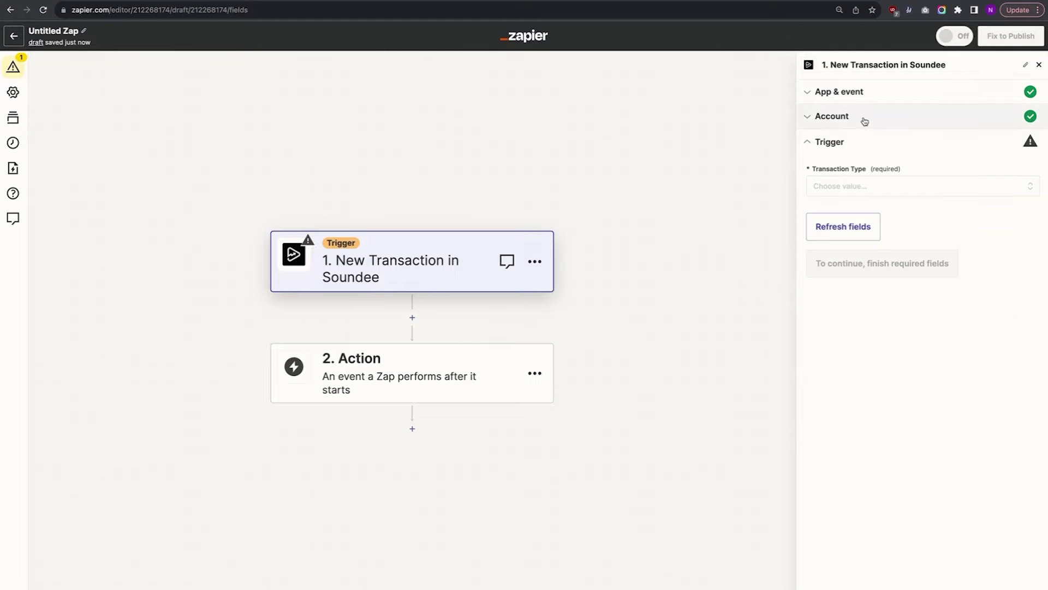
Step: Change the Soundee trigger event to Email Capture and open the options of its trigger field
click(854, 93)
click(853, 175)
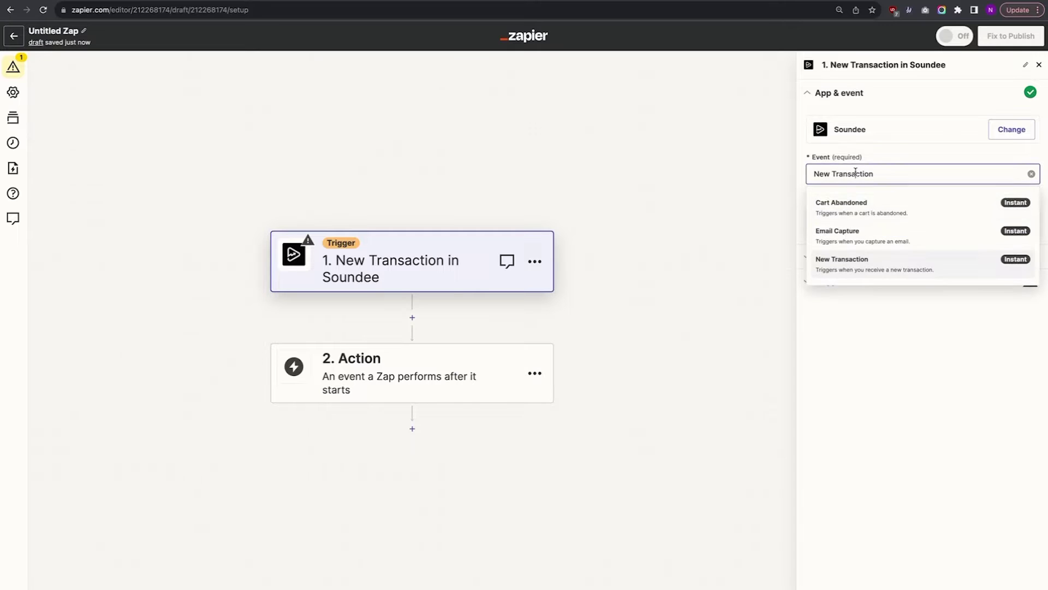
click(860, 232)
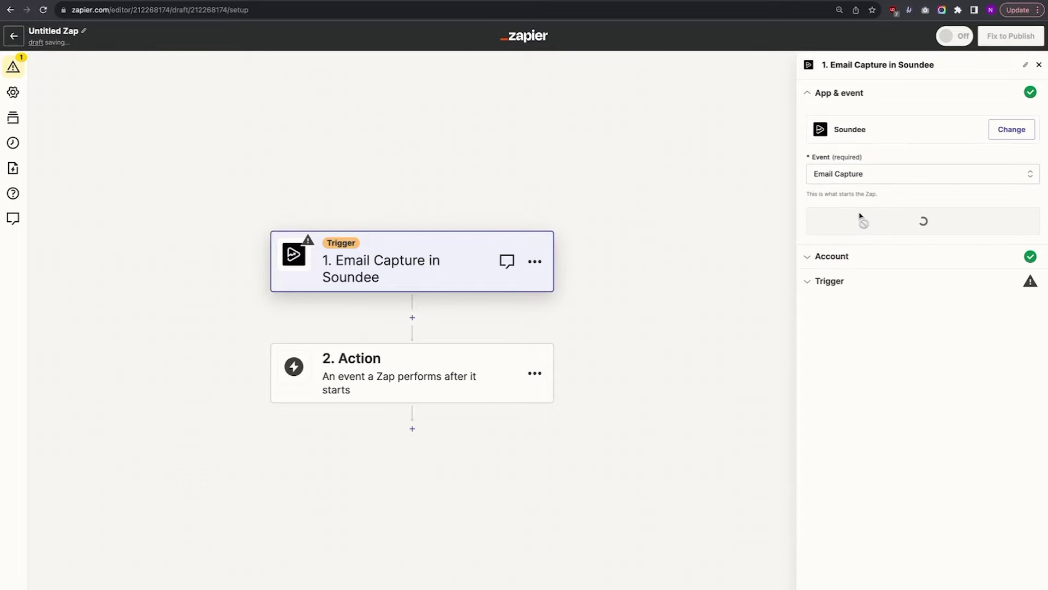
click(849, 233)
click(852, 185)
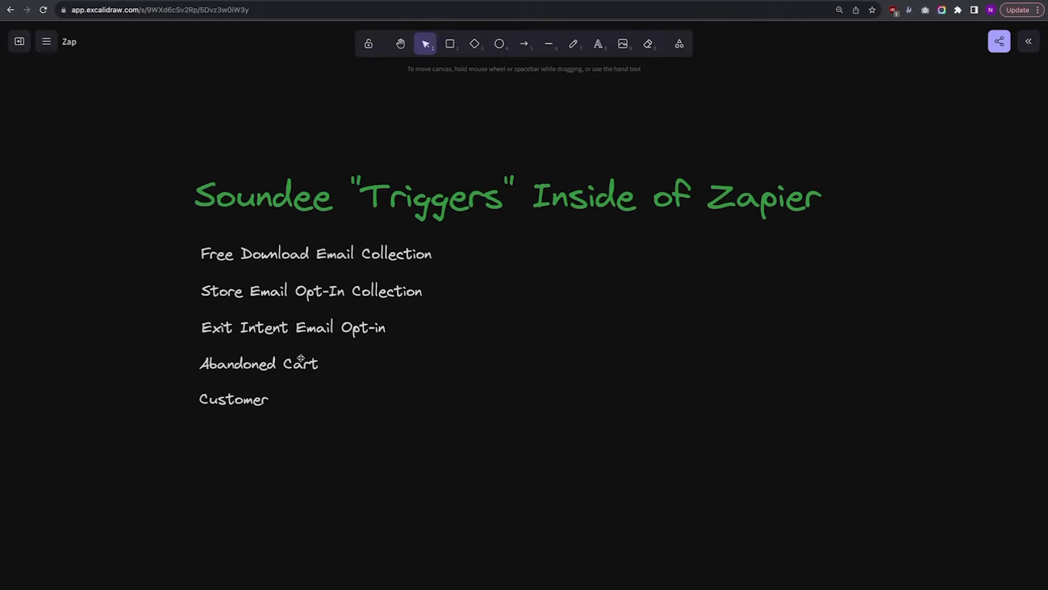
Step: In the Excalidraw notes on Soundee triggers, examine the Free Download Email Collection section up close
scroll(300, 358, down, 10)
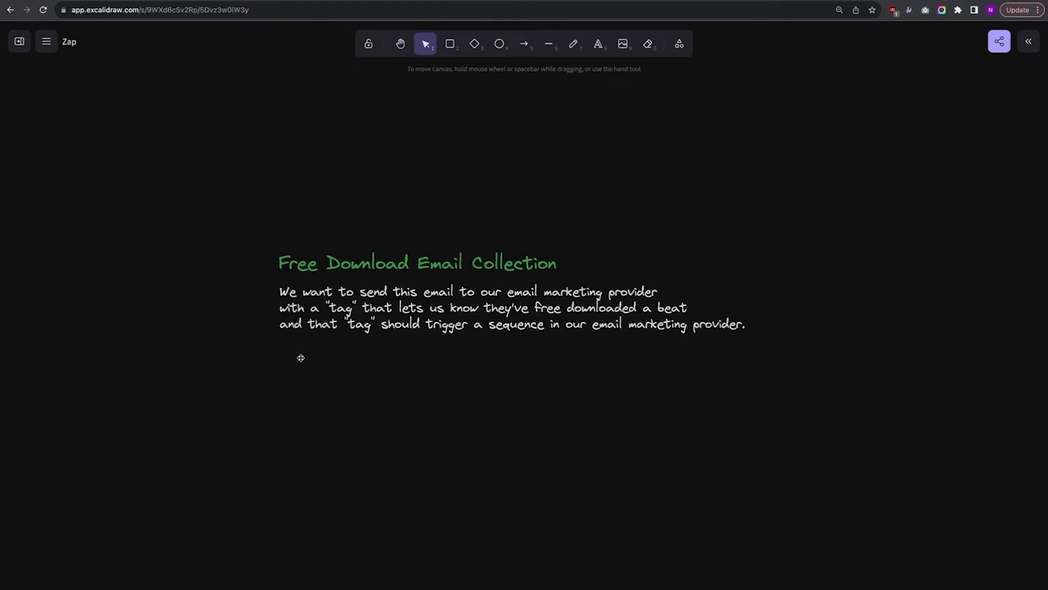
key(super+equal)
key(super+equal)
key(super+equal)
key(super+equal)
key(super+equal)
key(super+equal)
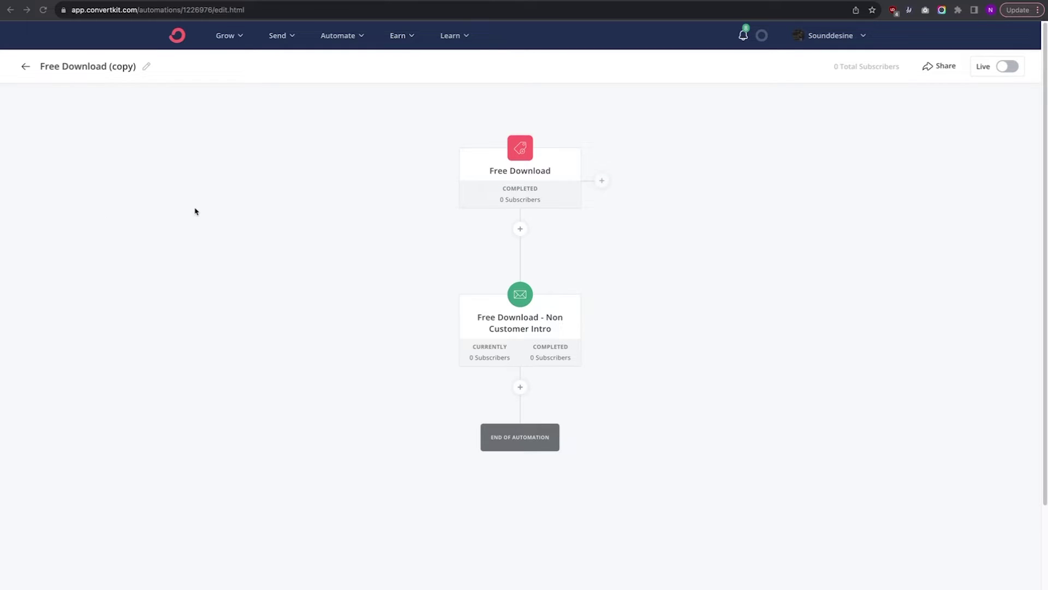
Step: In ConvertKit, inspect the Free Download (copy) automation's tag trigger and its Free Download - Non Customer Intro email
click(526, 162)
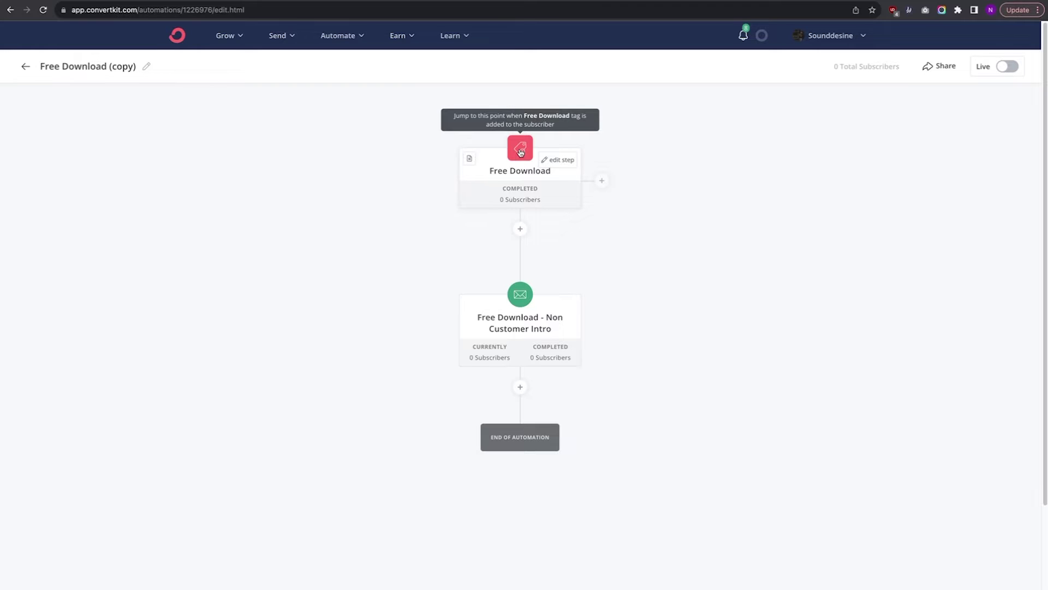
click(522, 323)
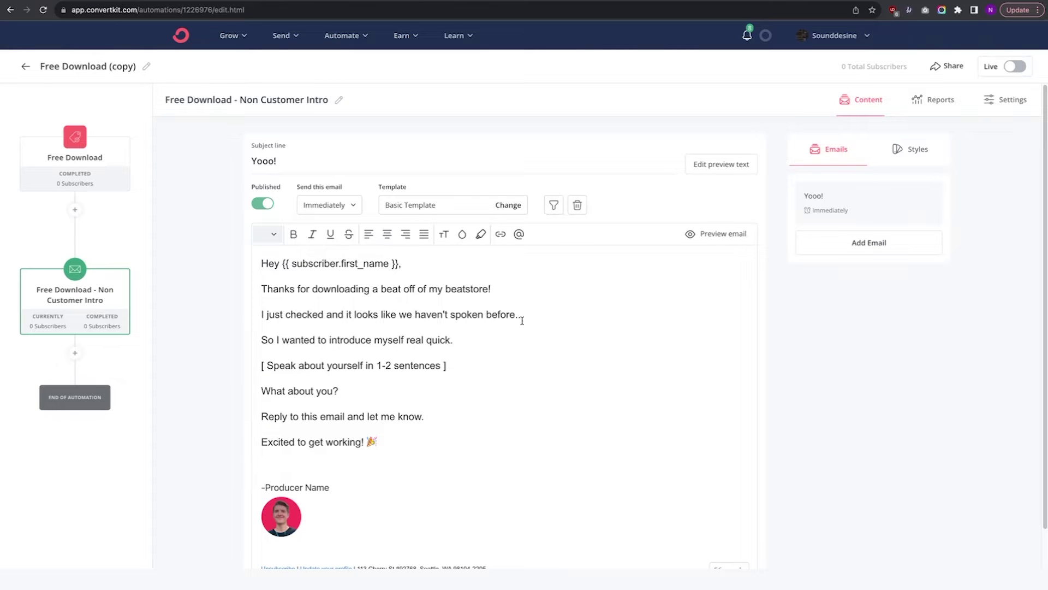
click(118, 97)
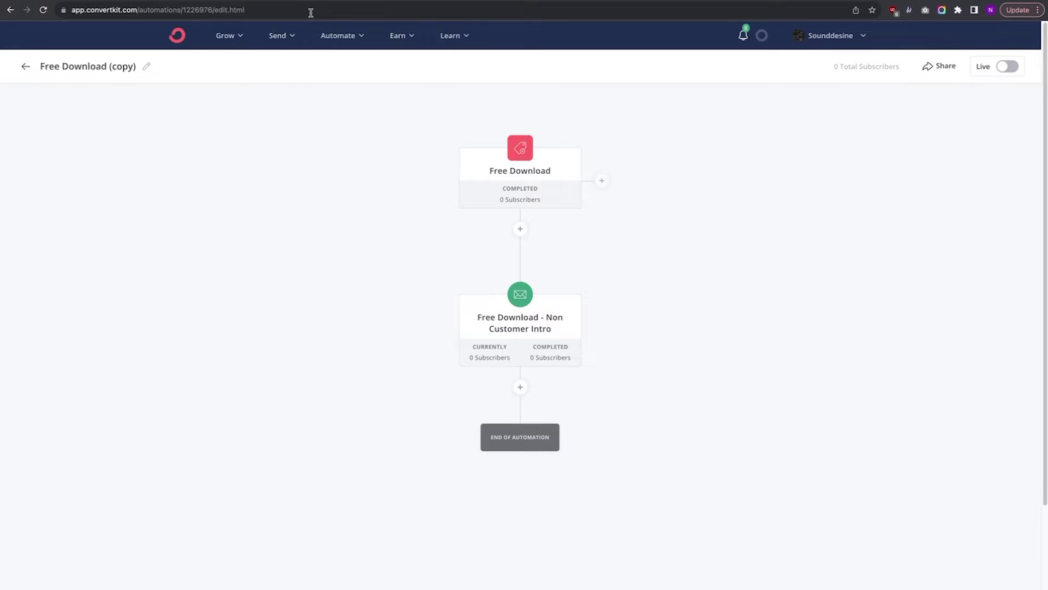
mouse_move(522, 155)
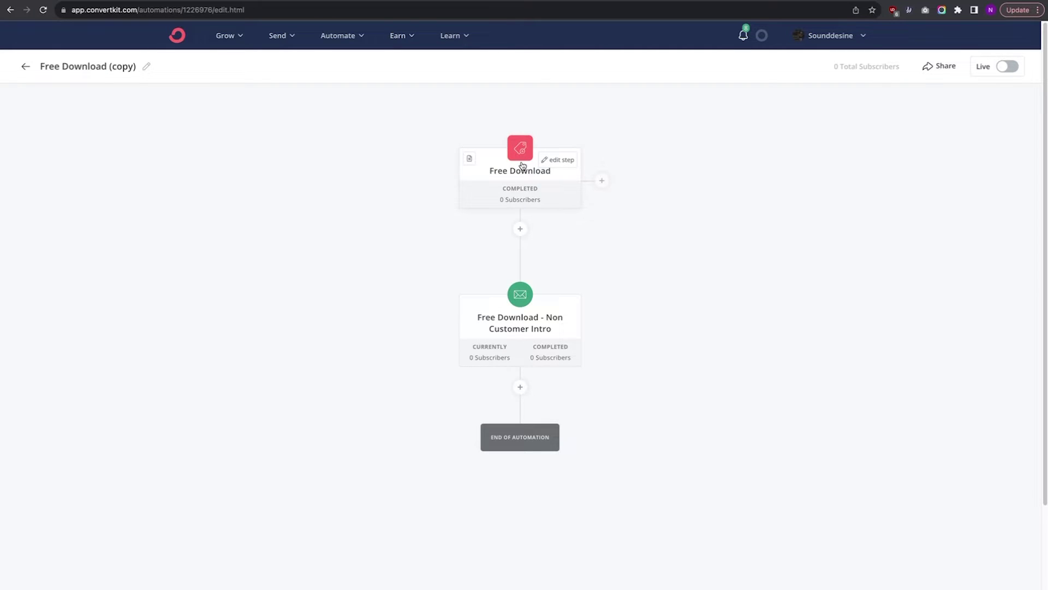
Step: Switch to the Excalidraw notes and review the Free Download Email Collection and Store Email Collection sections
click(62, 3)
scroll(271, 226, down, 3)
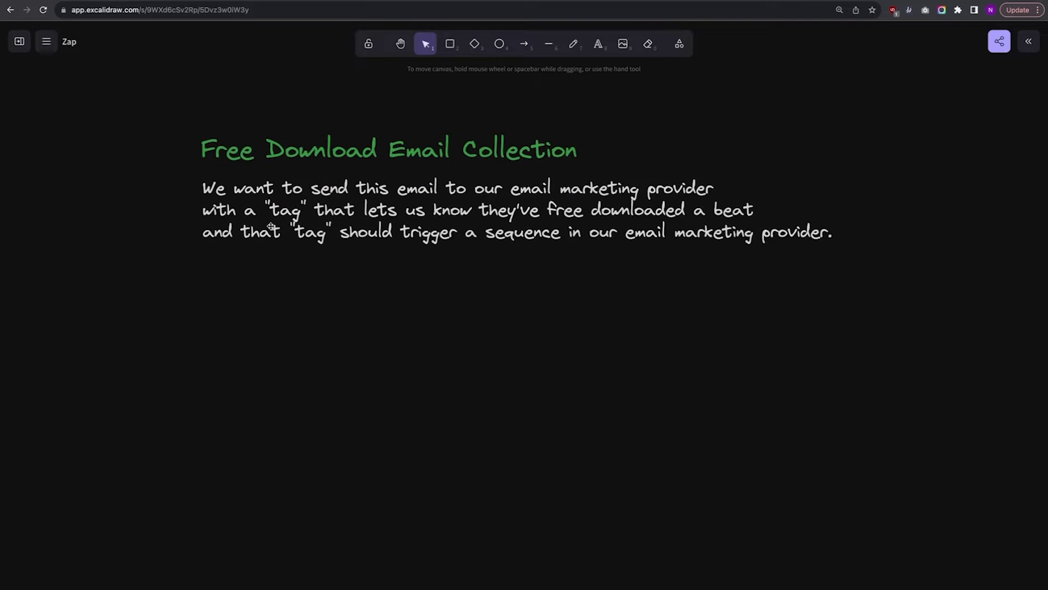
scroll(270, 226, up, 2)
scroll(270, 226, right, 2)
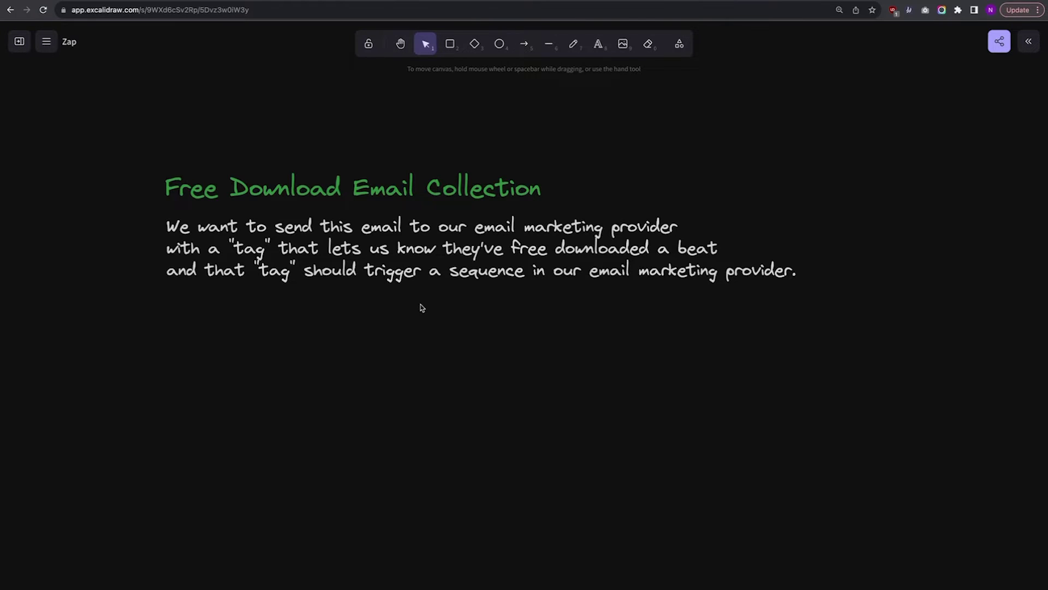
scroll(422, 308, down, 5)
scroll(422, 308, up, 5)
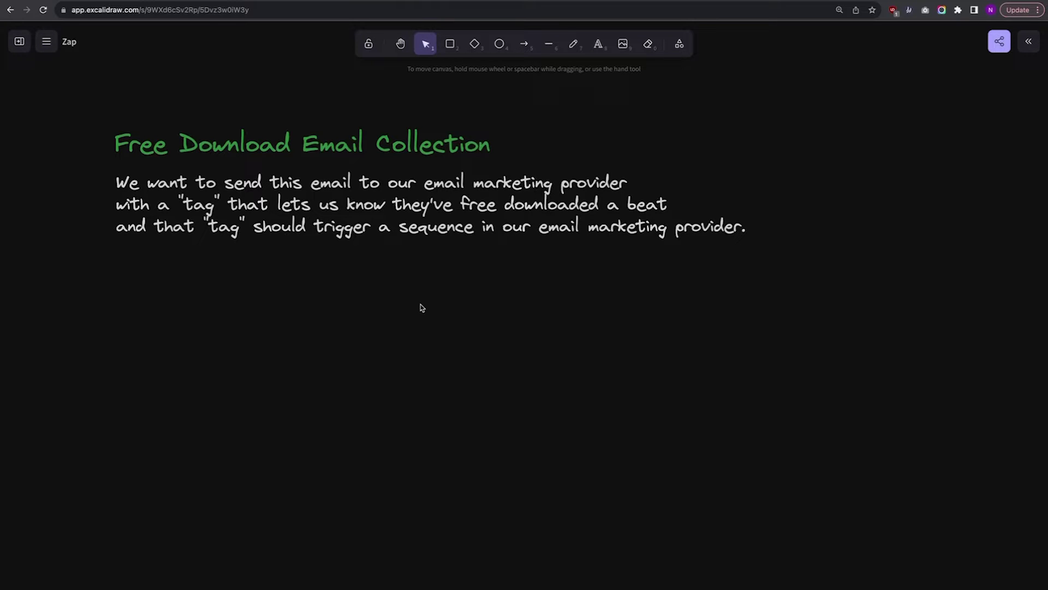
scroll(422, 308, down, 10)
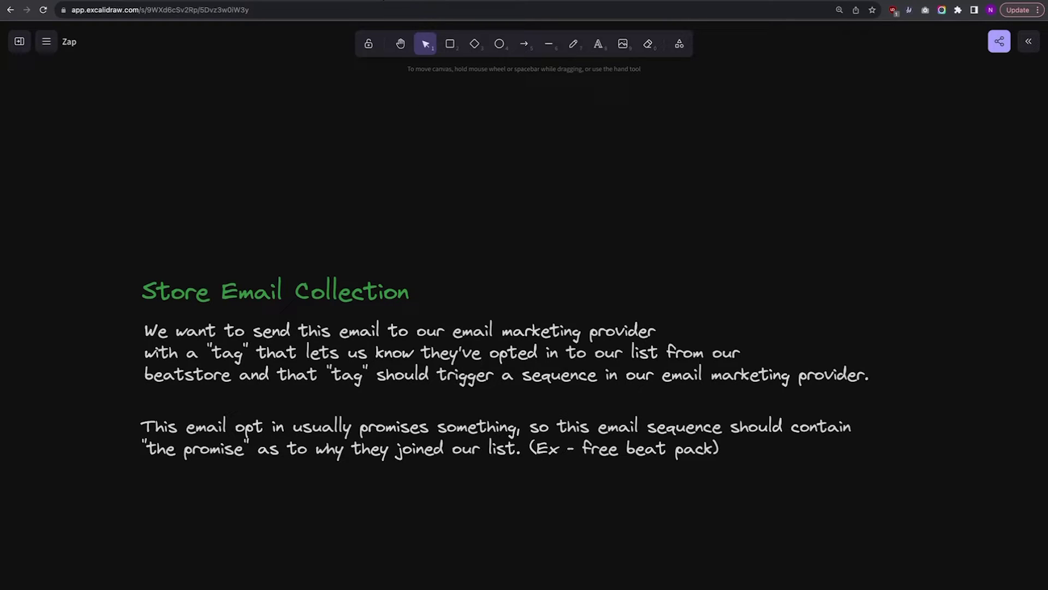
Step: Switch to the Sounddesine beat store, examine the email list subscription banner, and return to the Excalidraw notes
key(ctrl+Tab)
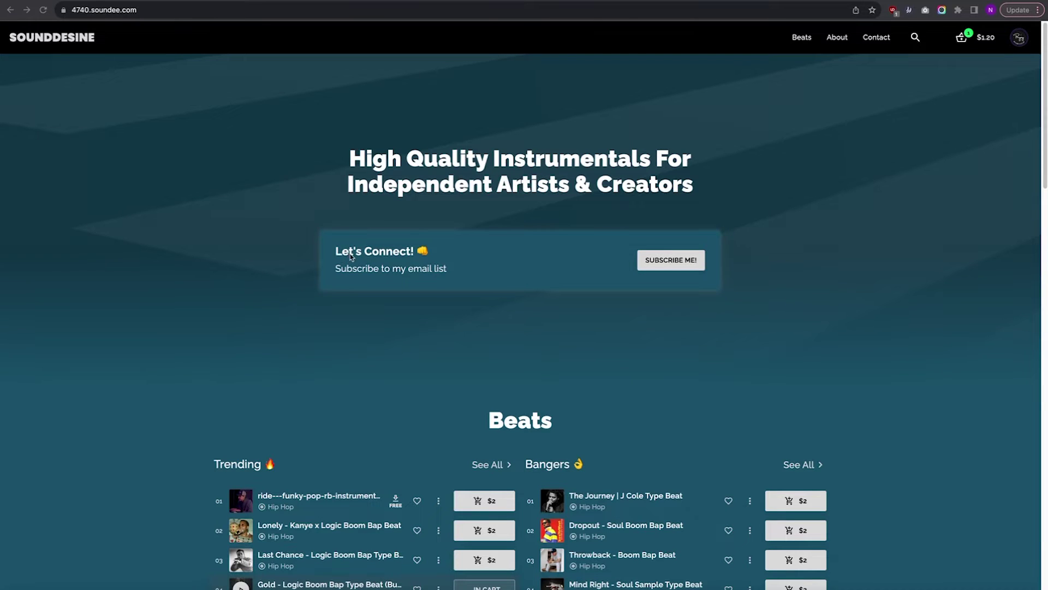
drag(340, 257, 452, 270)
click(452, 270)
key(ctrl+Tab)
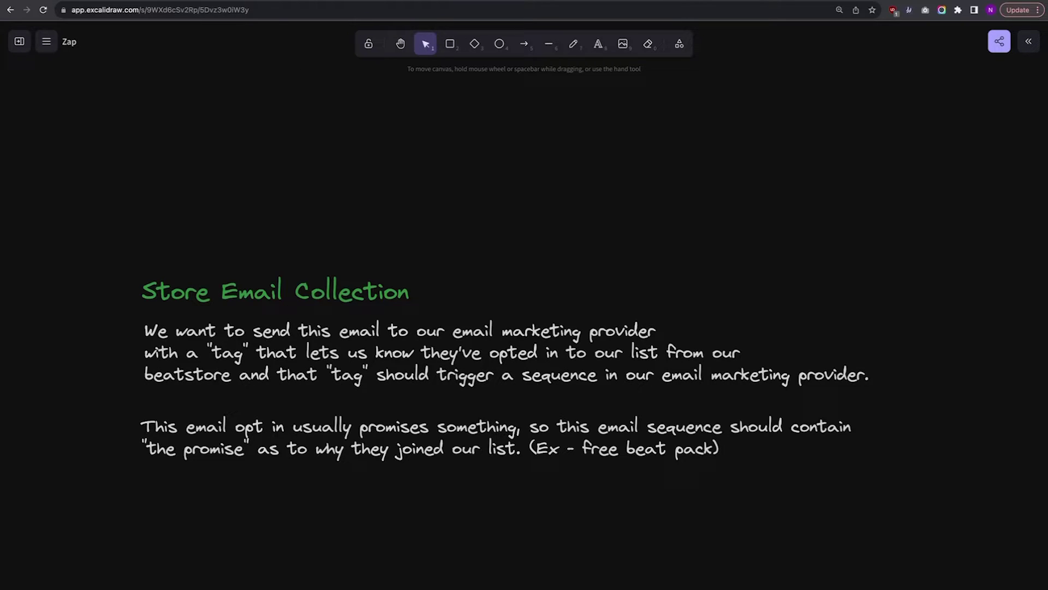
Step: Switch to ConvertKit and inspect the Store Email Opt In automation, including its Store Email Opt In - Delivery sequence
key(ctrl+Tab)
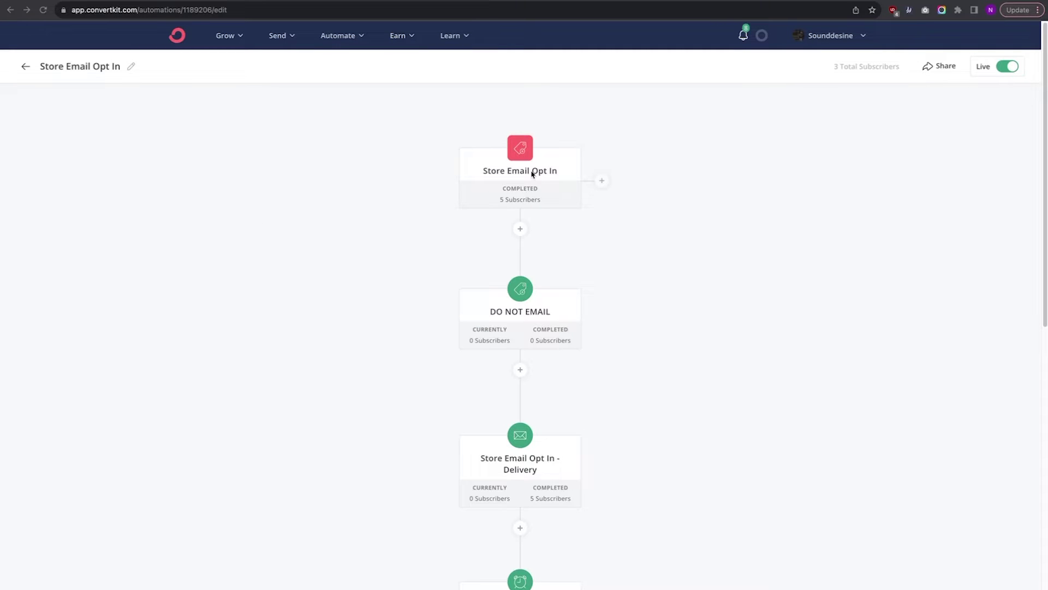
scroll(590, 237, down, 3)
scroll(591, 238, down, 1)
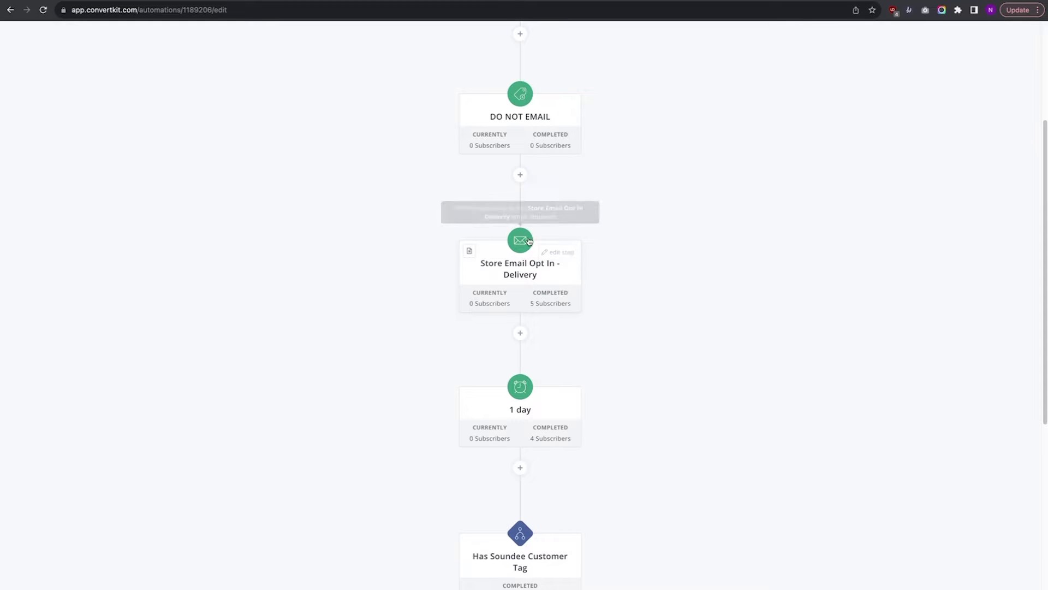
click(520, 266)
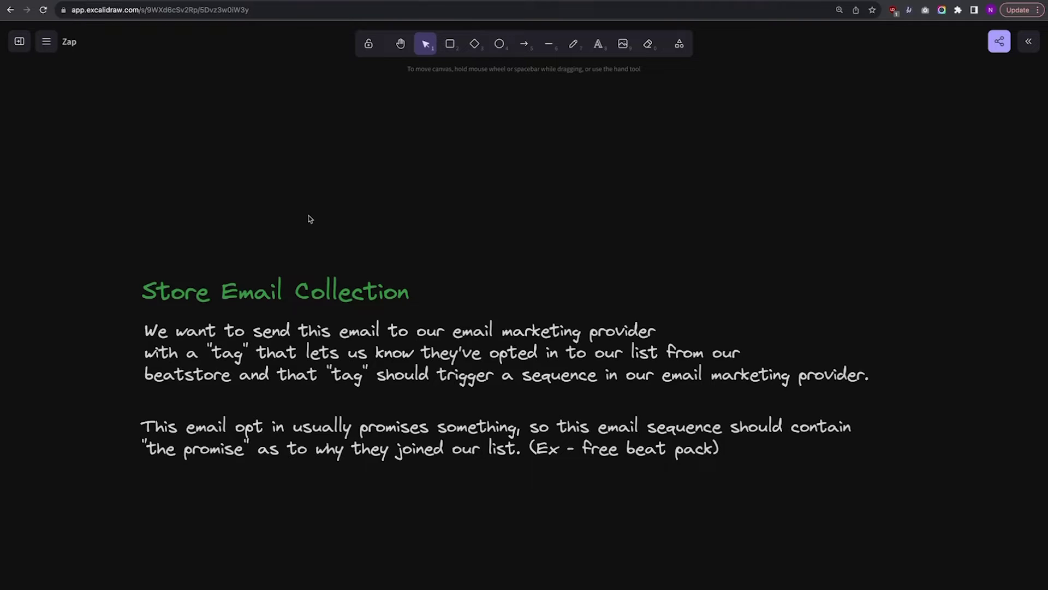
Step: In the Excalidraw notes, read the Exit Intent Email Collection section
scroll(309, 218, down, 10)
scroll(309, 219, down, 5)
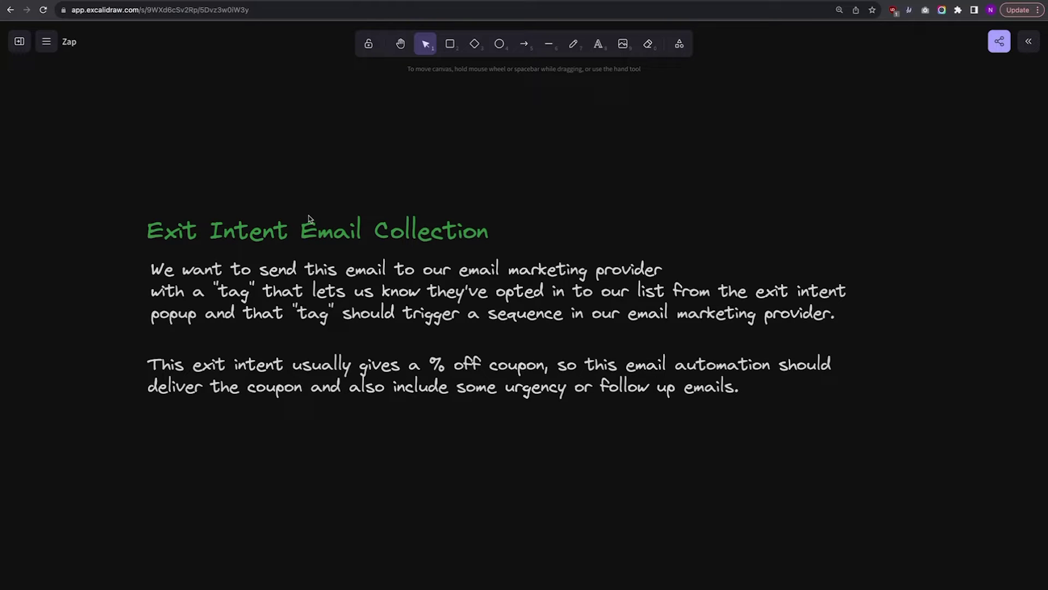
scroll(404, 192, down, 2)
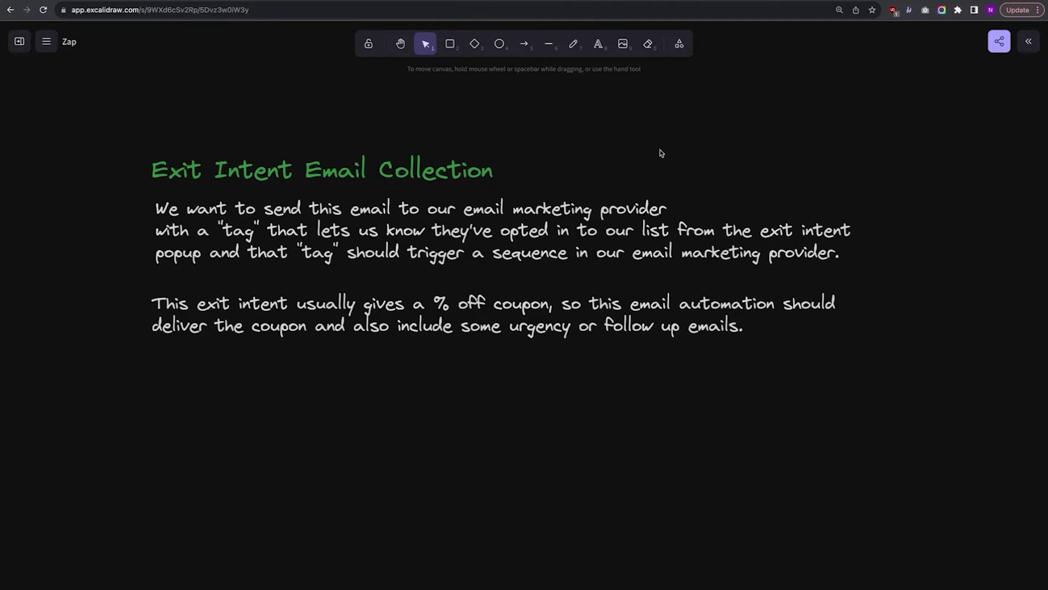
Step: Read the Abandoned Cart Email Collection and Purchase Email Collection sections of the notes
scroll(661, 153, down, 15)
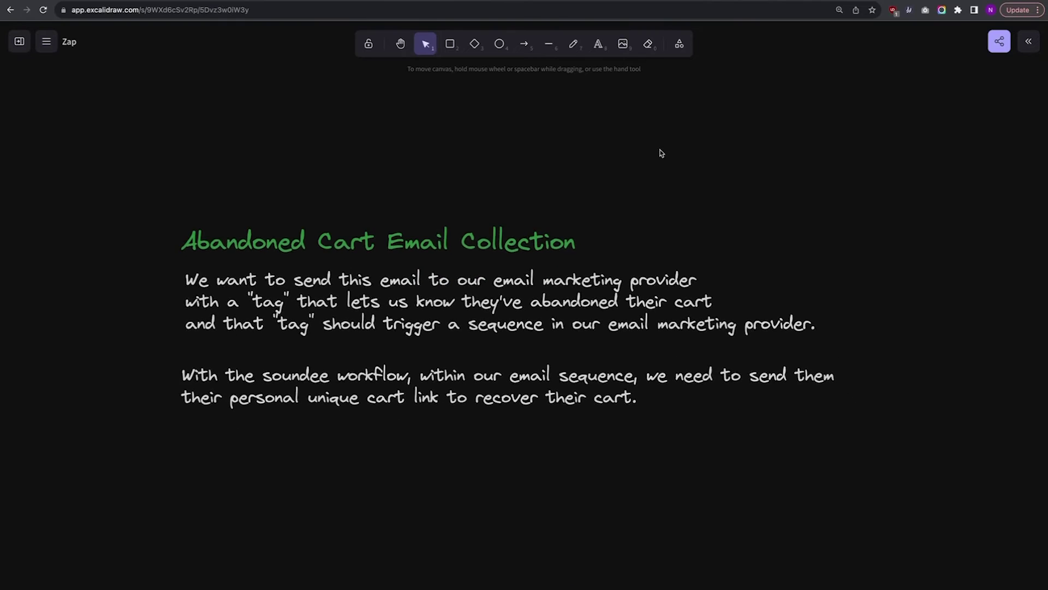
scroll(661, 154, right, 1)
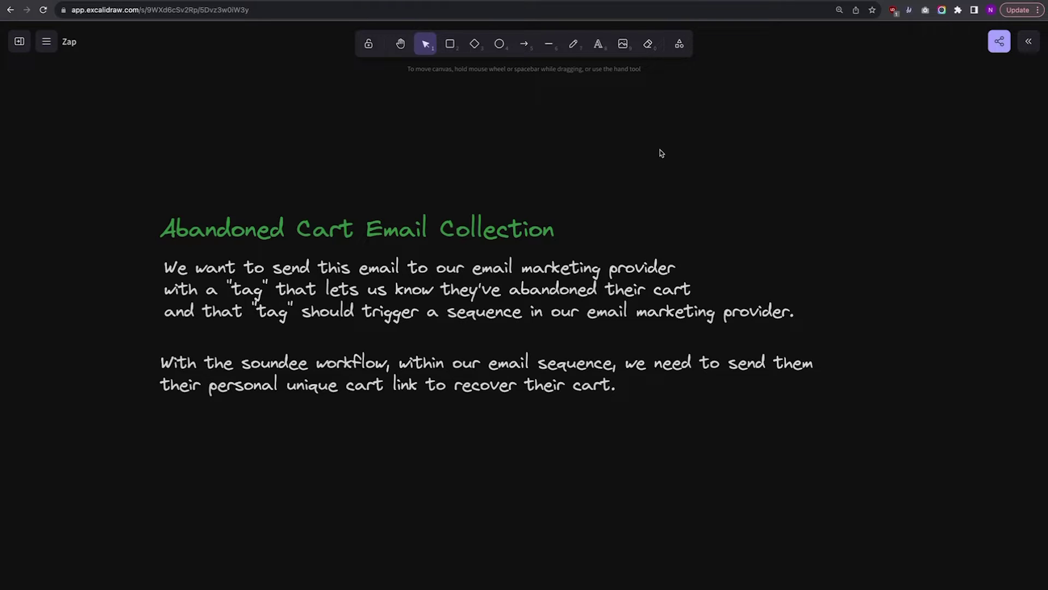
key(F2)
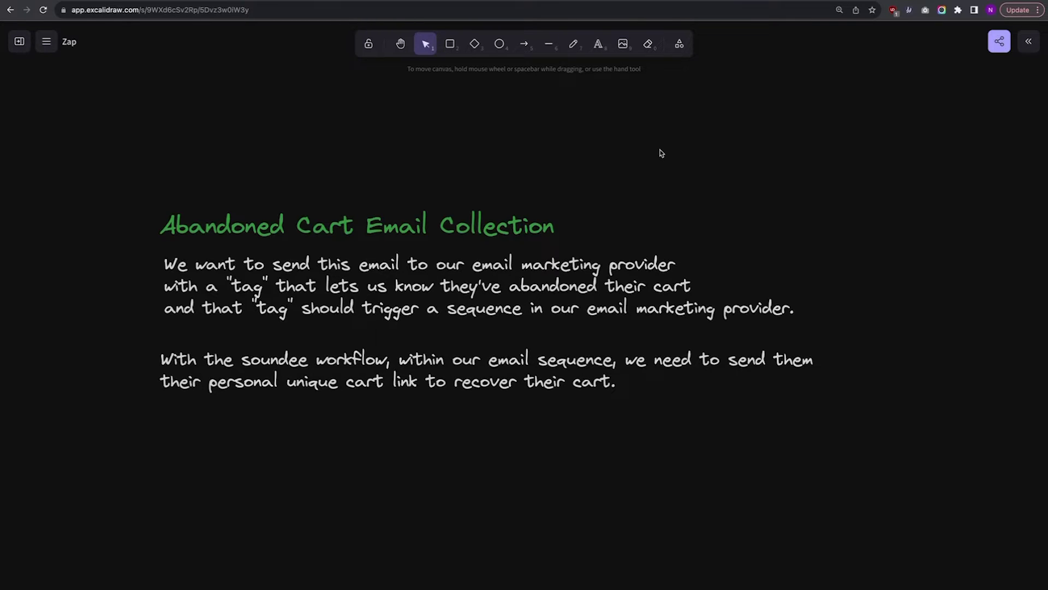
scroll(661, 153, down, 3)
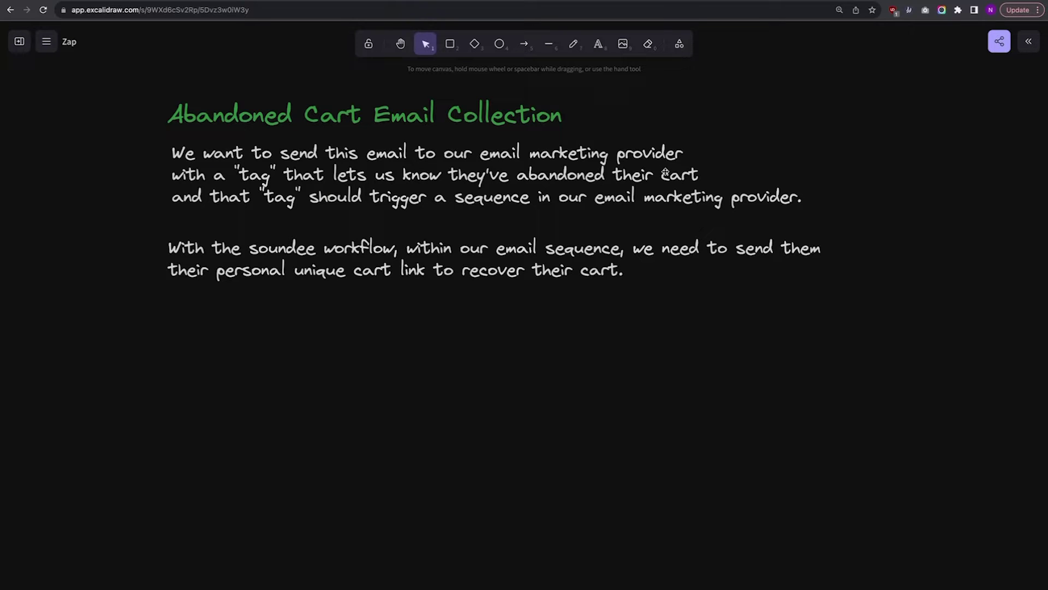
scroll(665, 173, down, 10)
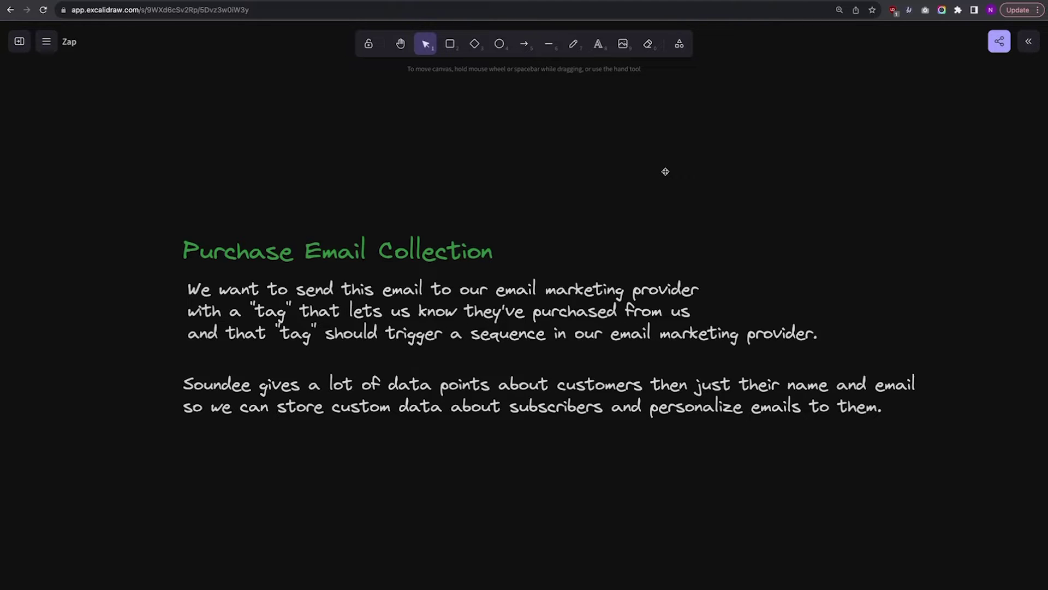
scroll(665, 171, up, 10)
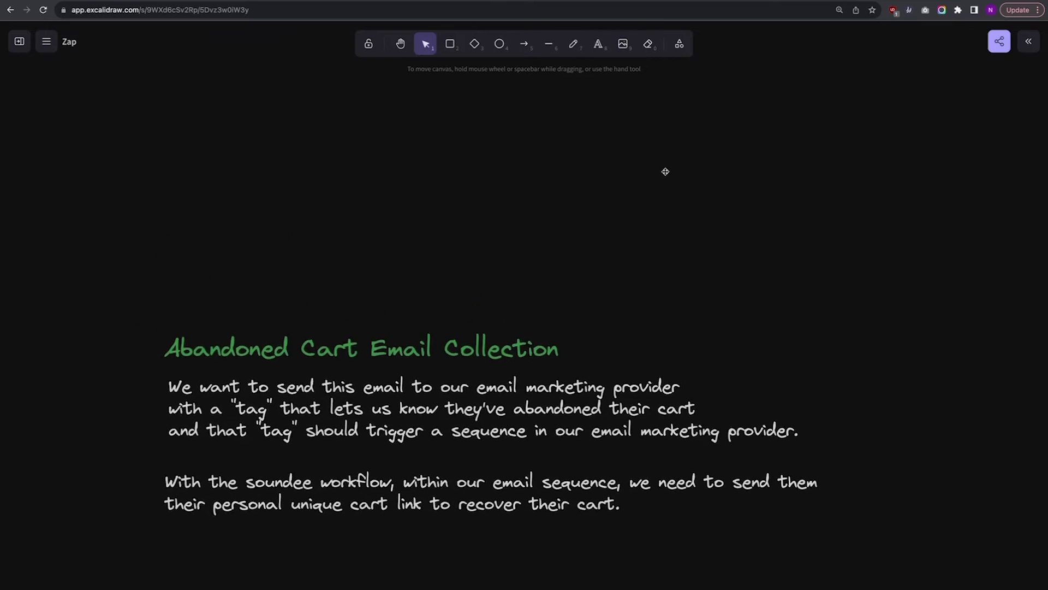
Step: Review the notes' overview list of email collection types, from Free Download Email Collection to Customer
scroll(665, 171, up, 10)
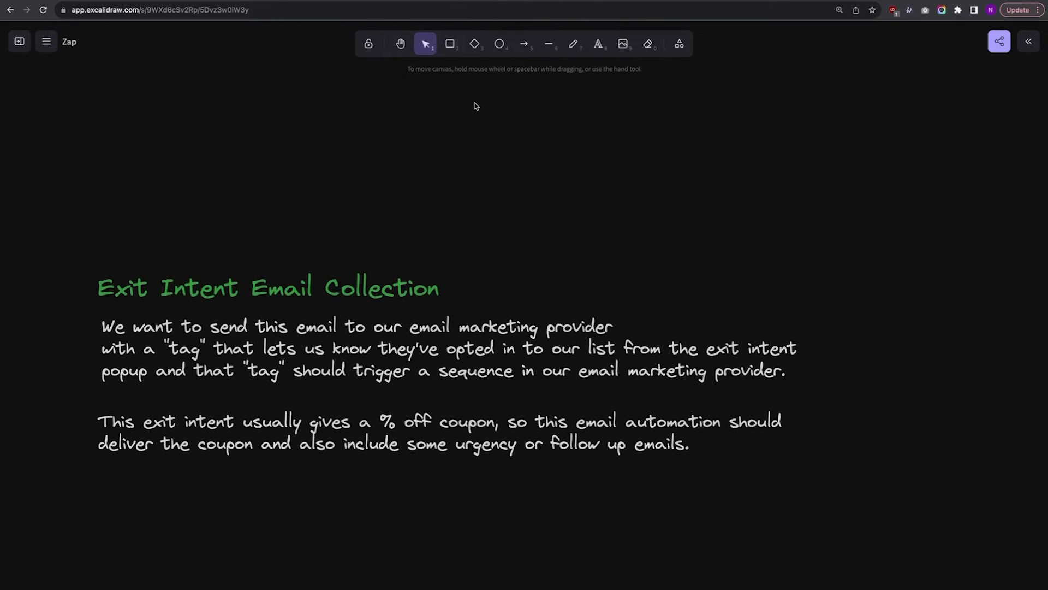
scroll(392, 219, up, 15)
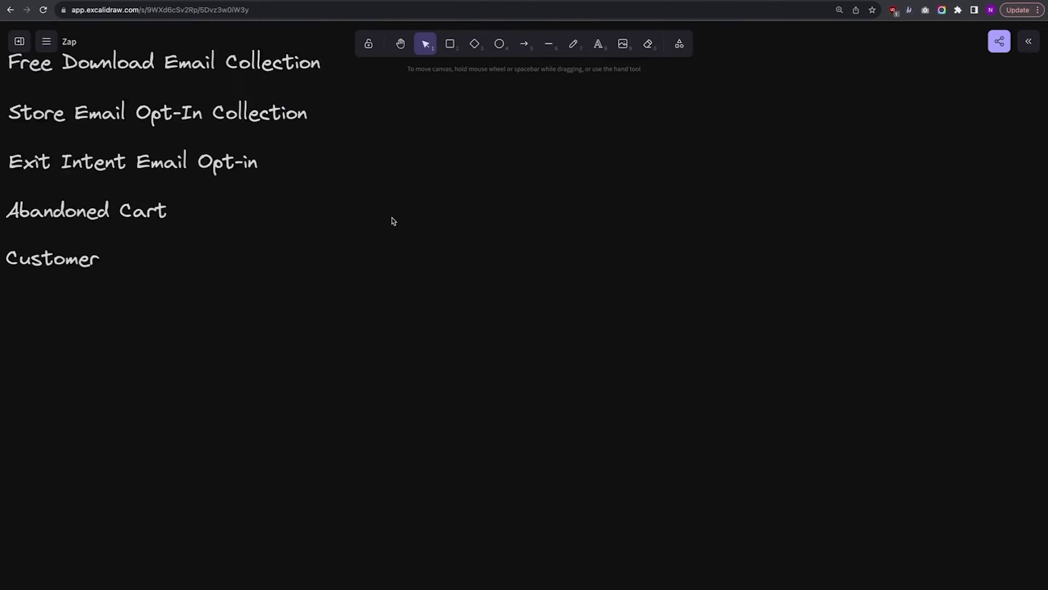
scroll(392, 221, up, 5)
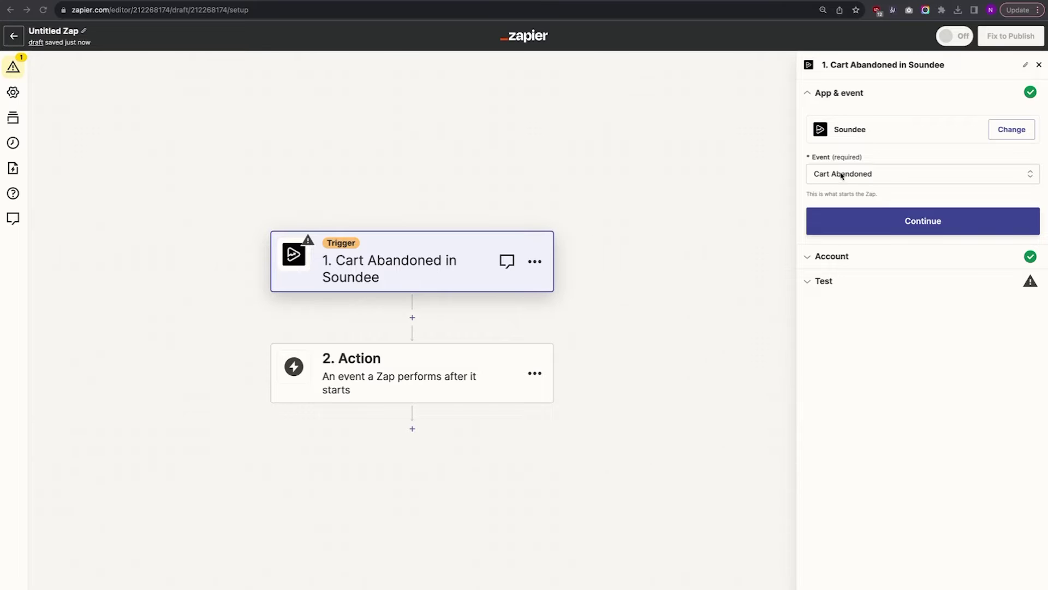
Step: Accept the Soundee Cart Abandoned event and its connected account, and test the trigger
click(865, 222)
click(857, 229)
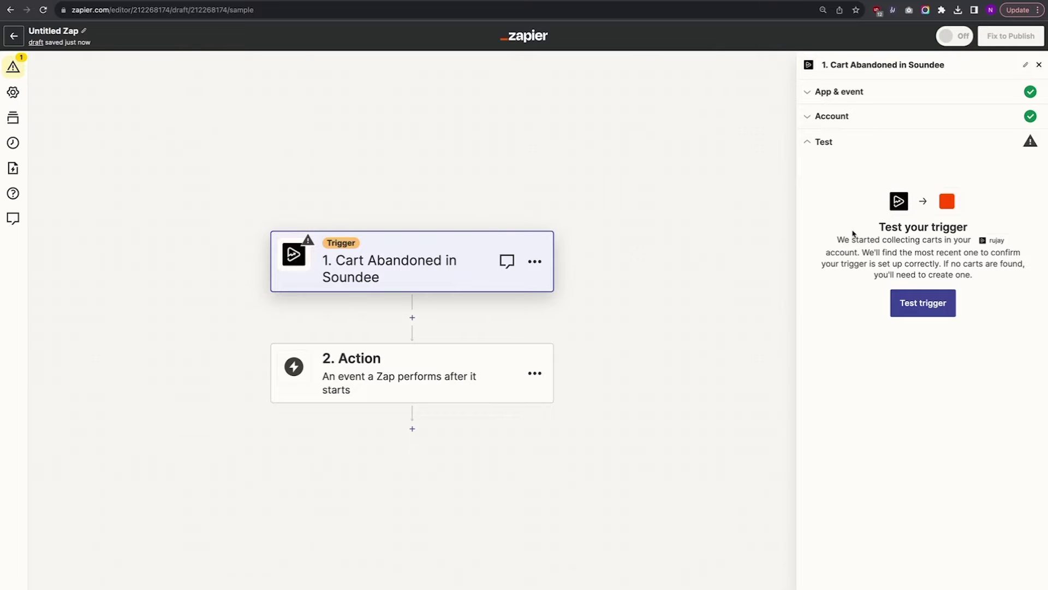
click(933, 305)
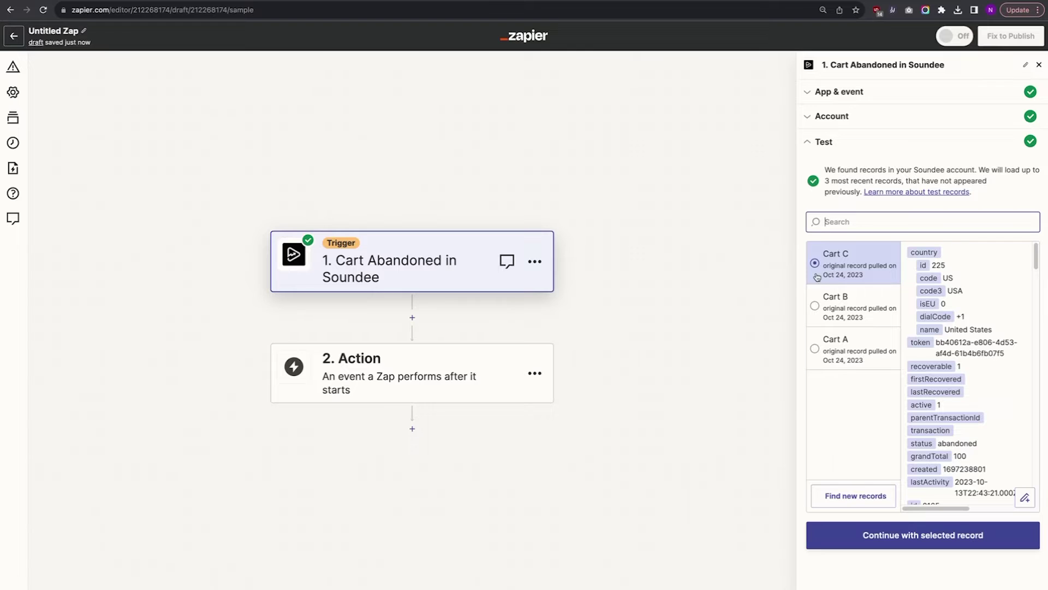
click(1020, 9)
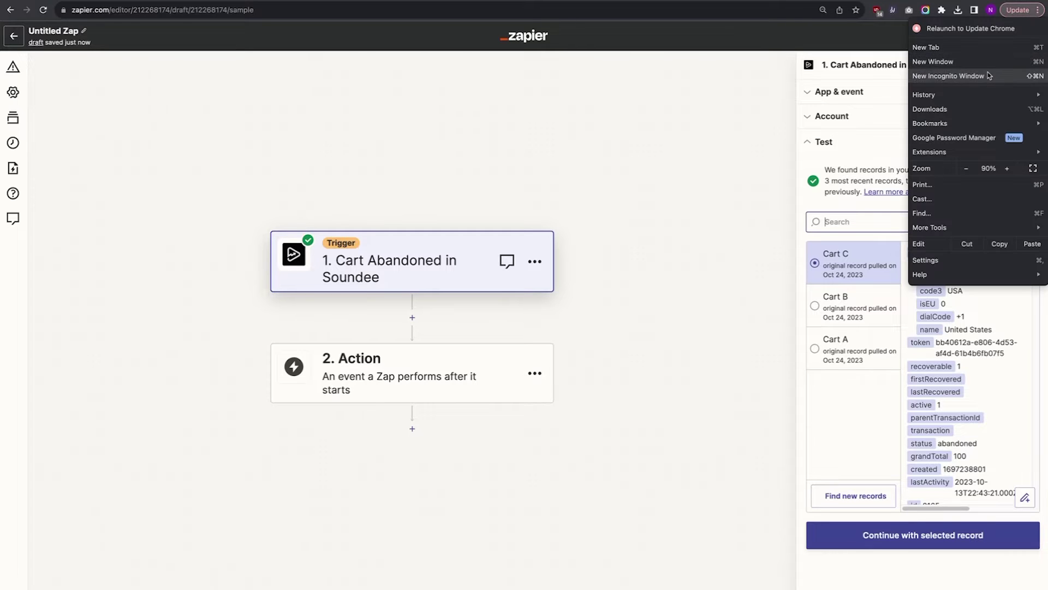
click(945, 76)
text(https://4740.soundee.com/)
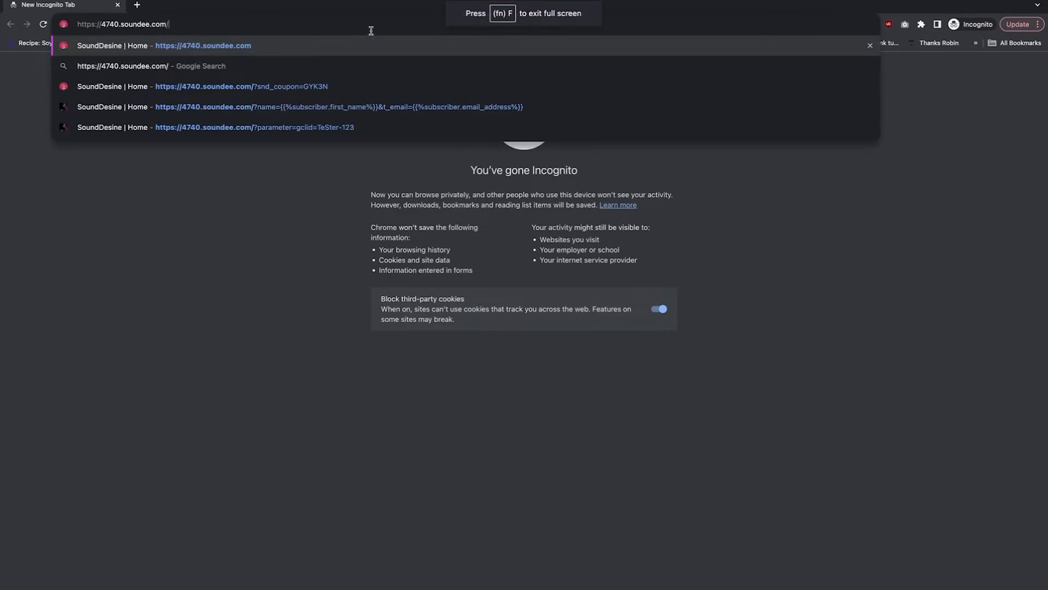
key(Return)
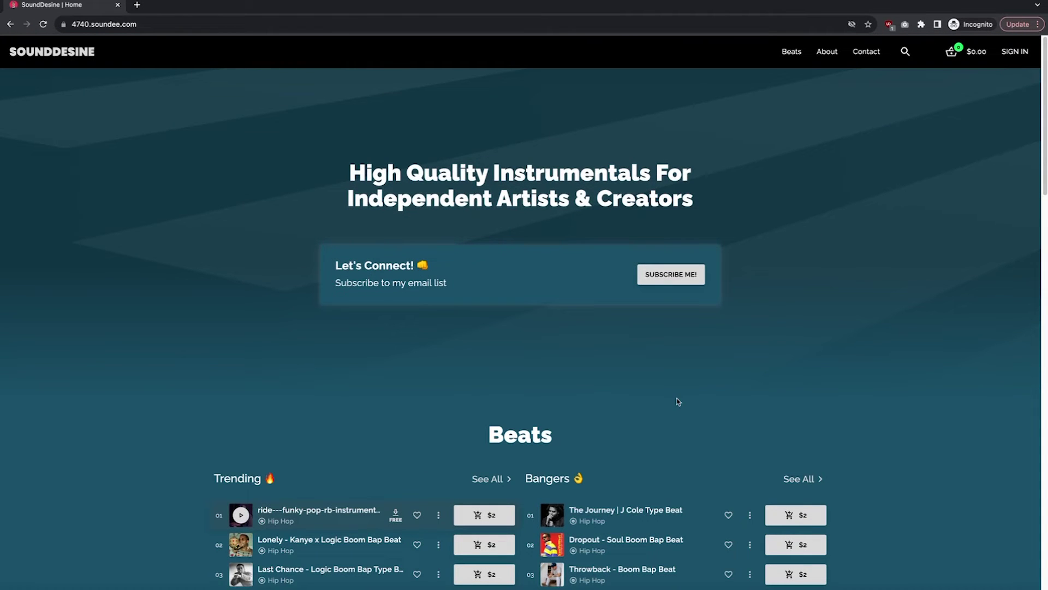
click(683, 279)
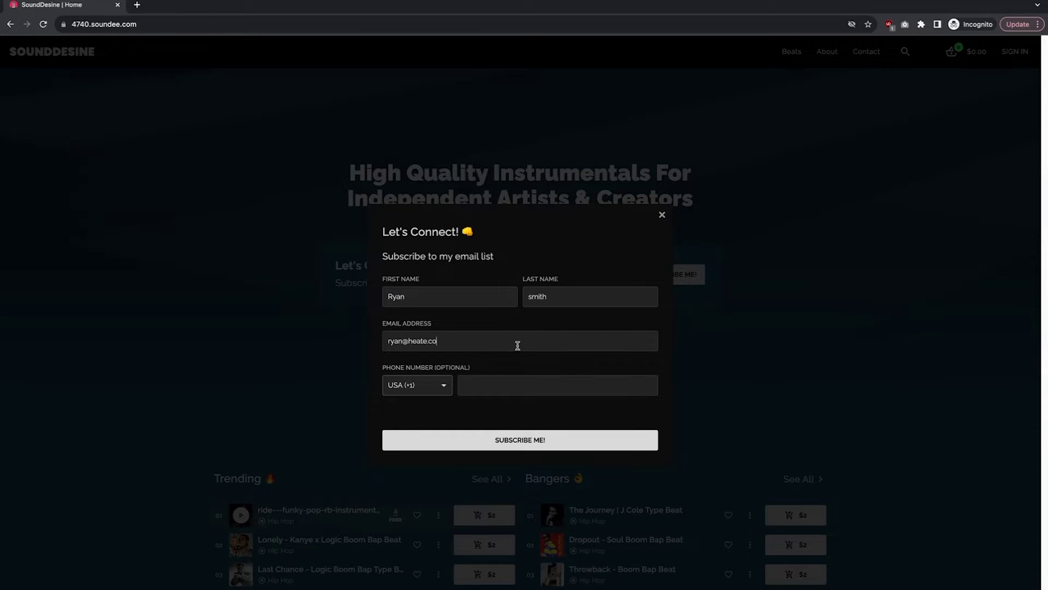
click(518, 440)
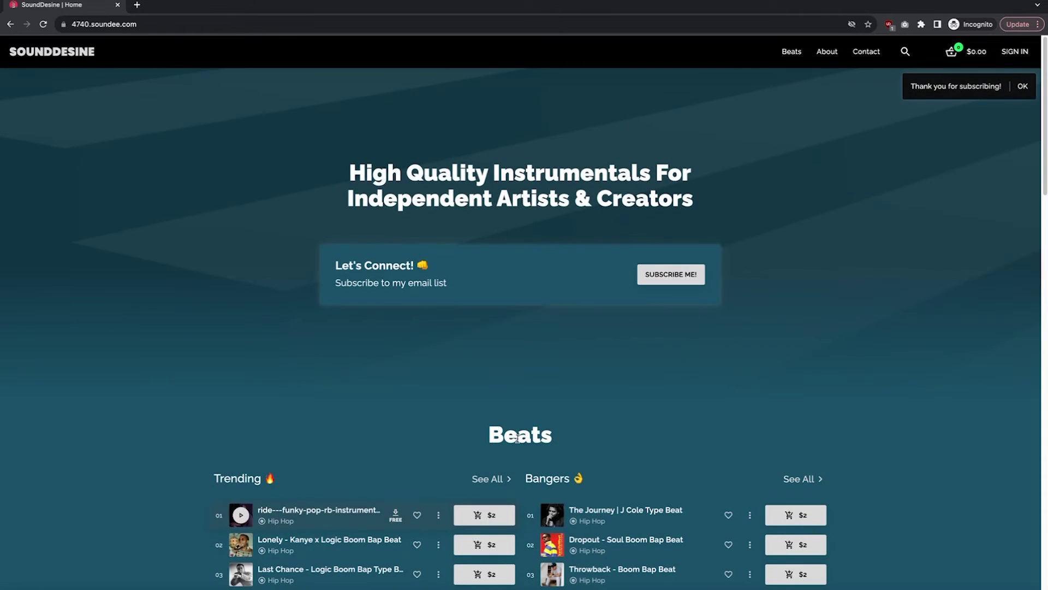
Step: Add the Unlimited license of the ride---funky-pop-rb-instrumental beat to the cart, proceed to checkout, and abandon it by closing the page
click(471, 521)
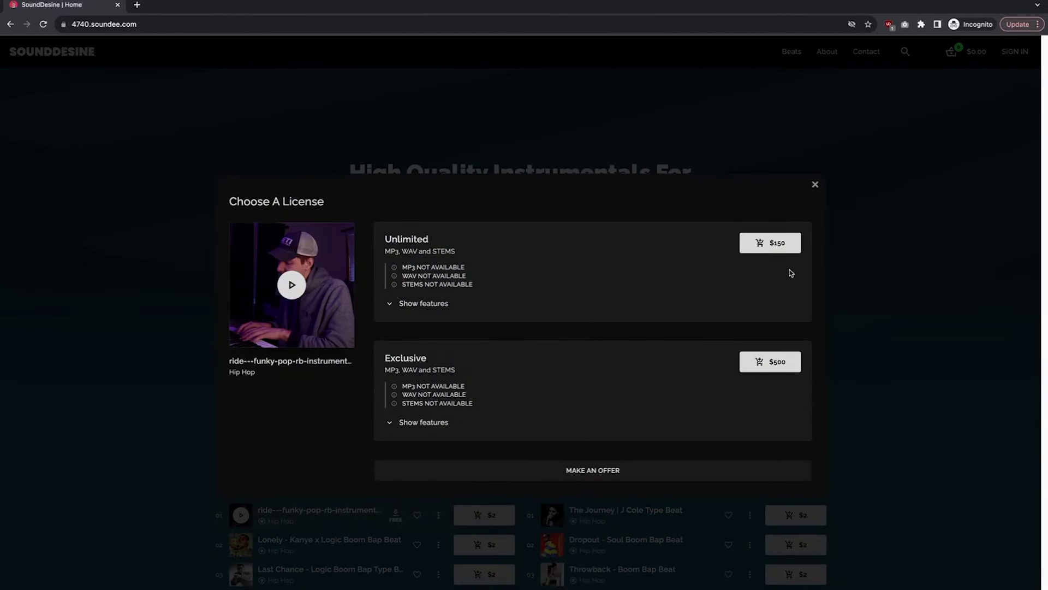
click(770, 243)
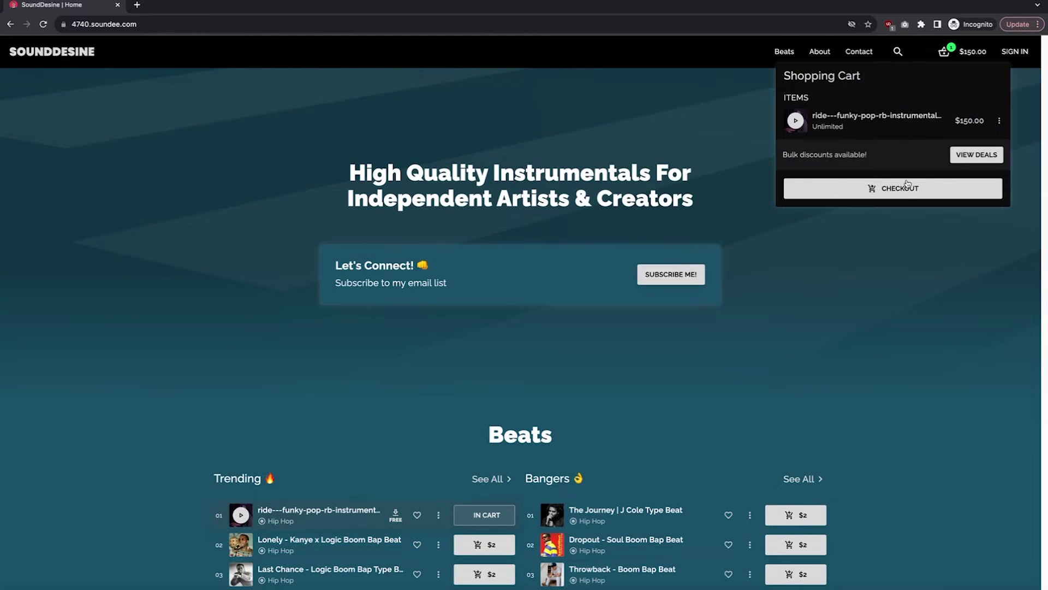
click(908, 185)
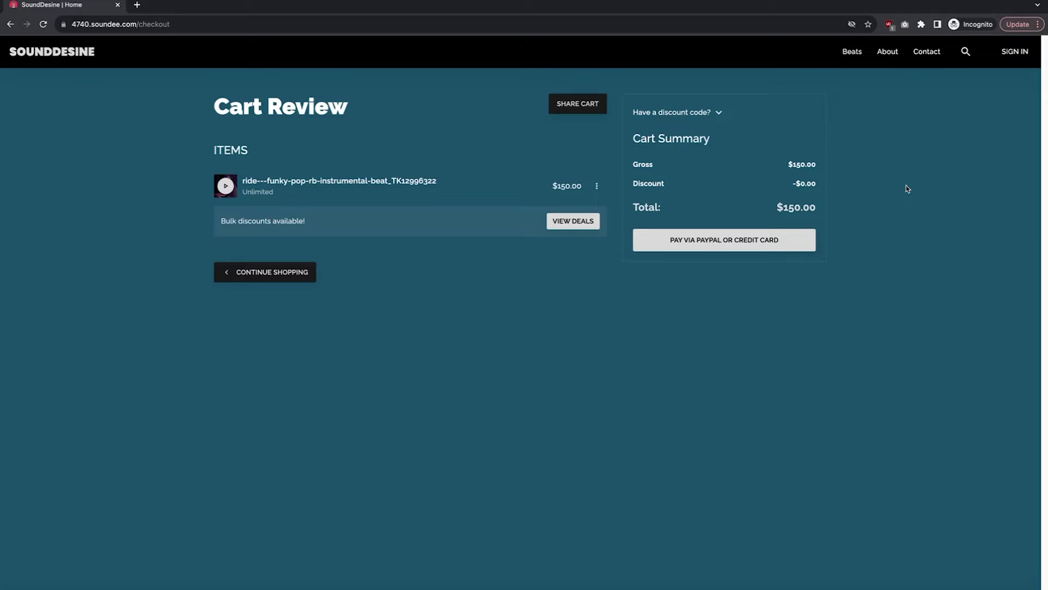
click(117, 5)
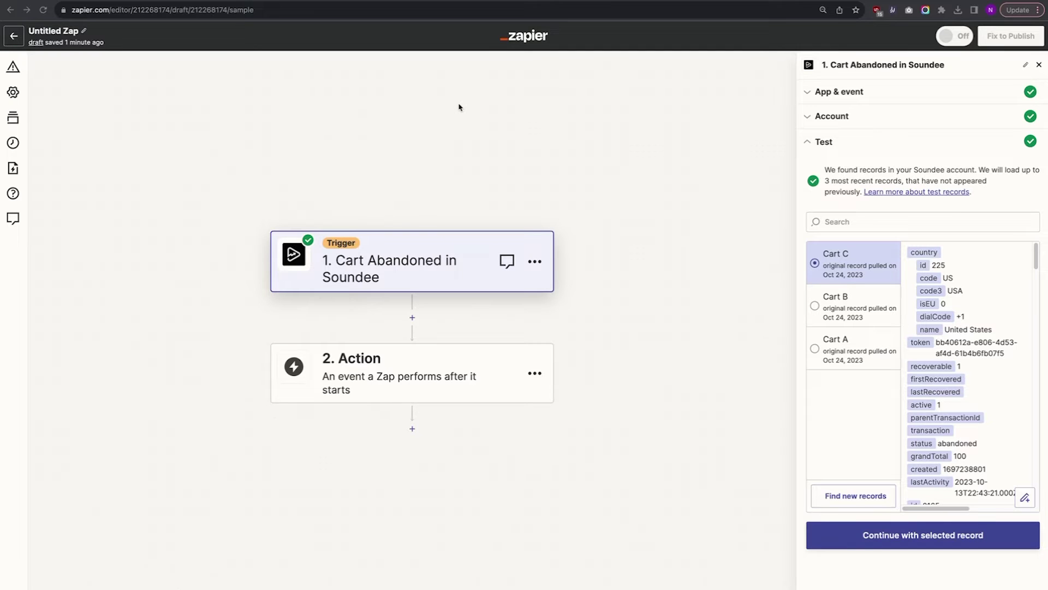
Step: Continue with the Cart C test record and choose ConvertKit as the Zap's action app
click(870, 537)
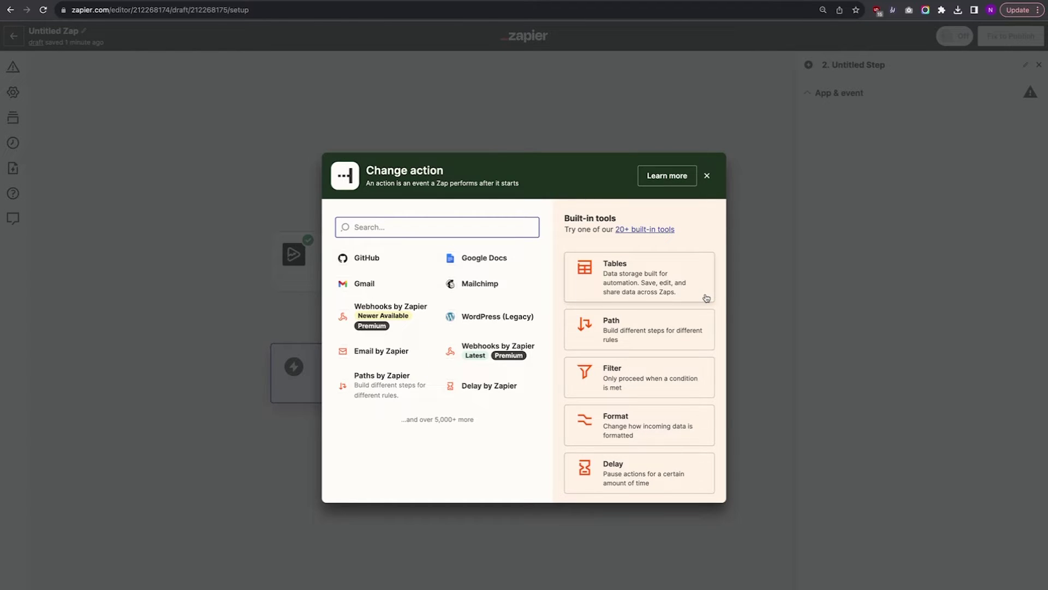
text(conver)
click(456, 267)
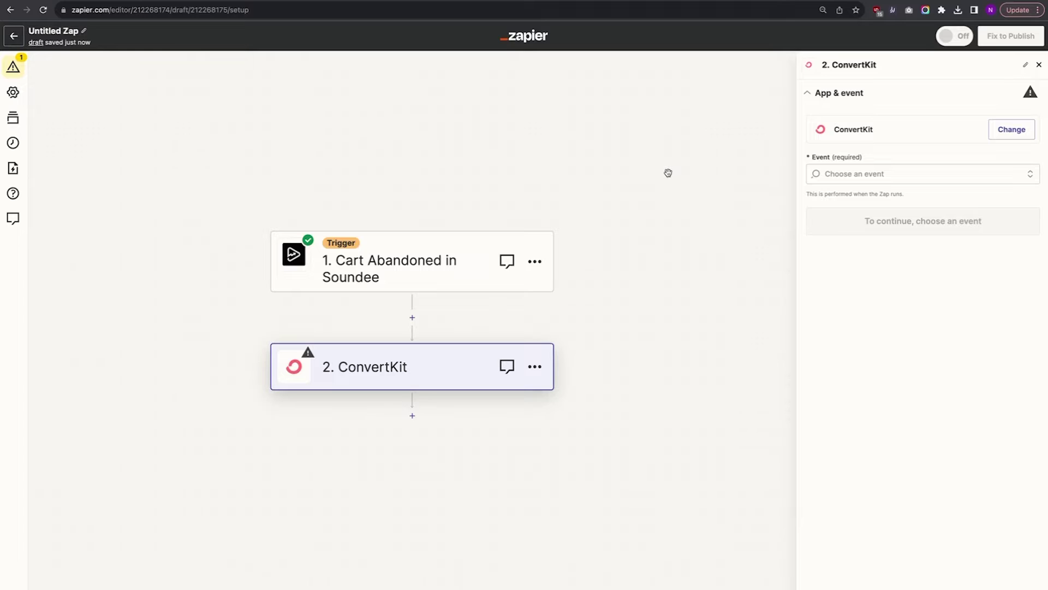
Step: Set the ConvertKit action event to Add Tag to Subscriber and continue to the account selection
click(880, 173)
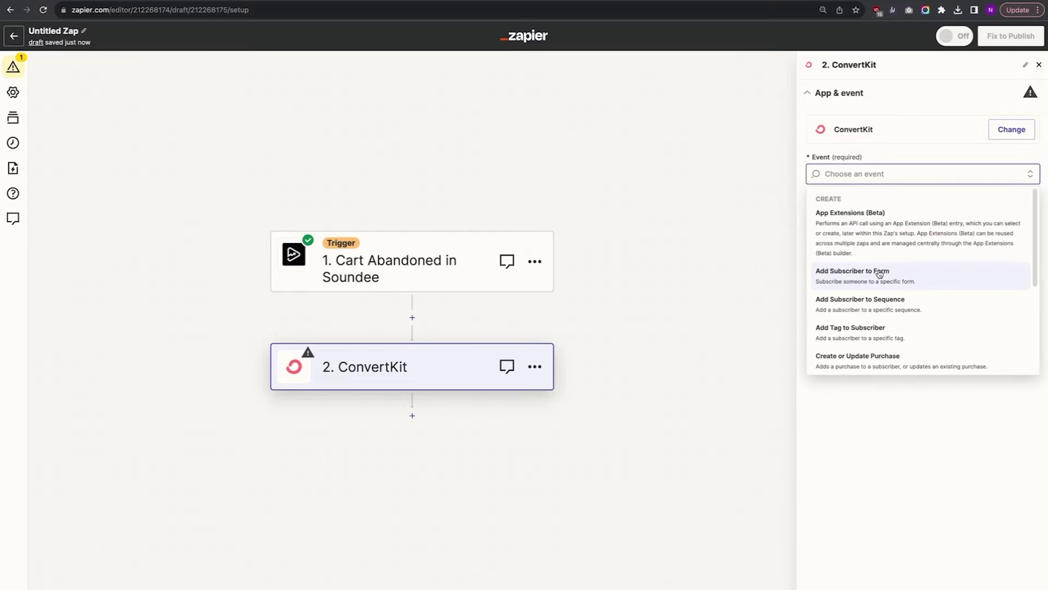
scroll(880, 273, down, 3)
scroll(879, 273, down, 2)
scroll(878, 273, up, 3)
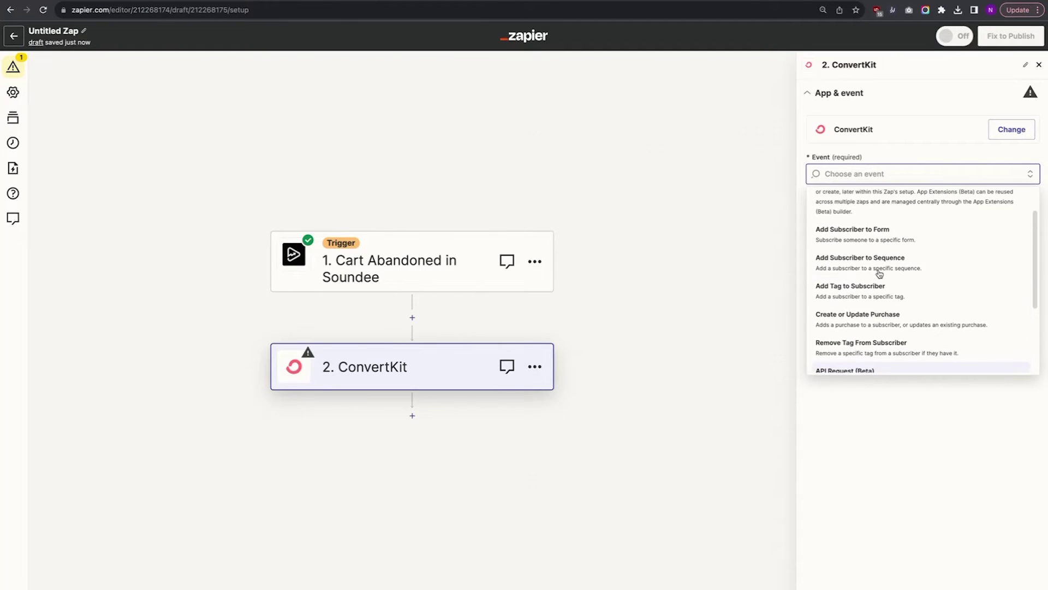
click(853, 298)
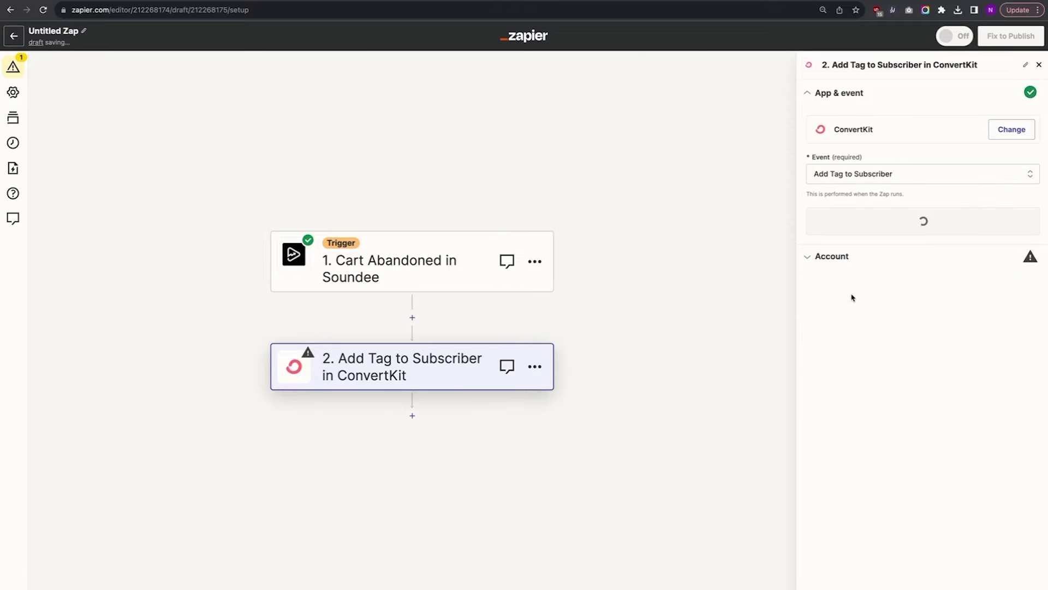
click(868, 229)
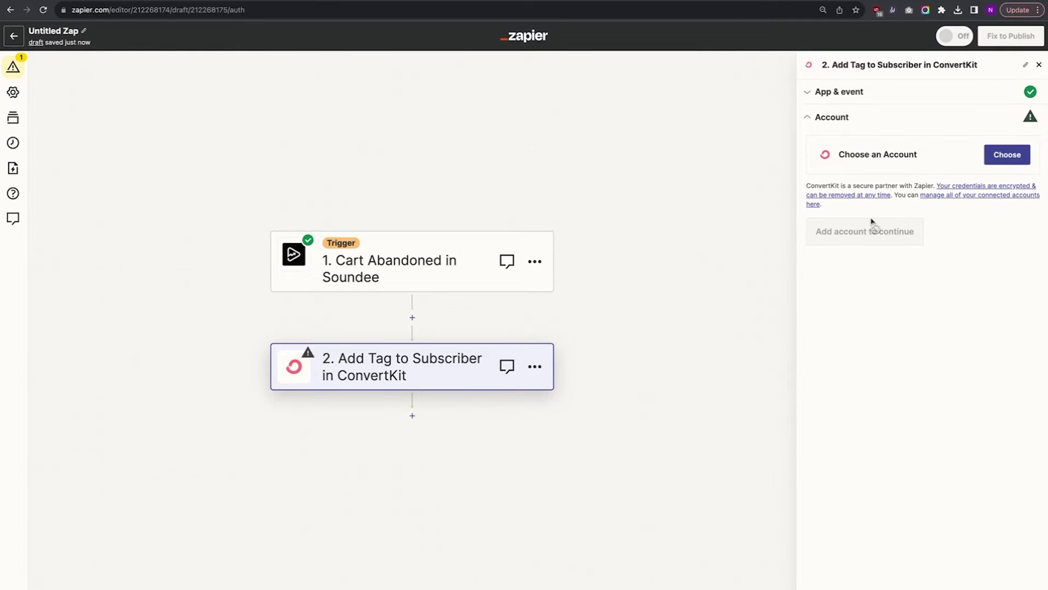
Step: Choose the Sounddesine ConvertKit account for the action and continue to its field setup
click(1006, 155)
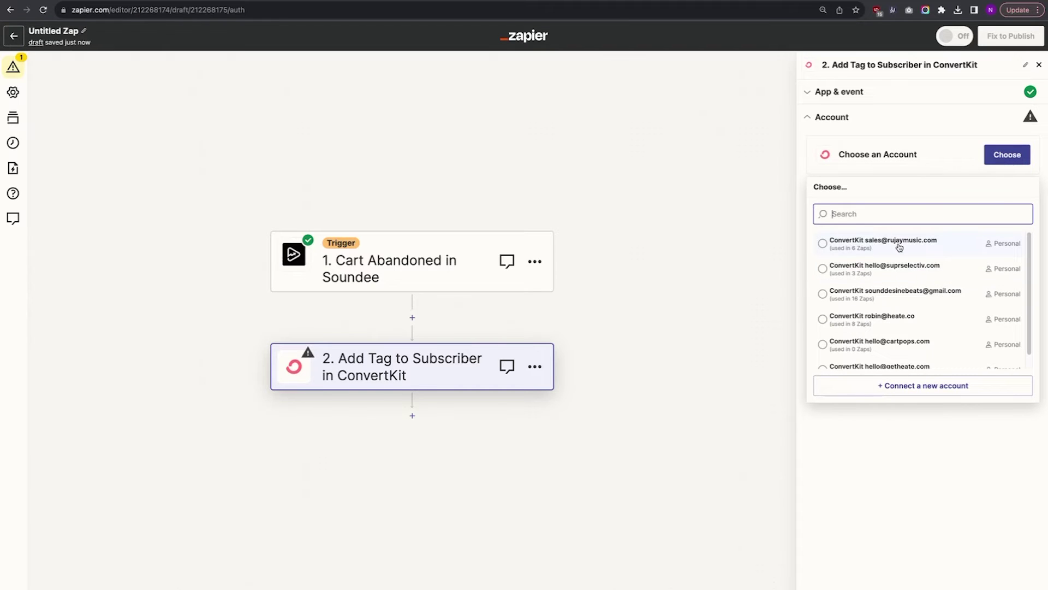
click(897, 294)
click(847, 242)
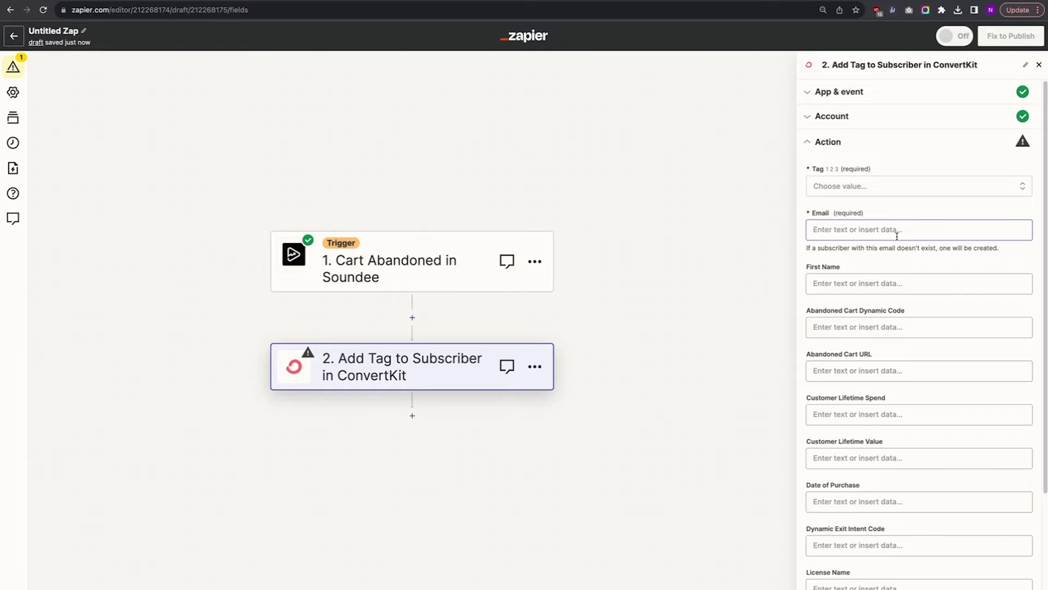
Step: Check the starting tag of ConvertKit's Abandoned Cart automation and set the Zap action's tag to Abandoned Cart - Start
click(862, 192)
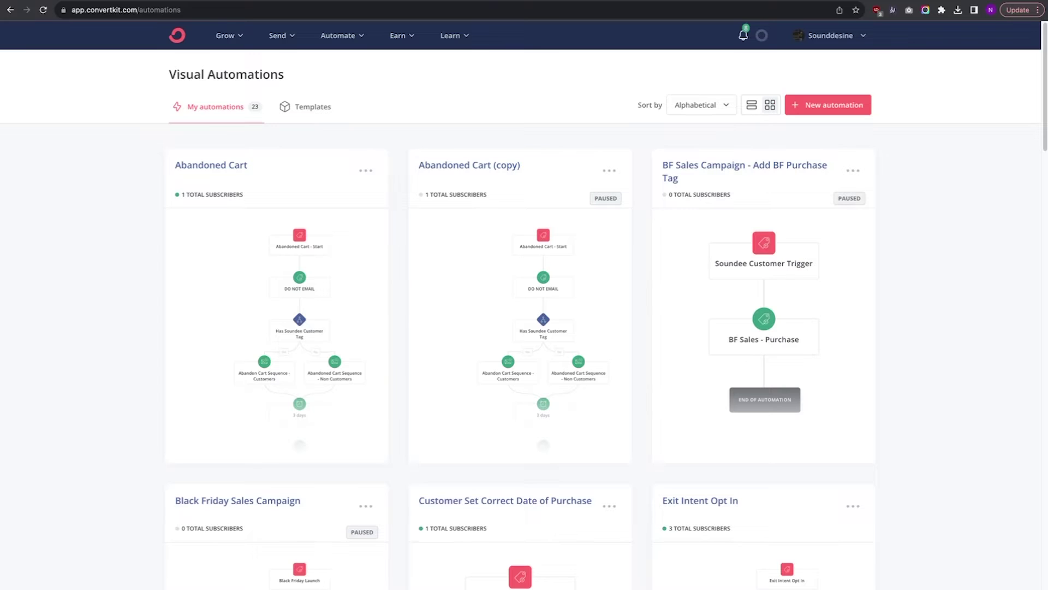
click(216, 166)
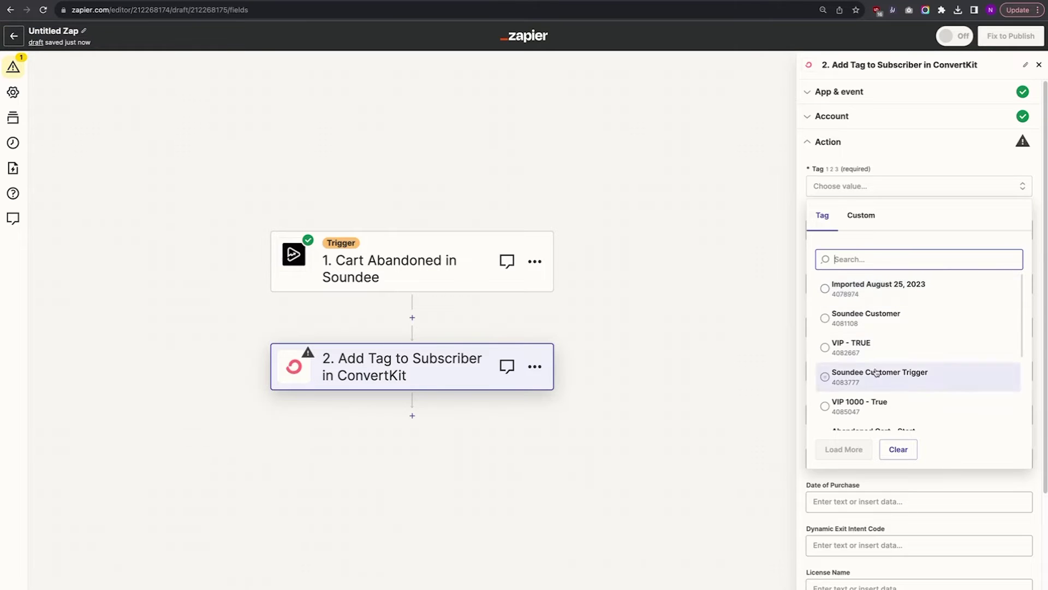
text(aband)
click(870, 296)
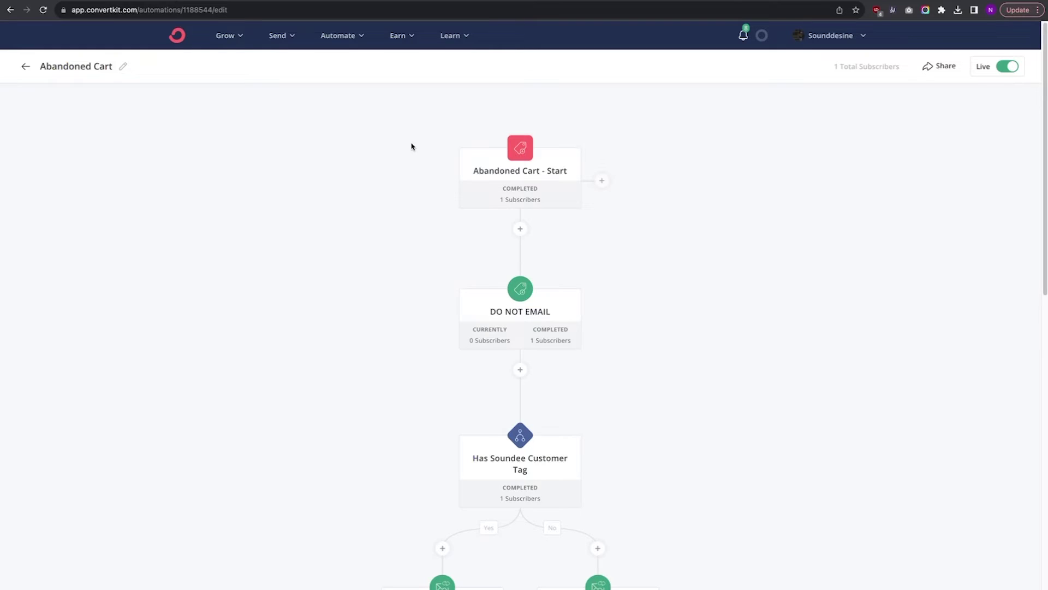
Step: Inspect the trigger and steps of the Abandoned Cart automation in ConvertKit, and return to the Zap
mouse_move(539, 168)
scroll(517, 346, down, 1)
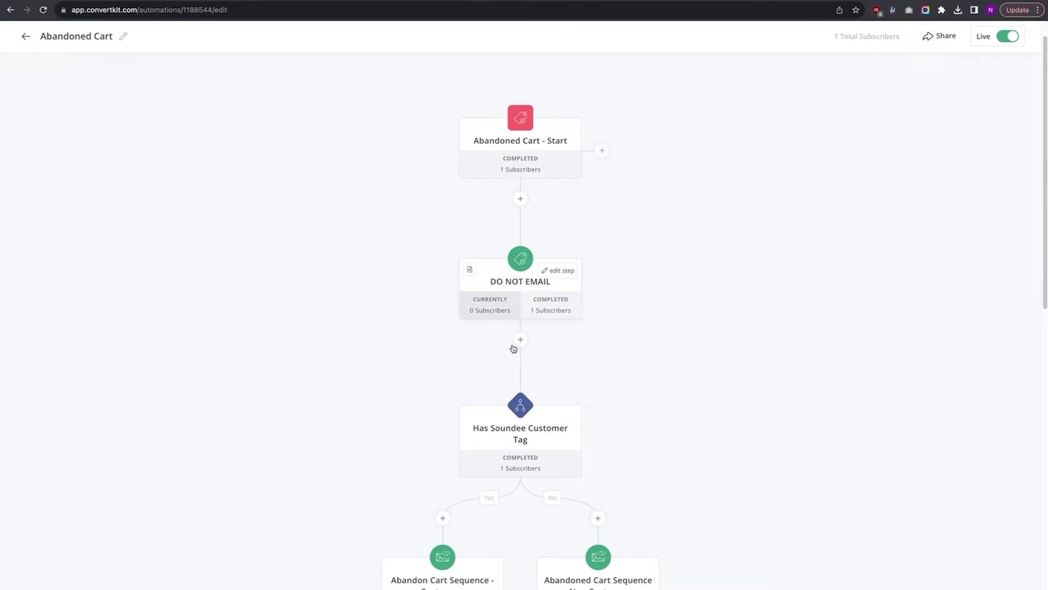
click(321, 1)
Step: Map the action's Email field to Contact Emails Email and First Name to Contact Emails First Name
click(841, 229)
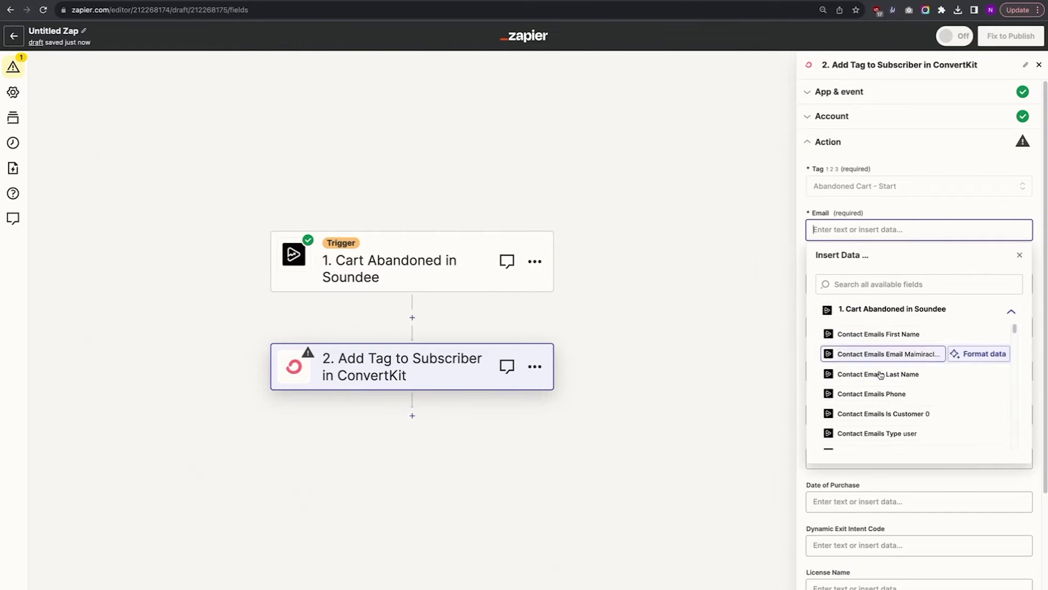
click(868, 354)
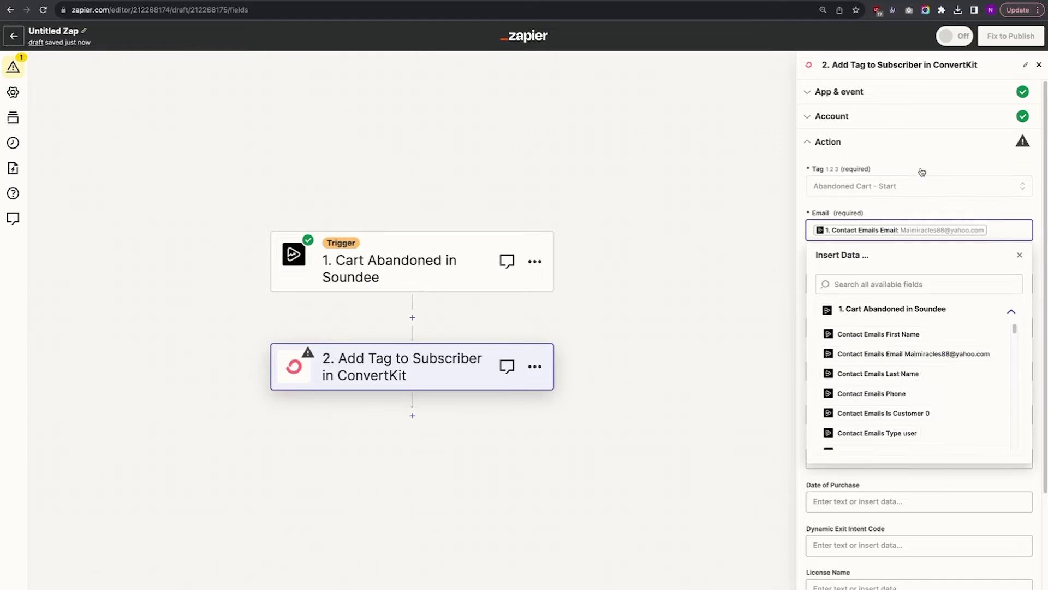
click(917, 174)
click(867, 284)
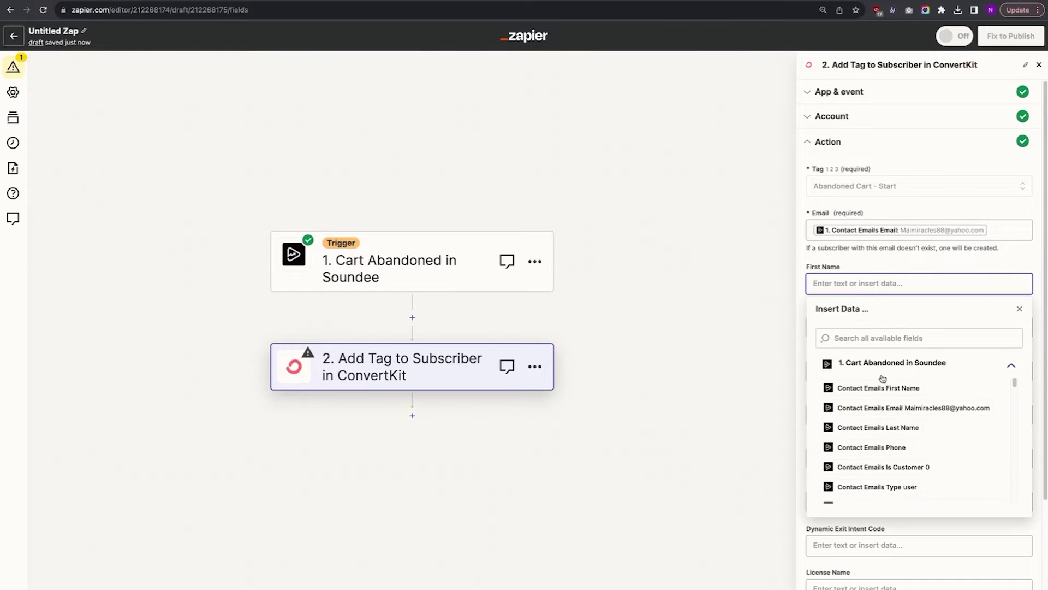
click(874, 388)
click(911, 209)
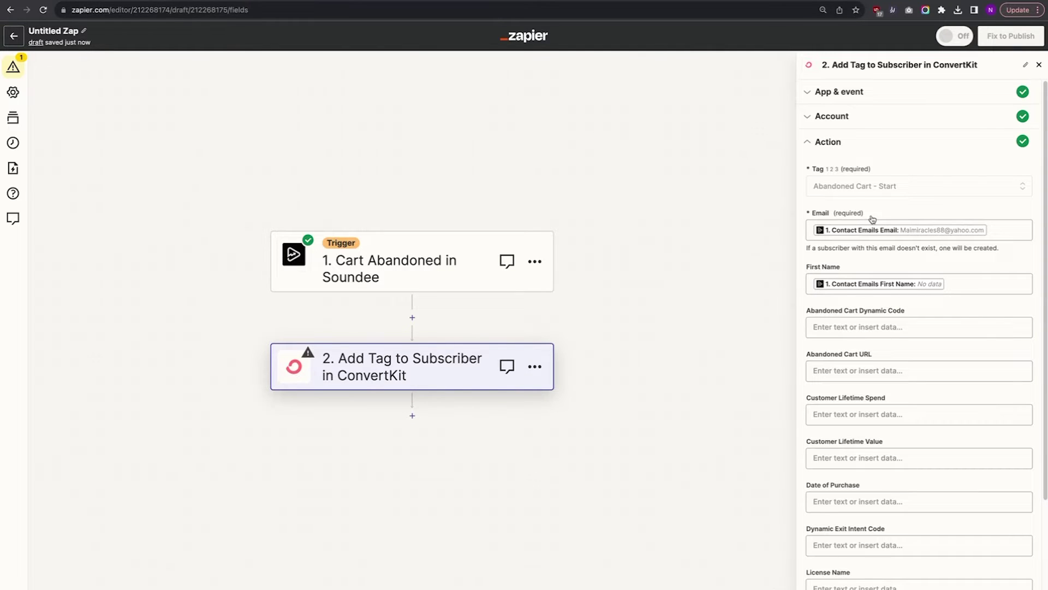
Step: Review the action's custom fields, and in ConvertKit examine the matching custom fields on the Testing subscriber's profile
scroll(887, 357, down, 3)
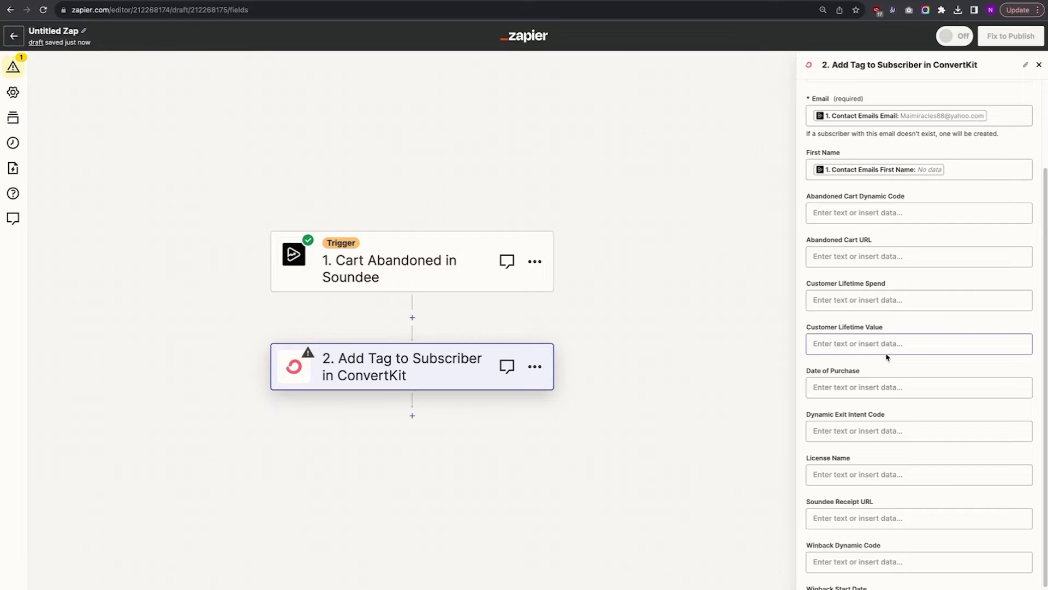
key(ctrl+Tab)
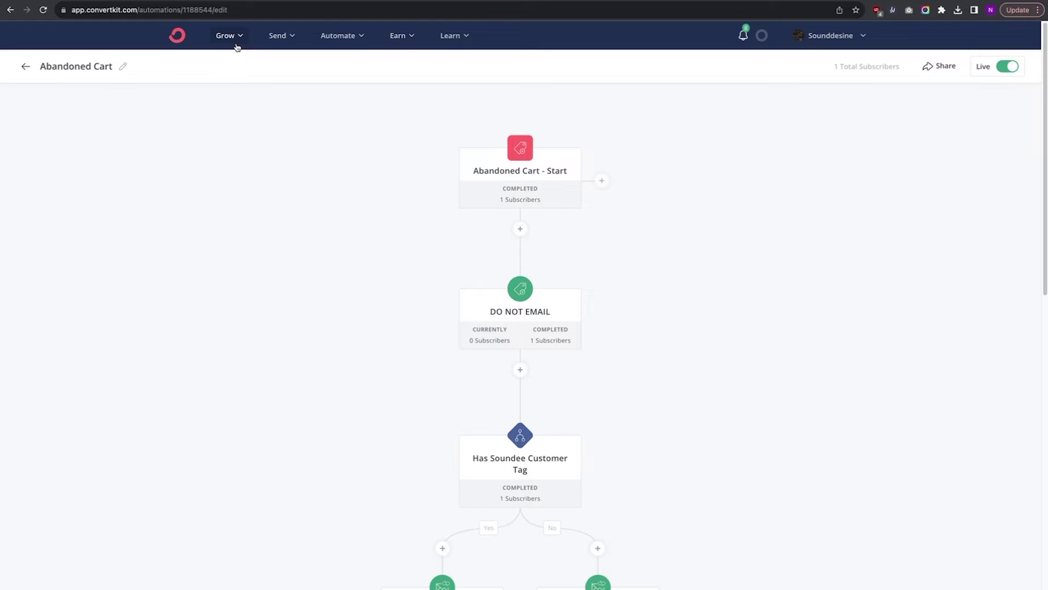
click(238, 46)
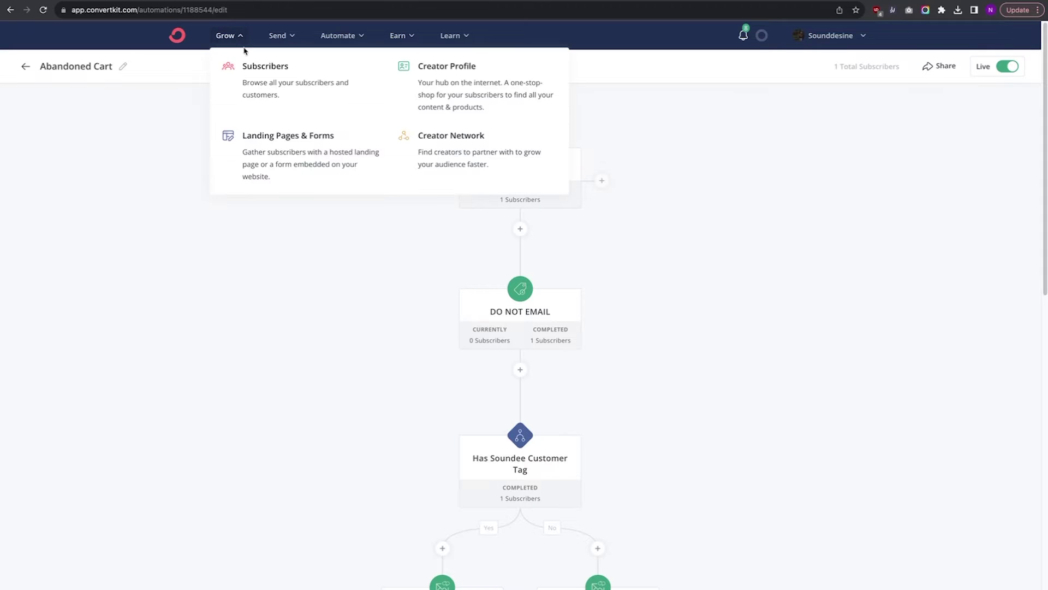
click(252, 68)
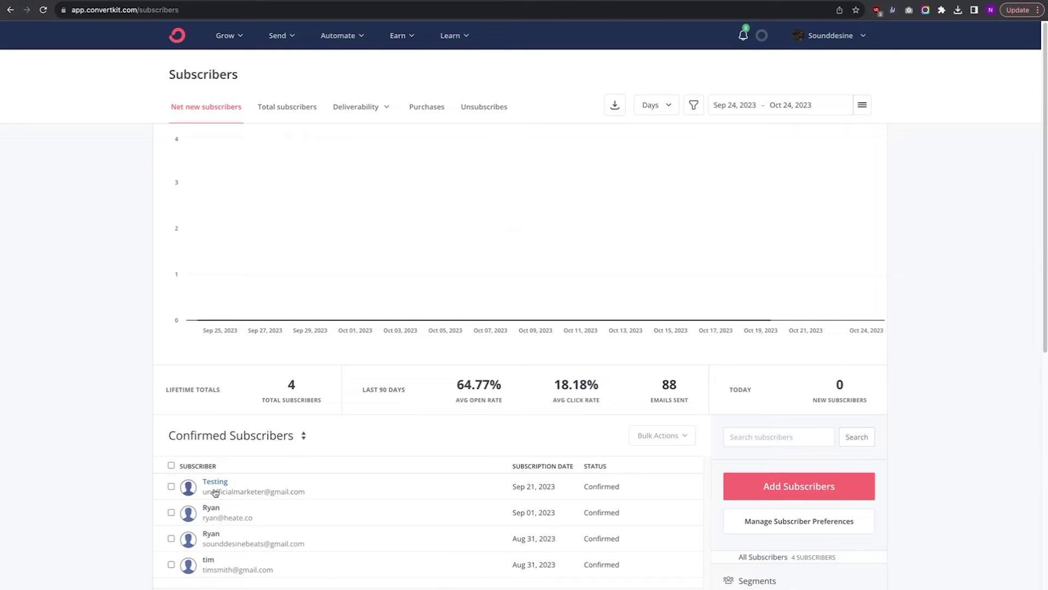
click(217, 488)
scroll(217, 208, down, 2)
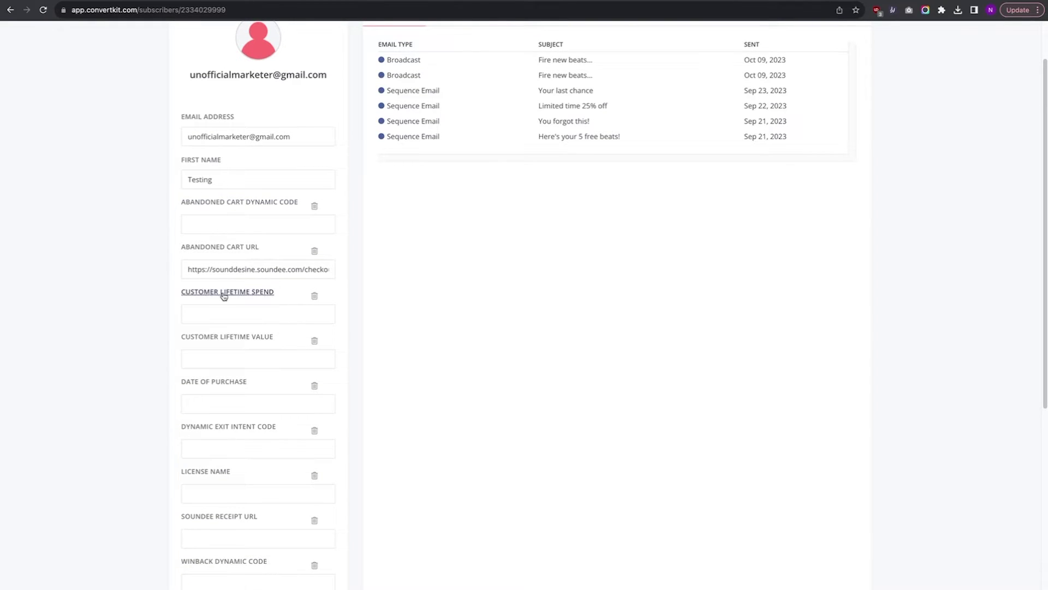
Step: Add a custom field named TEST - Abandoned Cart URL to the Testing subscriber's profile and save the subscriber
scroll(224, 295, down, 3)
scroll(246, 374, down, 1)
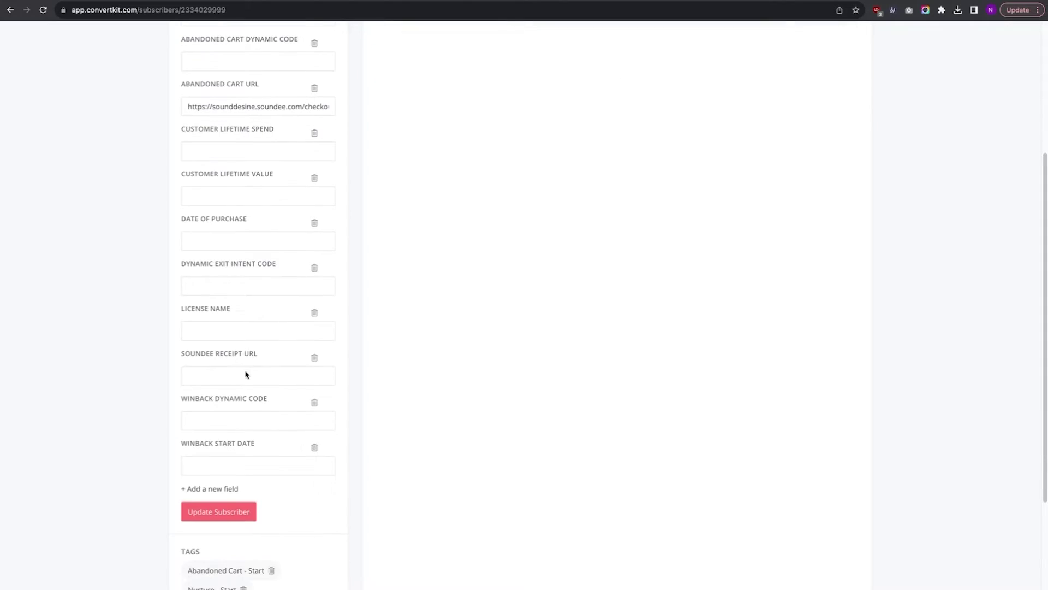
click(207, 490)
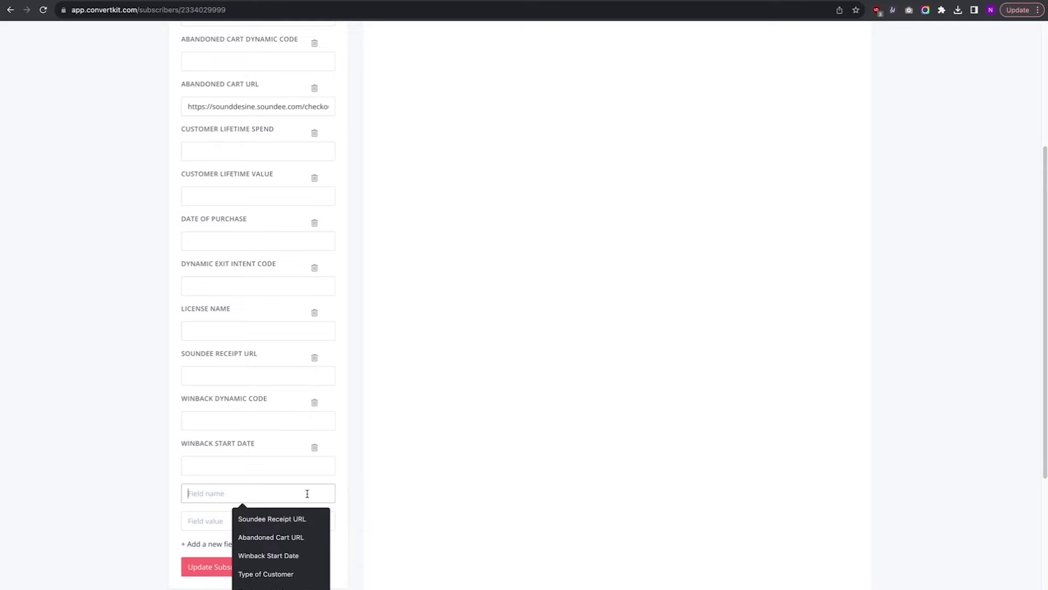
text(TEST)
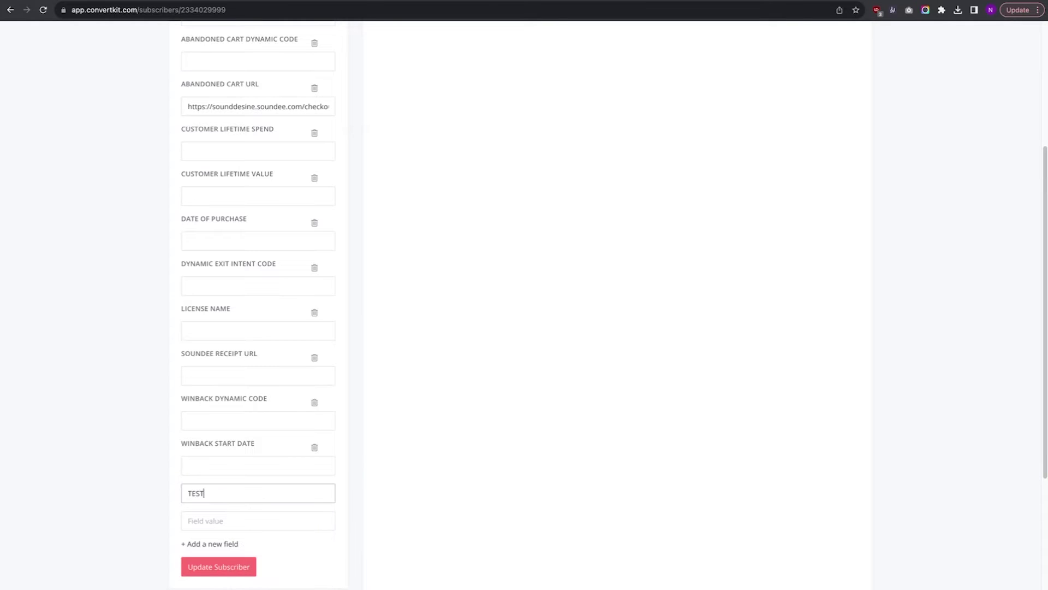
text( - Abandoned Cart URL)
click(247, 570)
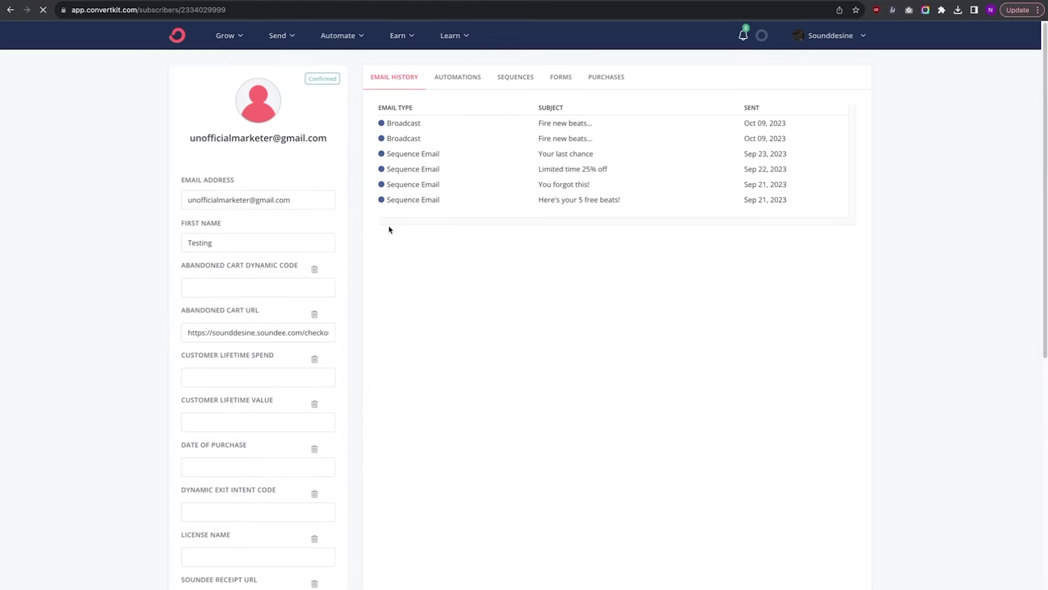
Step: Return to the Zap and refresh the ConvertKit action's fields to load the new custom field
click(321, 1)
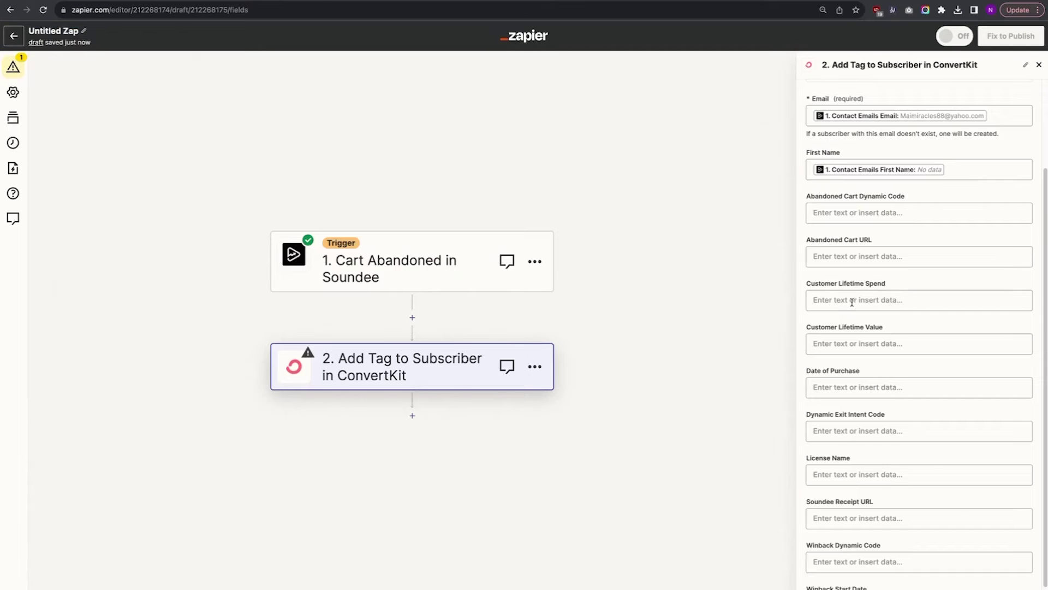
scroll(852, 302, down, 2)
click(834, 582)
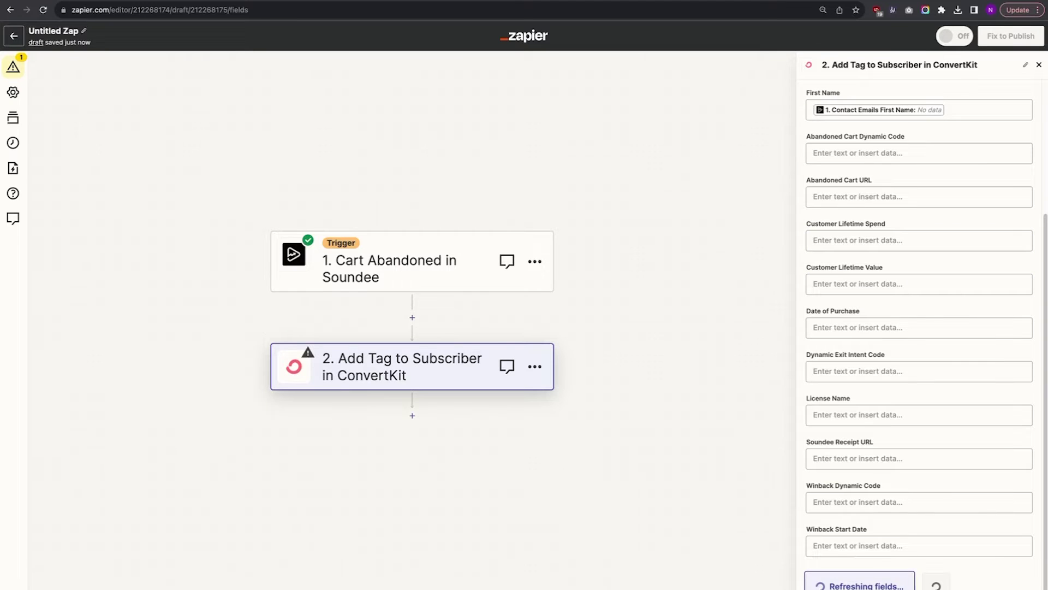
scroll(896, 448, down, 1)
scroll(896, 449, down, 4)
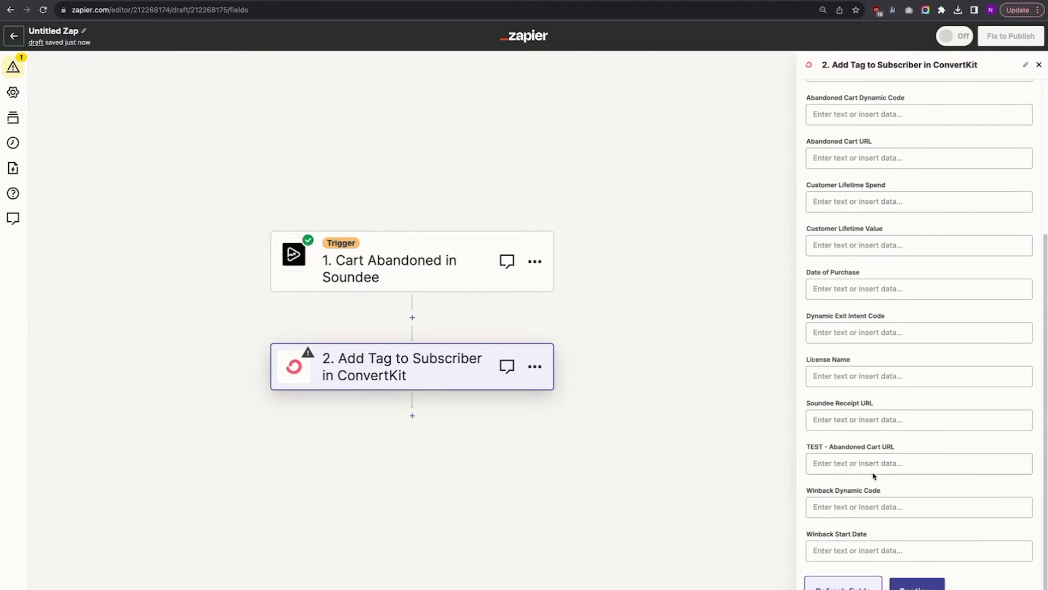
Step: Map the TEST - Abandoned Cart URL field to Recover Url Direct Checkout and continue to the action's test
click(883, 463)
scroll(878, 556, down, 1)
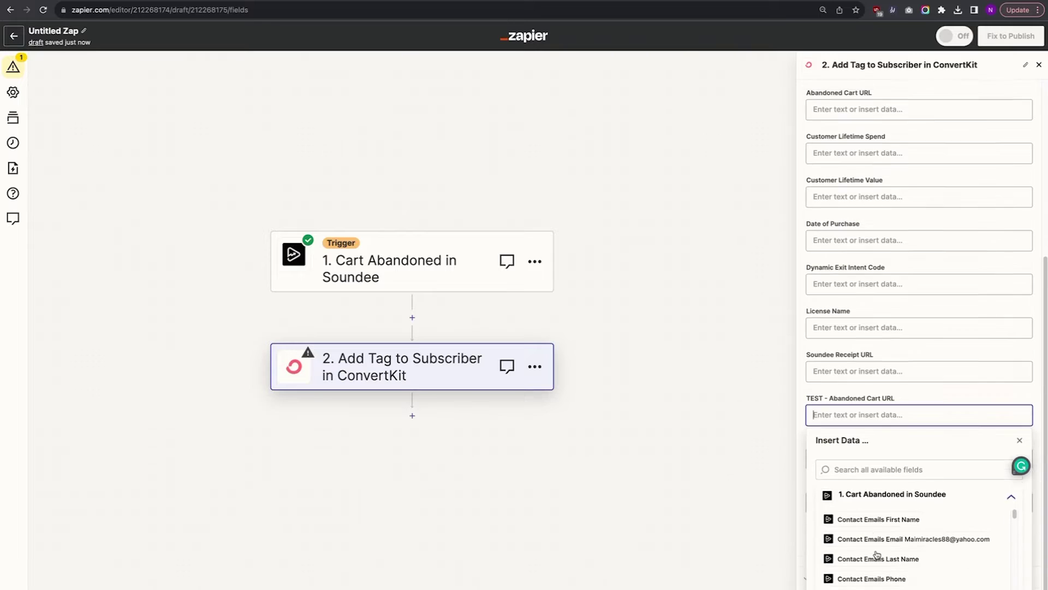
click(893, 468)
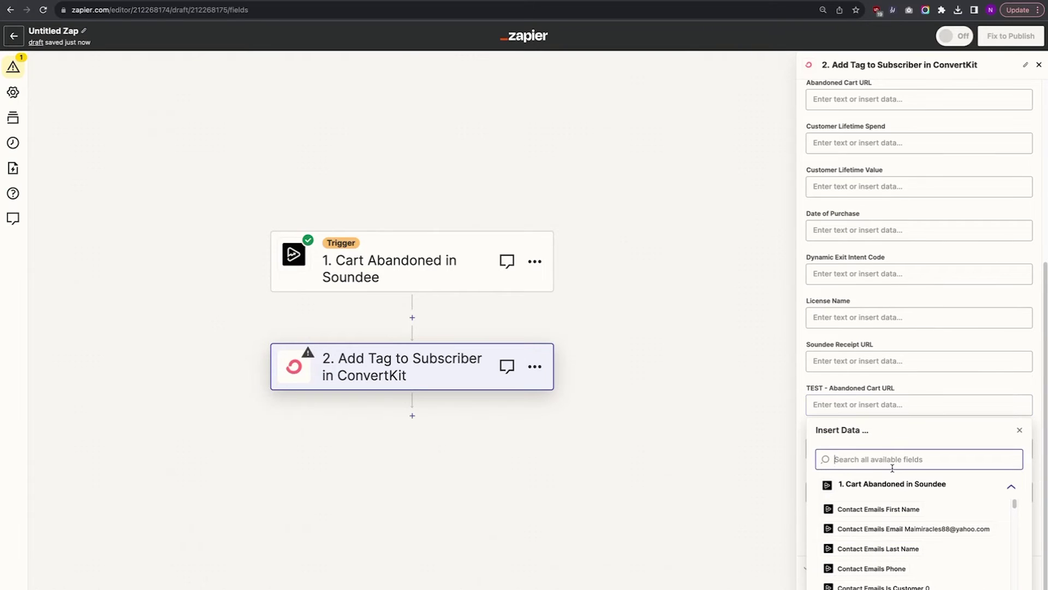
text(recov)
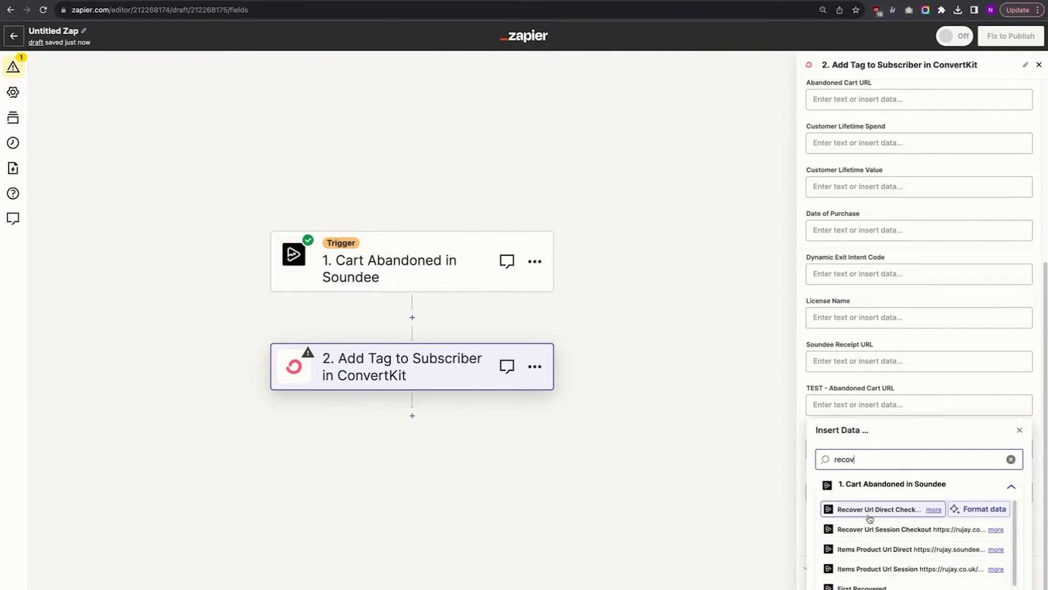
click(869, 510)
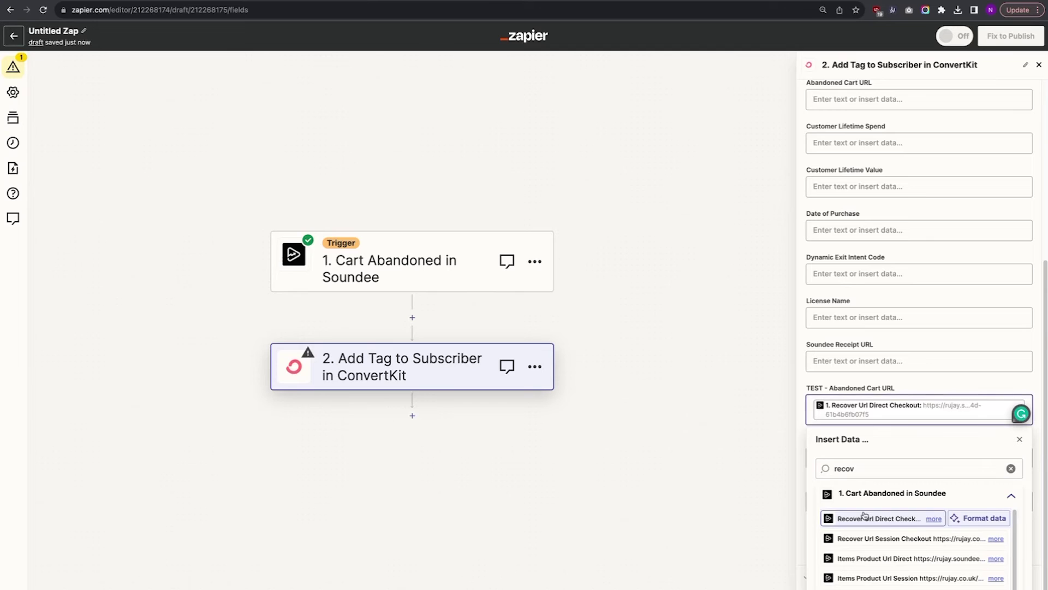
click(921, 388)
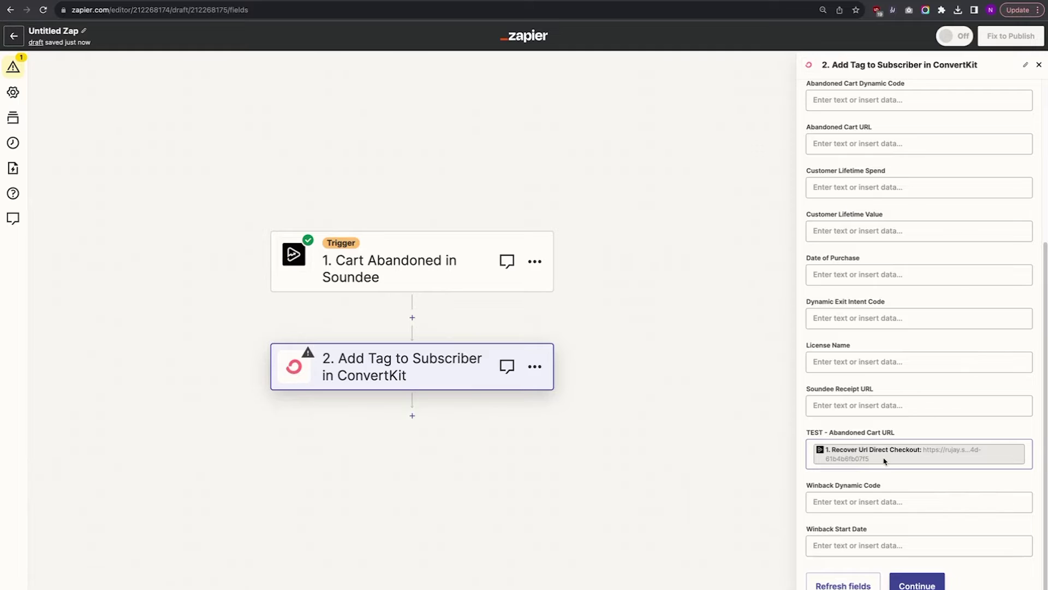
click(913, 583)
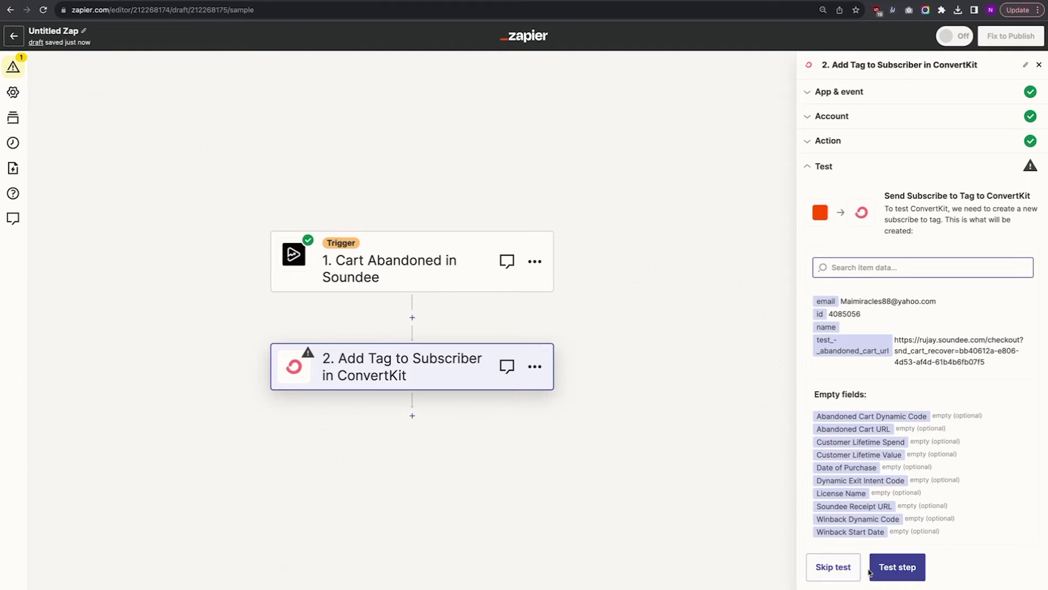
Step: Switch to ConvertKit, open the Abandoned Cart visual automation and pause it
click(210, 2)
click(340, 35)
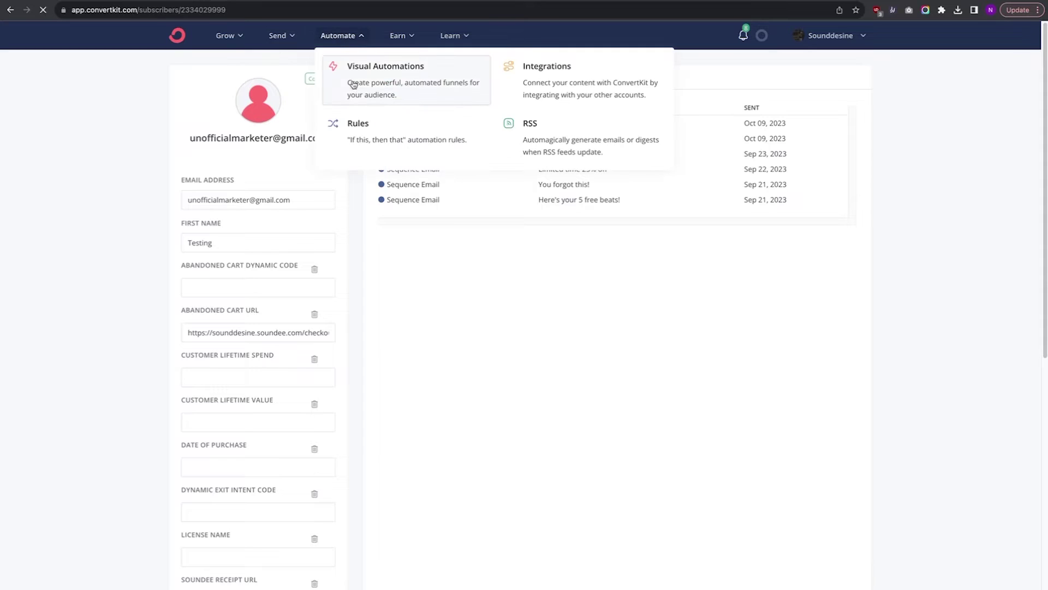
click(353, 85)
click(223, 167)
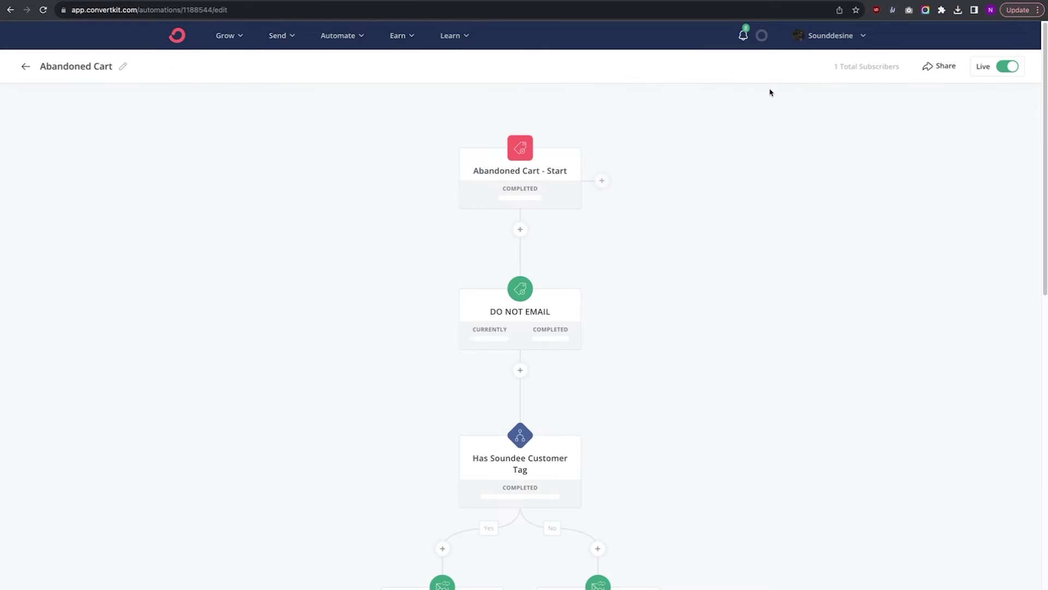
click(1006, 66)
click(665, 384)
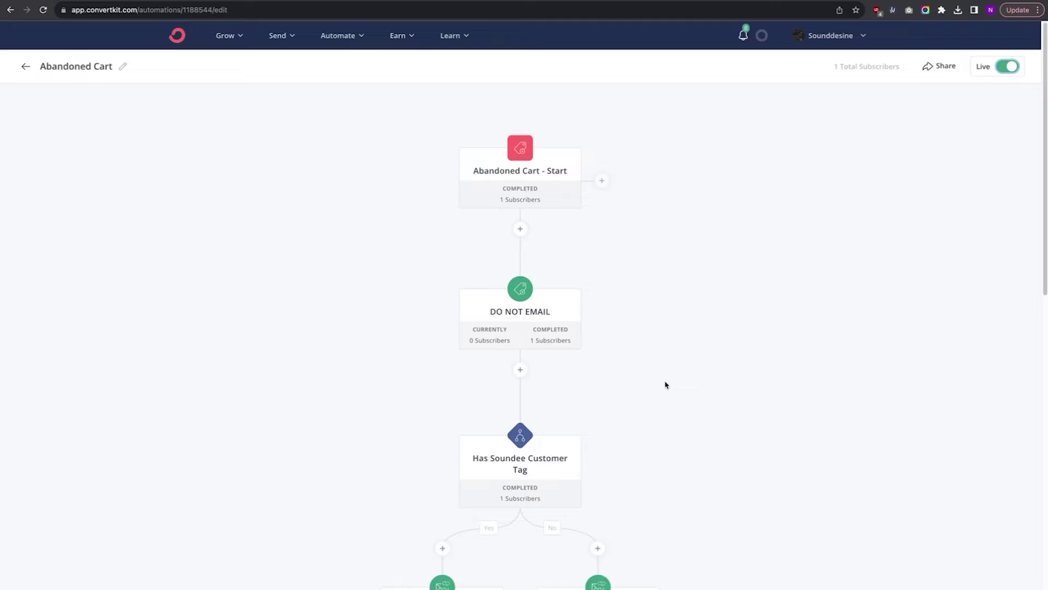
Step: Test the Zap's ConvertKit action, and check the newest ConvertKit subscriber's TEST - Abandoned Cart URL field and tags
click(339, 4)
click(916, 566)
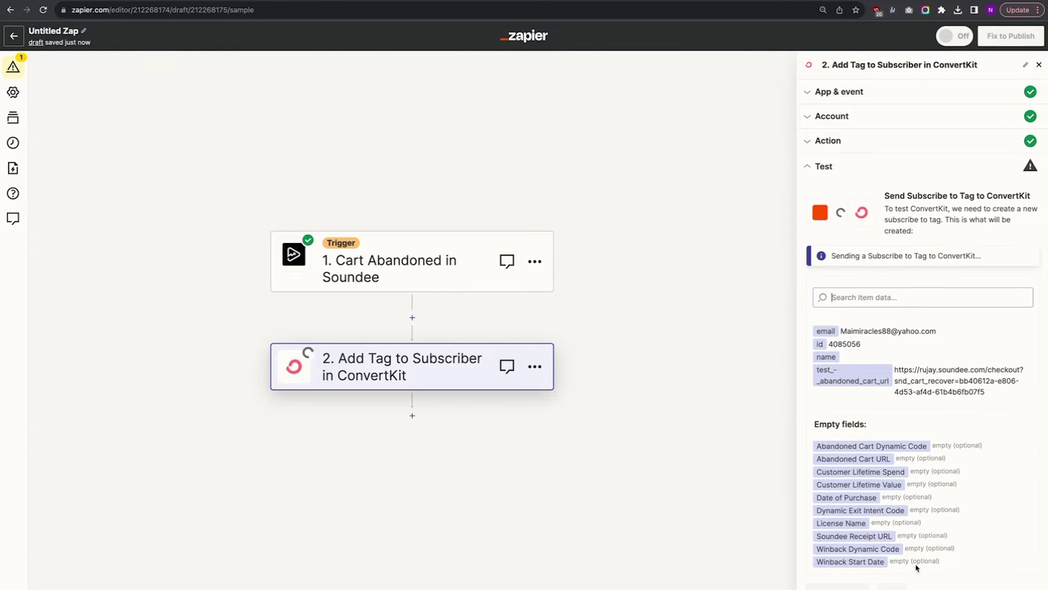
click(201, 7)
click(224, 35)
click(246, 72)
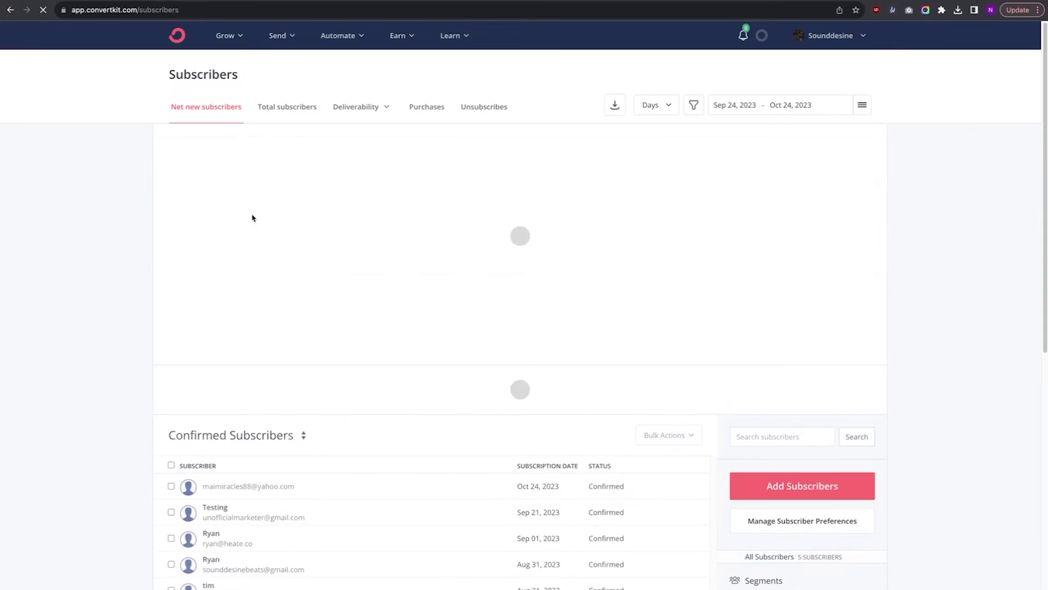
click(226, 485)
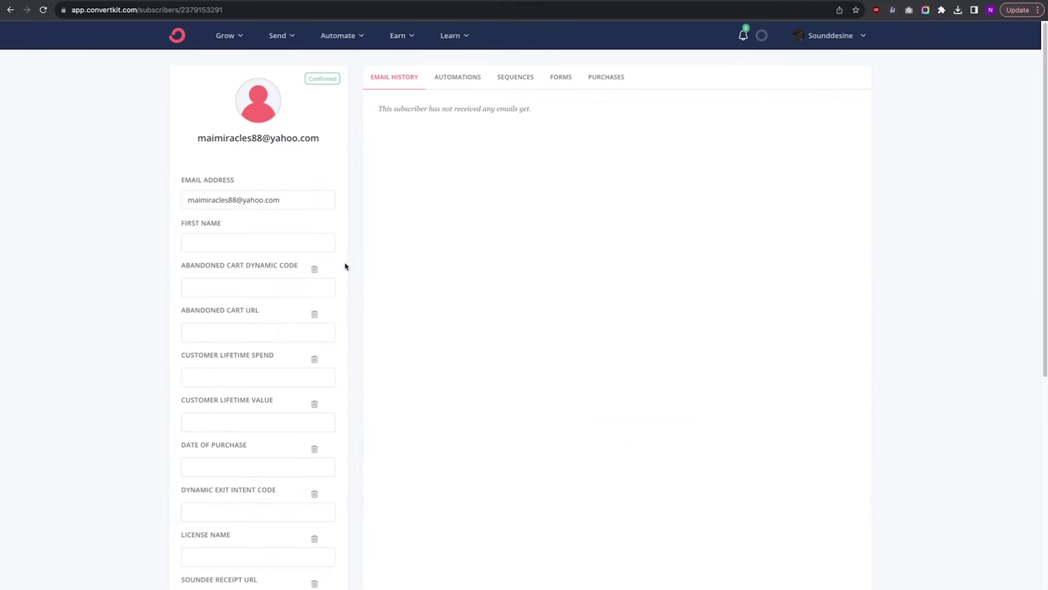
scroll(347, 330, down, 3)
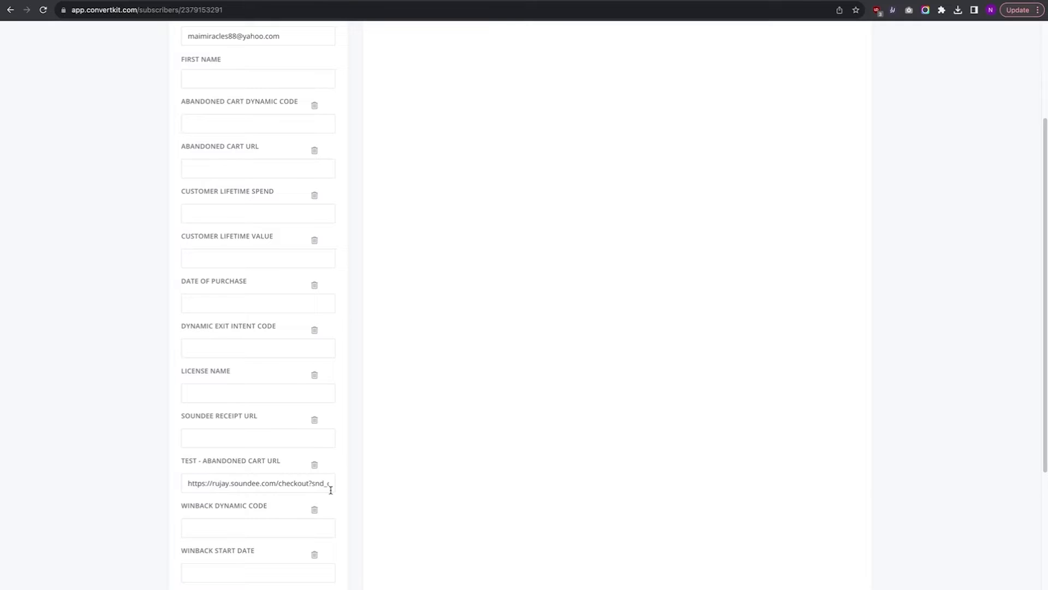
scroll(296, 490, down, 2)
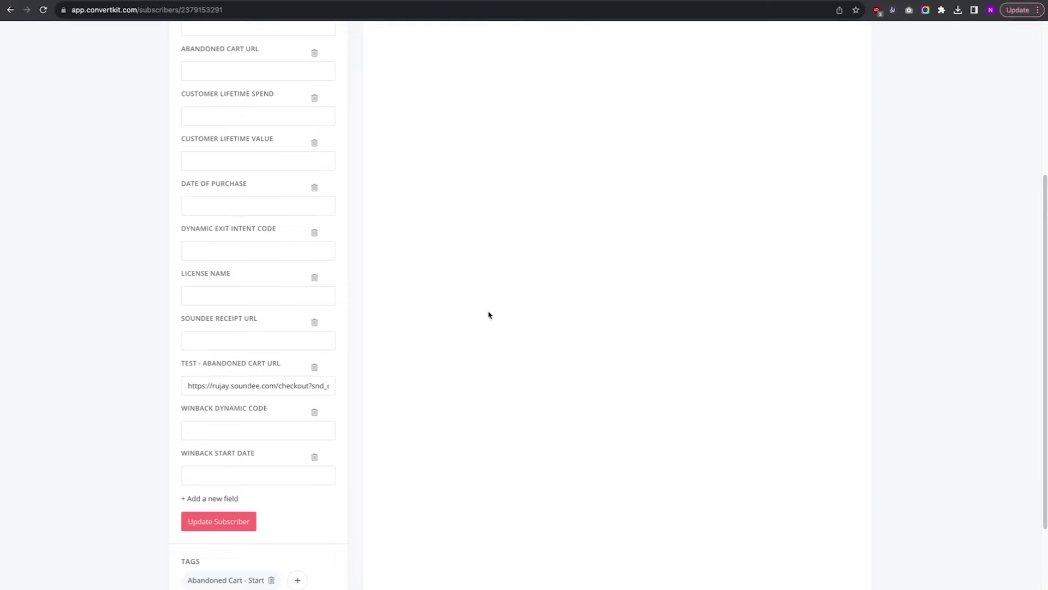
scroll(489, 315, up, 5)
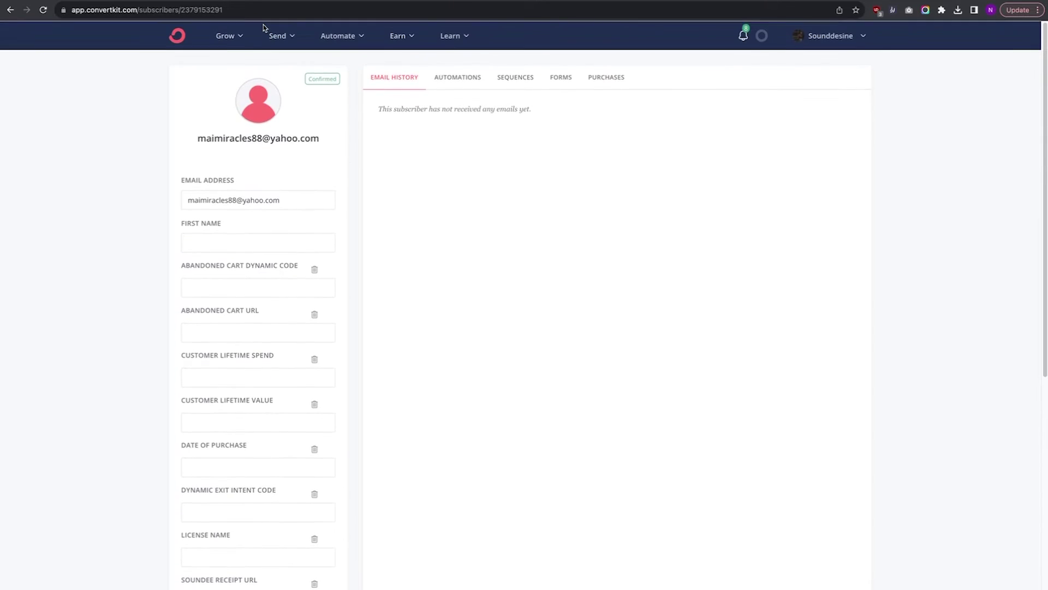
Step: Open Abandon Cart Sequence - Customers in the Abandoned Cart automation and inspect the URL of the Complete Checkout Here button
click(339, 36)
click(366, 66)
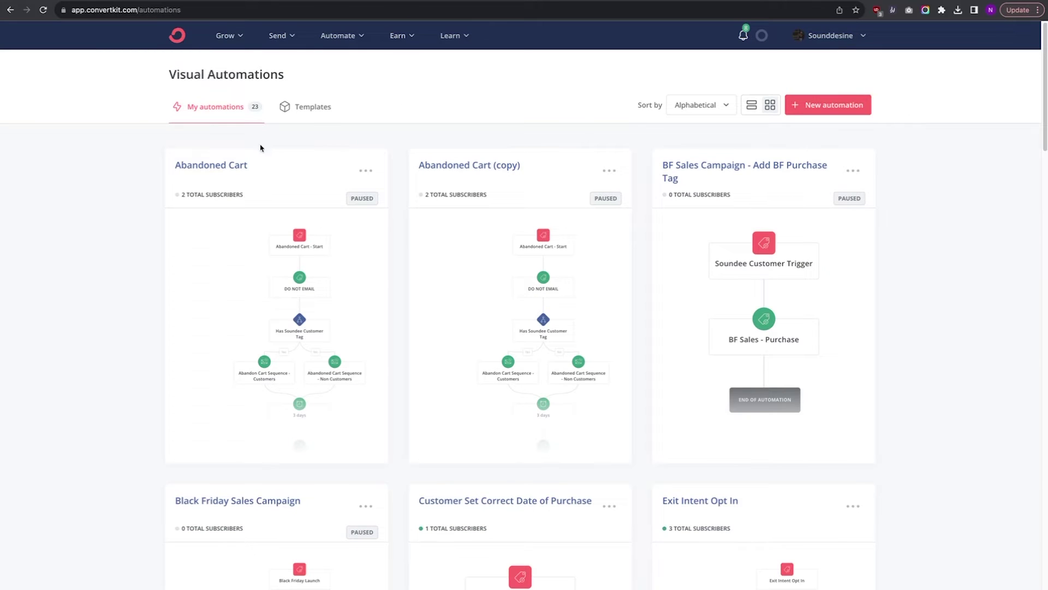
click(233, 163)
scroll(418, 210, down, 4)
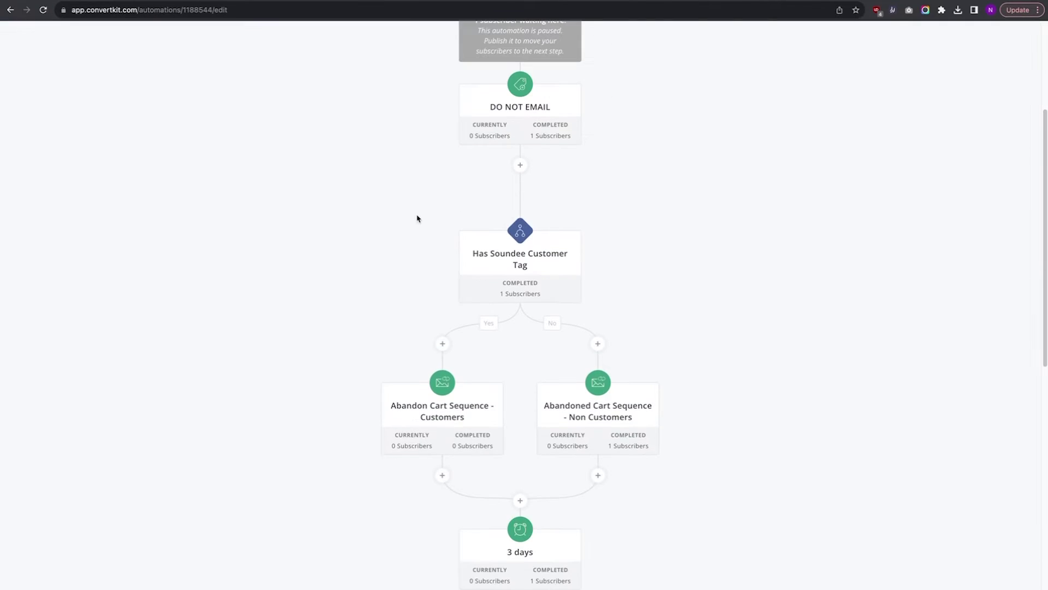
click(430, 410)
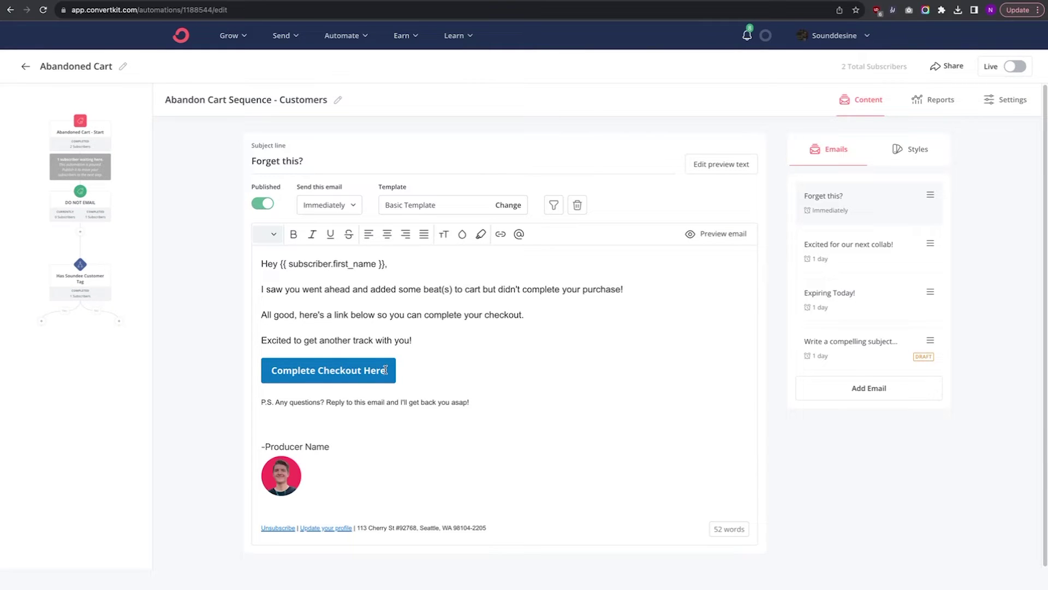
click(324, 371)
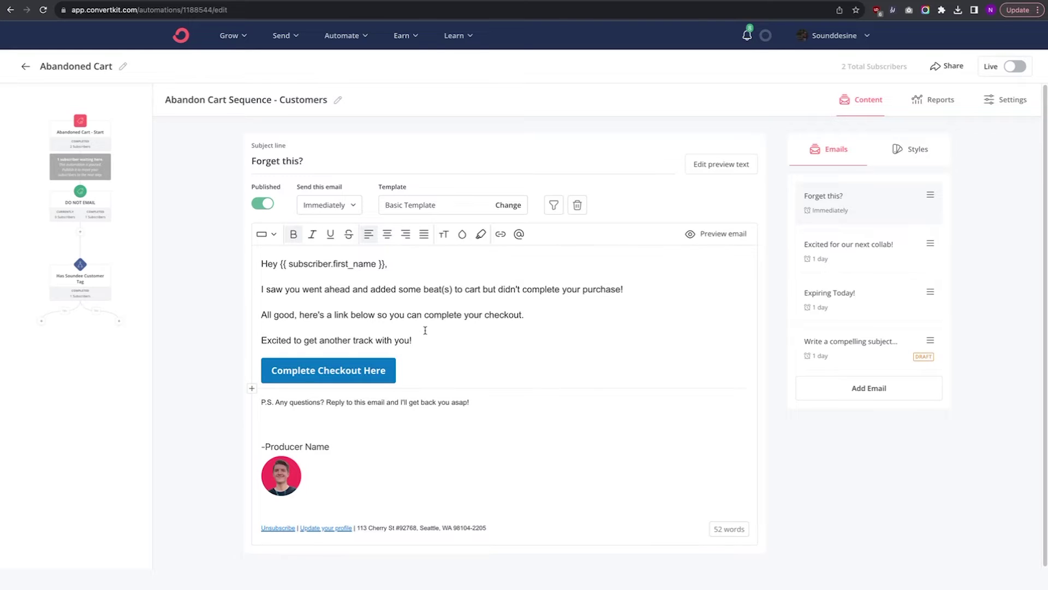
click(897, 152)
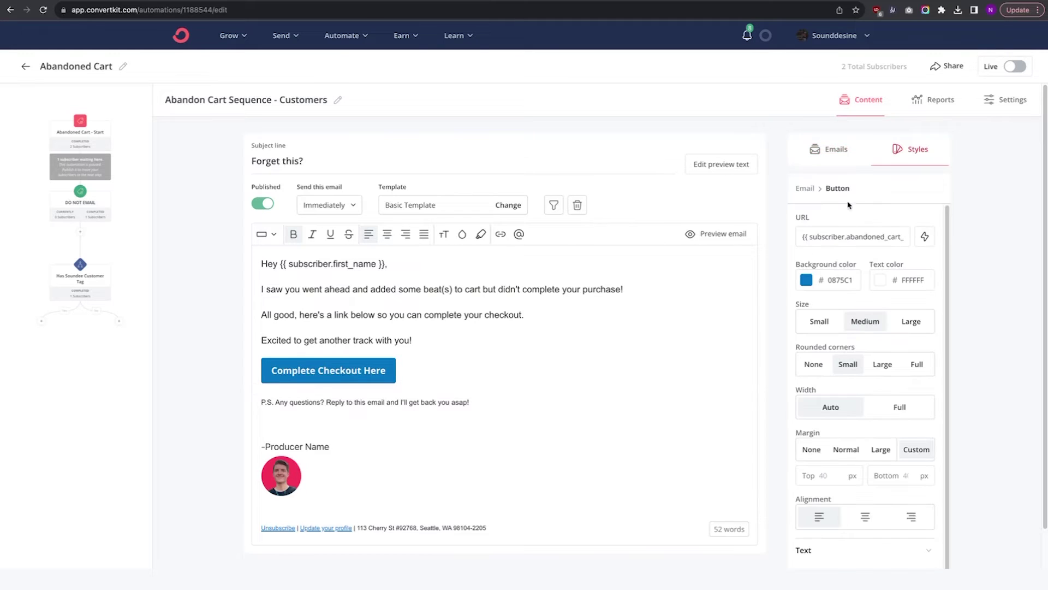
Step: Insert the TEST - Abandoned Cart URL personalization on a new line below the greeting of the "Forget this?" email
click(529, 271)
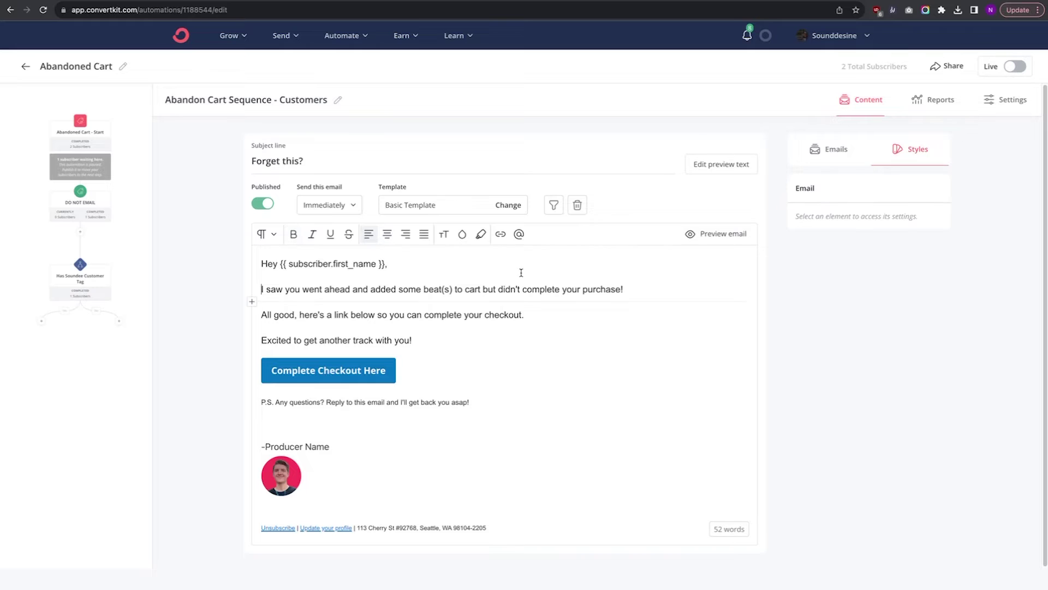
key(Return)
click(519, 233)
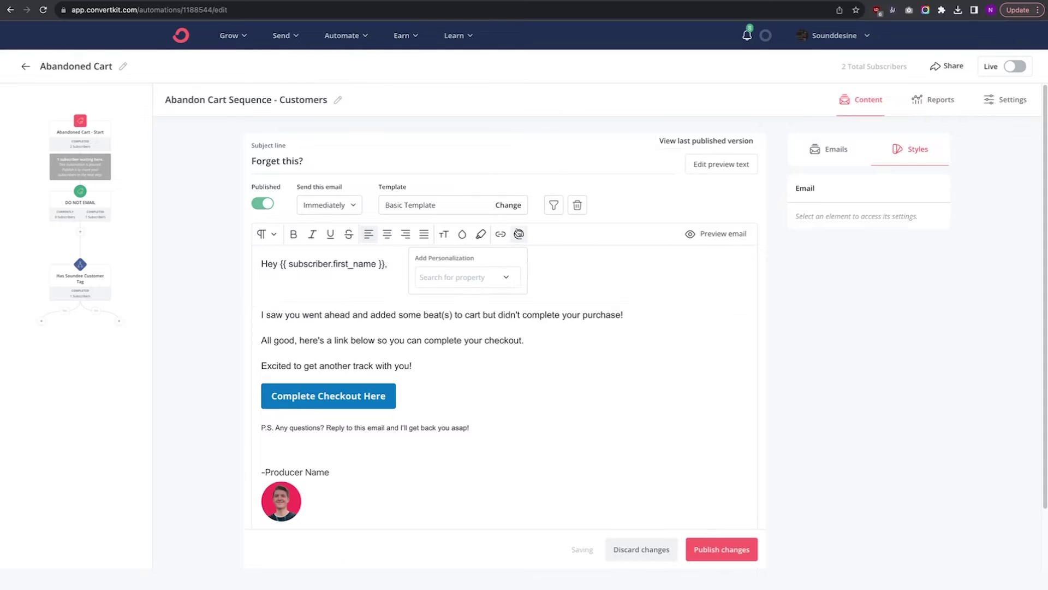
click(503, 274)
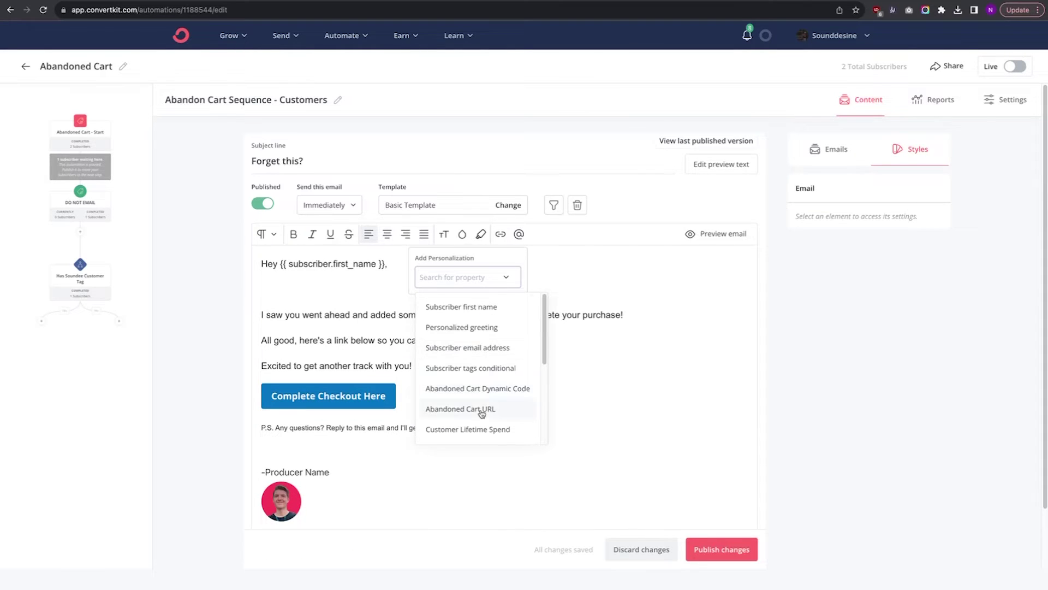
scroll(480, 405, down, 5)
click(471, 429)
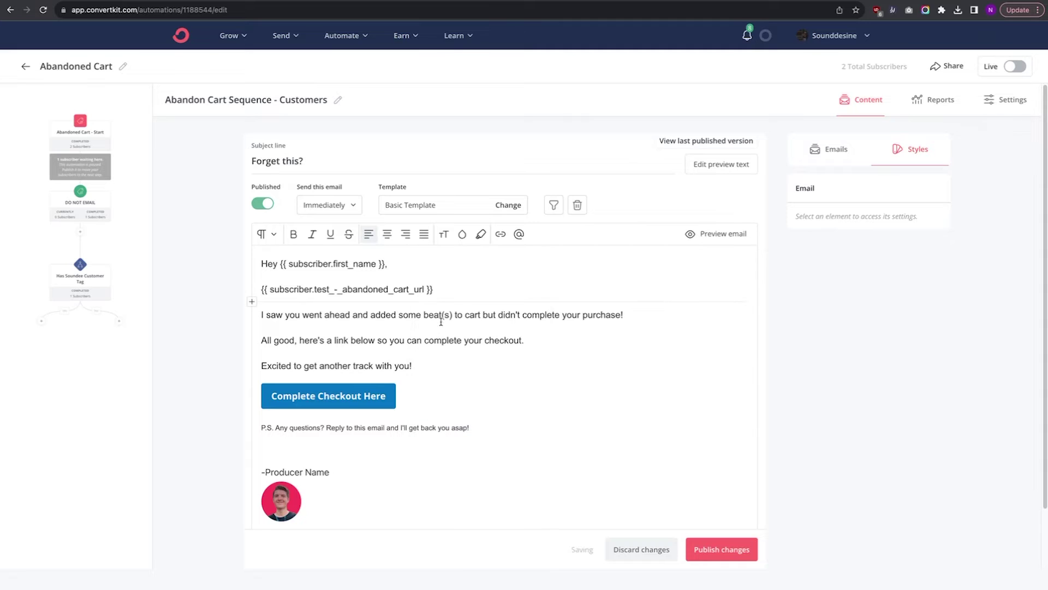
drag(458, 290, 262, 291)
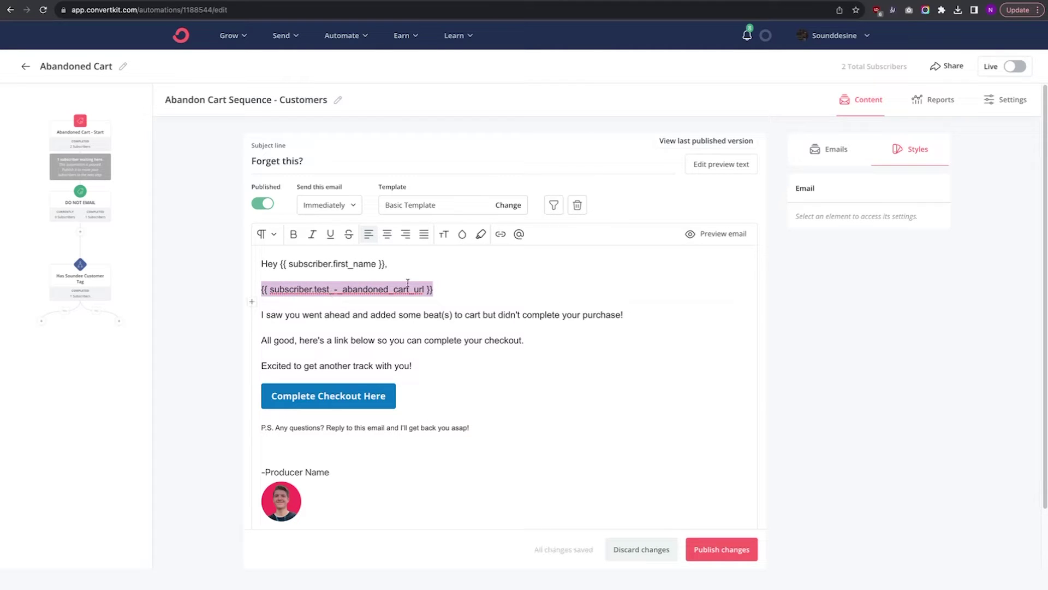
click(329, 295)
drag(443, 288, 236, 290)
double_click(274, 289)
drag(274, 289, 424, 289)
click(435, 286)
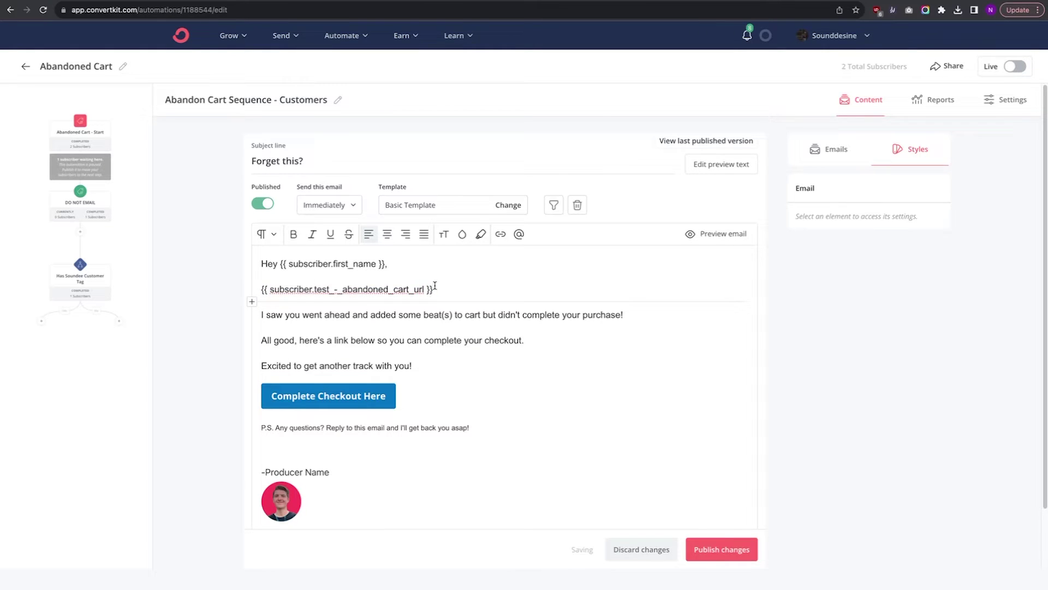
Step: Delete the abandoned cart URL personalization and its line from below the email's greeting
drag(261, 291, 434, 295)
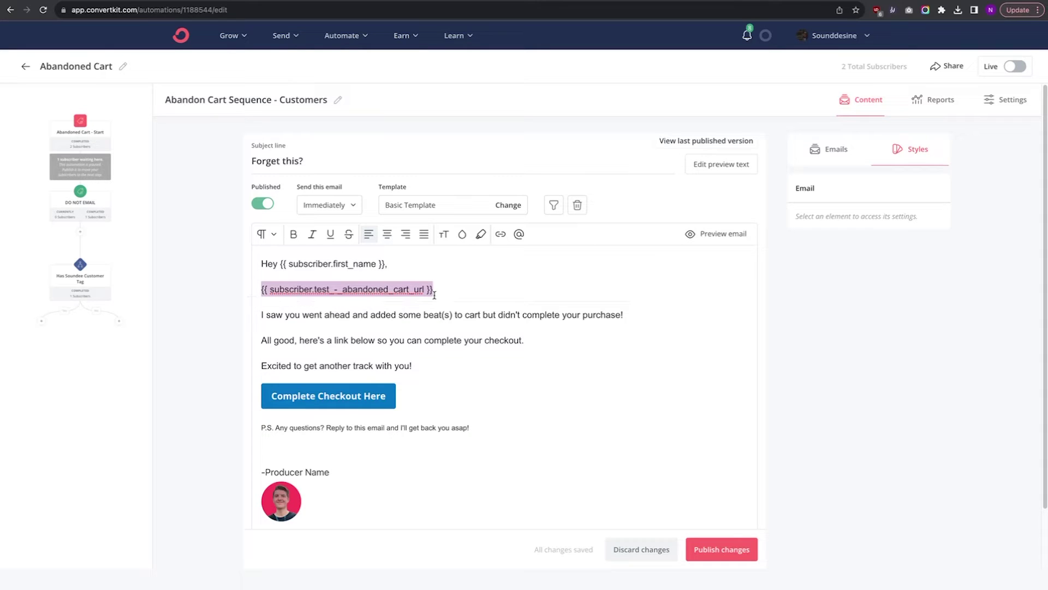
key(BackSpace)
key(BackSpace)
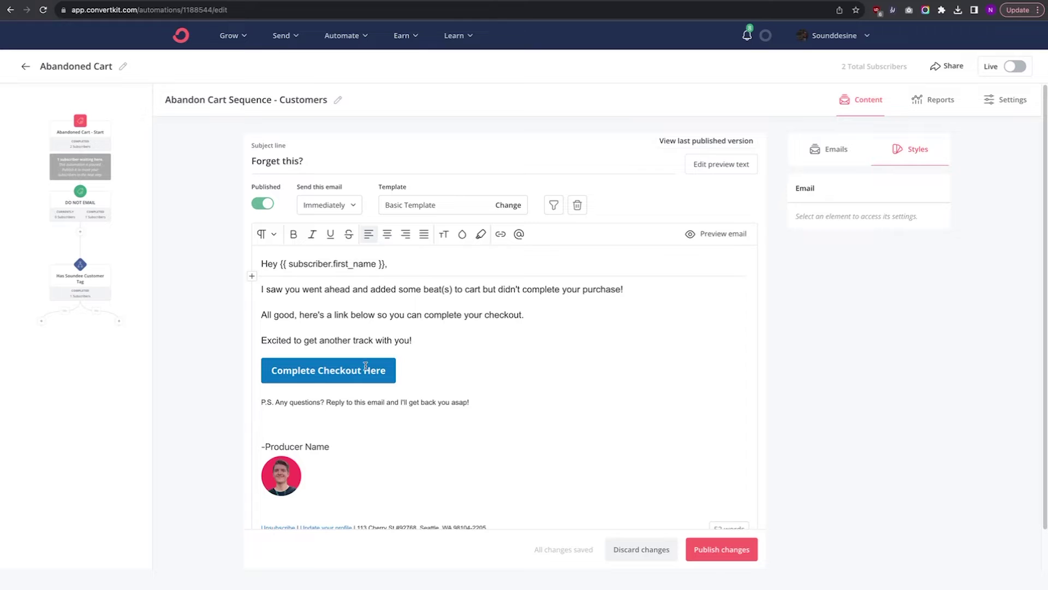
Step: Replace the Complete Checkout Here button's URL with the TEST - Abandoned Cart URL personalization
click(364, 369)
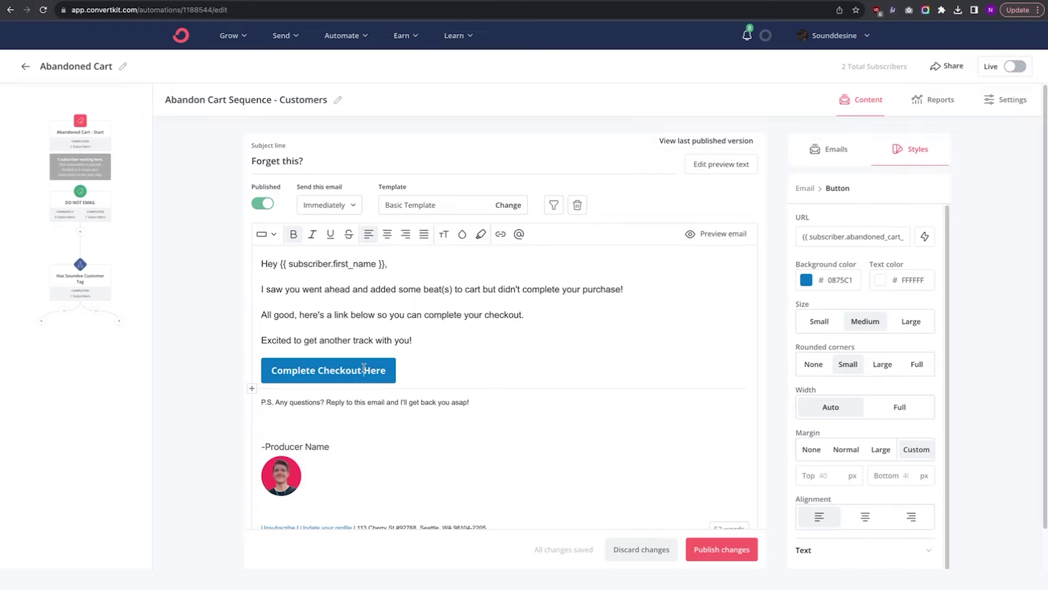
triple_click(812, 239)
key(ctrl+v)
mouse_move(902, 236)
mouse_down()
mouse_move(801, 236)
mouse_move(913, 237)
mouse_up()
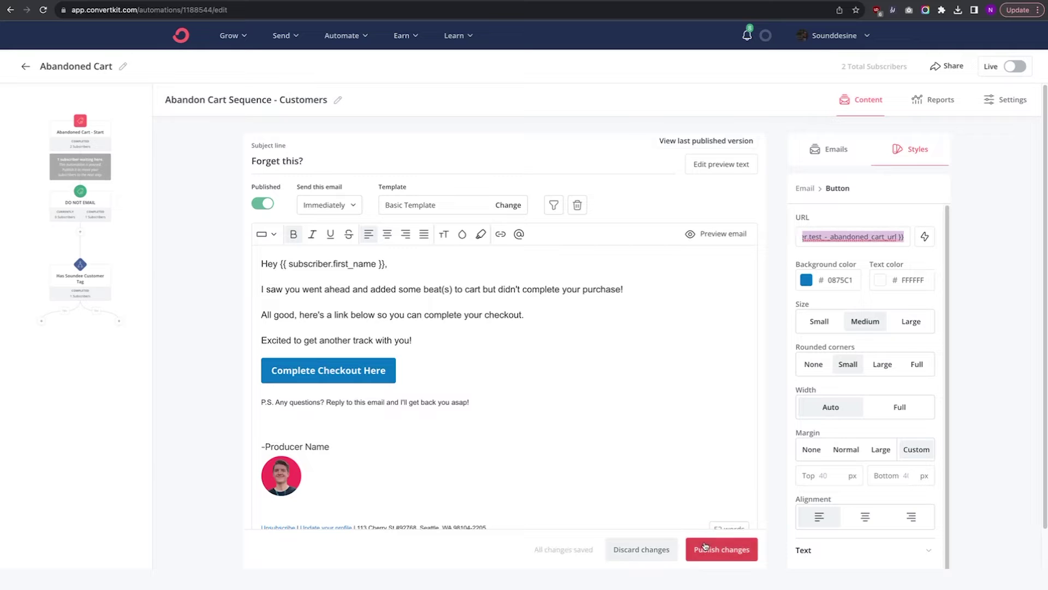
click(975, 158)
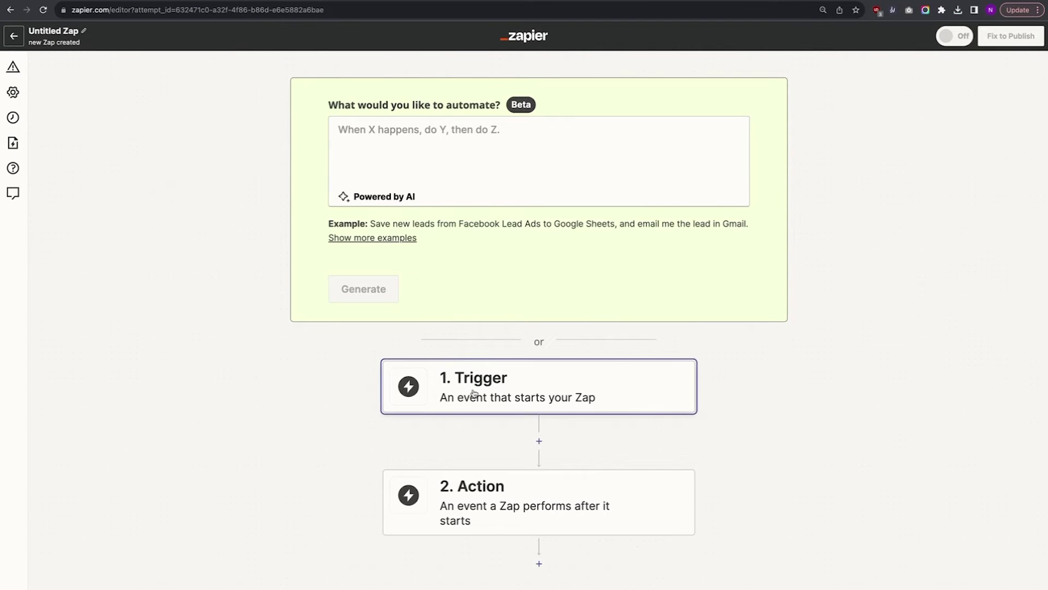
Step: Set the new Zap's trigger to Soundee with the Email Capture event
click(503, 395)
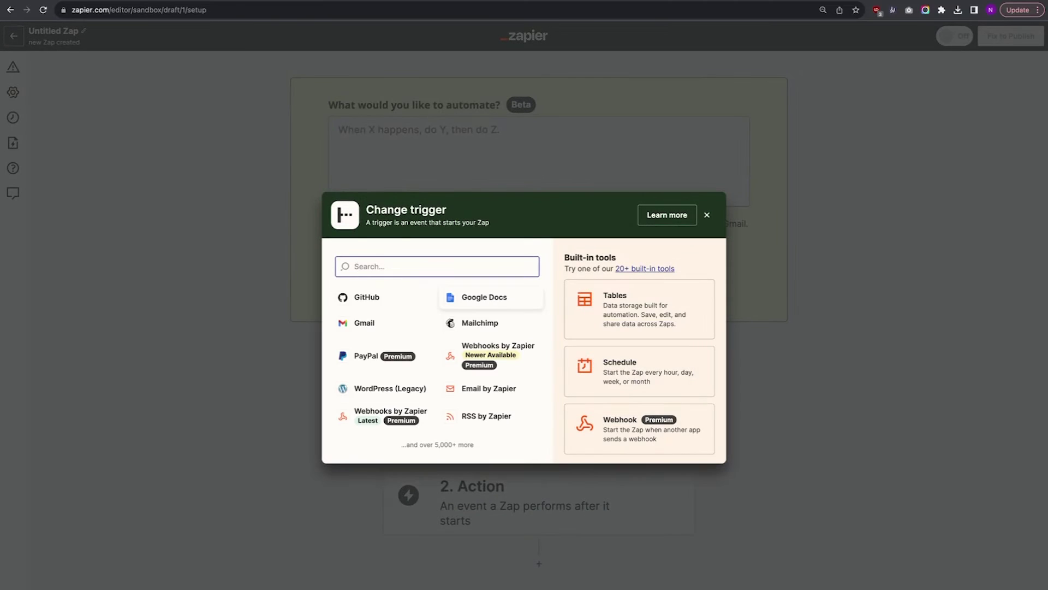
text(soun)
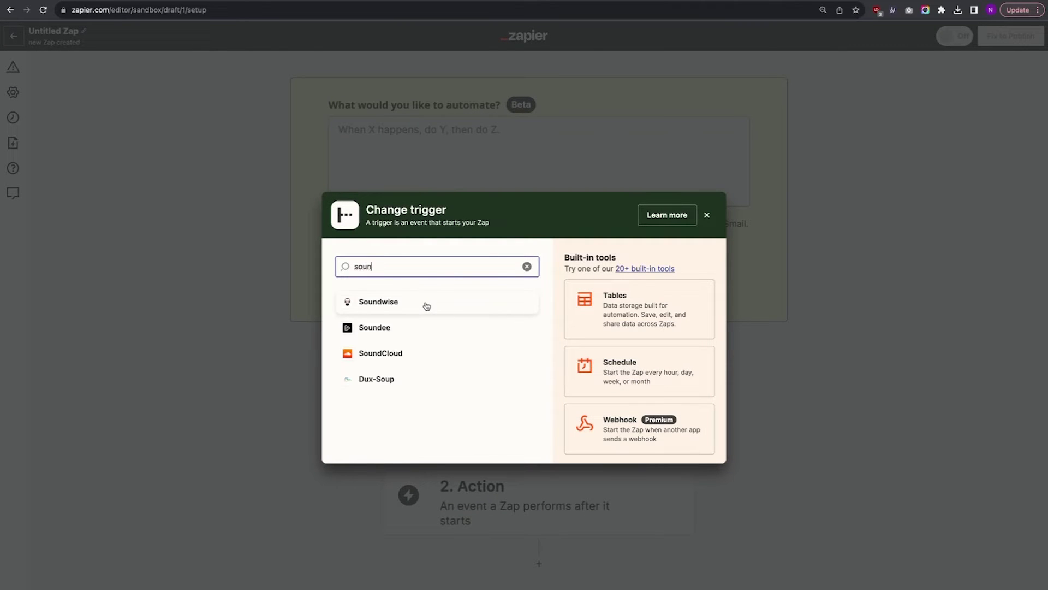
click(404, 328)
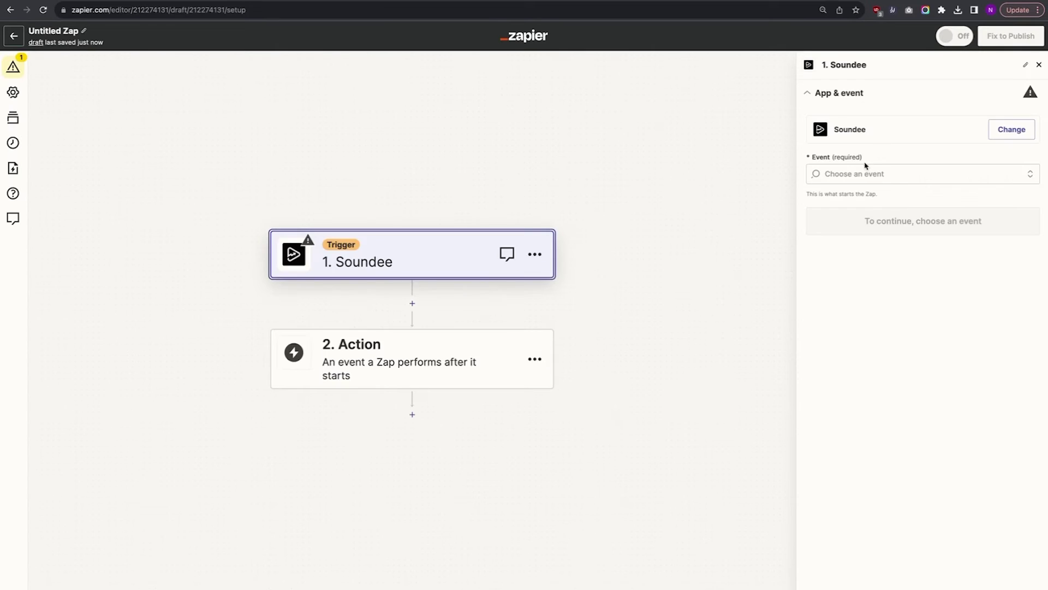
click(867, 170)
click(845, 235)
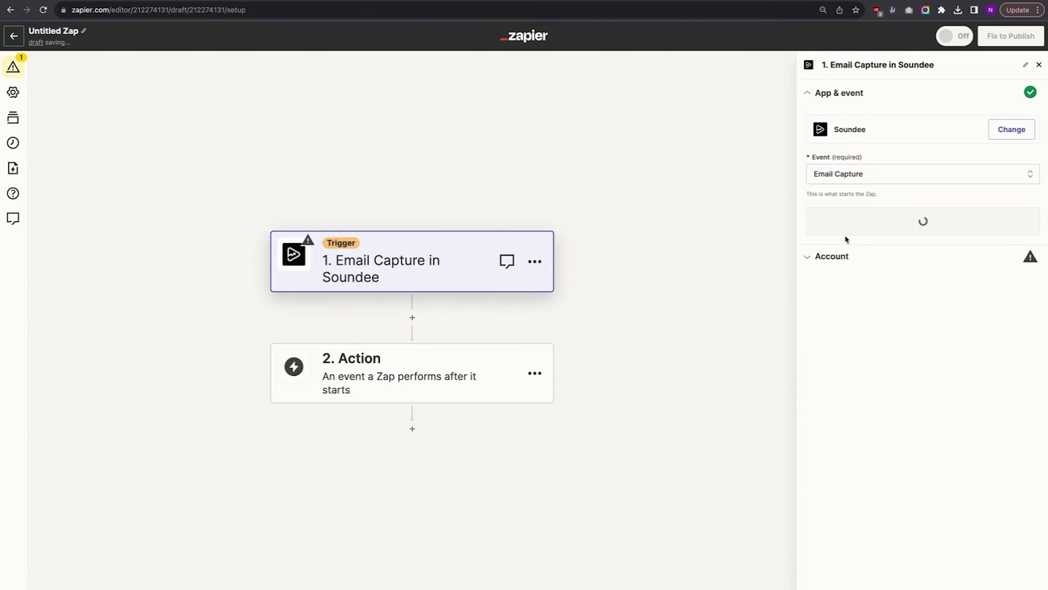
click(863, 288)
Step: Use the Soundee sounddesine account for the trigger
click(998, 159)
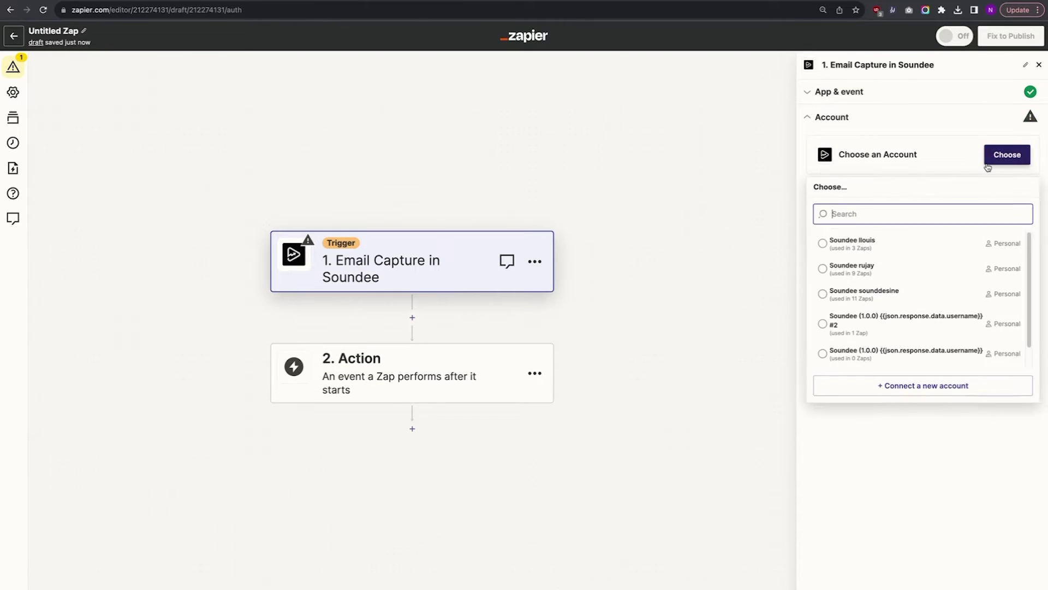
click(879, 295)
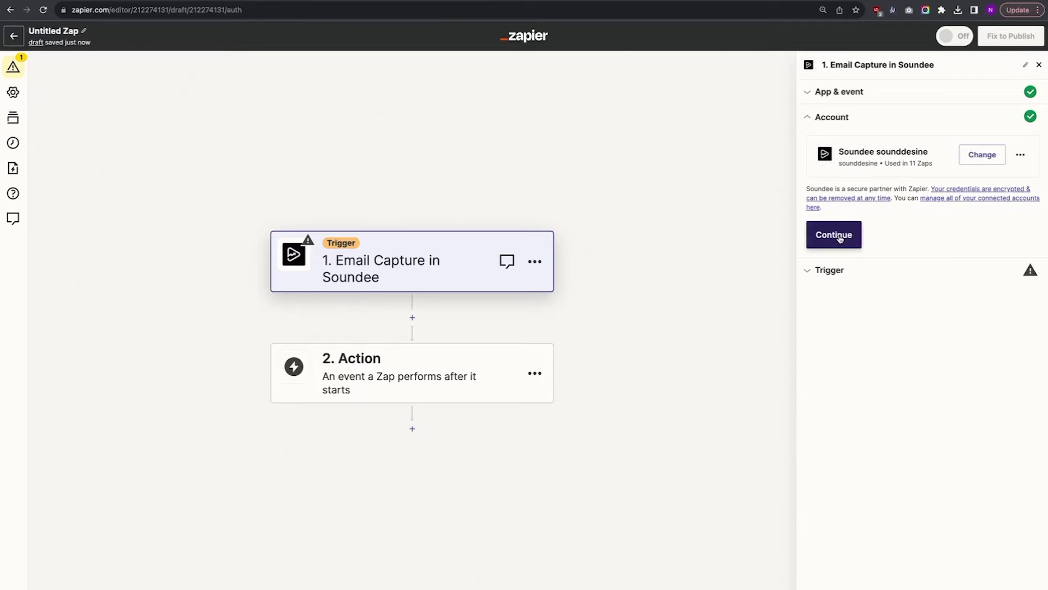
click(843, 237)
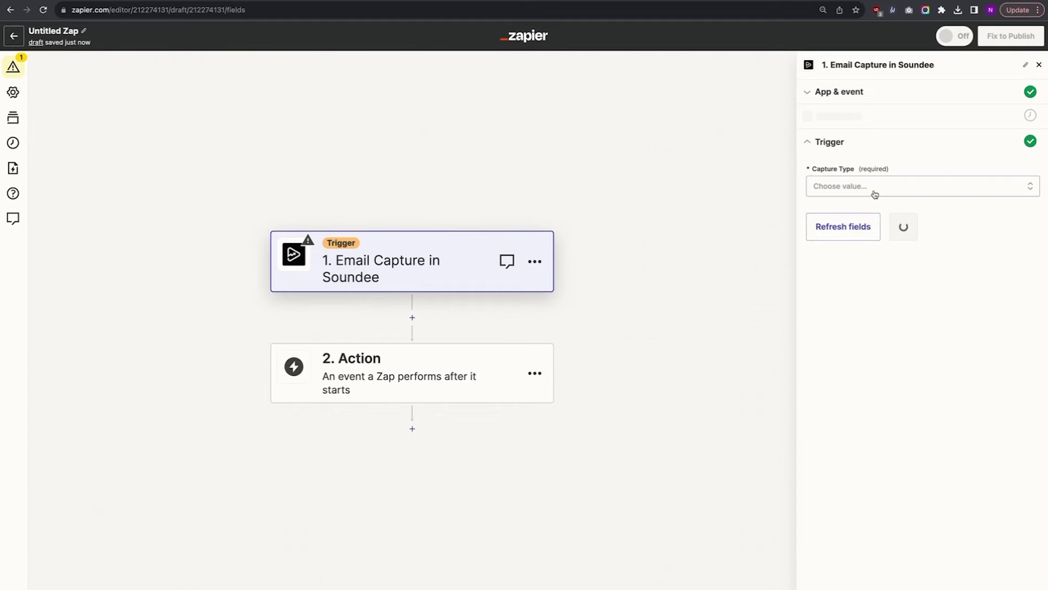
Step: Set the trigger's Capture Type to Free Download, test the trigger, and continue with the Capture C record
click(875, 194)
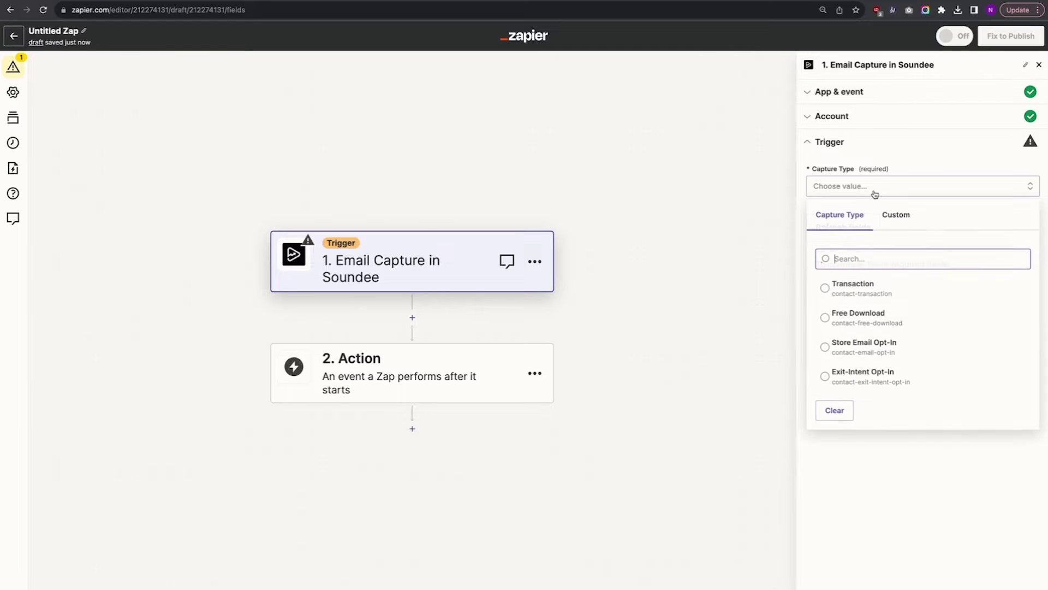
click(844, 314)
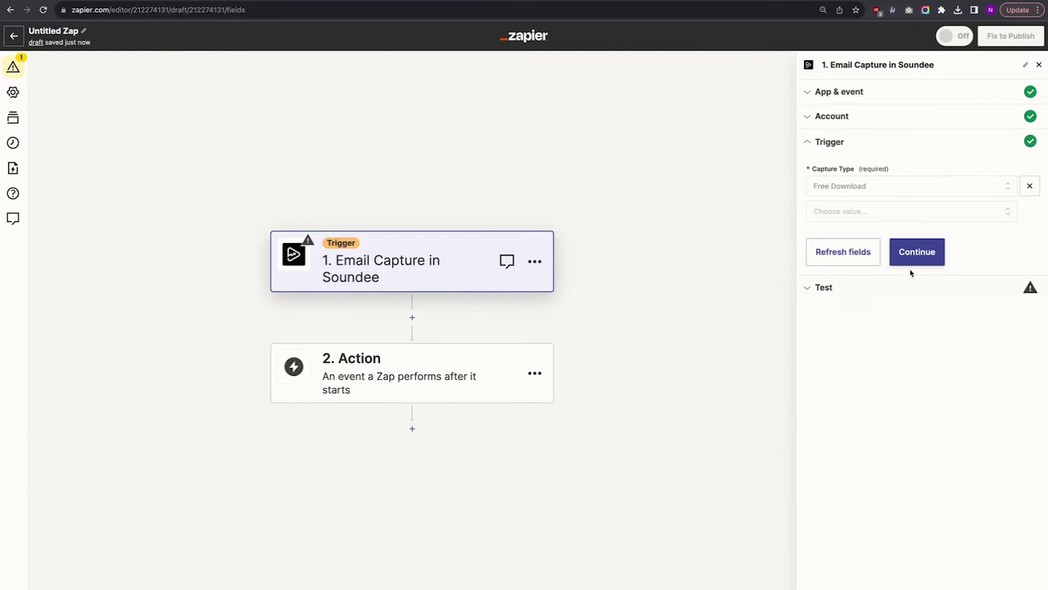
click(914, 263)
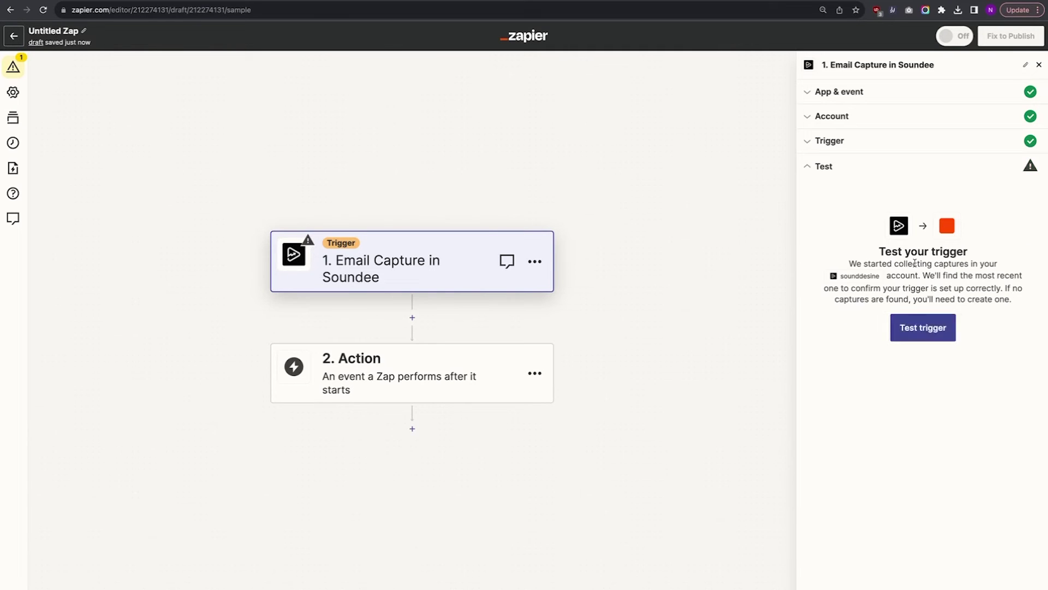
click(920, 338)
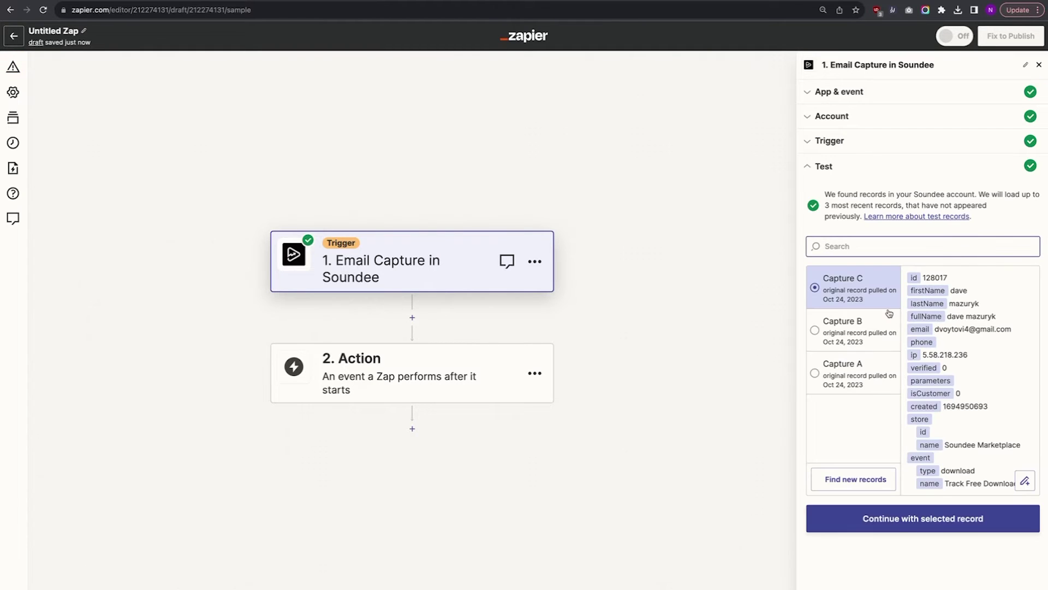
click(887, 516)
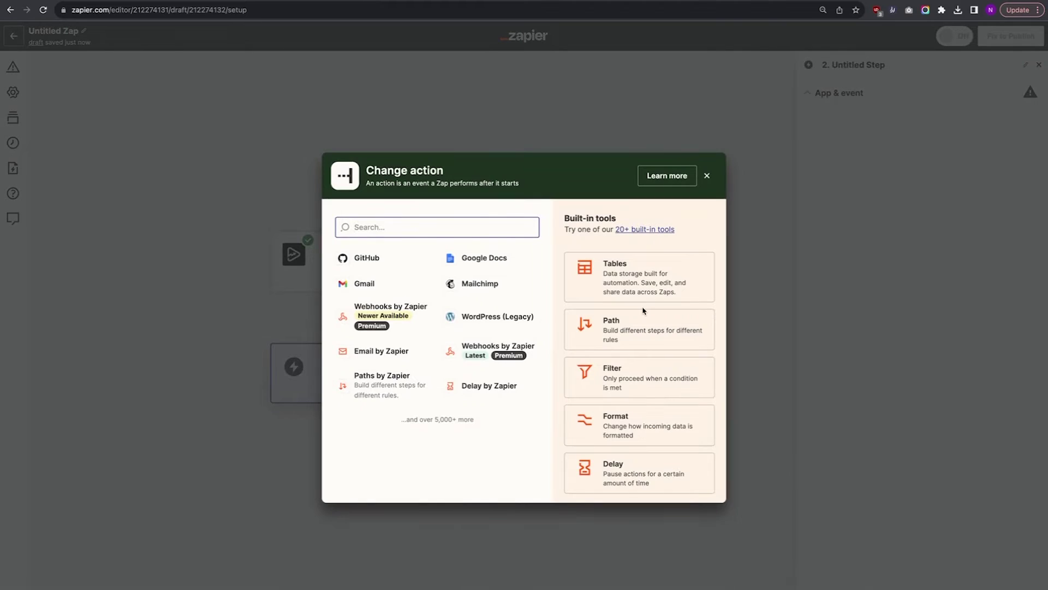
Step: Set the Zap's action to ConvertKit with the Add Tag to Subscriber event
text(conv)
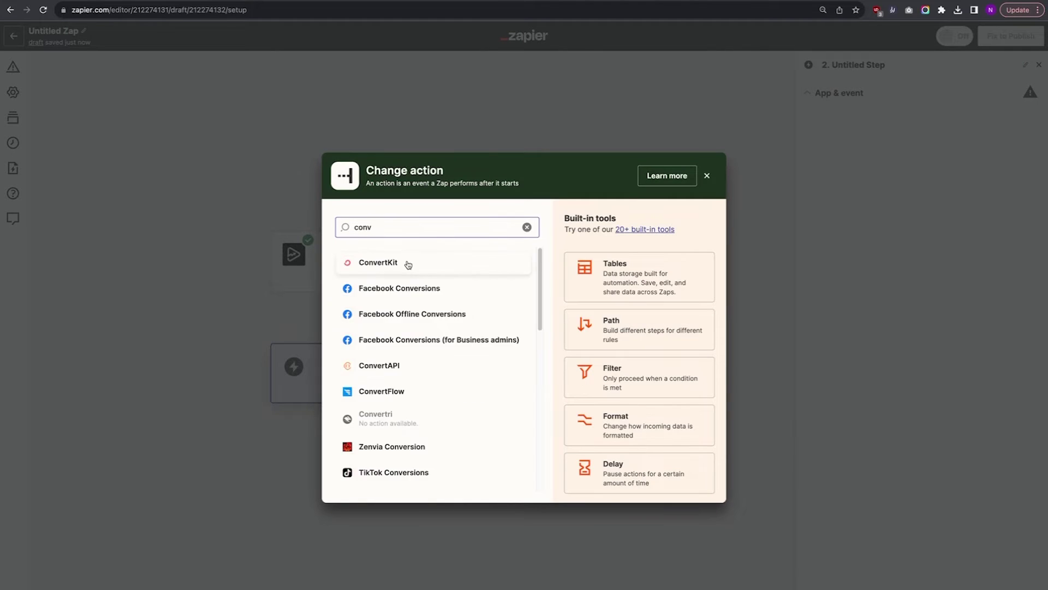
click(409, 265)
click(836, 175)
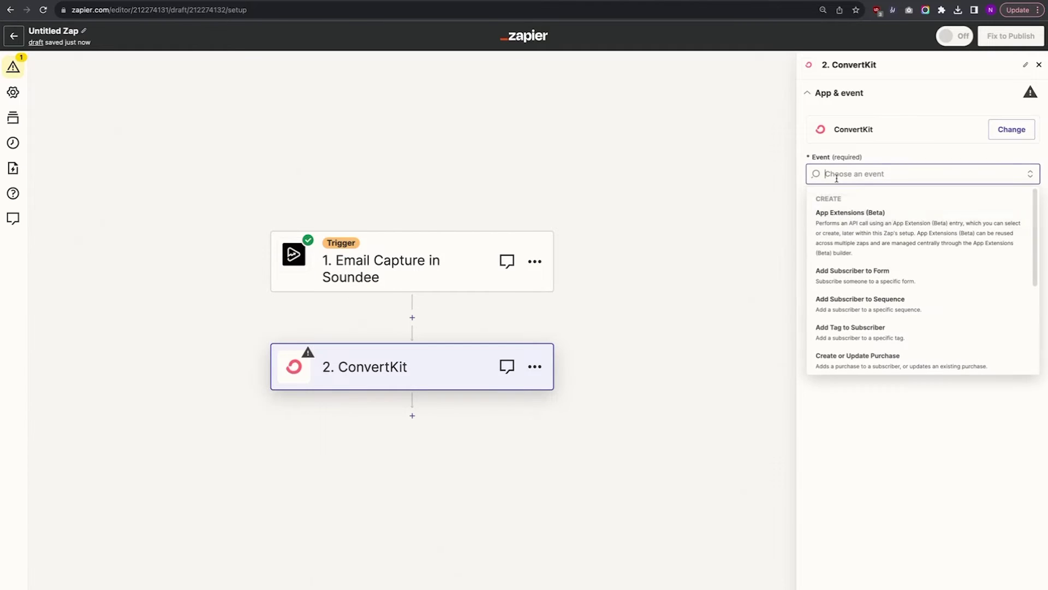
click(852, 345)
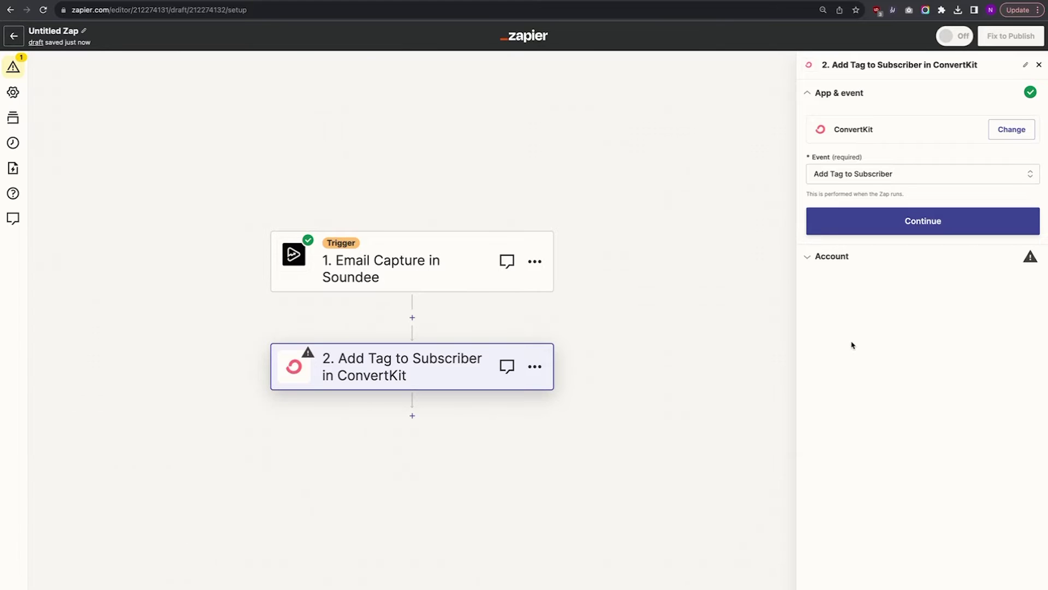
click(879, 172)
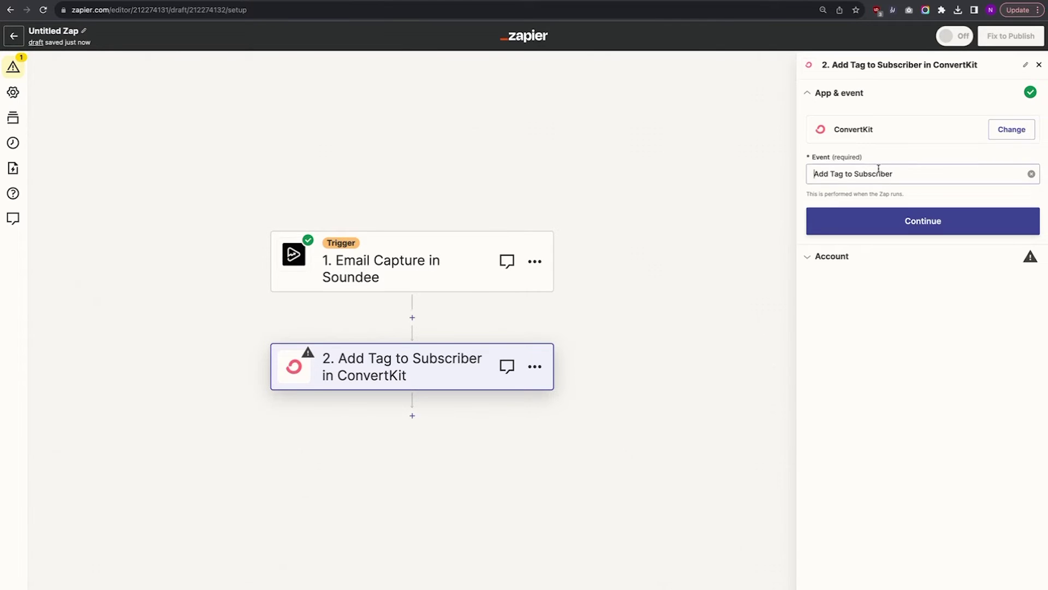
click(908, 410)
click(911, 236)
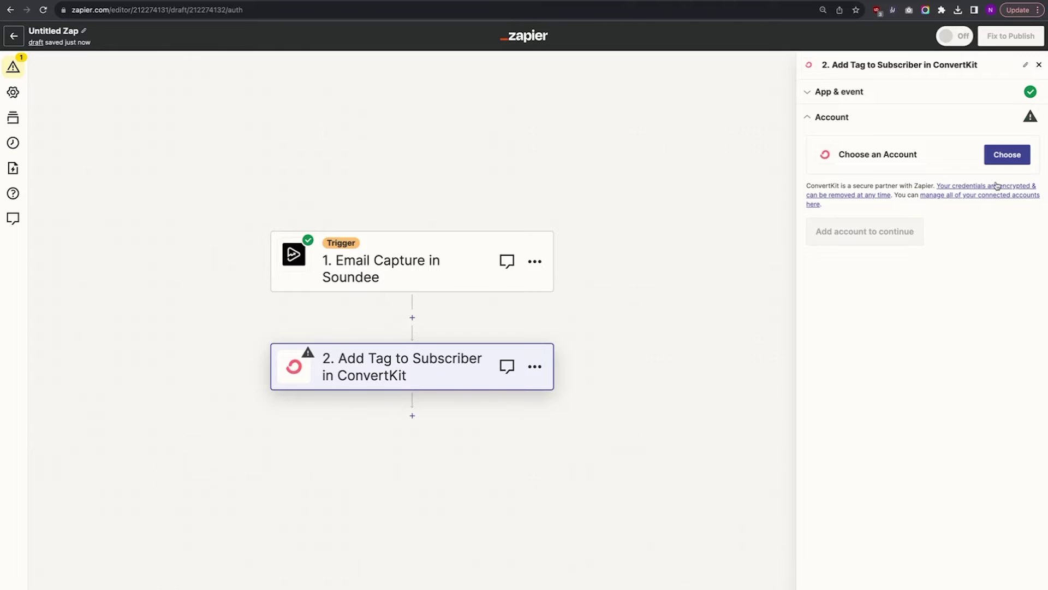
click(1008, 155)
click(921, 243)
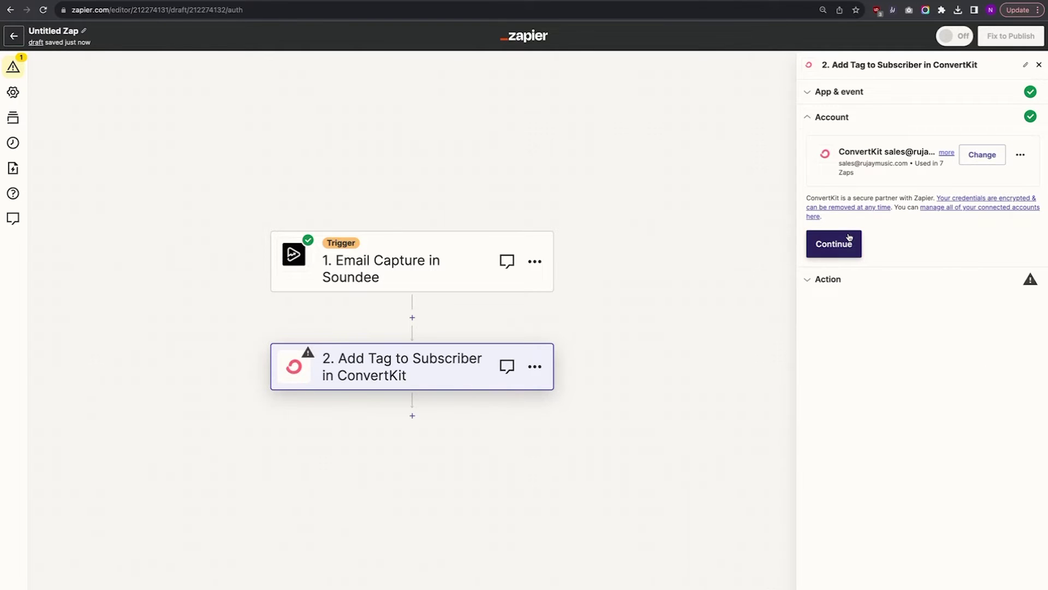
click(848, 238)
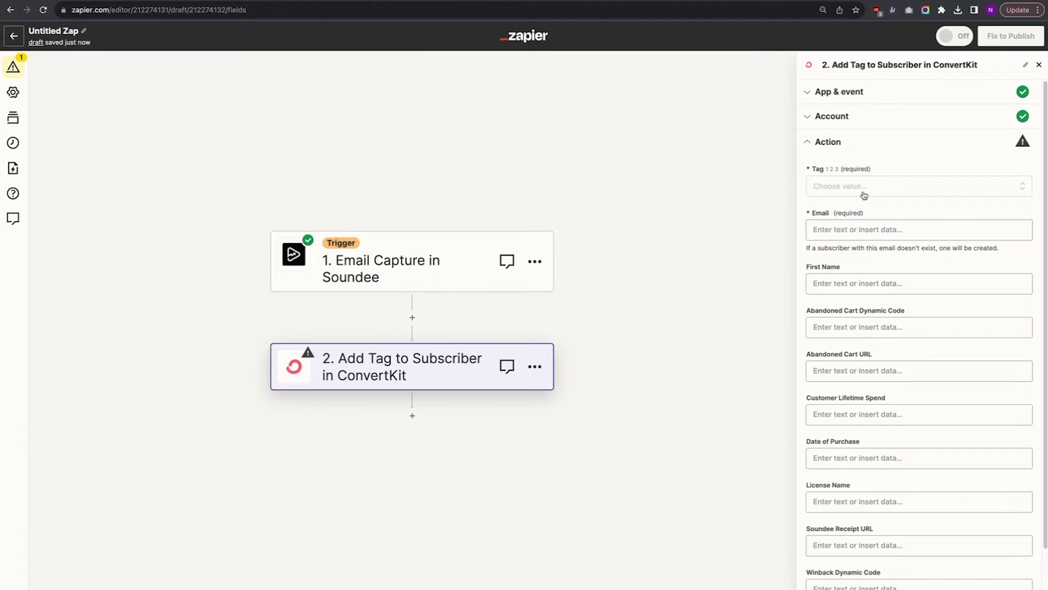
click(865, 195)
text(f)
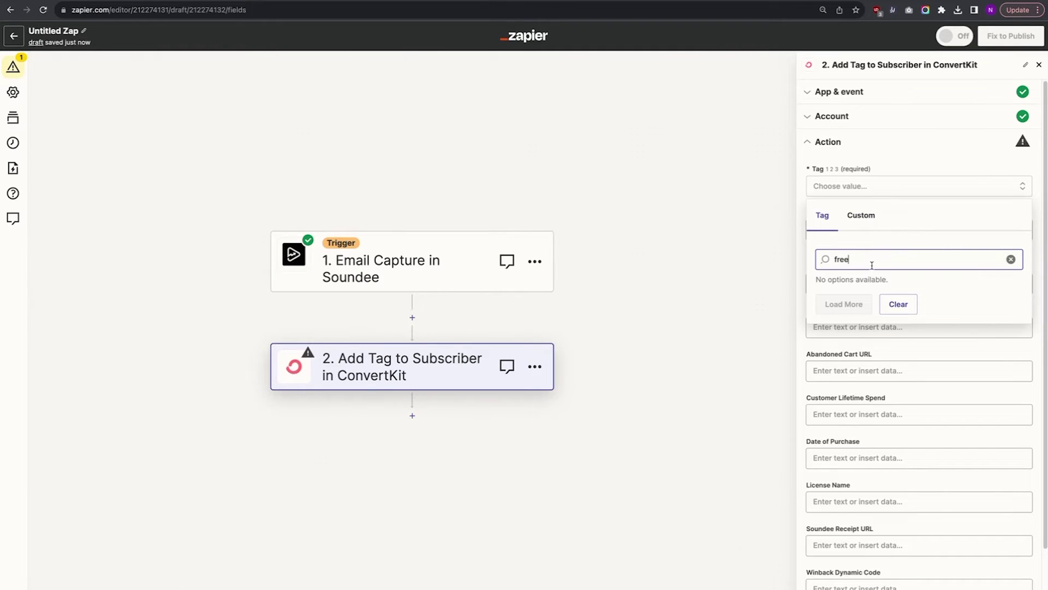
text(ree)
Step: Switch the action's ConvertKit connection to the Sounddesine Beats account
click(838, 93)
click(842, 251)
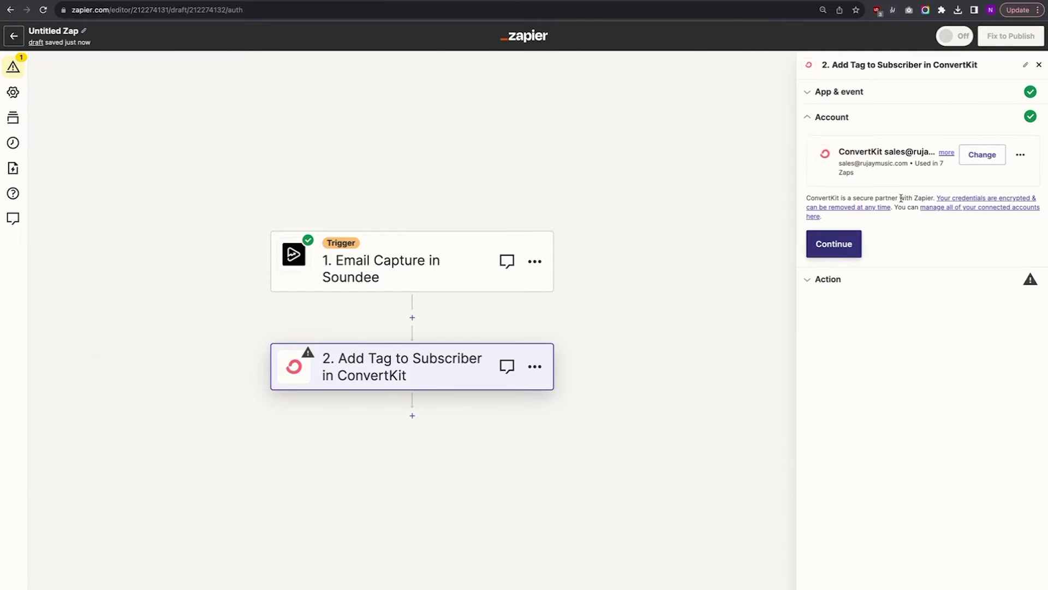
click(982, 154)
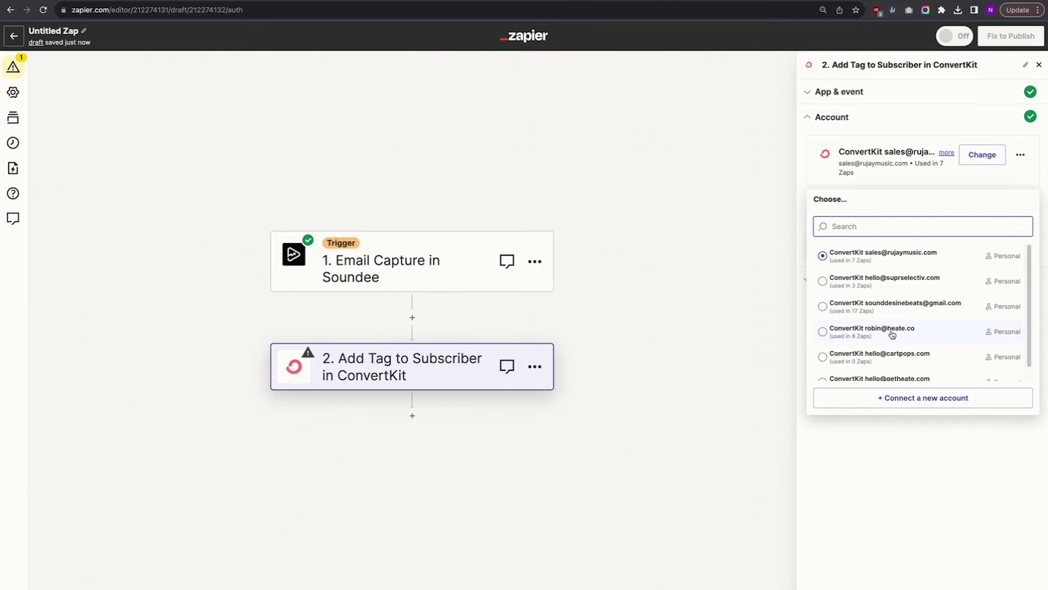
click(913, 308)
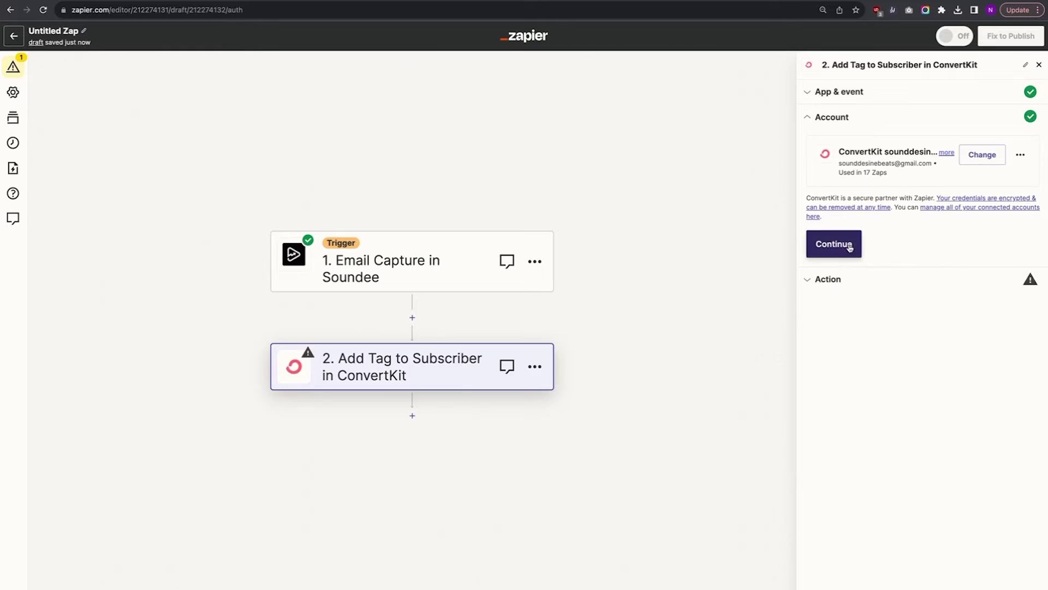
click(850, 247)
Step: Set the tag added by the ConvertKit action to Free Download
click(869, 196)
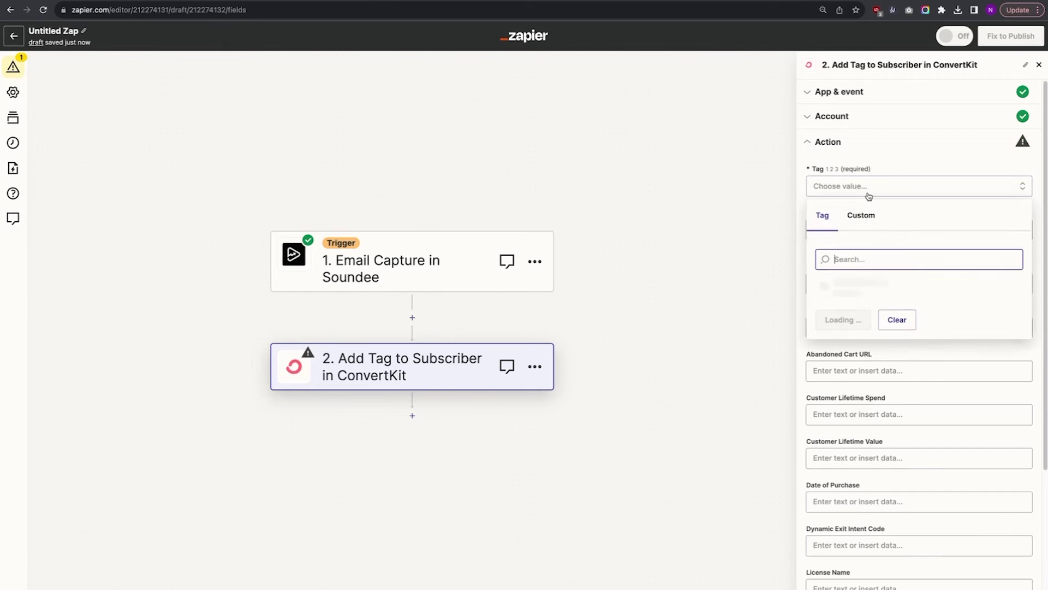
text(free)
click(866, 287)
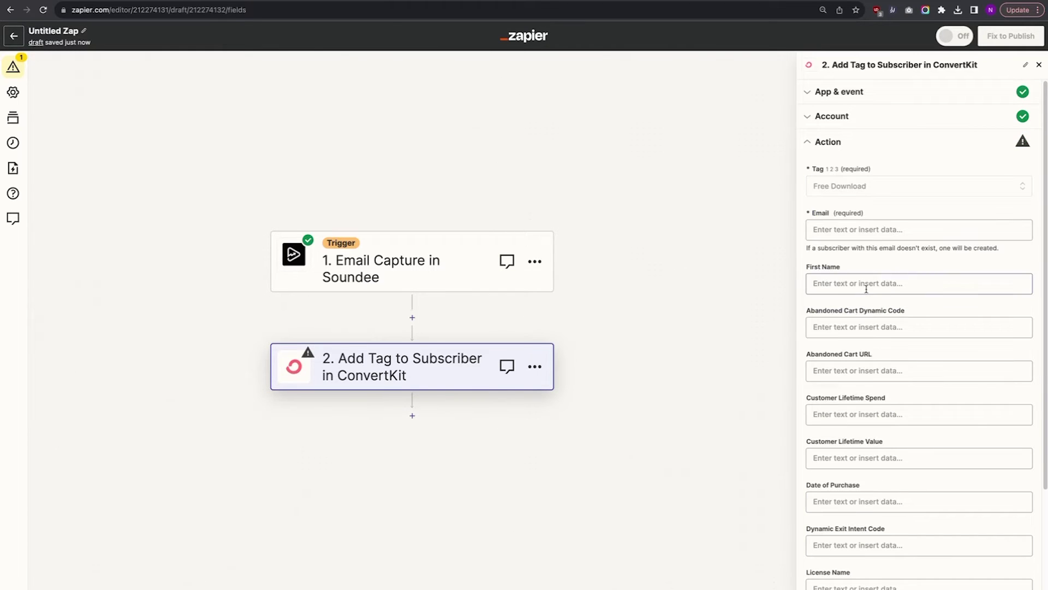
Step: Map the action's Email and First Name fields to the Email and First Name from the Soundee email capture
click(871, 228)
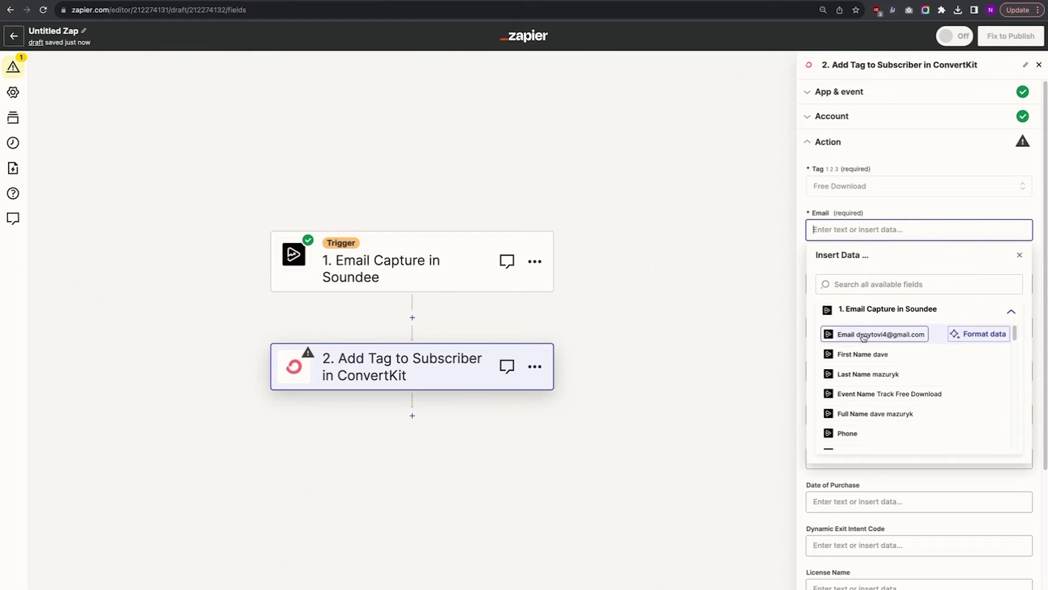
click(863, 335)
click(853, 284)
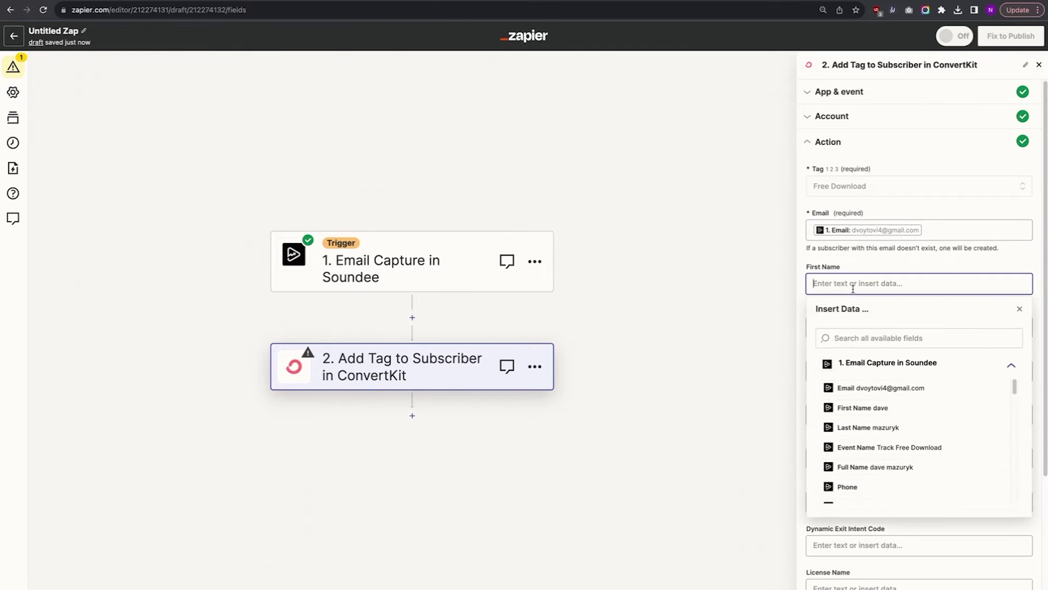
click(857, 407)
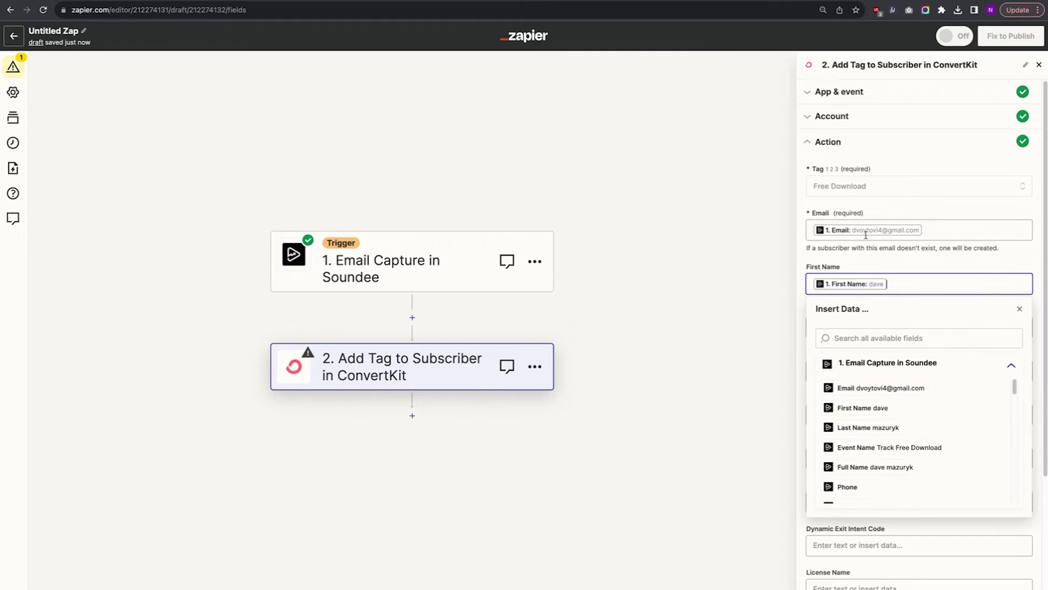
click(874, 200)
scroll(879, 288, down, 1)
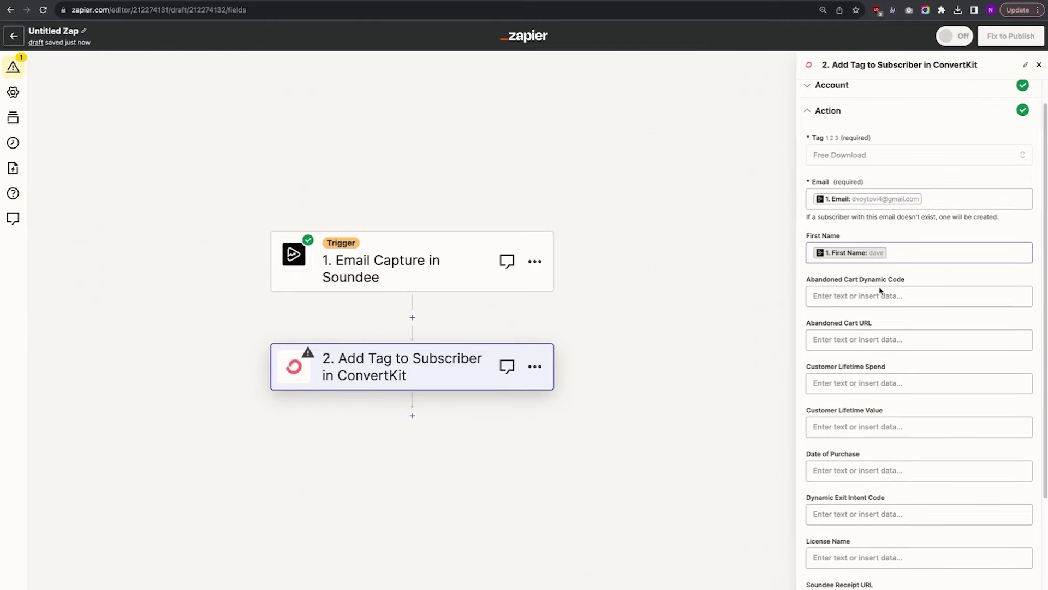
scroll(880, 291, down, 3)
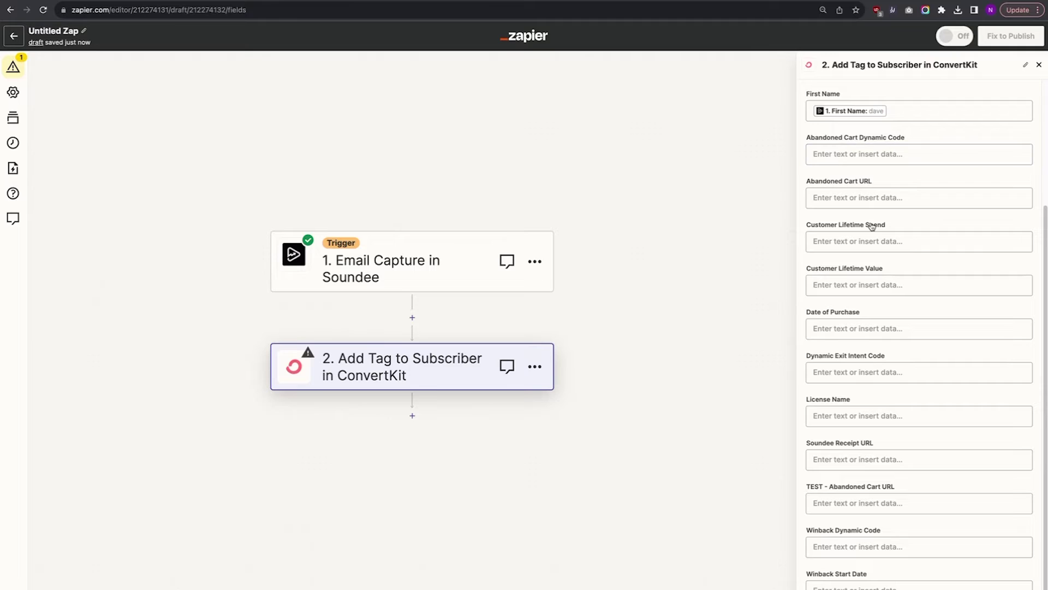
scroll(879, 321, up, 1)
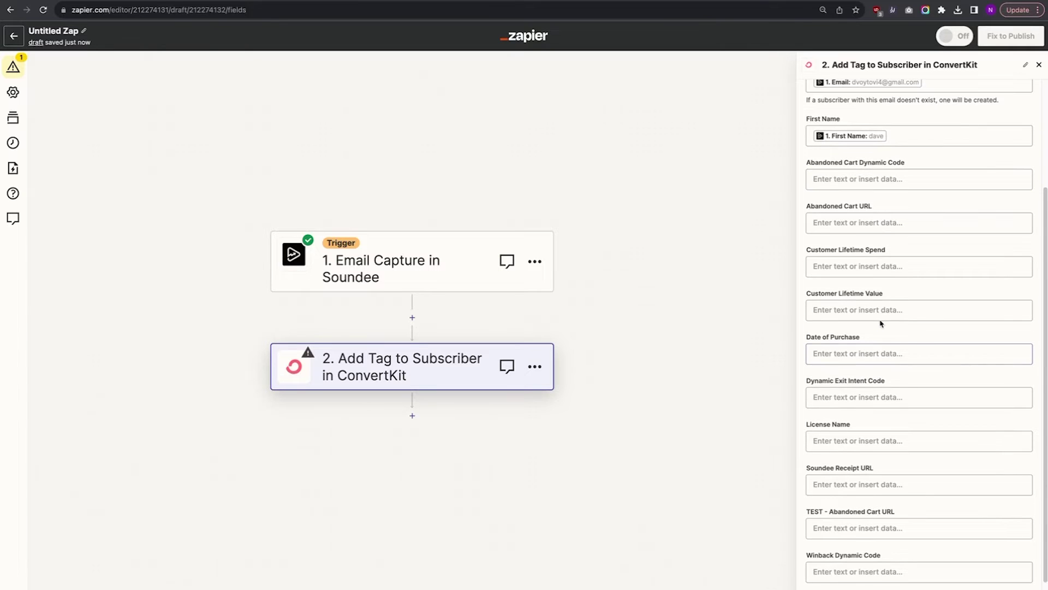
scroll(880, 324, up, 5)
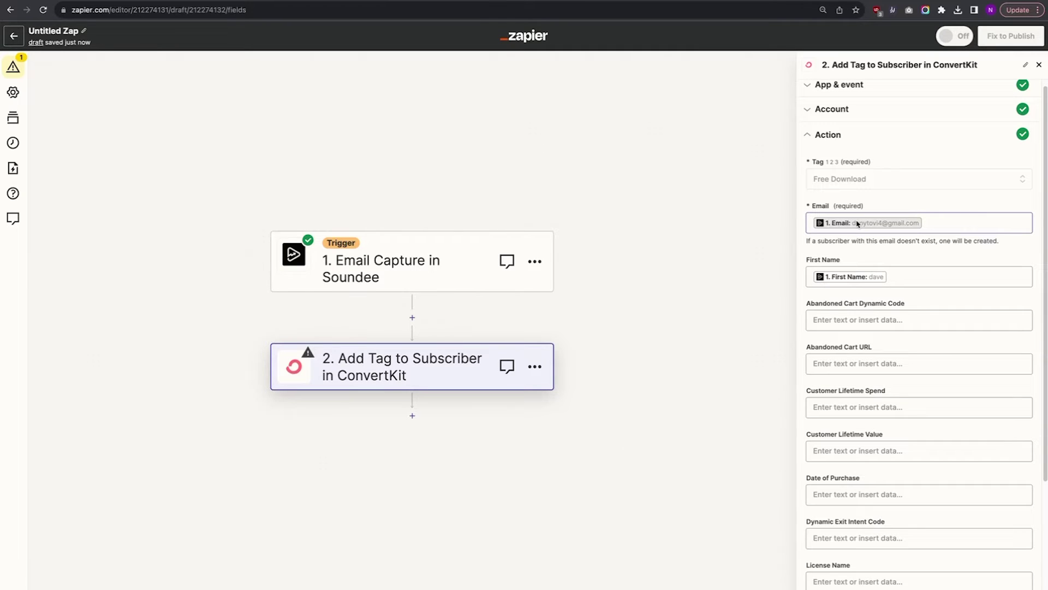
Step: Skip the ConvertKit action's test, publish the Free Download Zap and dismiss the publish notice
scroll(901, 426, down, 5)
click(915, 580)
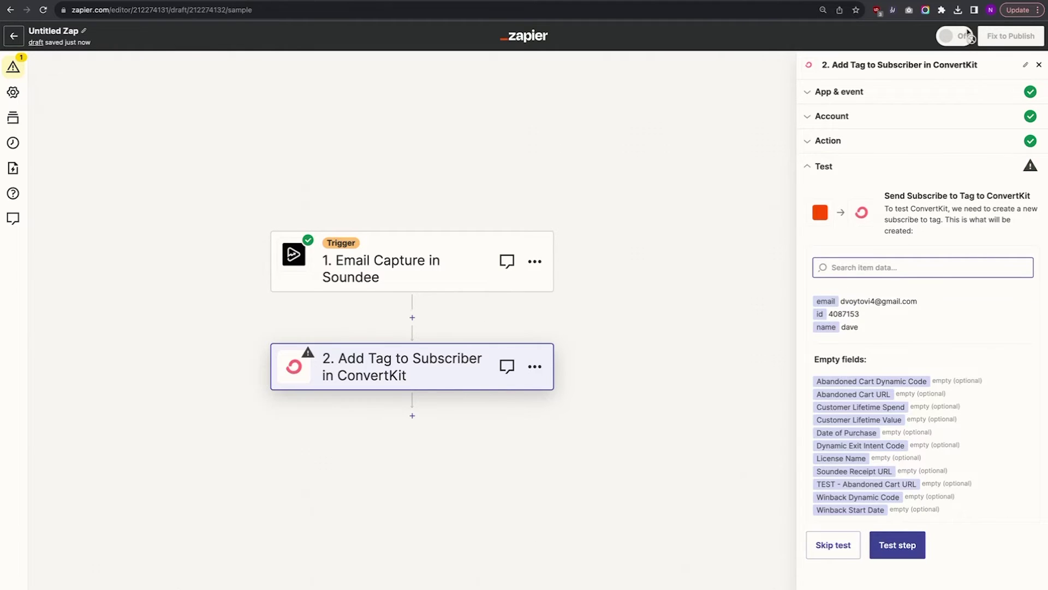
click(835, 547)
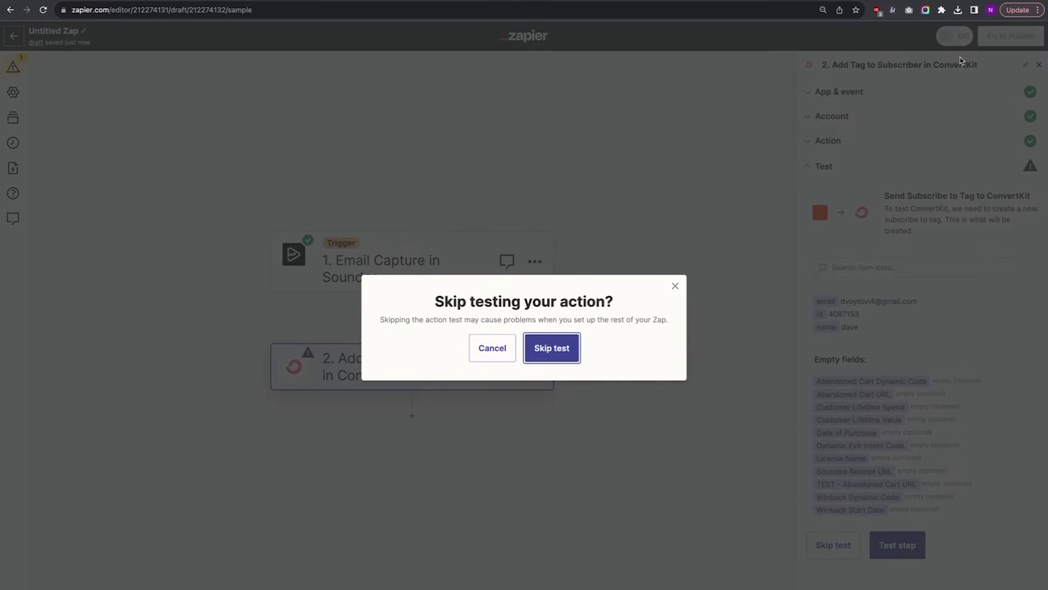
click(559, 344)
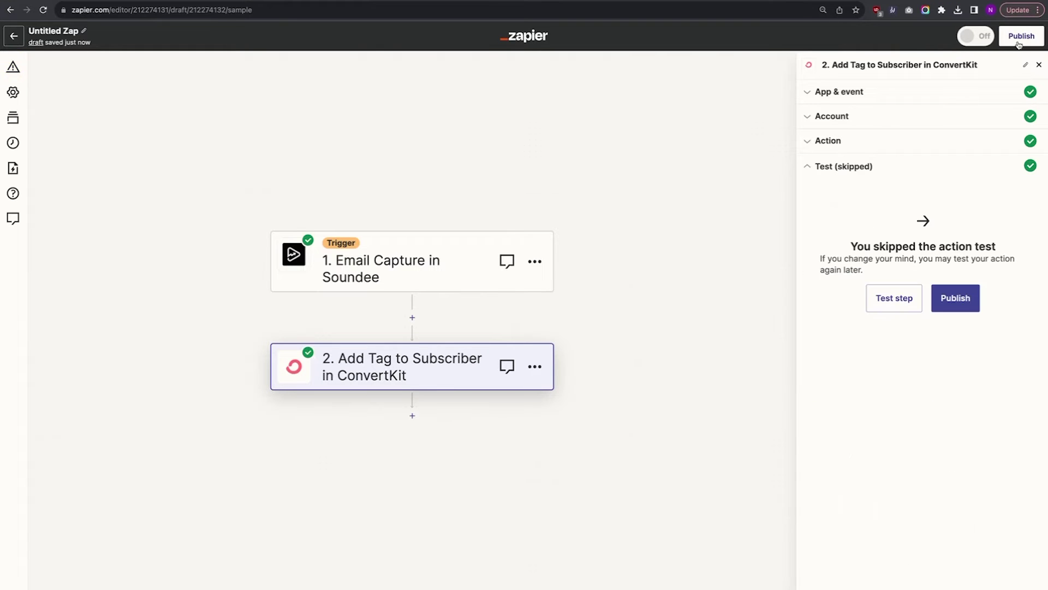
click(1018, 39)
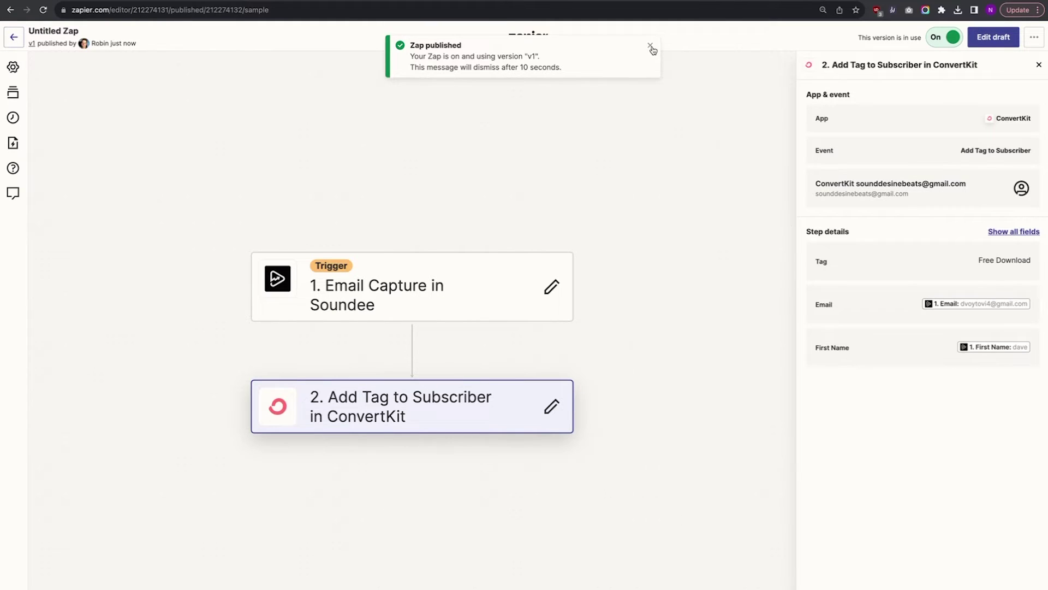
click(651, 47)
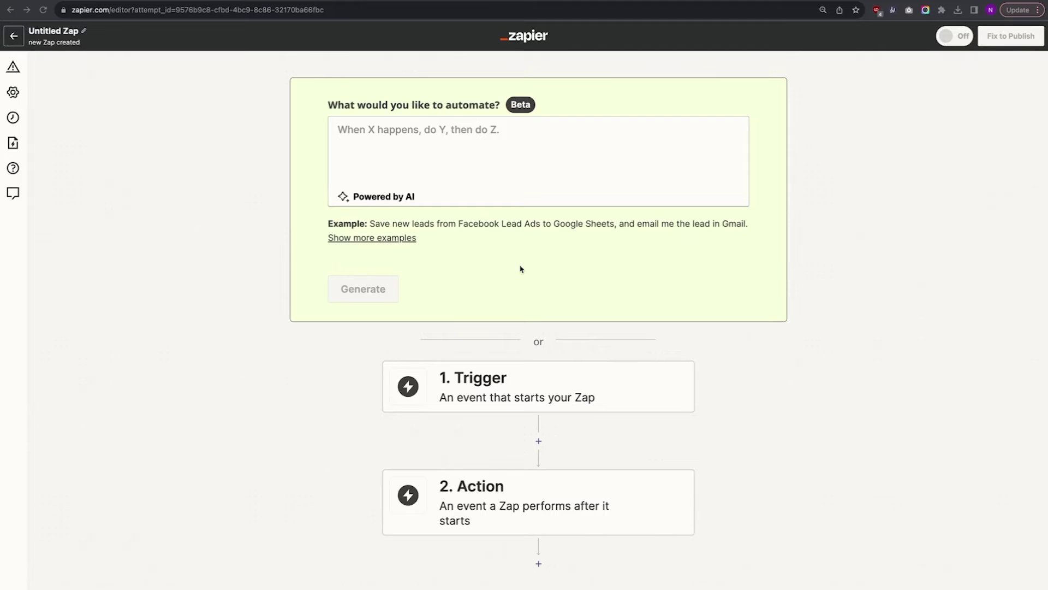
Step: Set the new Zap's trigger to Soundee with the Email Capture event
click(521, 380)
text(sounde)
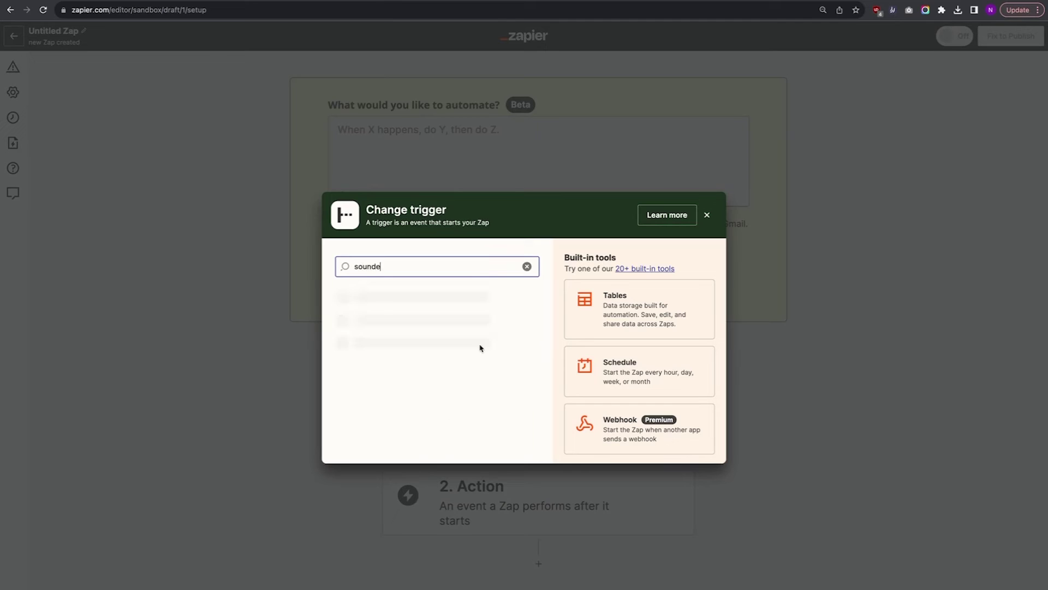
click(428, 300)
click(868, 174)
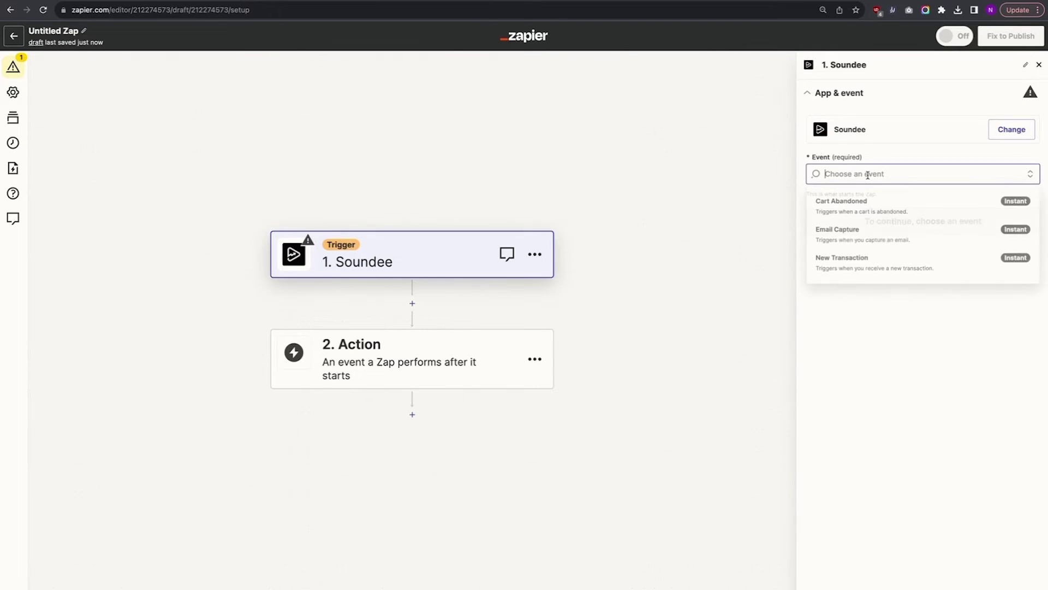
click(852, 235)
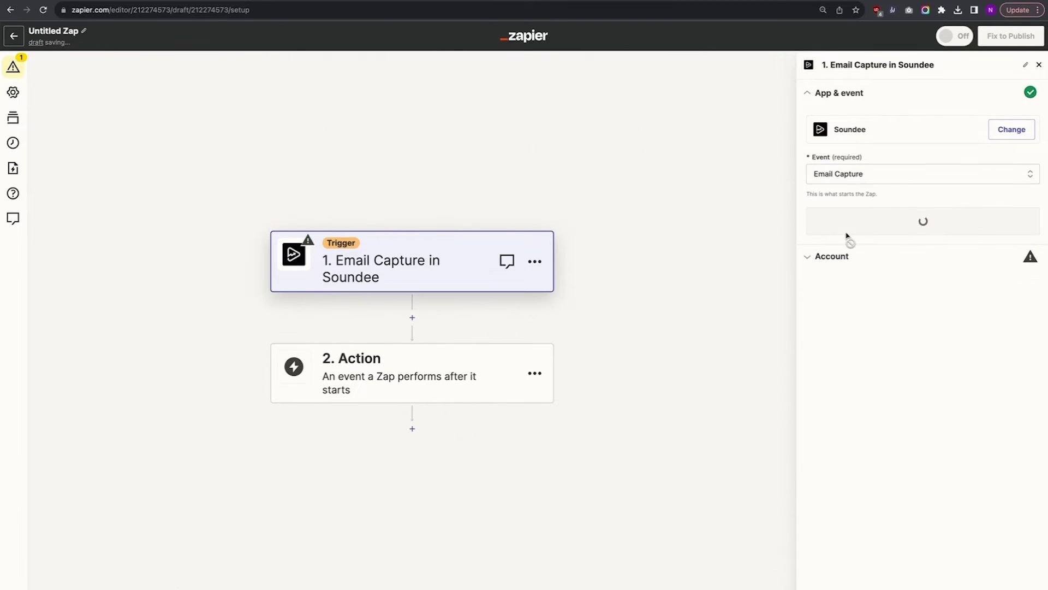
click(873, 226)
Step: Choose the Soundee sounddesine account for the trigger and set its Capture Type to Store Email Opt-In
click(998, 162)
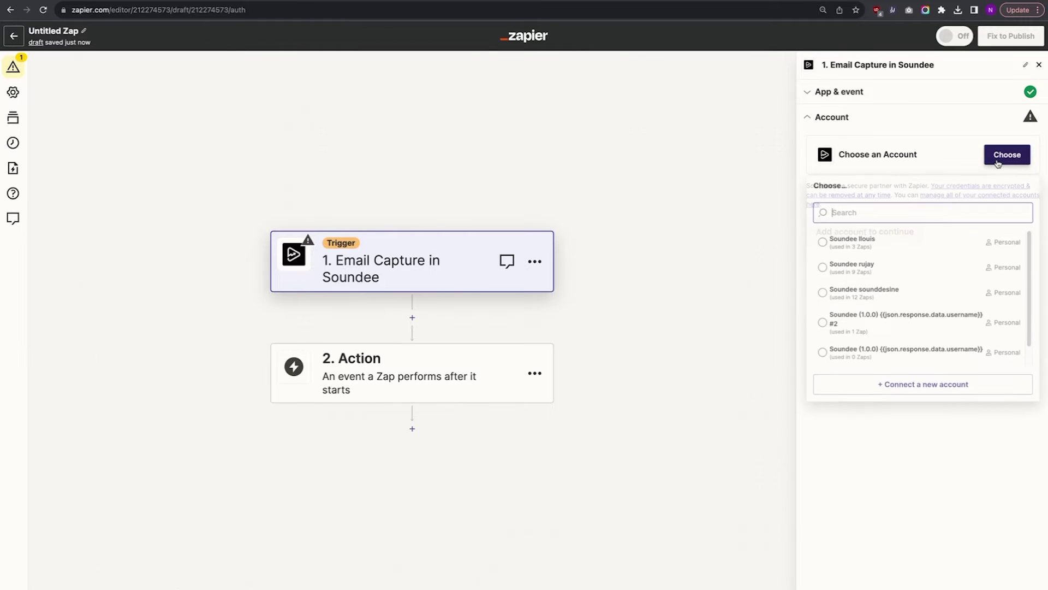
click(880, 293)
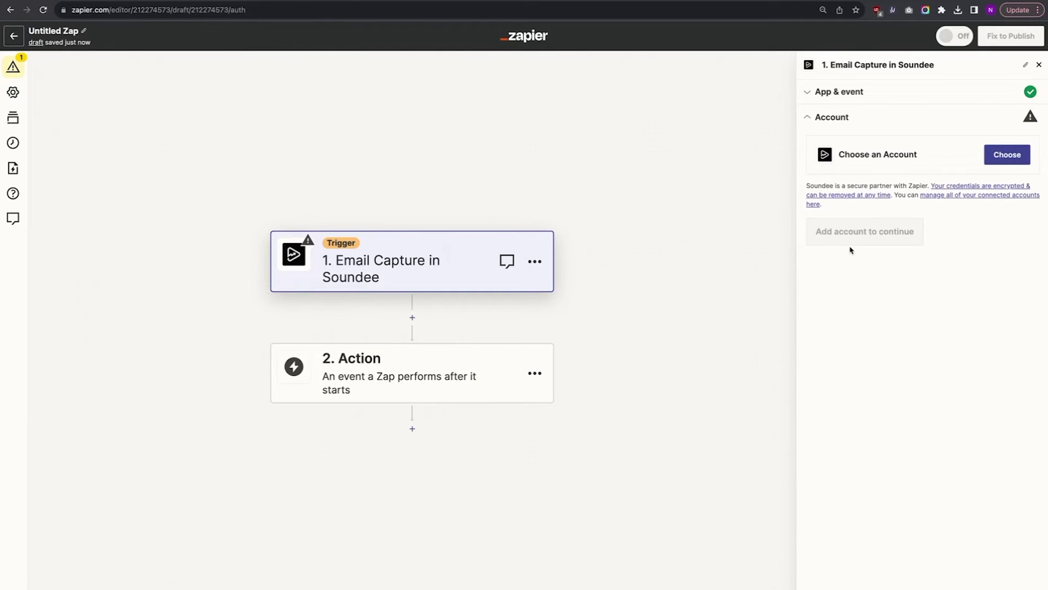
click(857, 236)
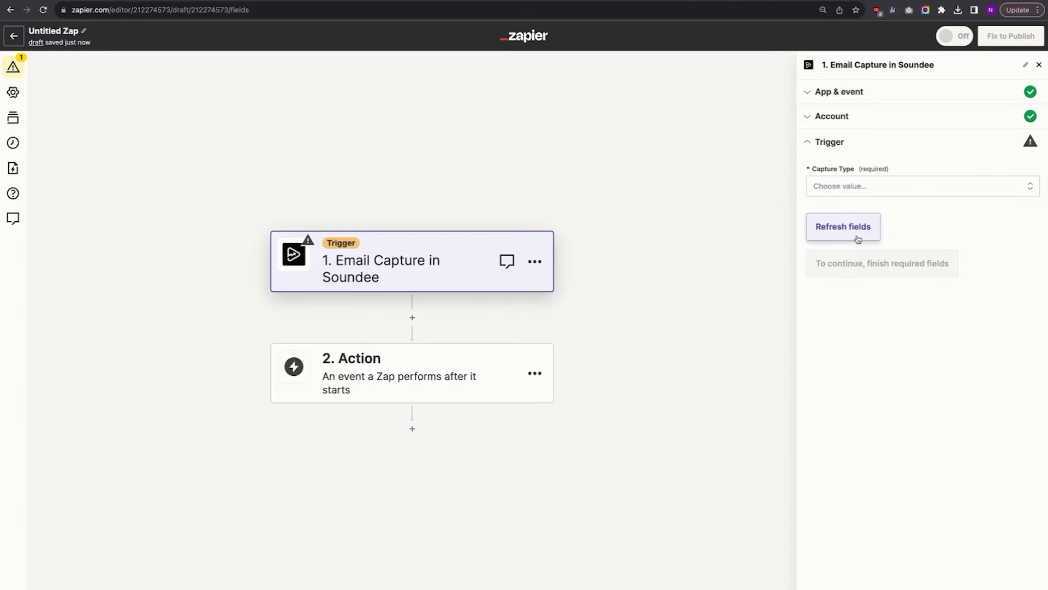
click(857, 186)
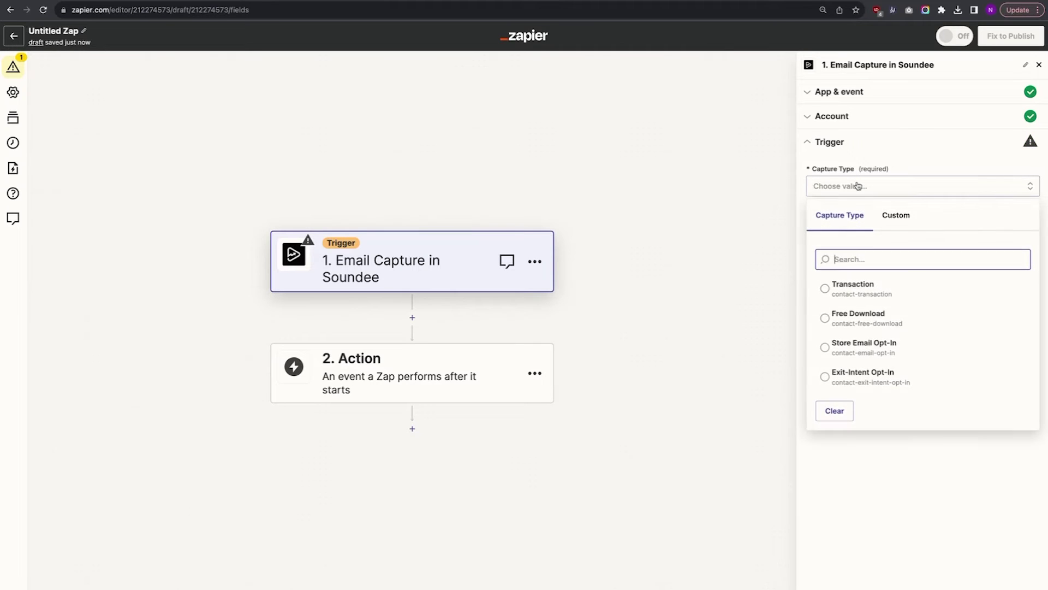
click(850, 345)
click(917, 251)
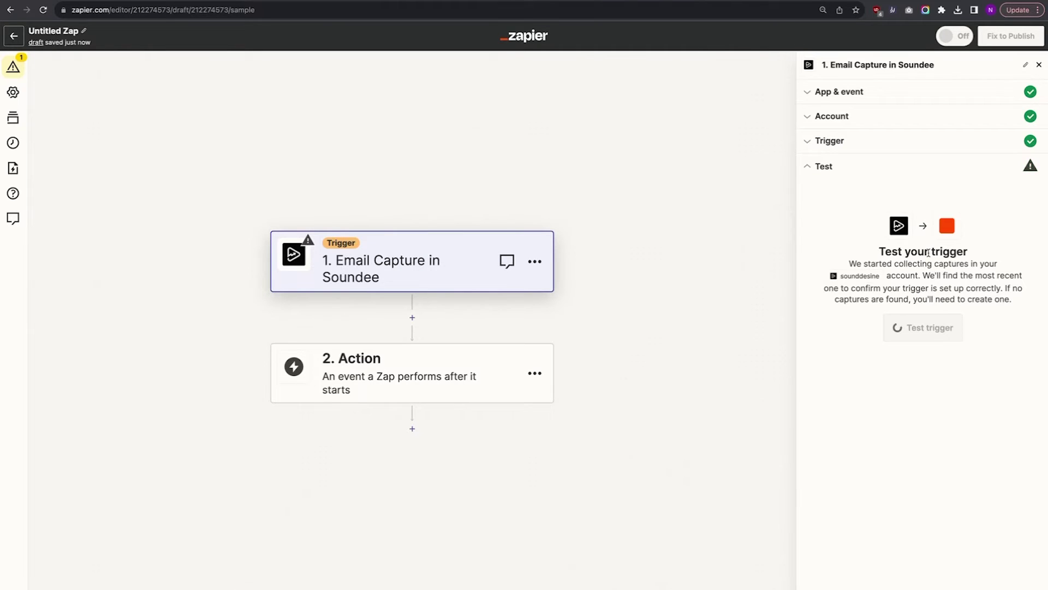
Step: Test the Email Capture trigger and continue with the Capture A record
click(923, 328)
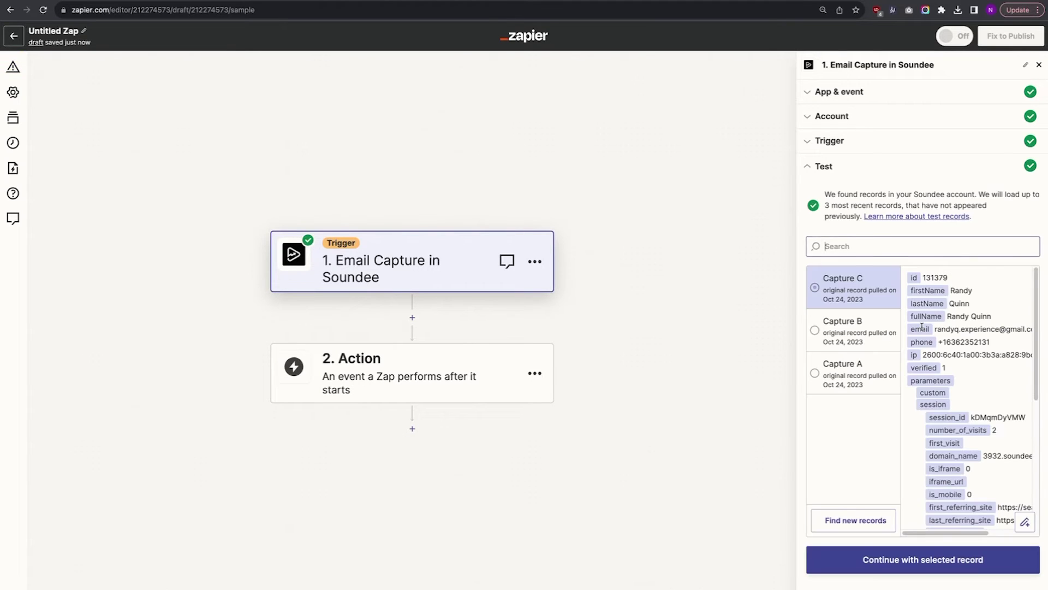
click(864, 361)
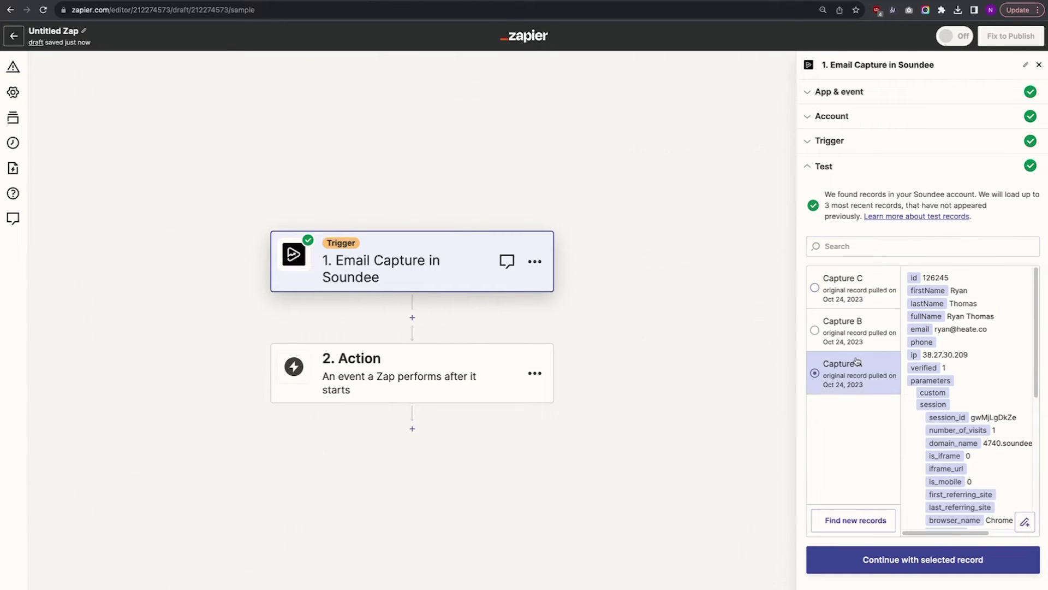
click(896, 552)
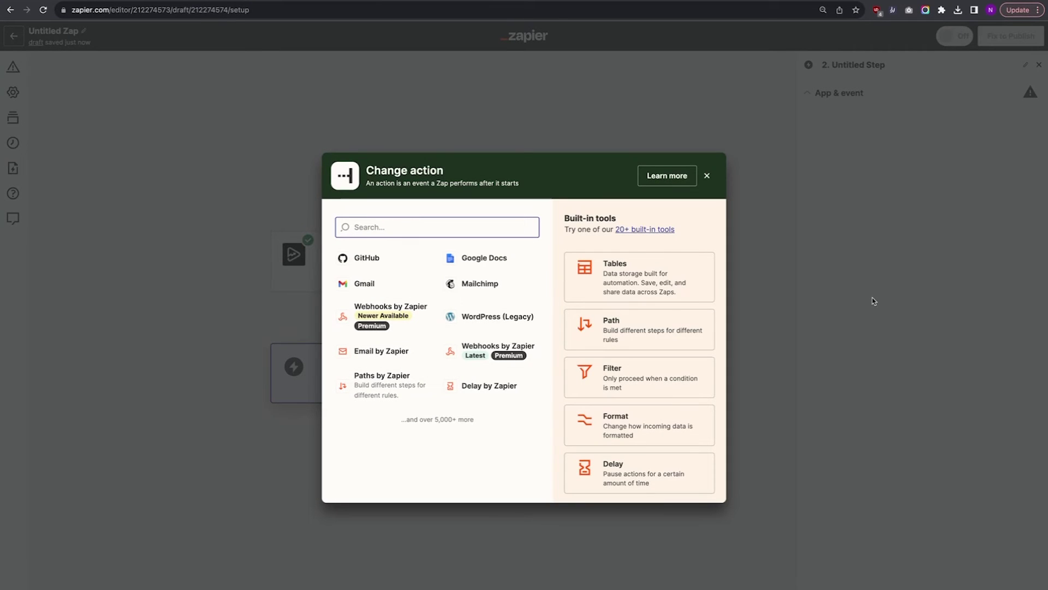
Step: Set the Zap's action to ConvertKit with the Add Tag to Subscriber event
text(conve)
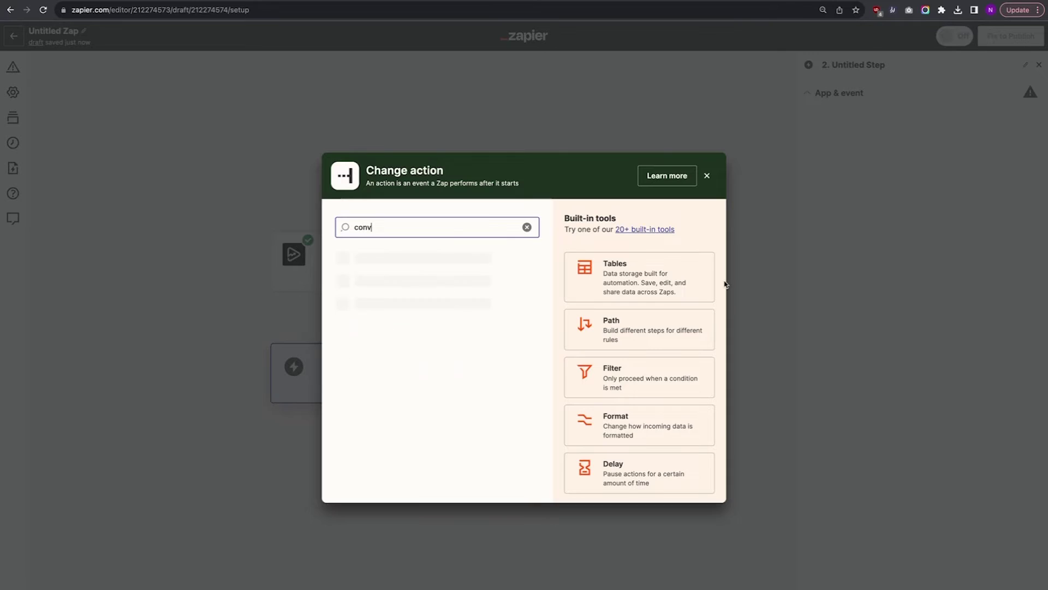
click(455, 262)
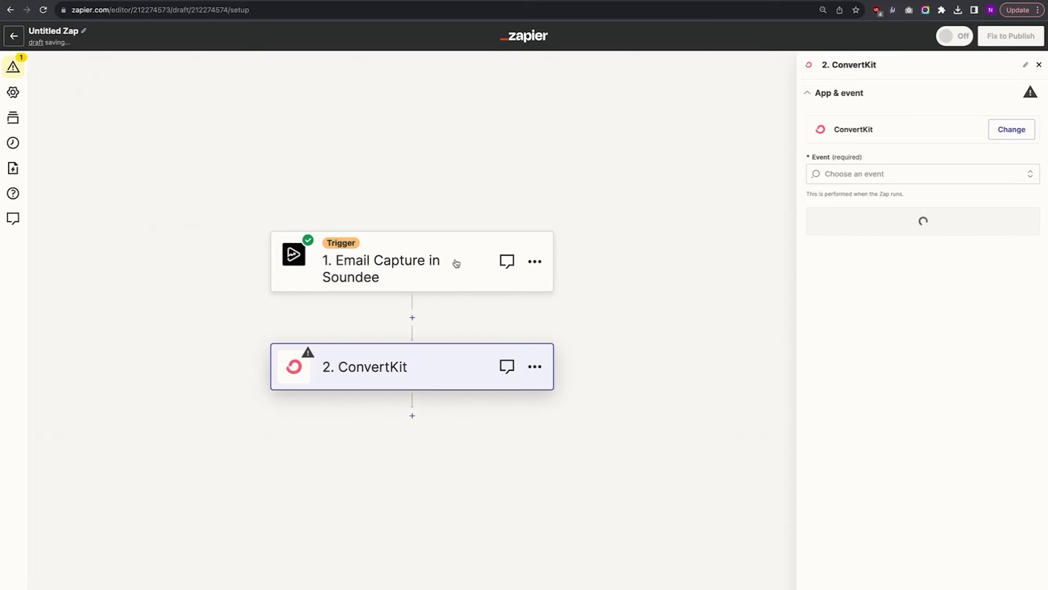
click(866, 175)
click(870, 333)
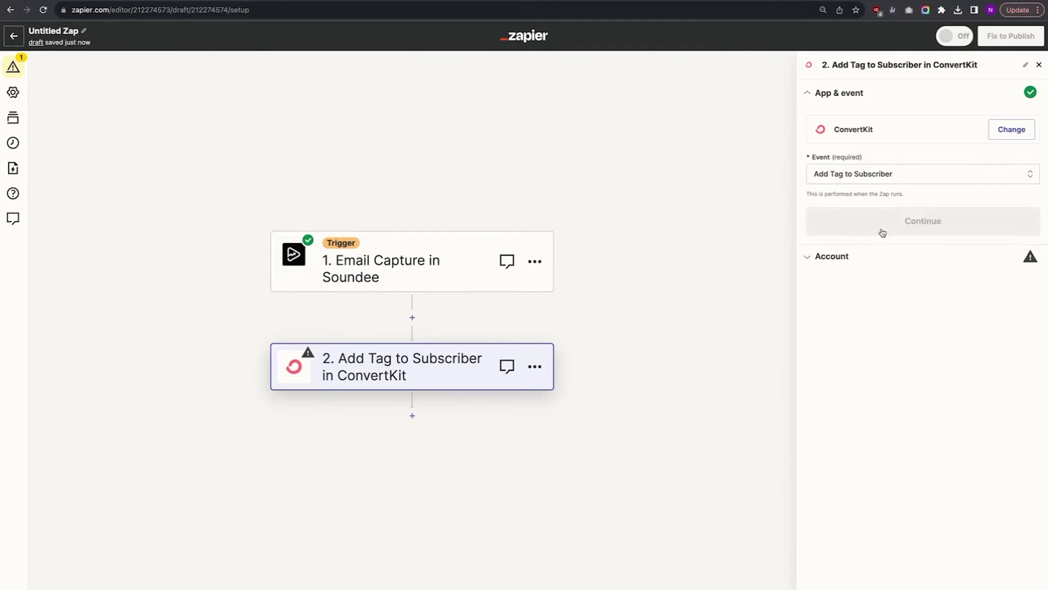
click(880, 220)
Step: Choose the action's ConvertKit account and set the added tag to Store Email Opt In
click(1000, 161)
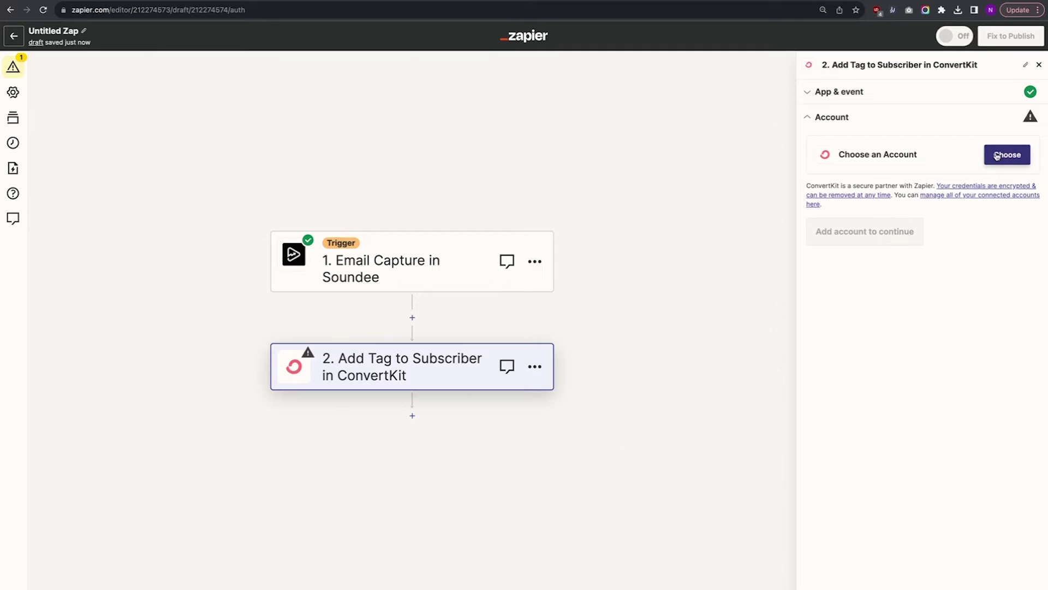
click(907, 302)
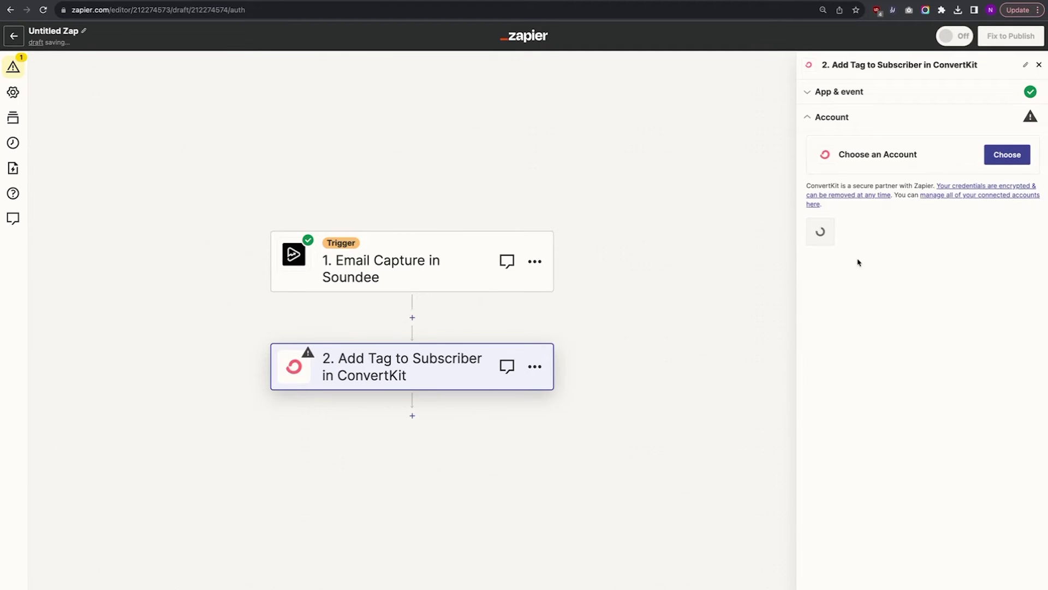
click(836, 242)
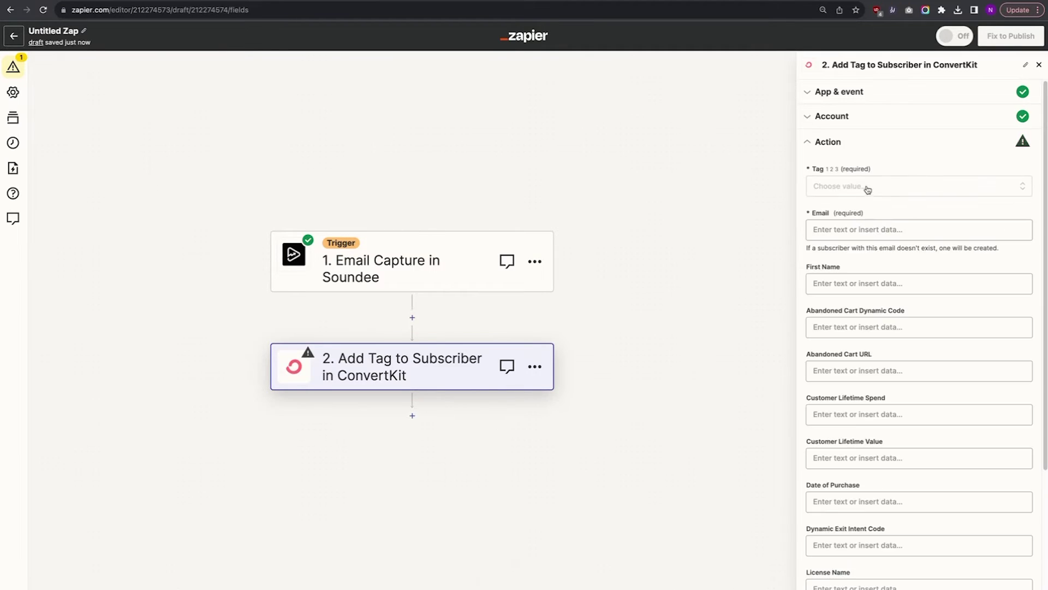
click(866, 186)
text(sto)
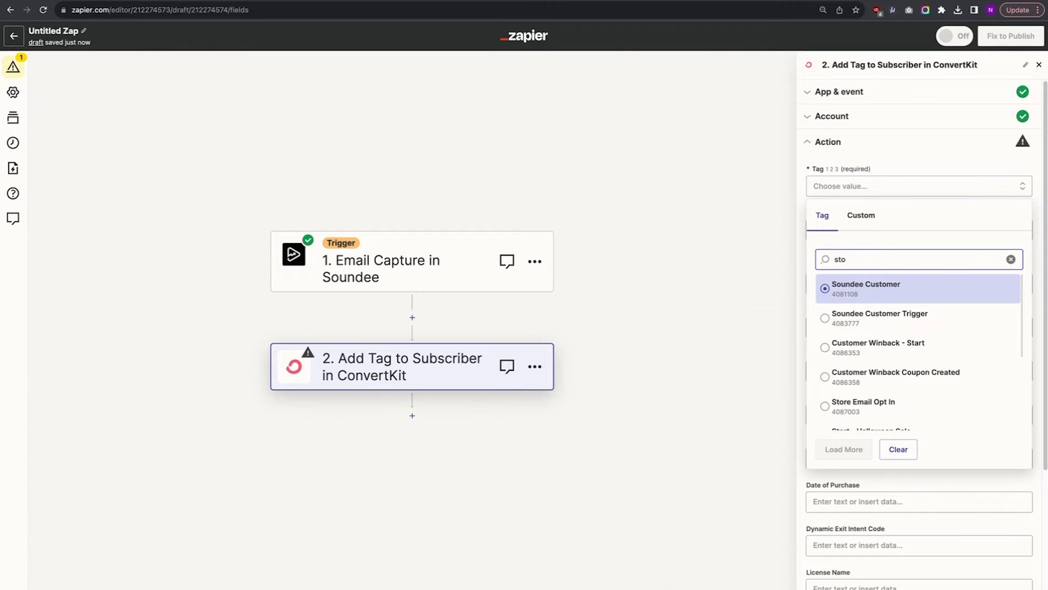
text(ere)
click(866, 345)
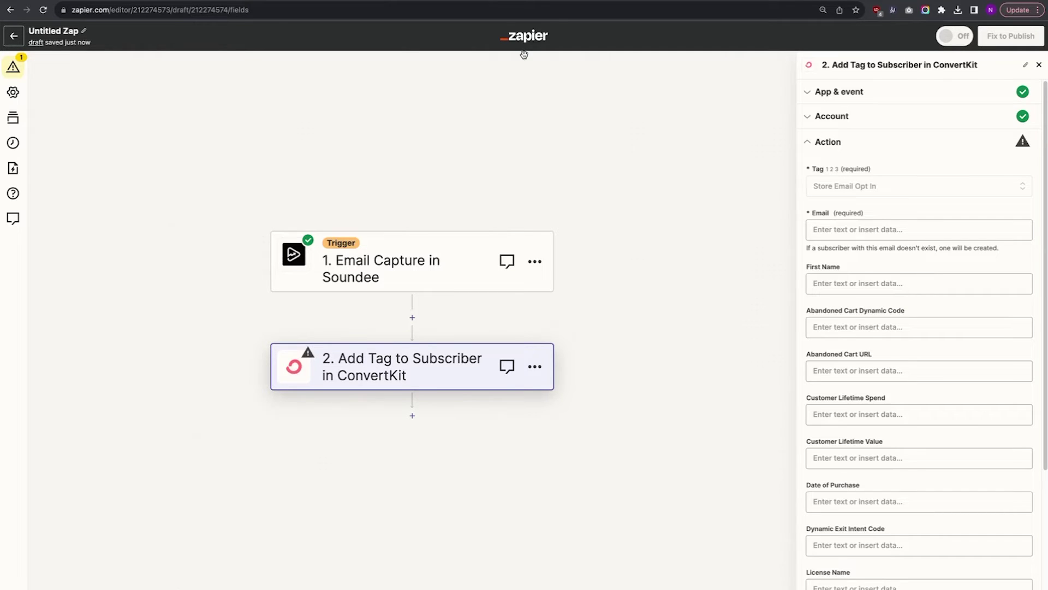
Step: Map the action's Email and First Name fields to the Email and First Name from the Soundee email capture
click(901, 228)
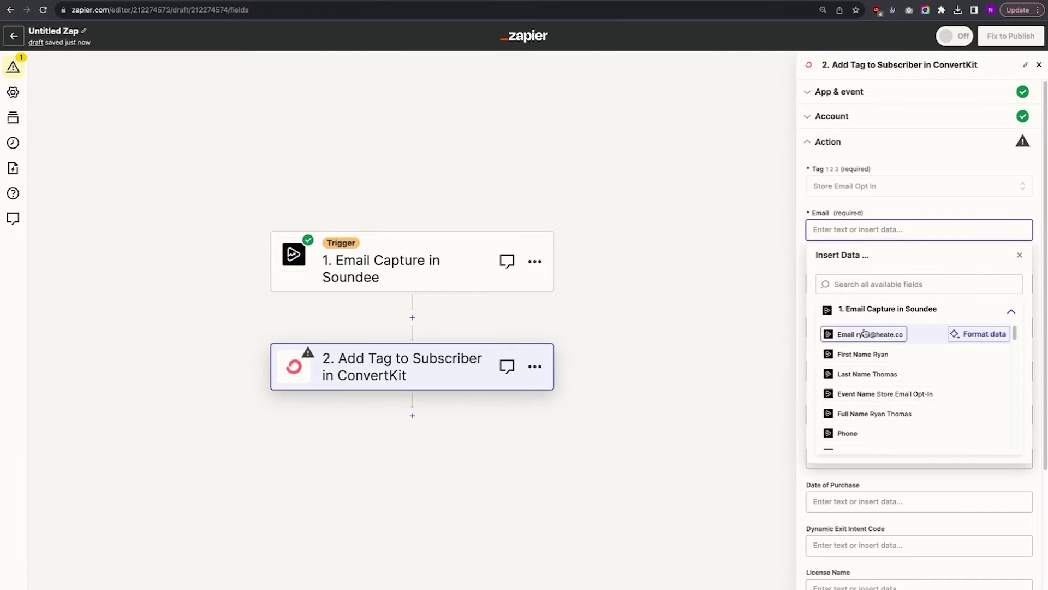
click(865, 332)
click(871, 196)
click(796, 282)
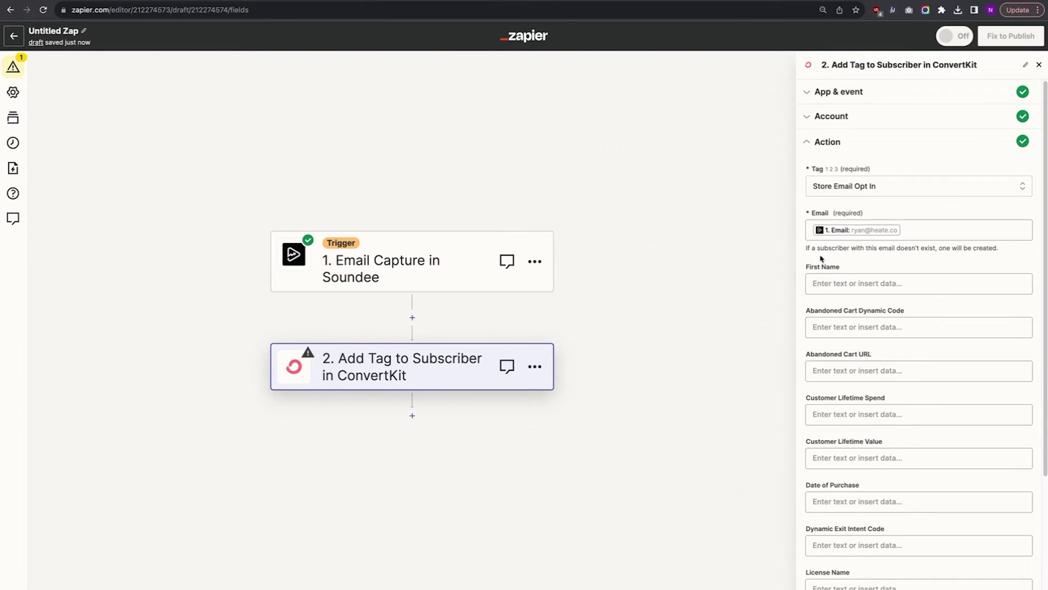
click(844, 282)
click(850, 408)
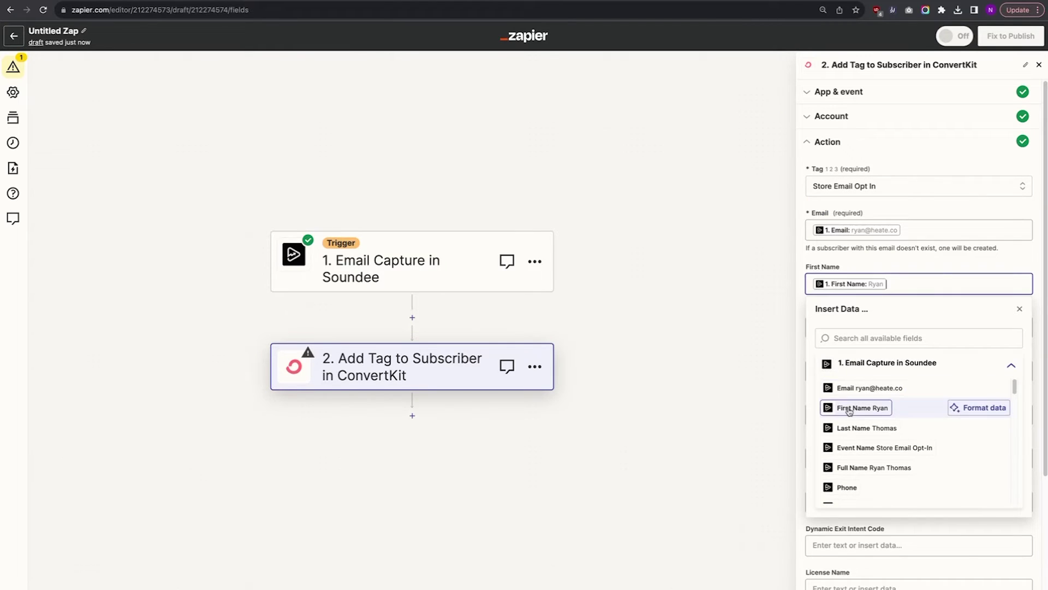
click(782, 240)
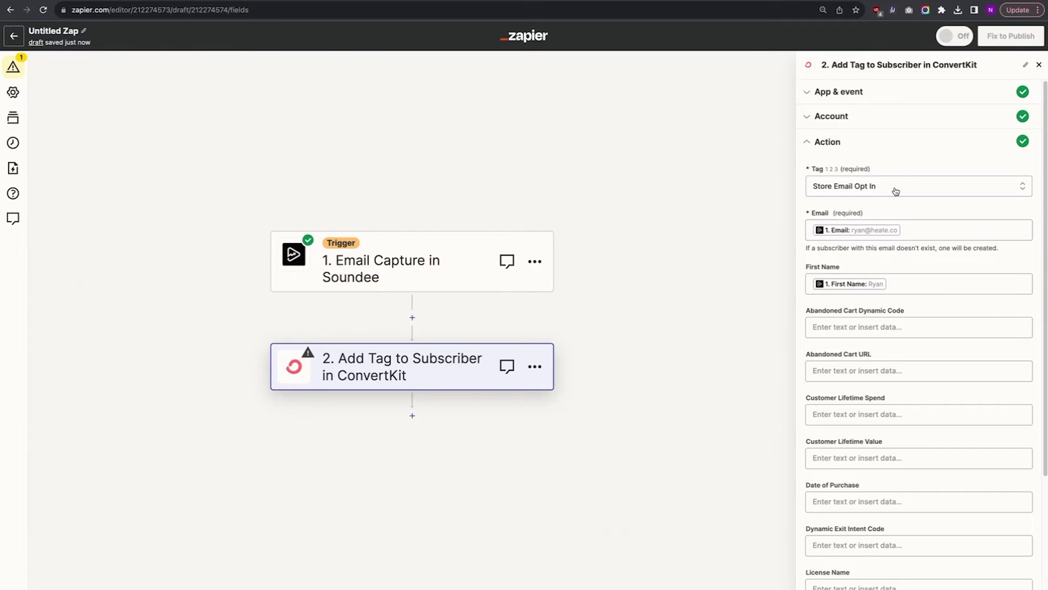
Step: Continue past the action's fields and skip the test of the Store Email Opt In tagging action
scroll(895, 191, down, 4)
click(917, 584)
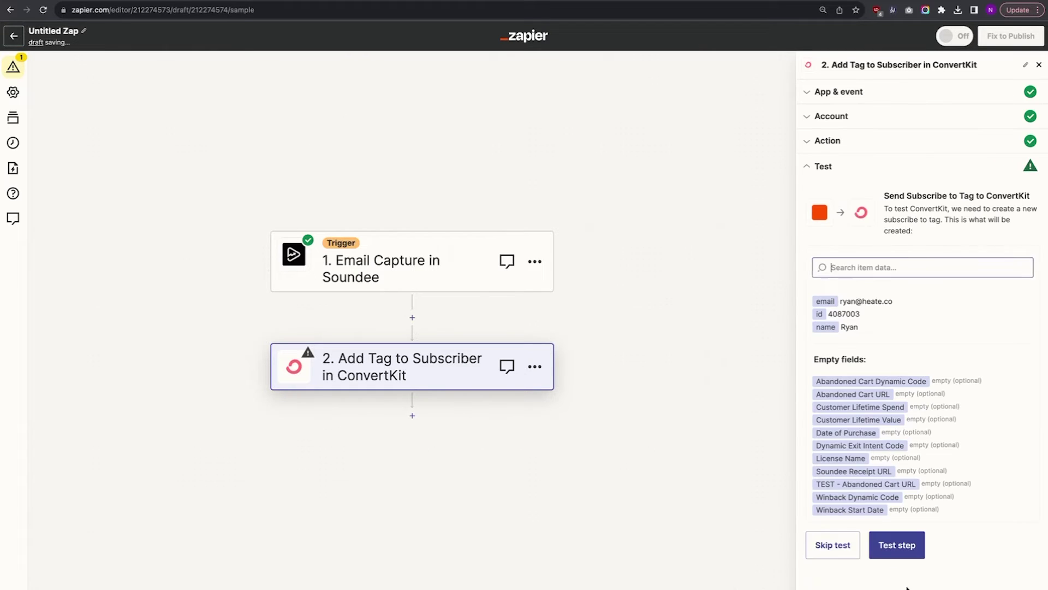
click(847, 552)
click(570, 354)
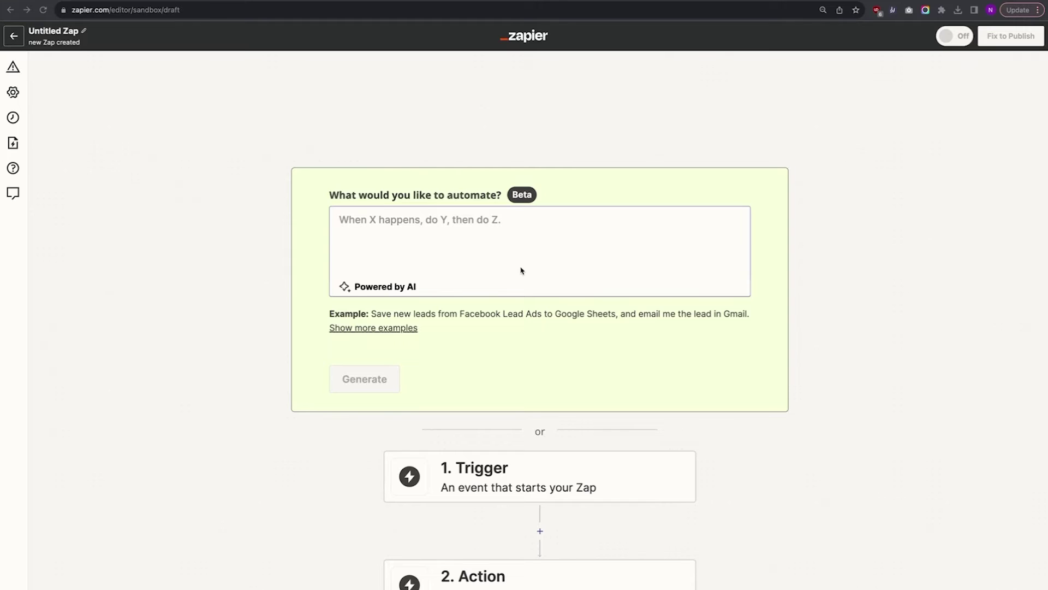
Step: Set the new Zap's trigger to Soundee with the Email Capture event and continue to the account choice
click(501, 470)
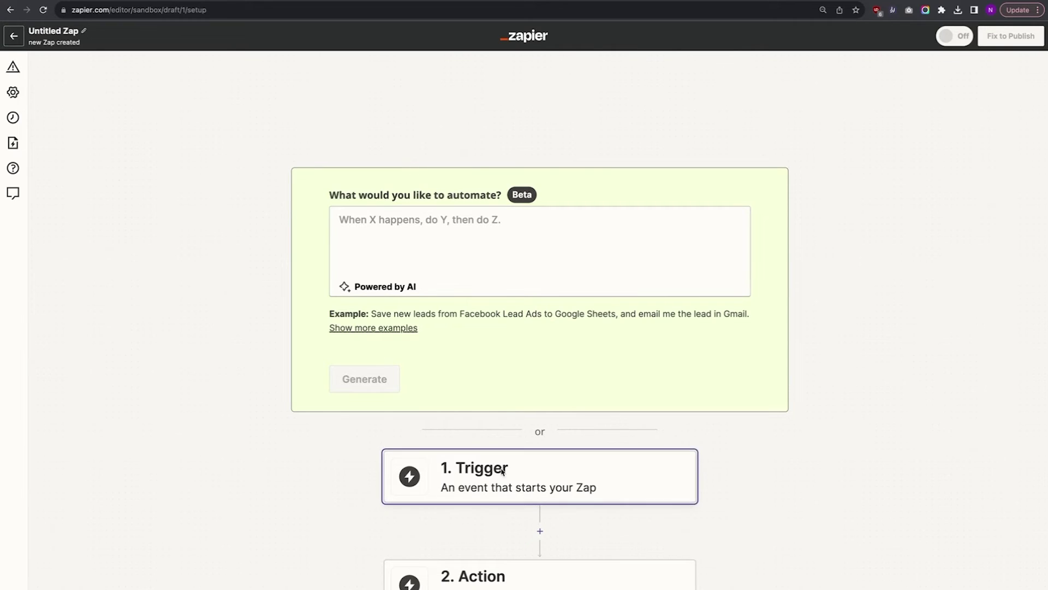
text(soundee)
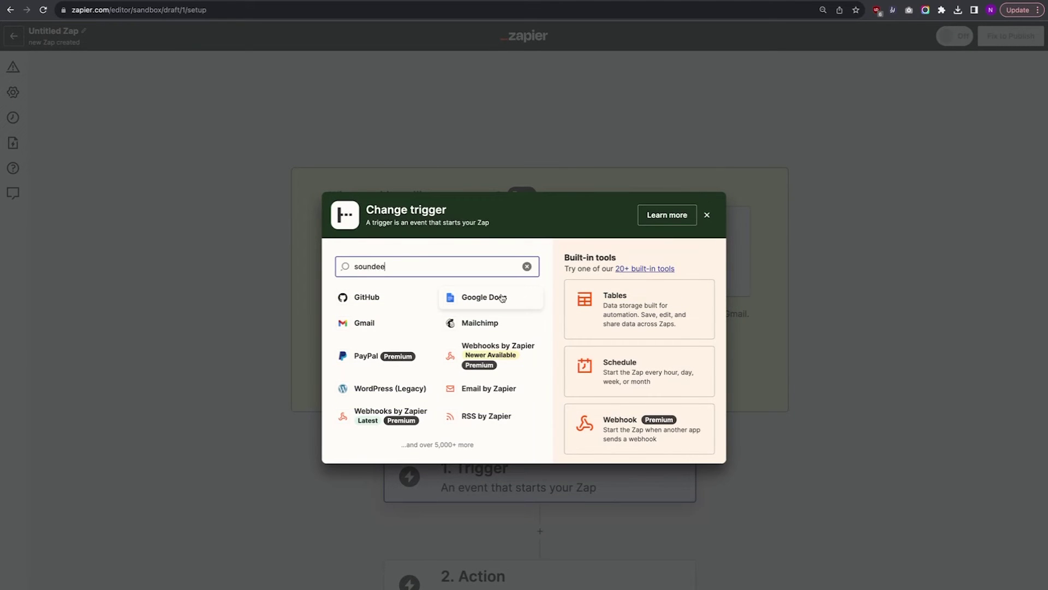
click(442, 311)
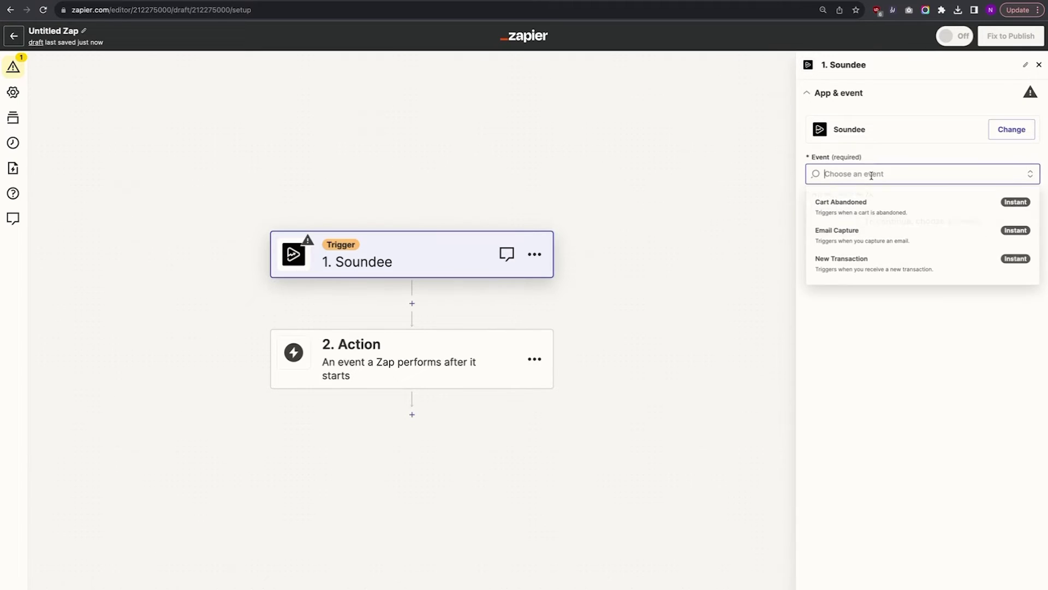
click(865, 243)
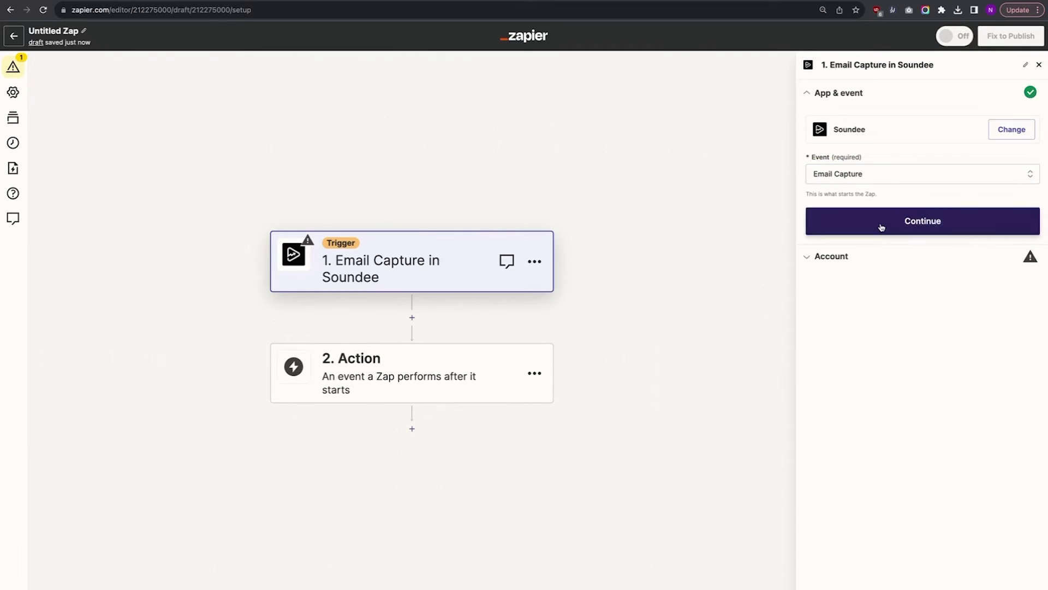
click(880, 228)
Step: Choose the sounddesine Soundee account for the Email Capture trigger and continue to the trigger settings
click(1026, 150)
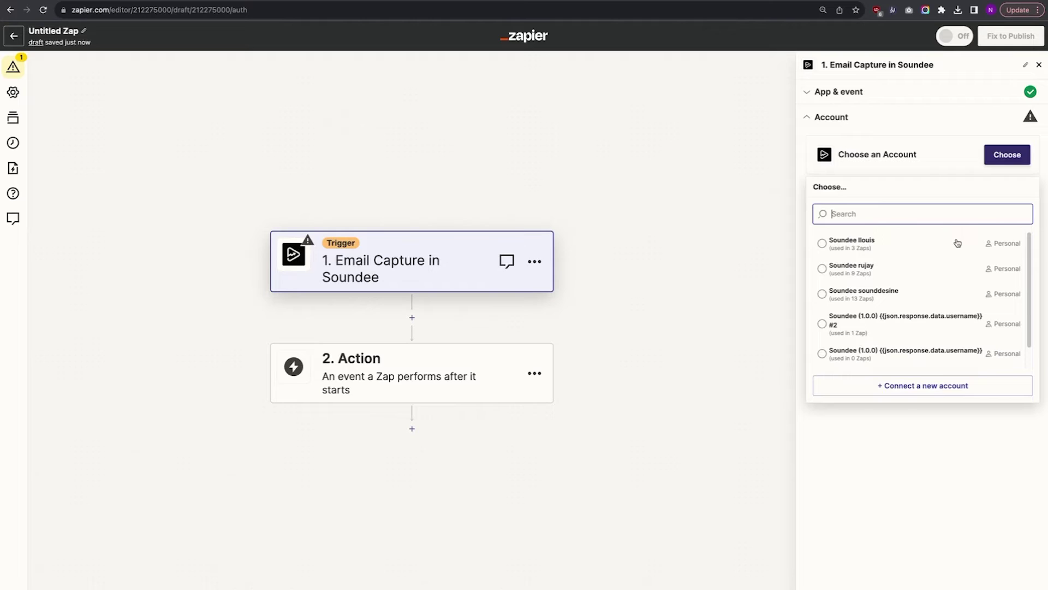
click(912, 301)
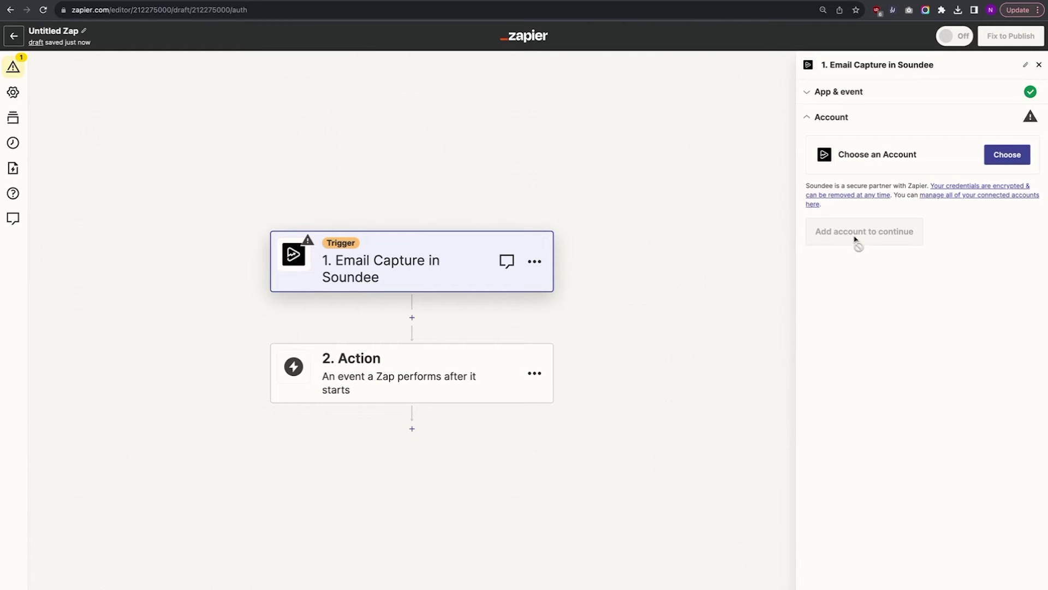
click(849, 238)
Step: Set the trigger's capture type to Exit-Intent Opt-In and test the trigger
click(857, 186)
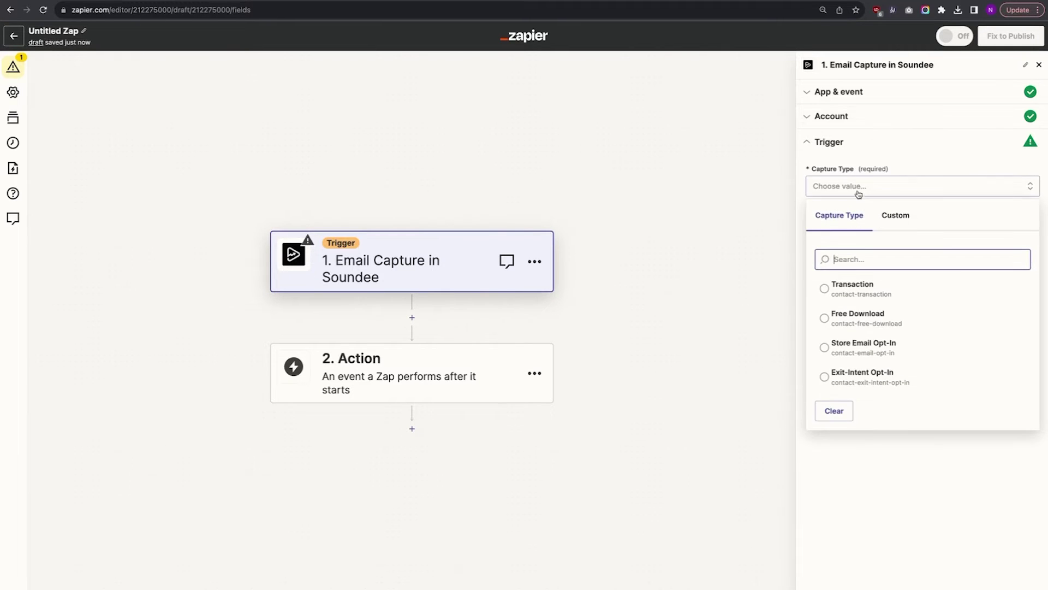
click(840, 377)
click(910, 261)
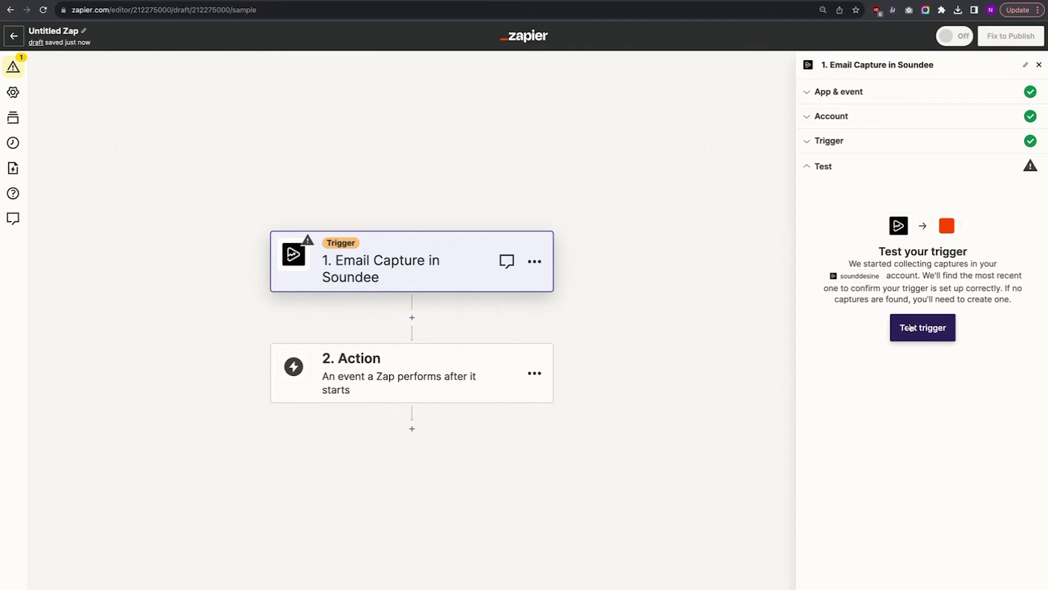
click(911, 328)
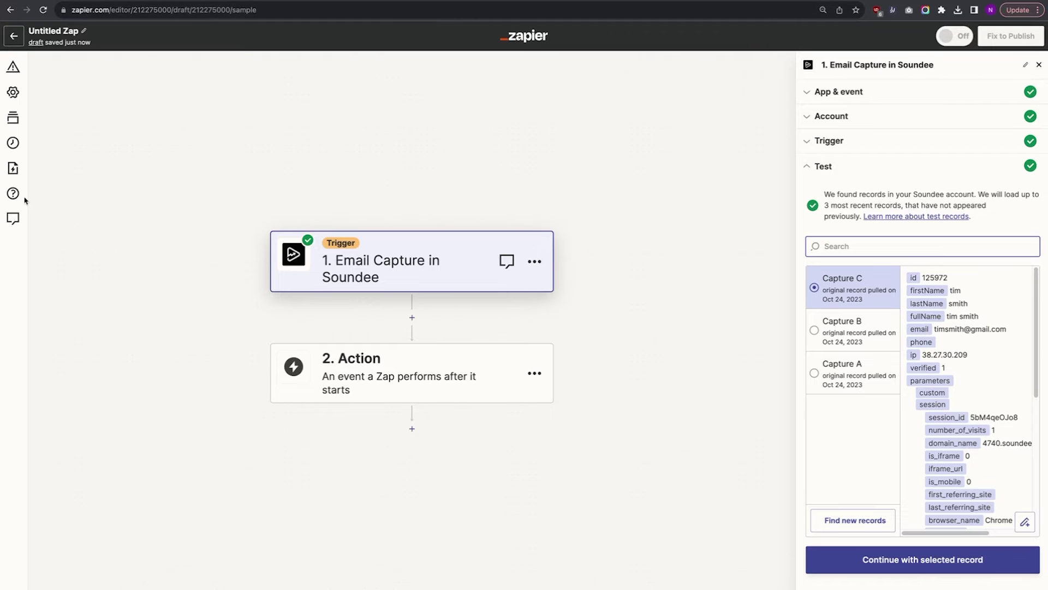
Step: Switch to the Soundee store, open its page builder and preview the exit-intent popup, accepting the discount offer
key(ctrl+Right)
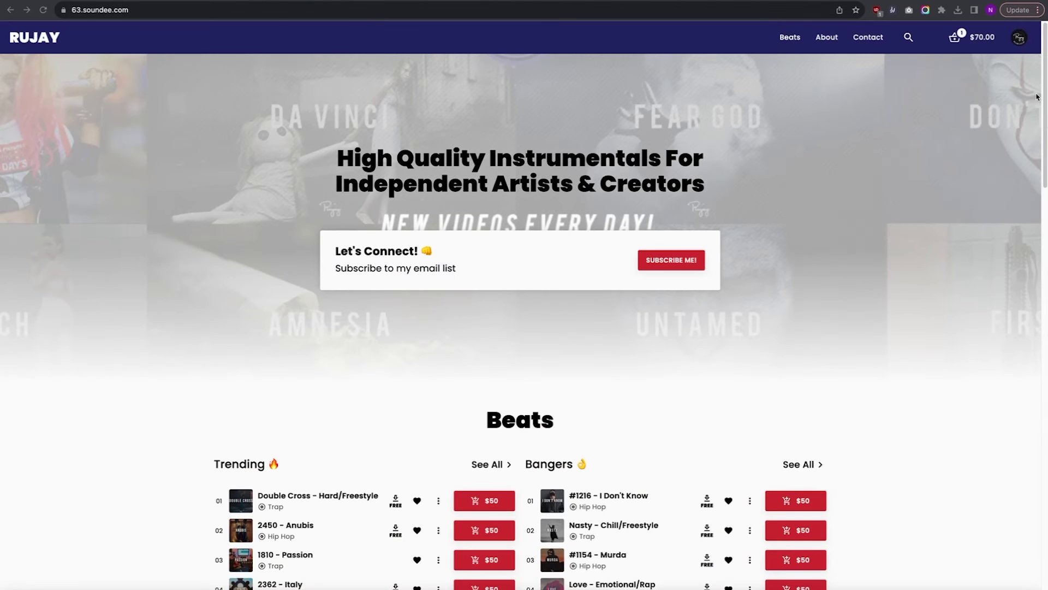
click(1019, 37)
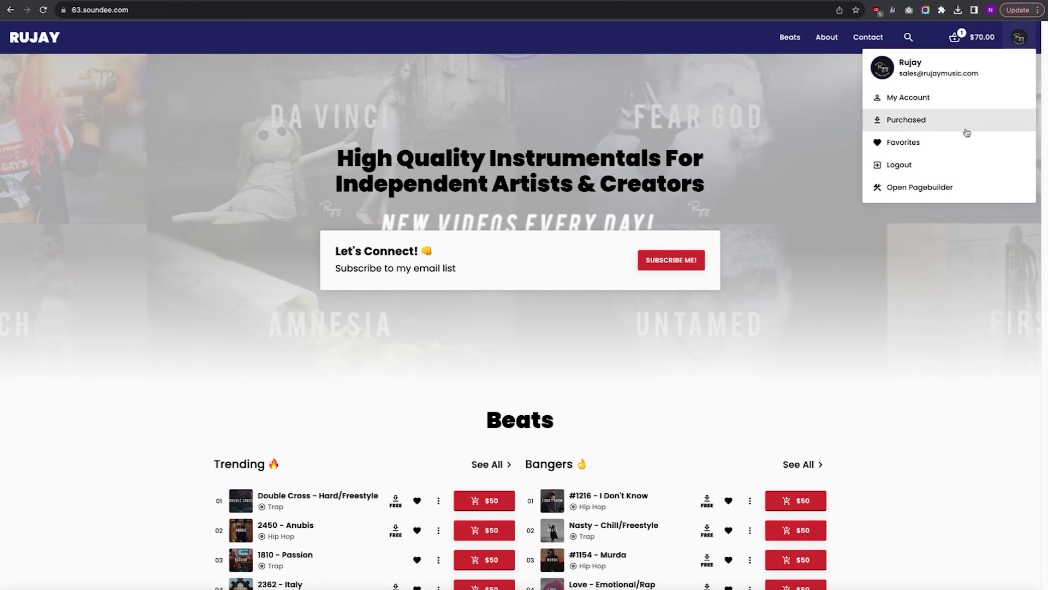
click(942, 185)
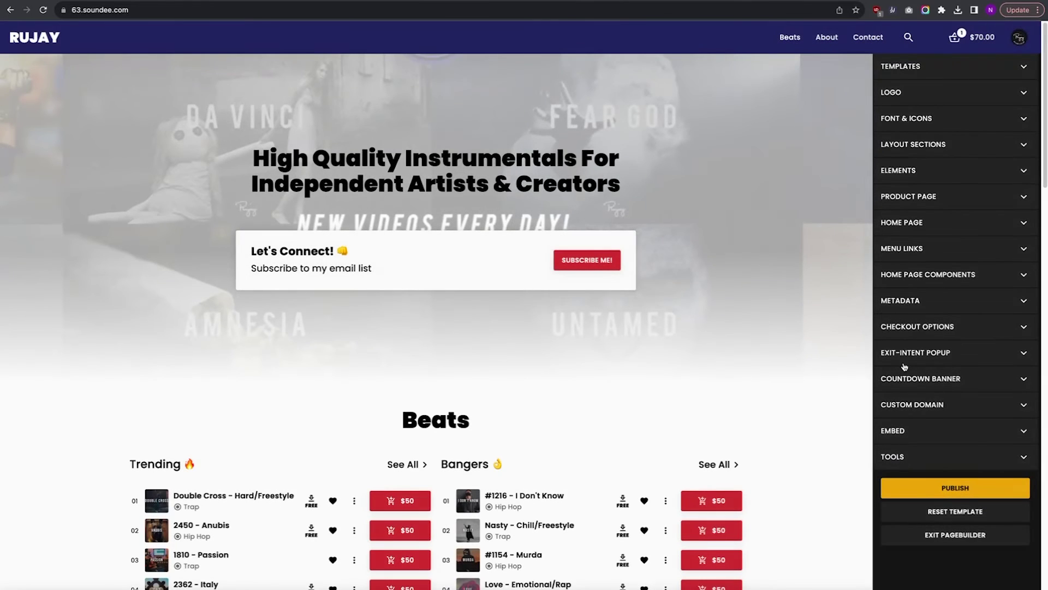
click(905, 363)
click(961, 361)
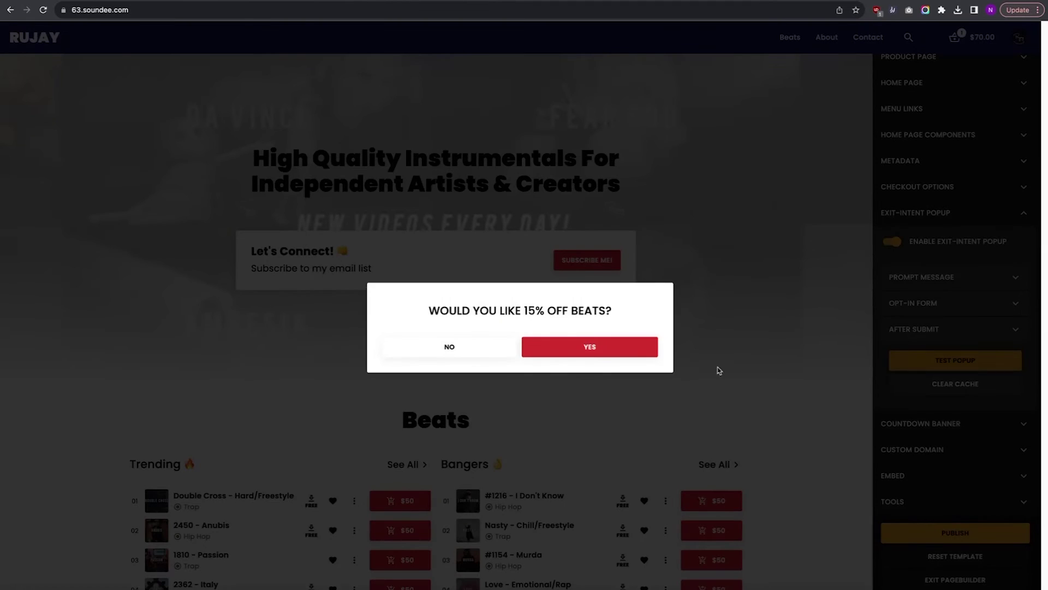
click(553, 347)
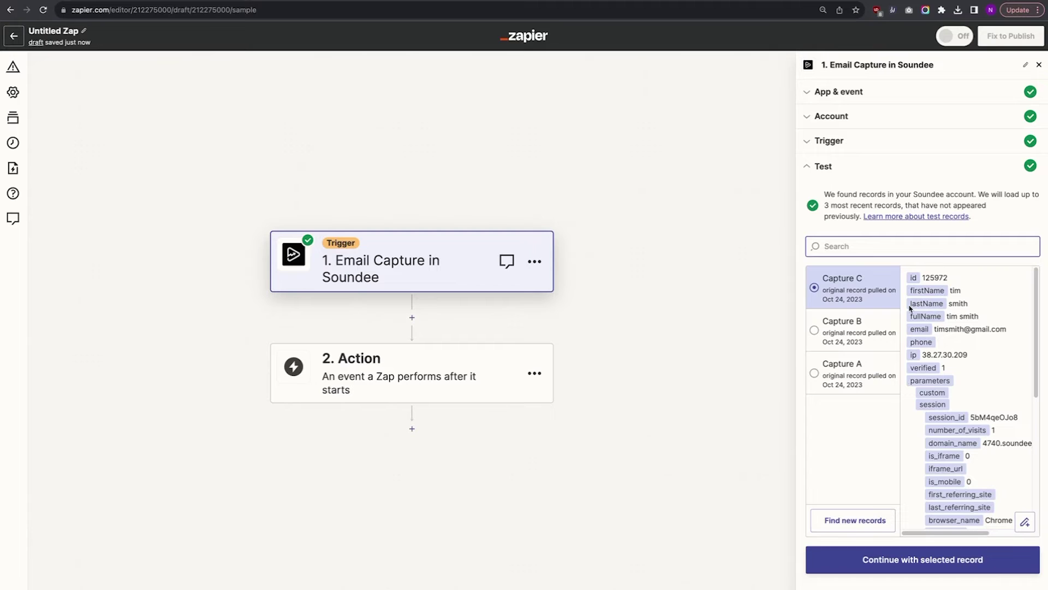
Step: Continue in the Zap with the Capture C record and set the action to ConvertKit with the Add Tag to Subscriber event
click(920, 564)
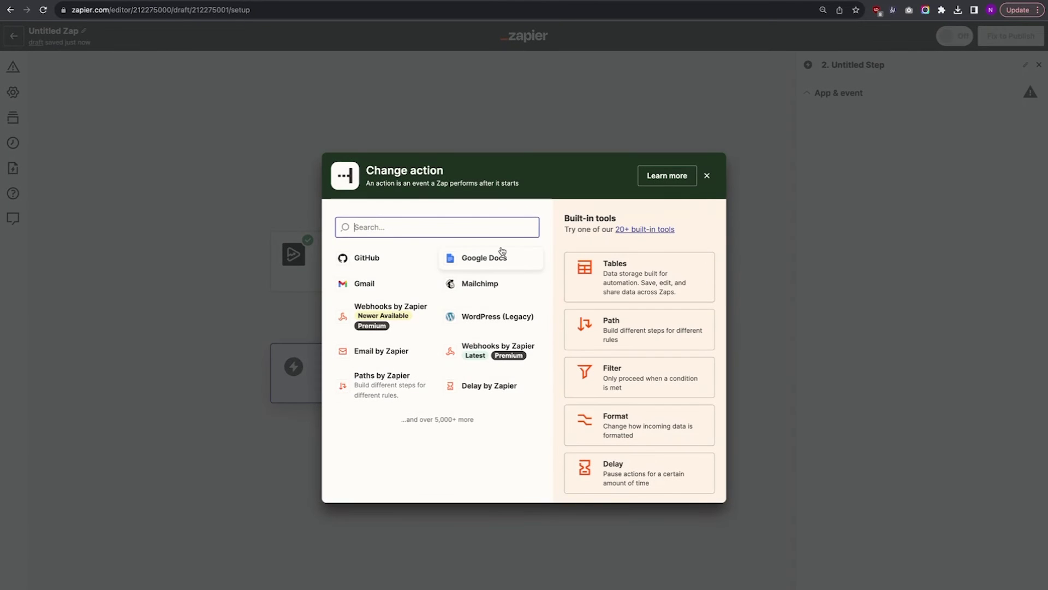
text(convert)
click(424, 260)
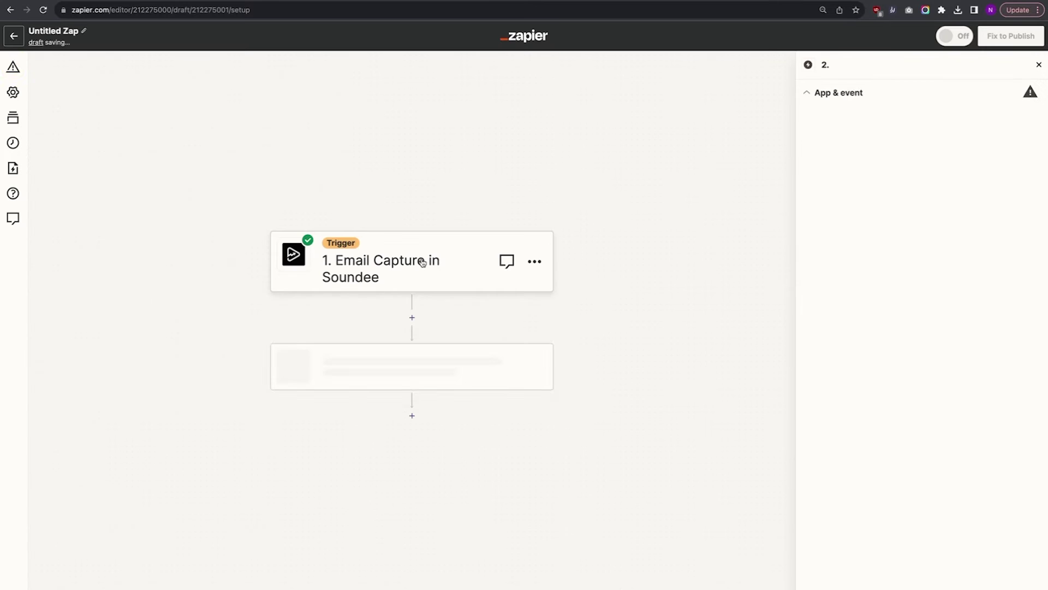
click(892, 175)
click(879, 331)
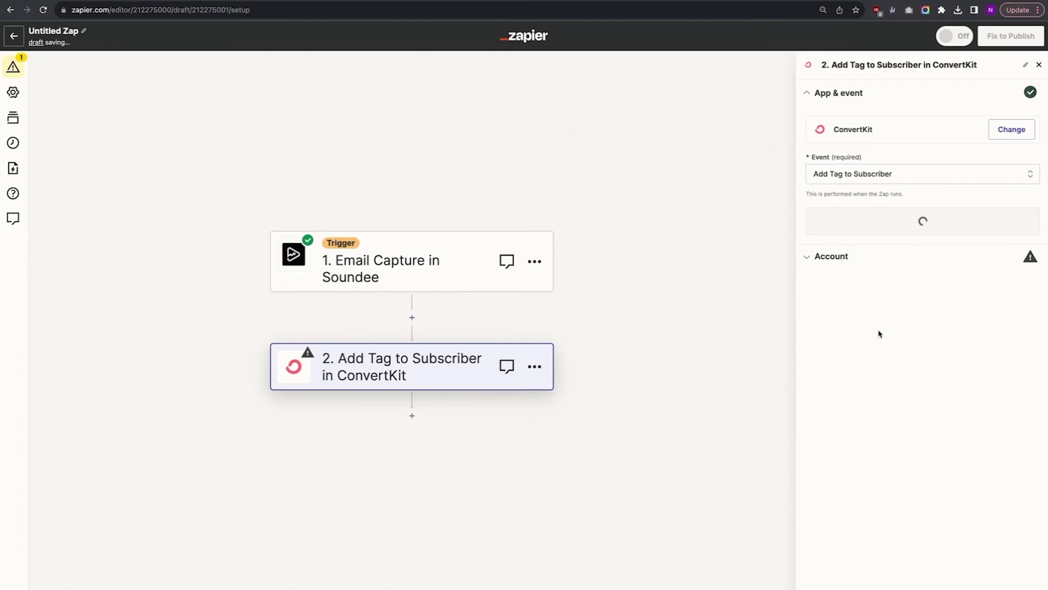
Step: Choose the action's ConvertKit account and set the added tag to Exit Intent Opt In
click(1006, 155)
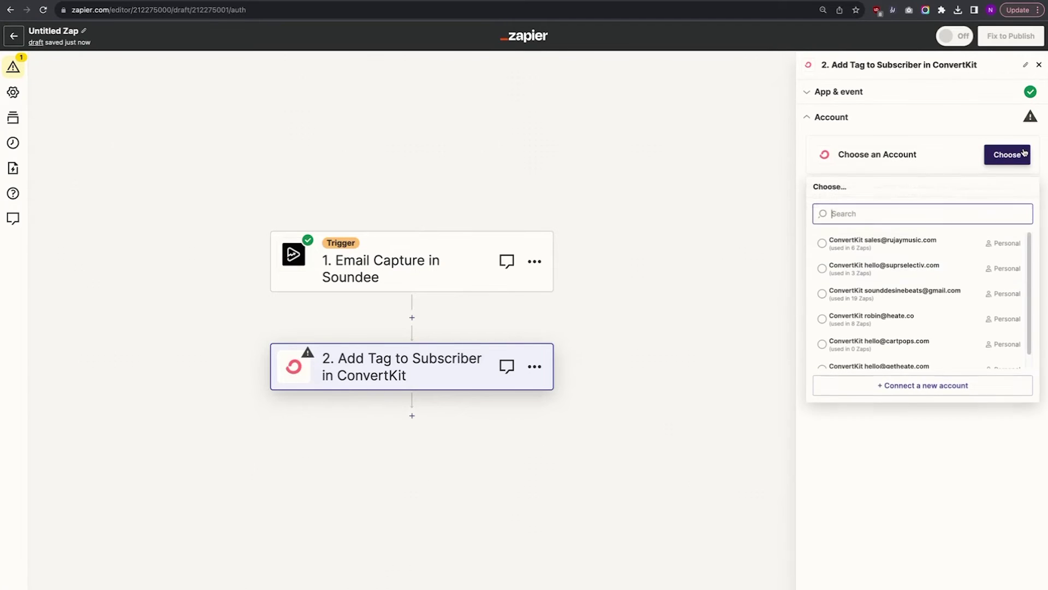
click(943, 290)
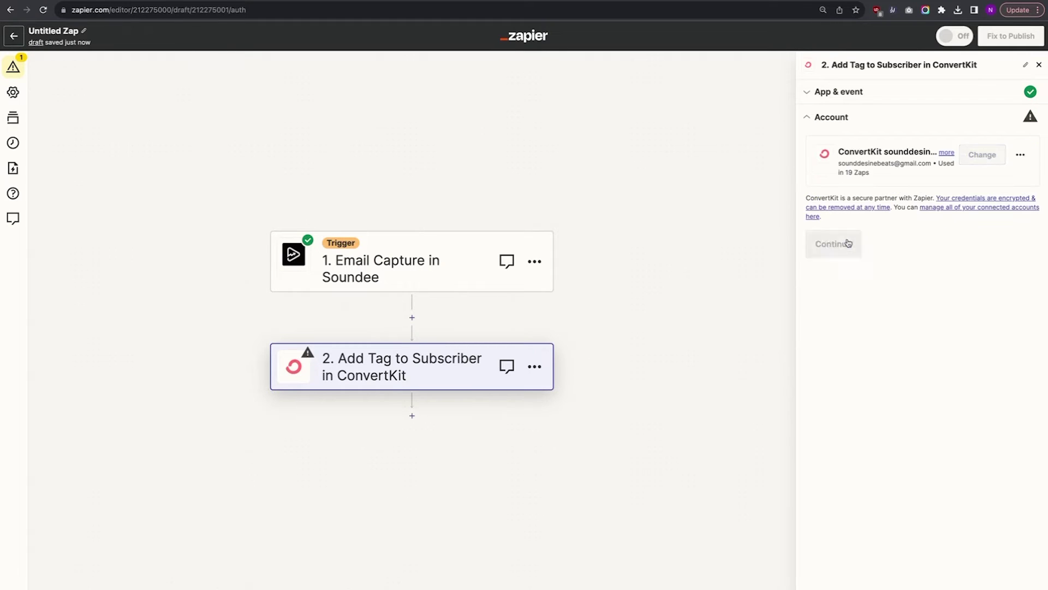
click(849, 252)
click(888, 187)
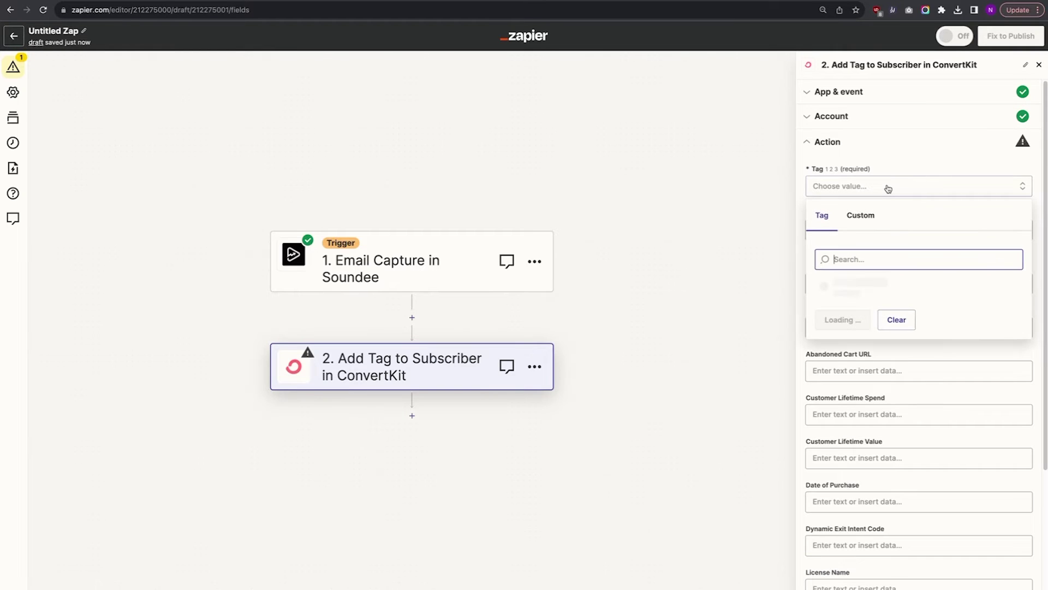
text(exit)
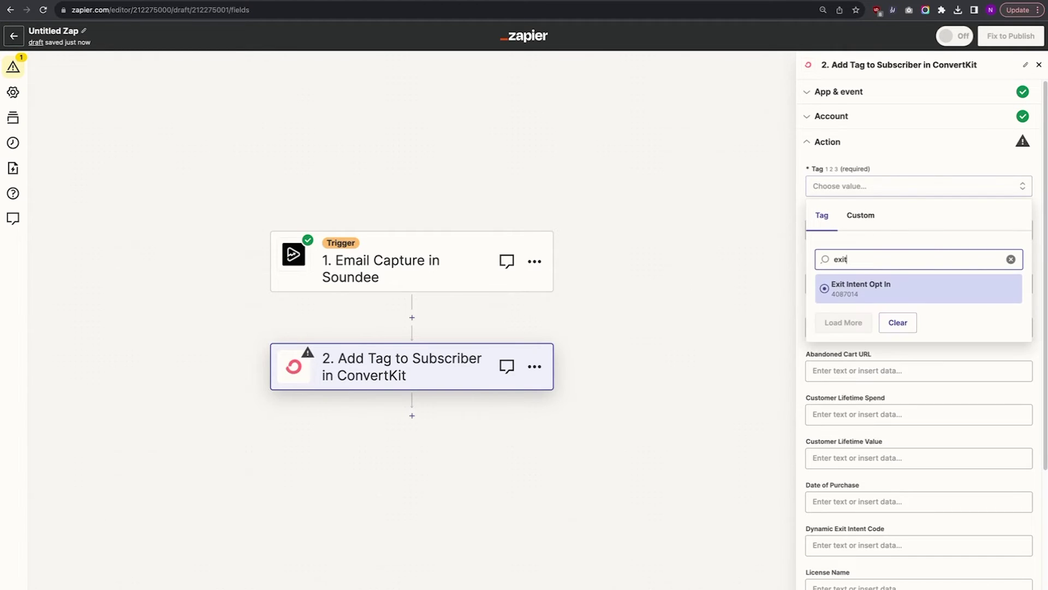
click(871, 286)
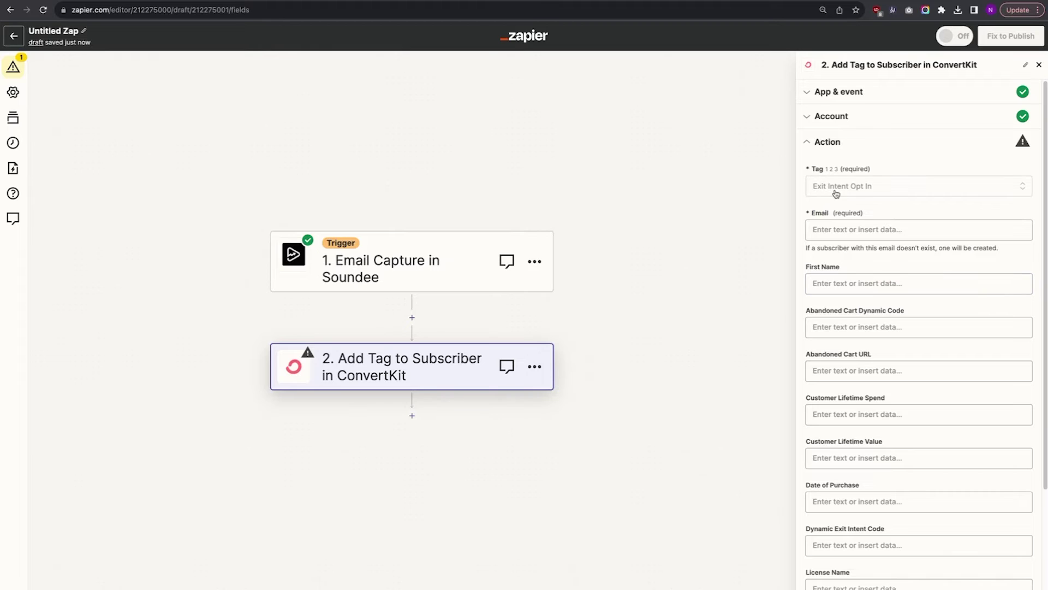
Step: Map the tagging action's Email and First Name fields to the matching data from the Soundee exit-intent capture
click(869, 229)
click(874, 334)
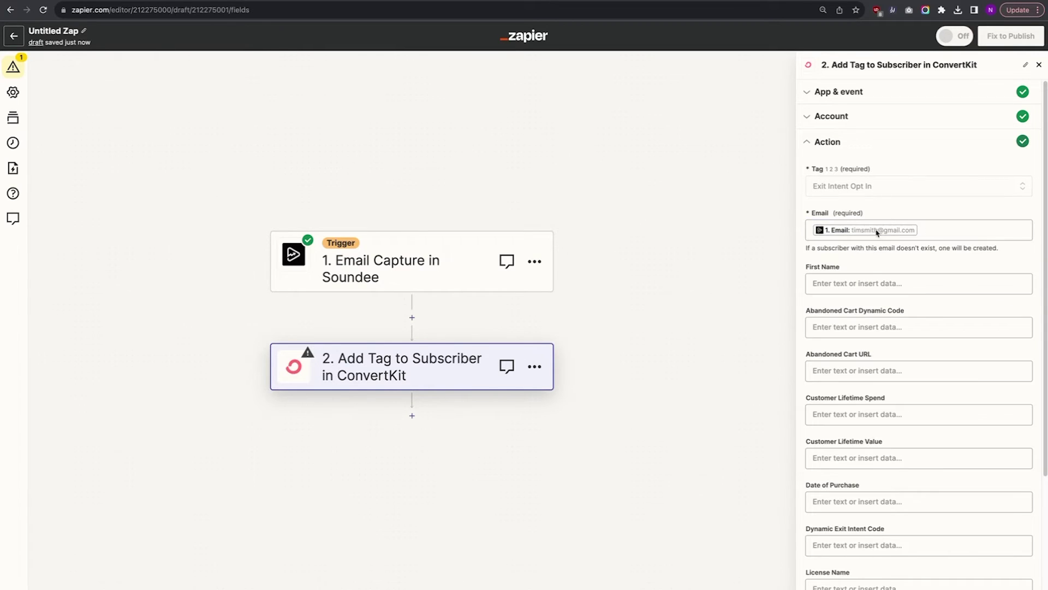
click(864, 275)
click(859, 407)
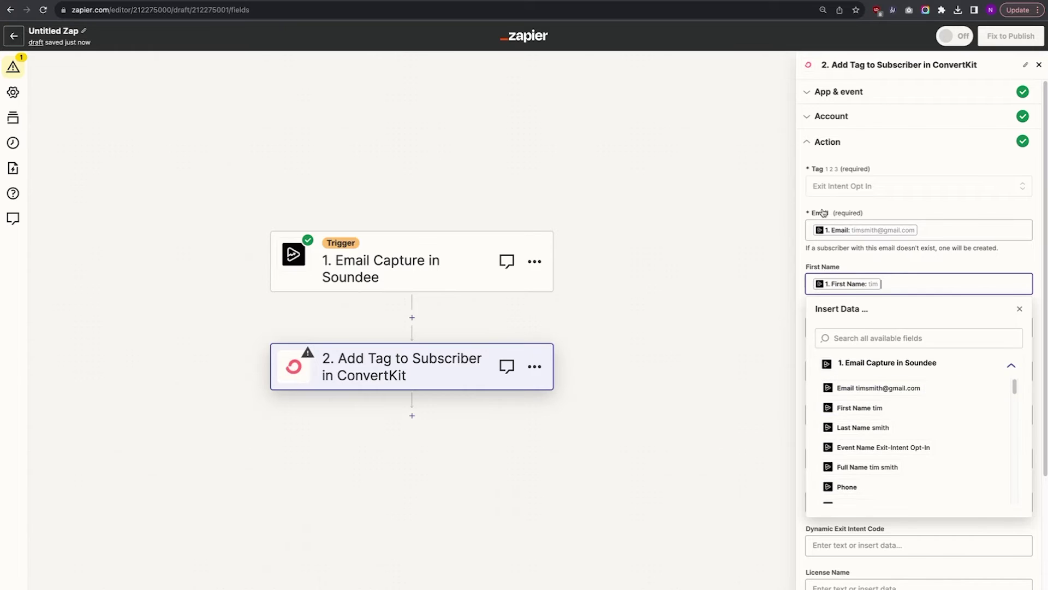
Step: Continue past the action's fields and run the test of the Exit Intent Opt In tagging action
scroll(842, 311, down, 5)
click(917, 574)
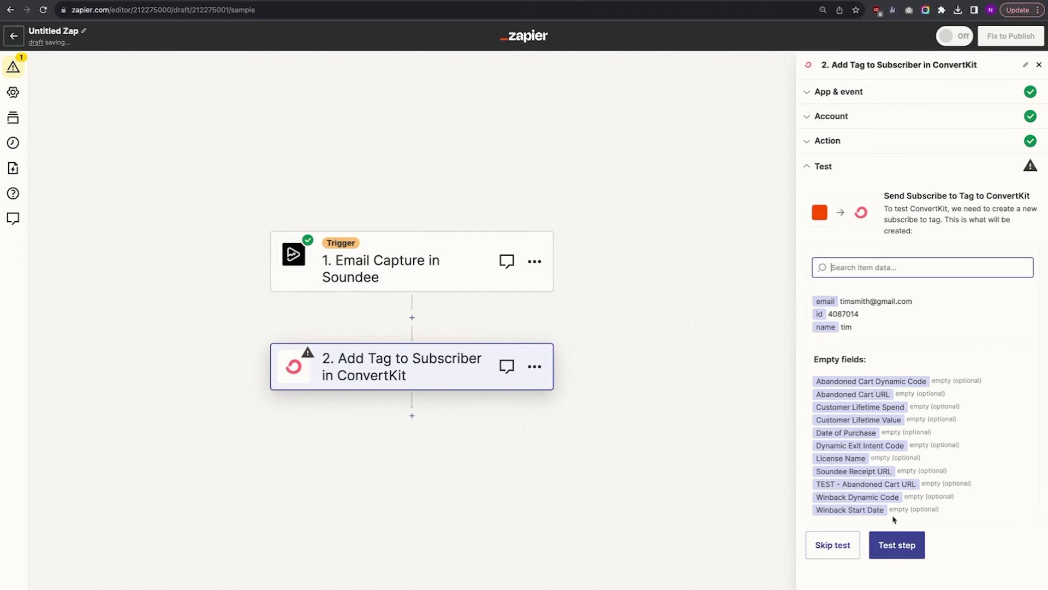
click(896, 543)
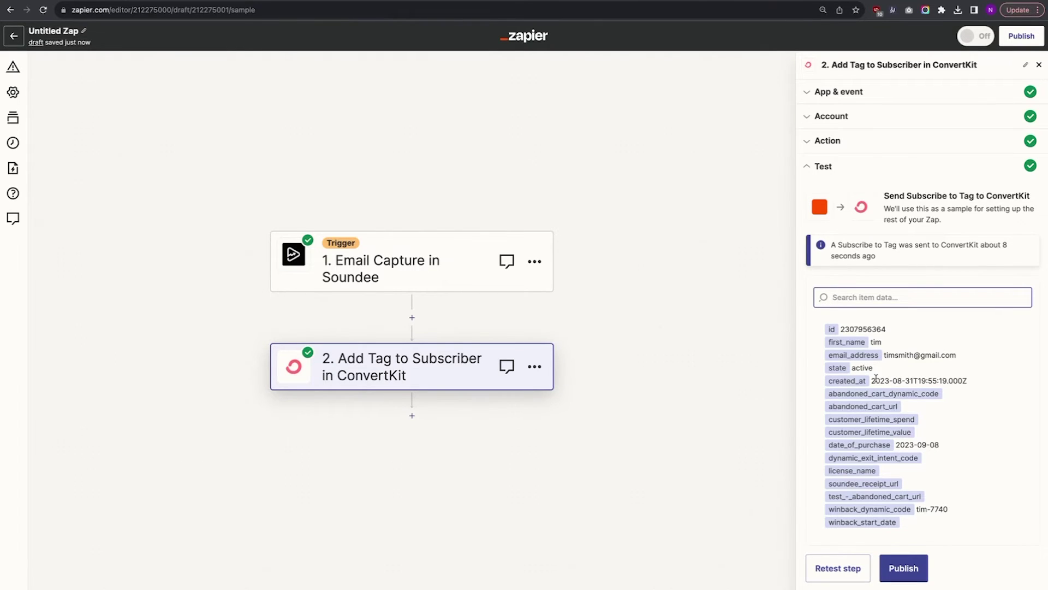
Step: Examine the subscriber data returned by the test, especially the date of purchase, first name and winback dynamic code
drag(873, 380, 943, 444)
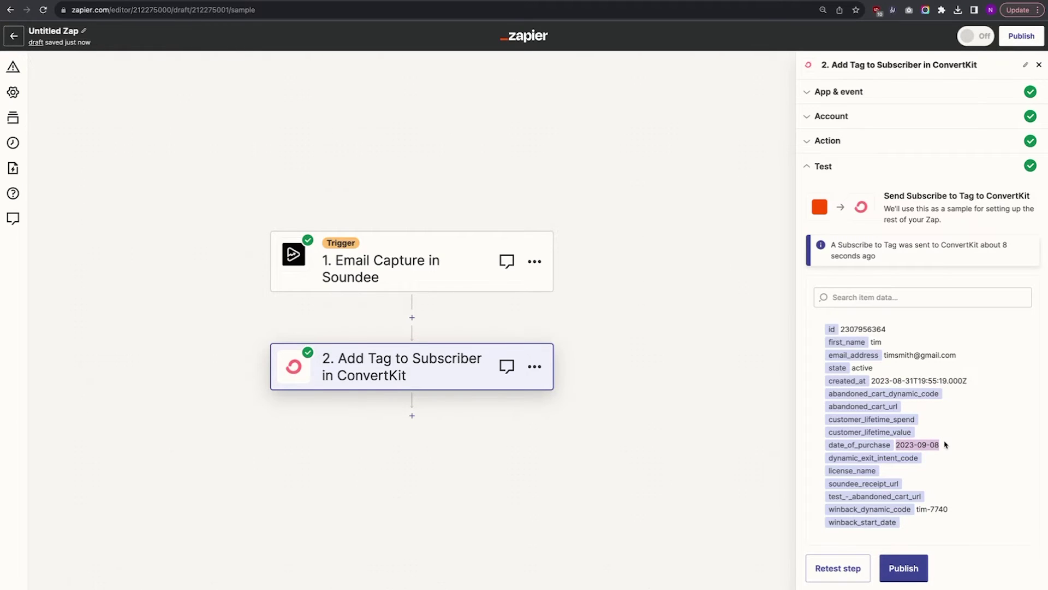
drag(939, 509, 863, 510)
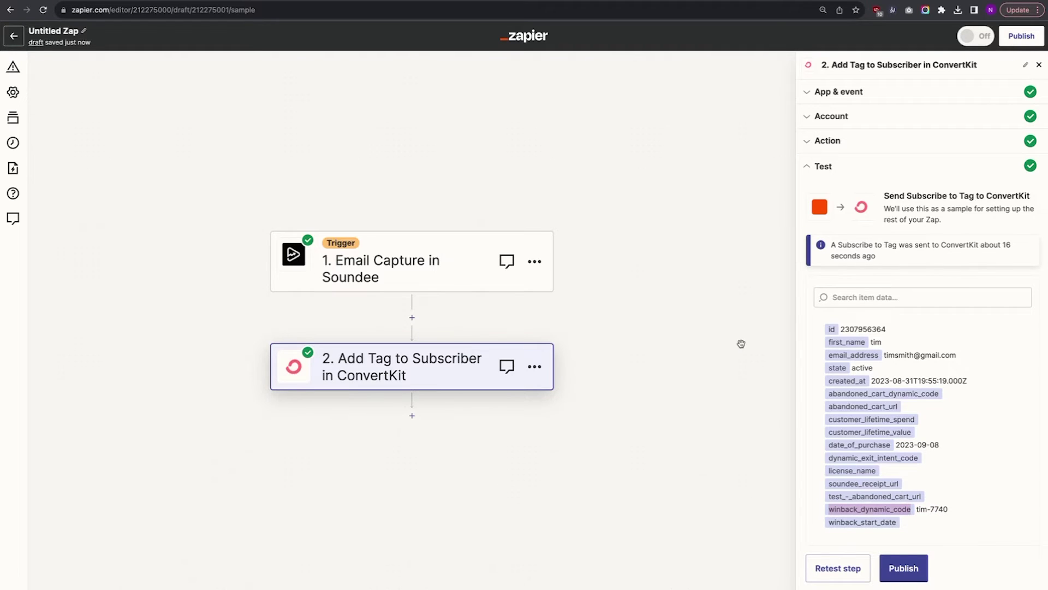
drag(885, 383, 874, 470)
drag(896, 445, 961, 526)
click(904, 407)
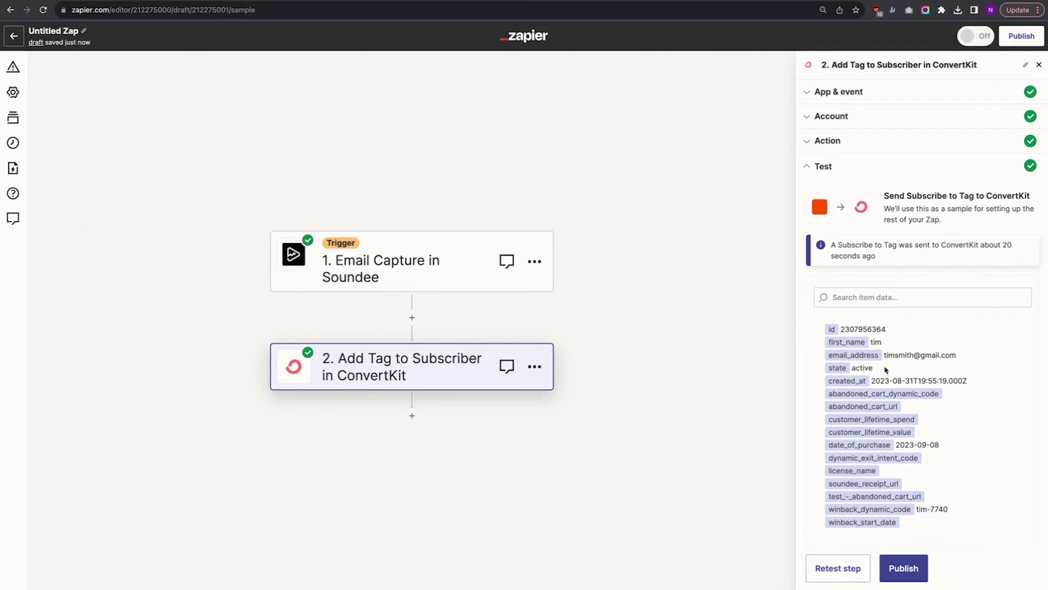
double_click(876, 342)
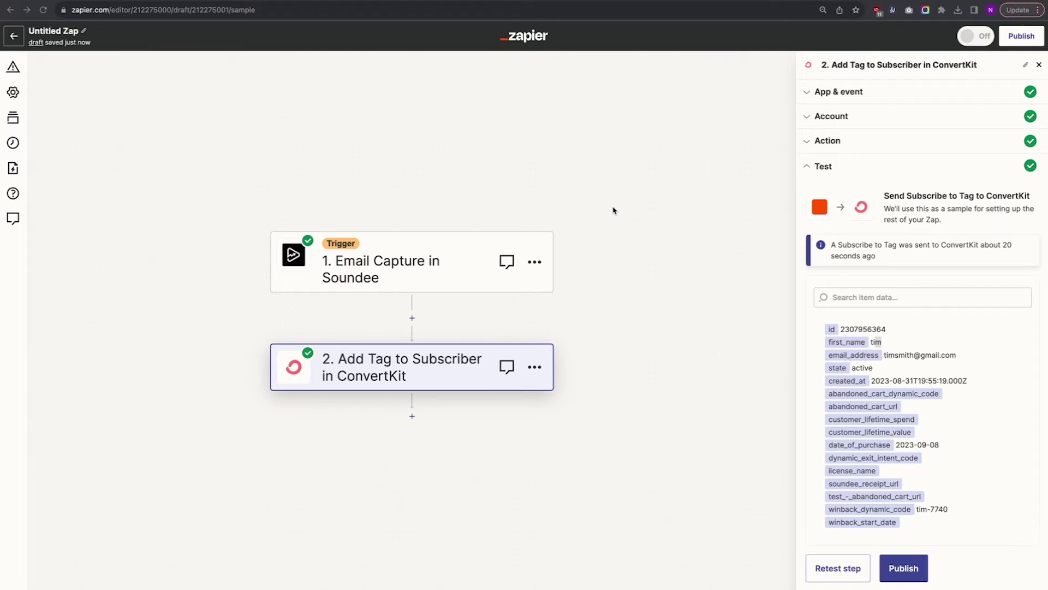
double_click(923, 510)
drag(923, 510, 953, 510)
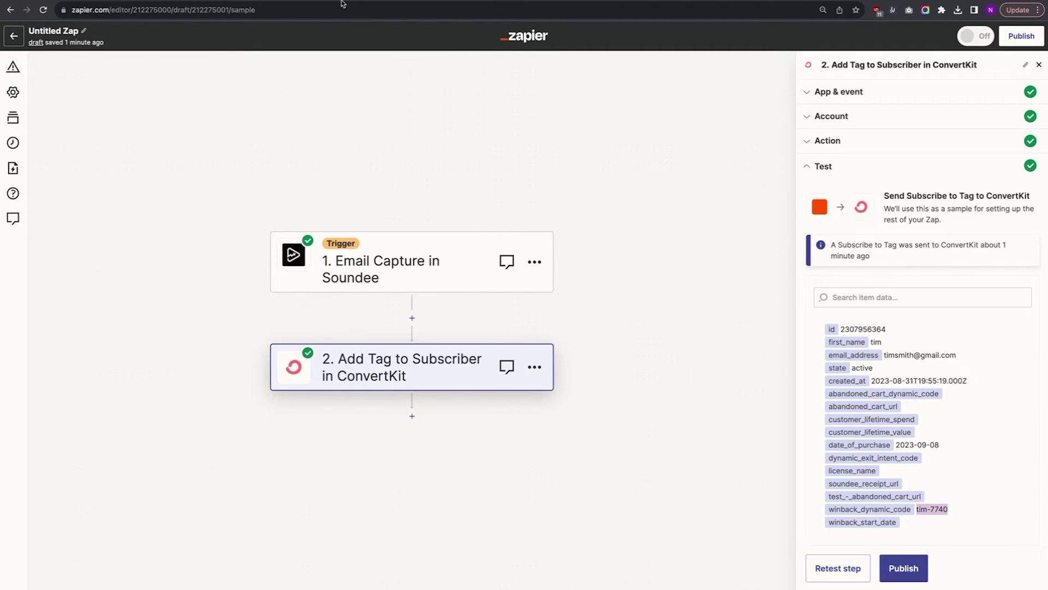
Step: Leave the exit-intent tagging Zap and create a new blank Zap
click(15, 37)
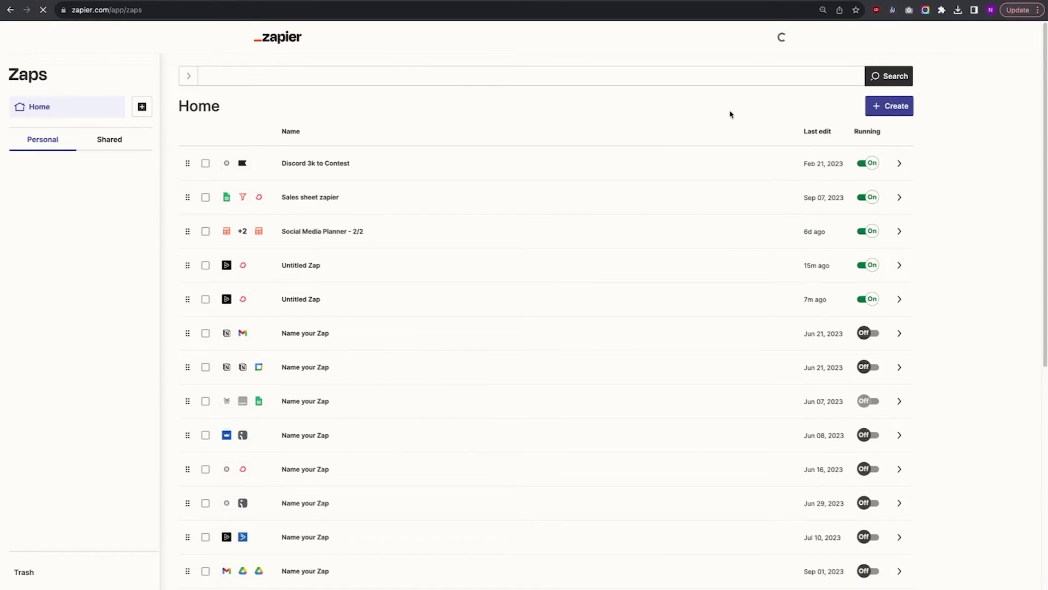
click(891, 117)
click(950, 135)
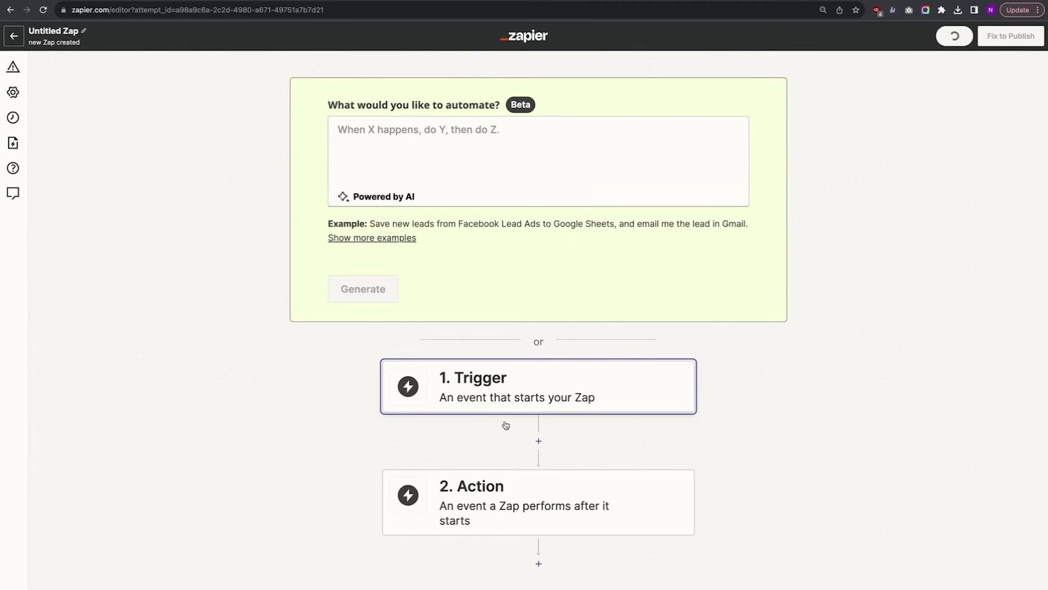
Step: Set the new Zap's trigger to the Soundee app with the Email Capture event
click(511, 395)
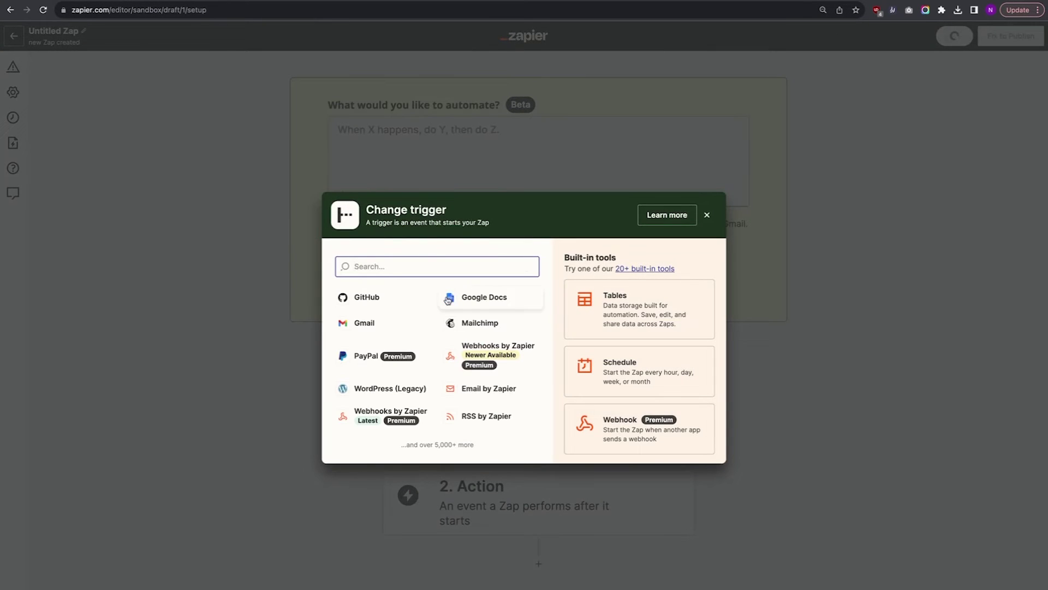
text(soun)
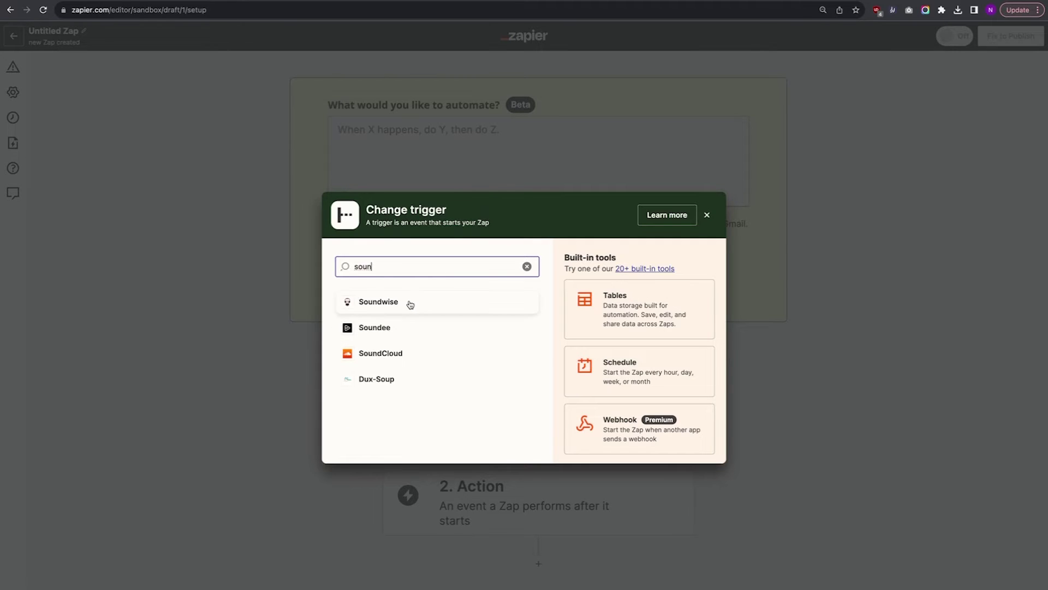
click(403, 326)
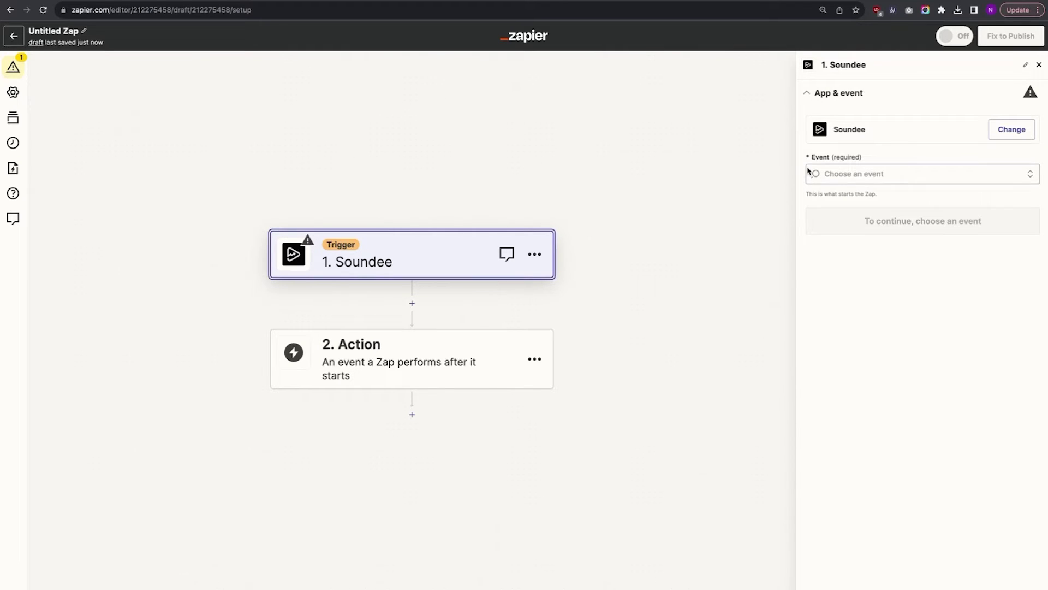
click(844, 175)
click(852, 236)
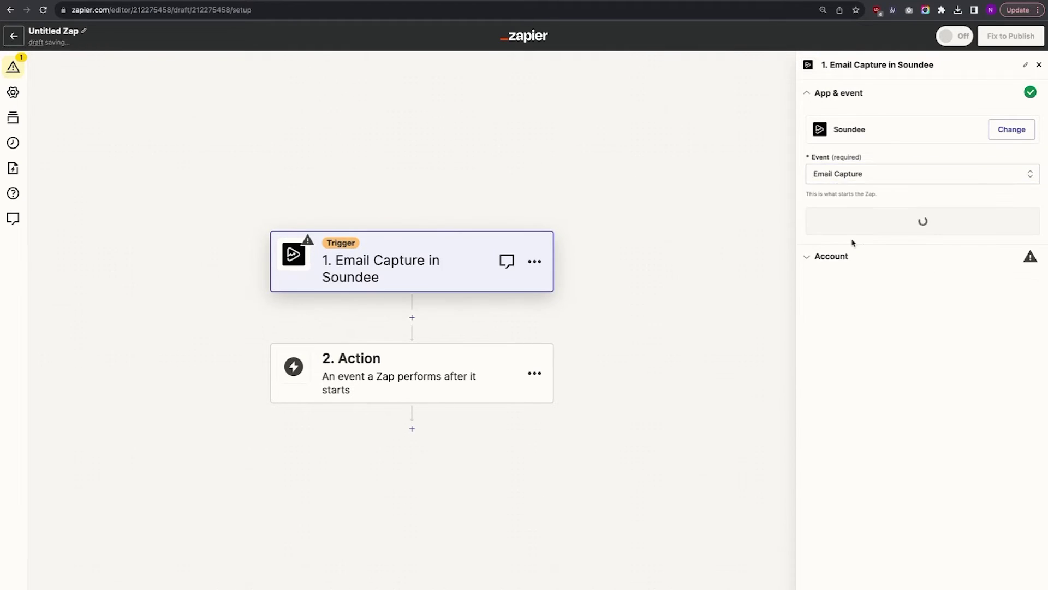
Step: Choose the Soundee sounddesine account for the trigger and set its Capture Type to Exit-Intent Opt-In
click(1008, 155)
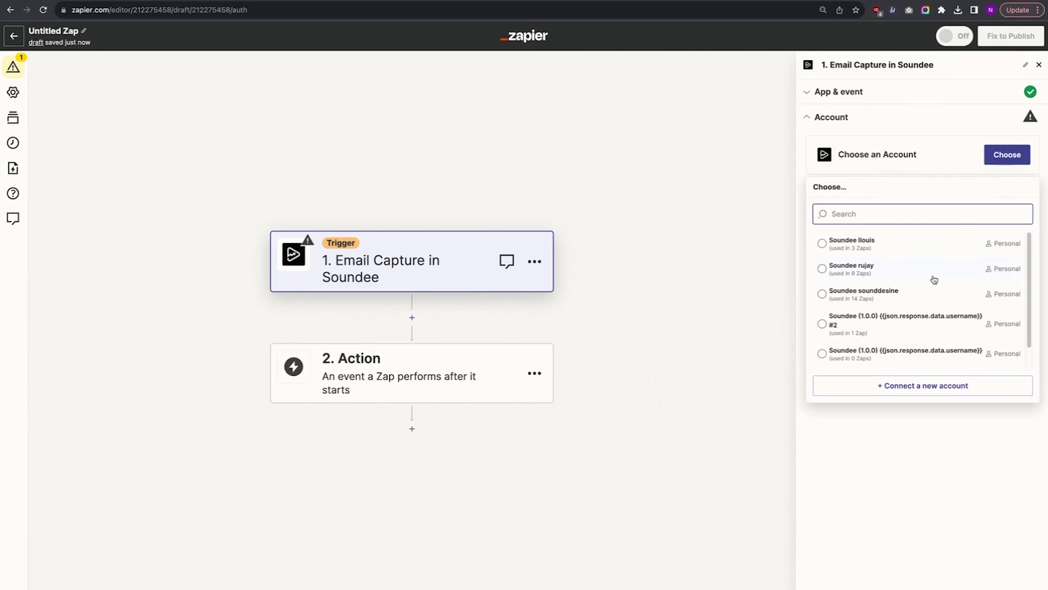
click(902, 300)
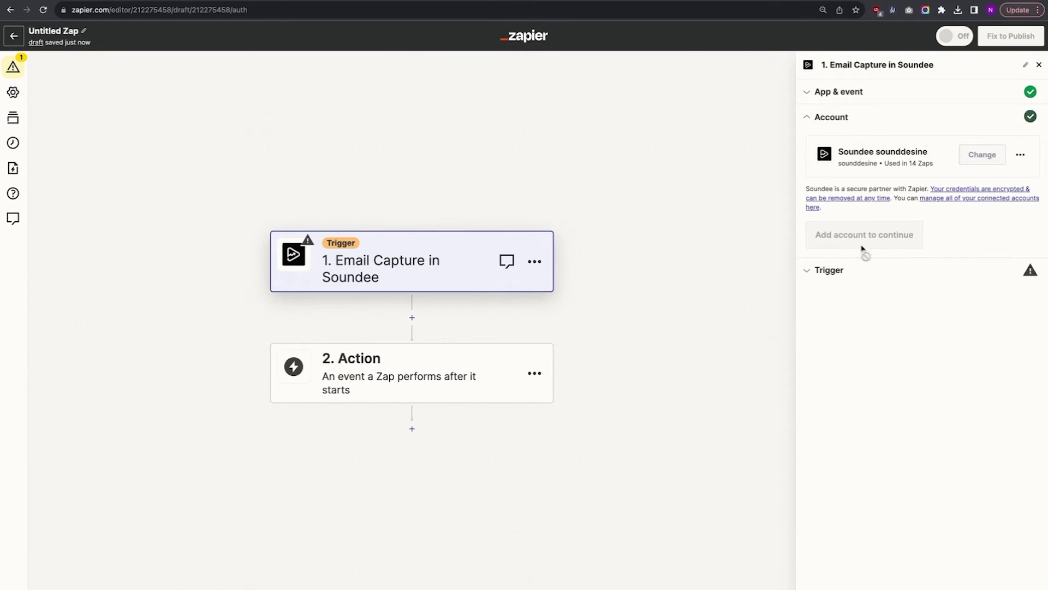
click(848, 237)
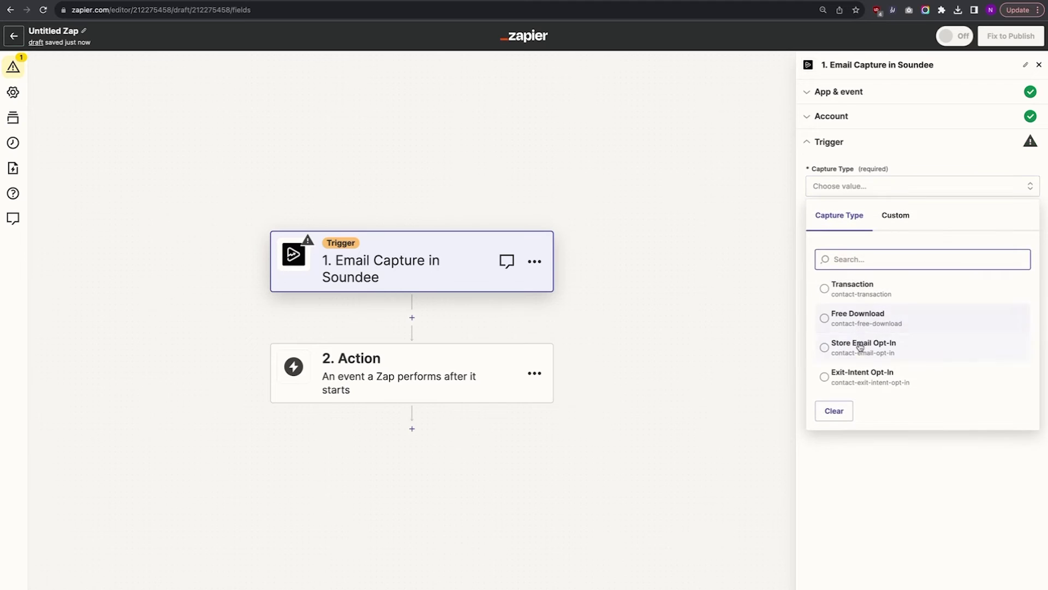
click(863, 371)
click(915, 253)
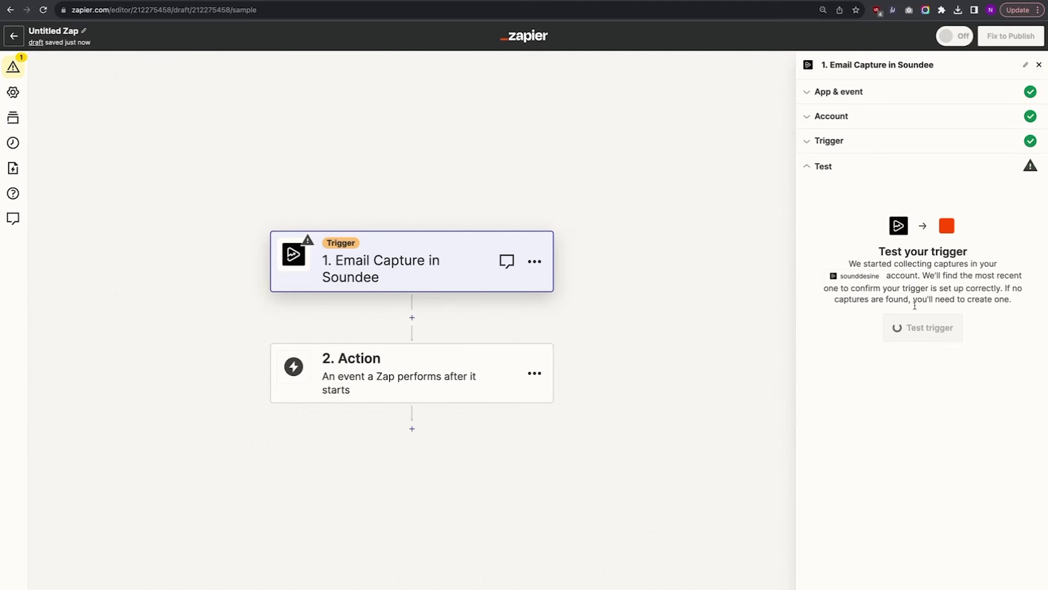
Step: Test the trigger using the Capture C record, and search for Soundee as the action app
click(911, 326)
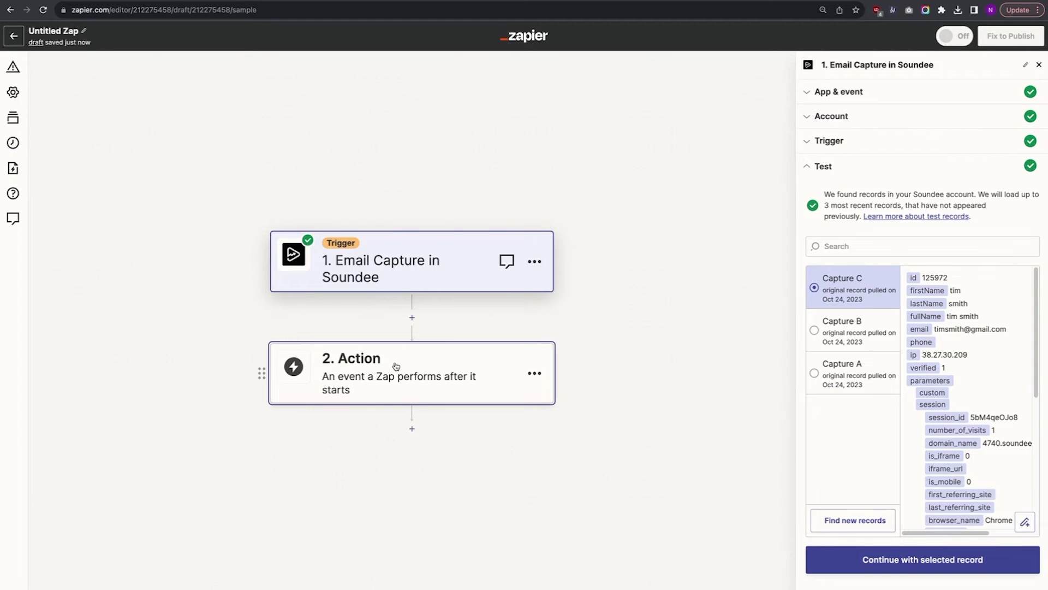
click(886, 569)
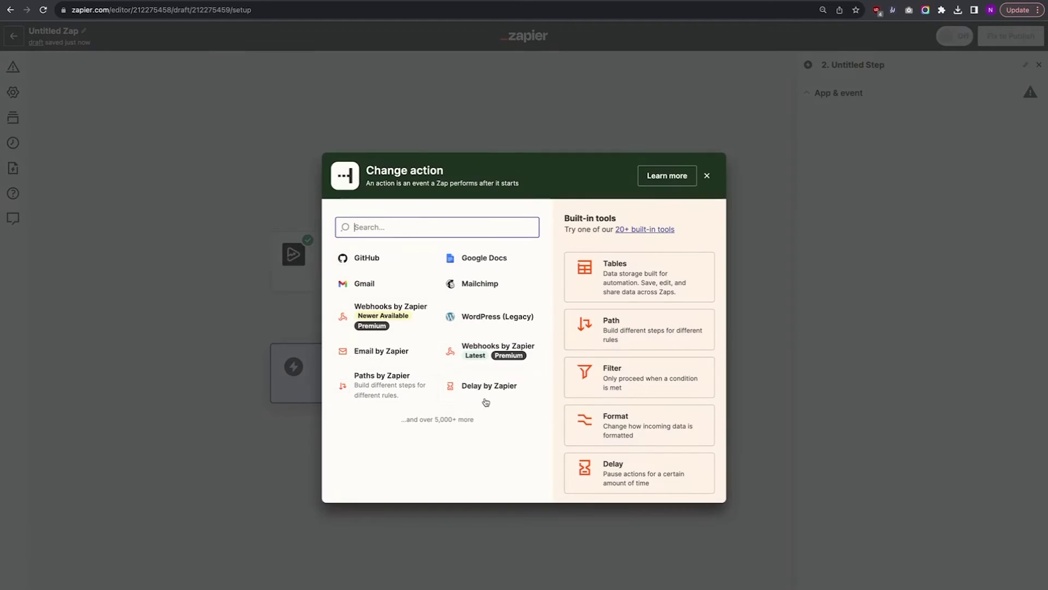
text(sounde)
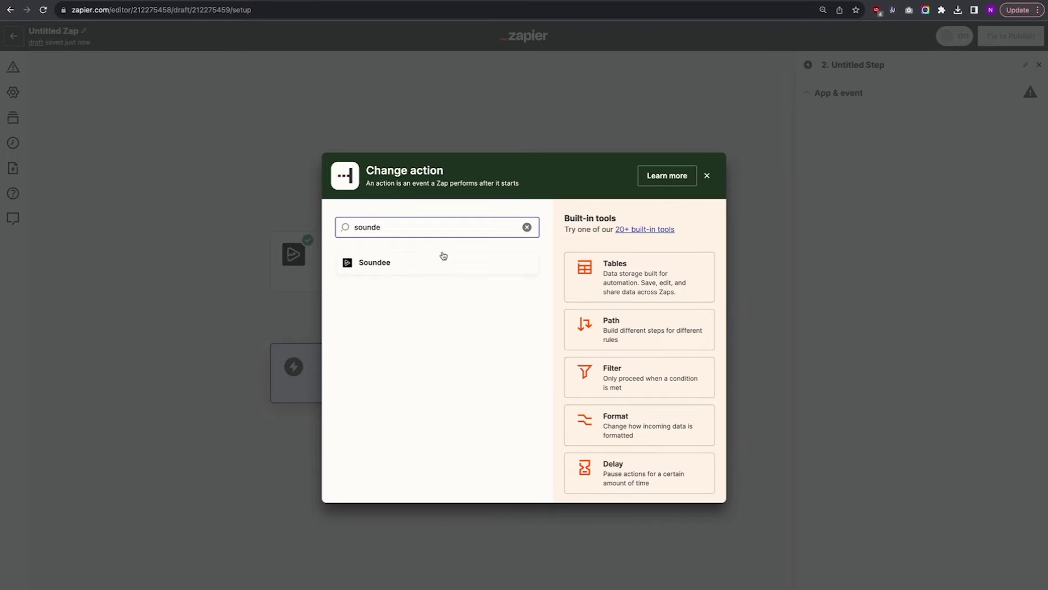
Step: Set the second step's app to Soundee with the Create Coupon event and proceed past the account to its action fields
click(444, 258)
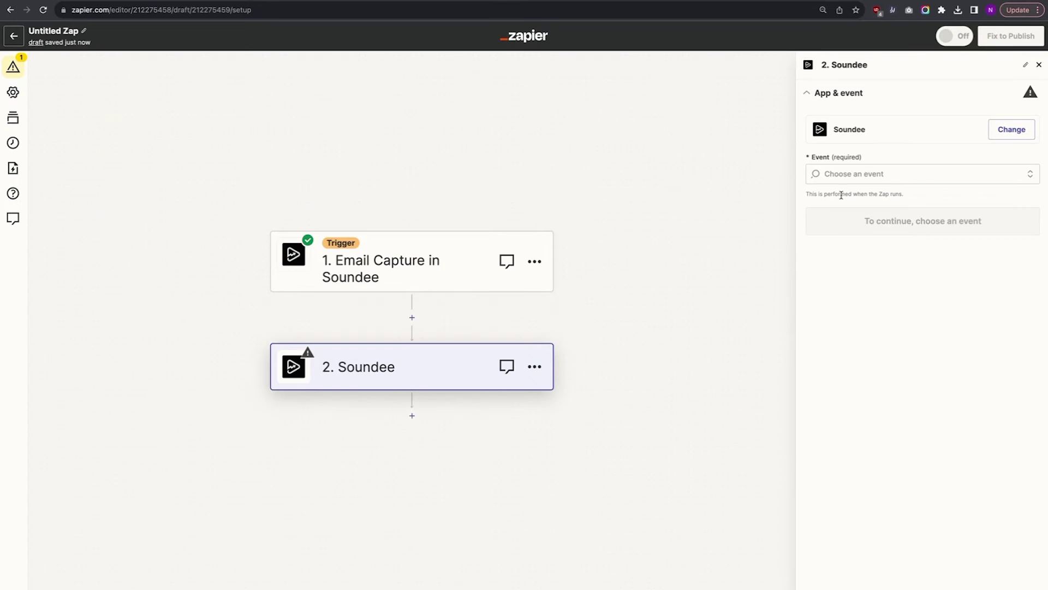
click(852, 178)
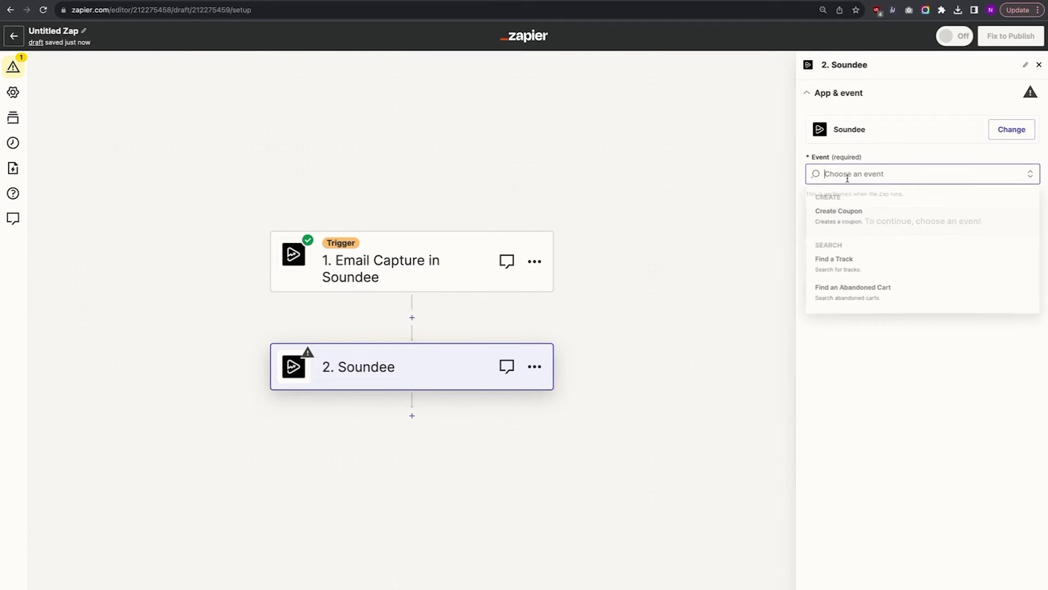
click(839, 223)
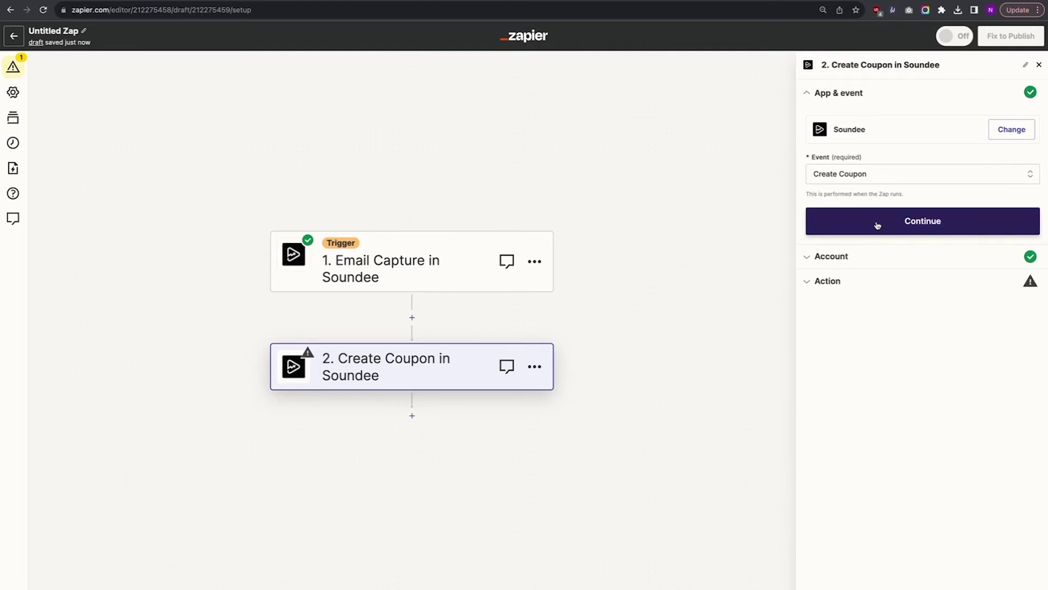
click(878, 224)
click(843, 233)
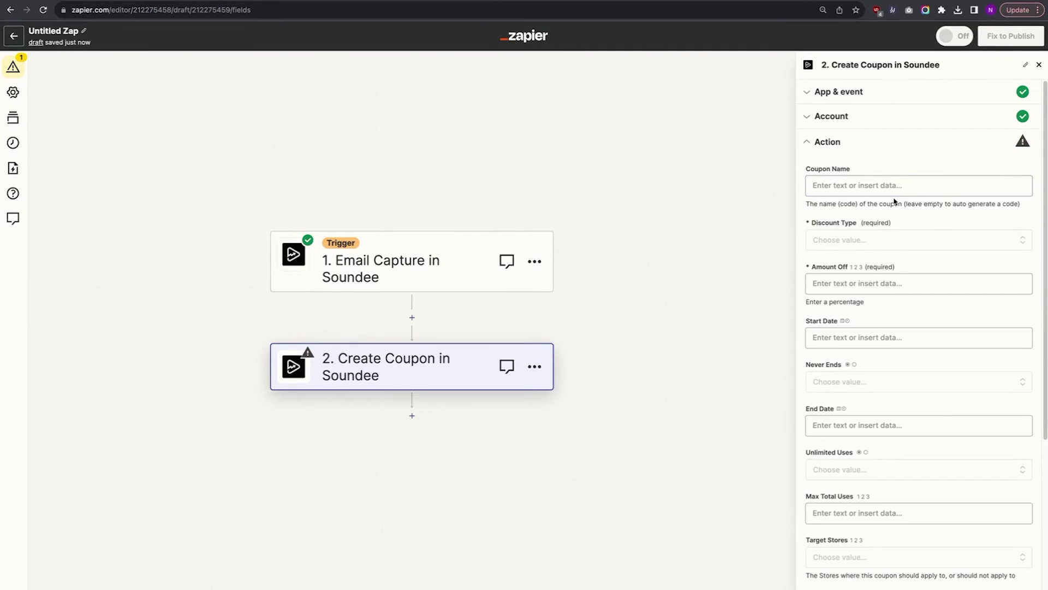
Step: Insert the First Name field from the Email Capture trigger as the coupon name
click(859, 189)
click(859, 189)
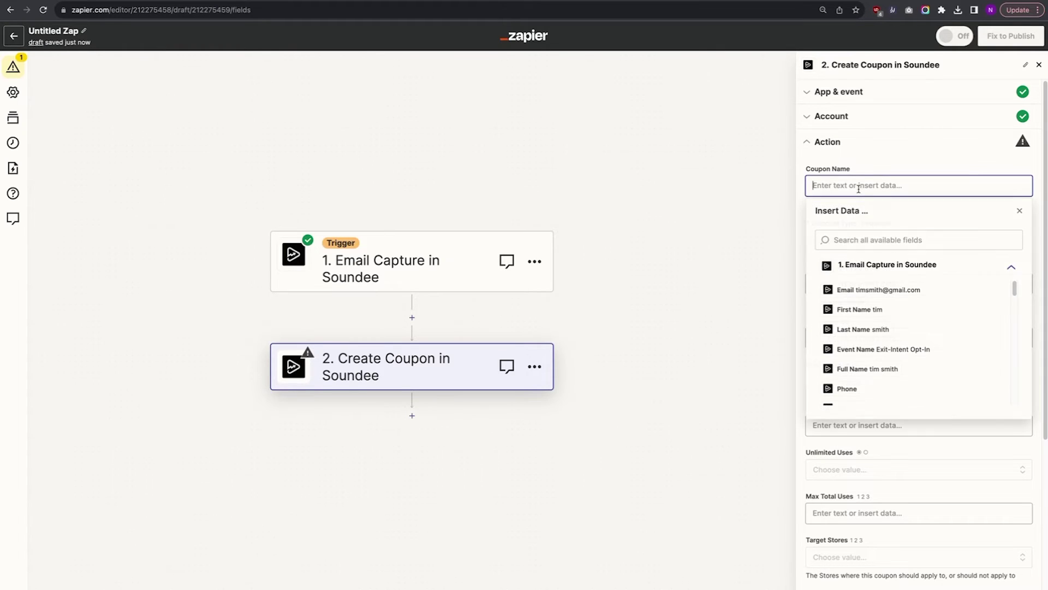
click(849, 310)
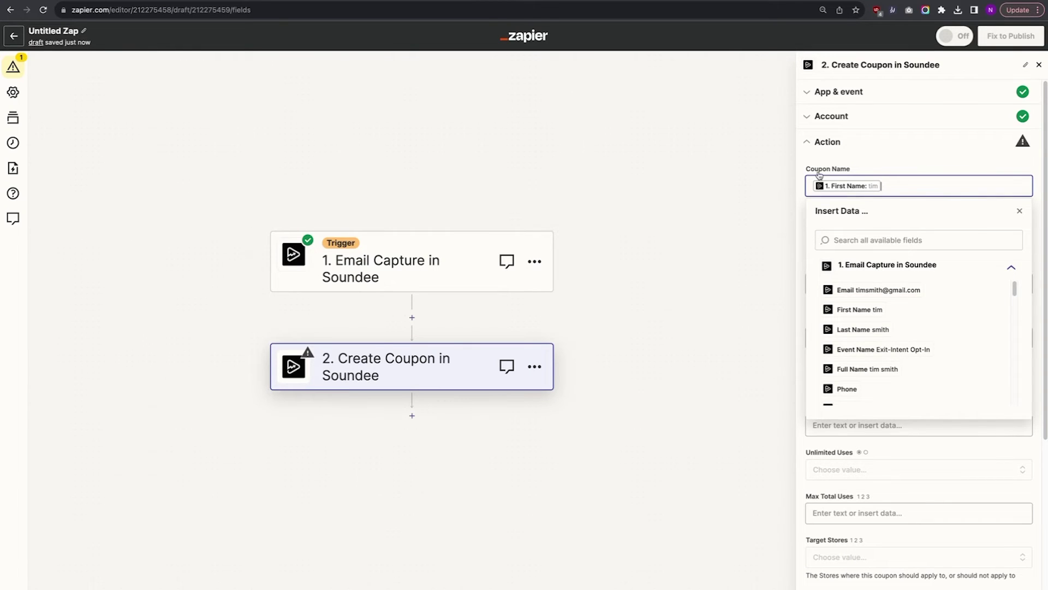
Step: Add a Formatter by Zapier step between the trigger and the coupon step, using the Numbers event
click(412, 317)
text(form)
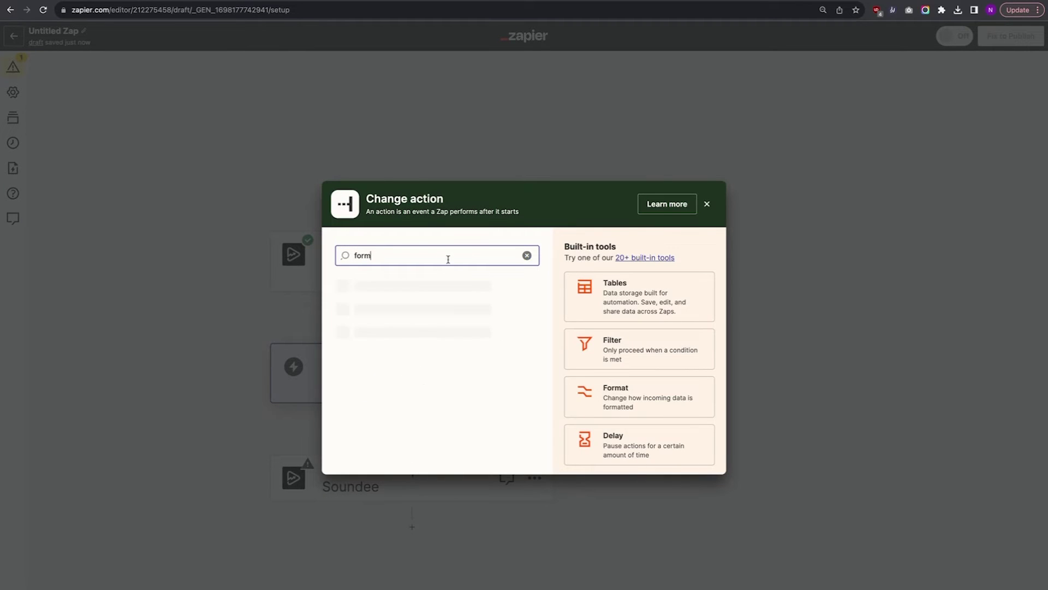
click(391, 329)
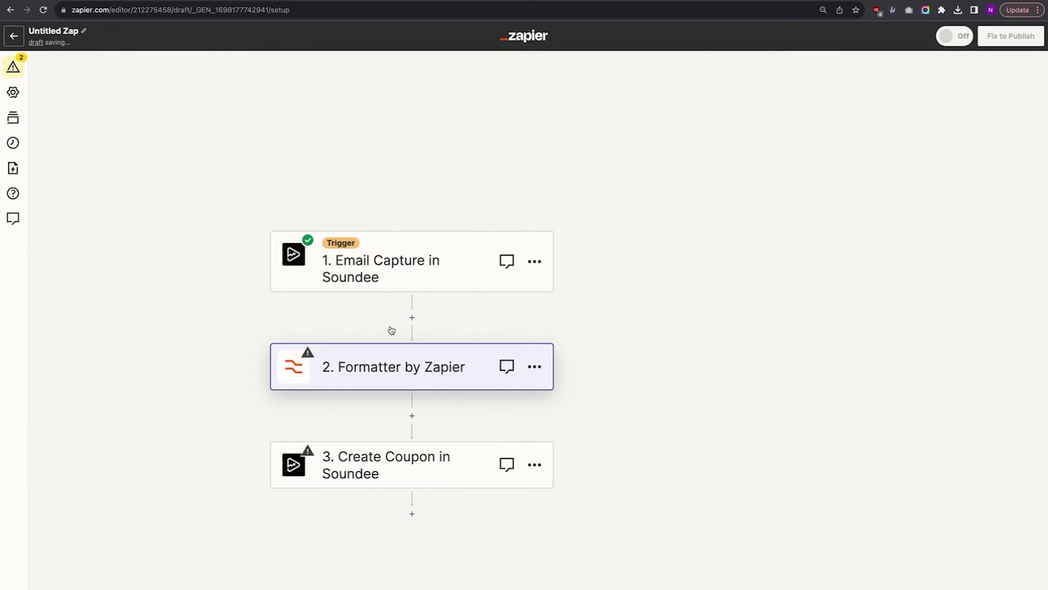
click(855, 175)
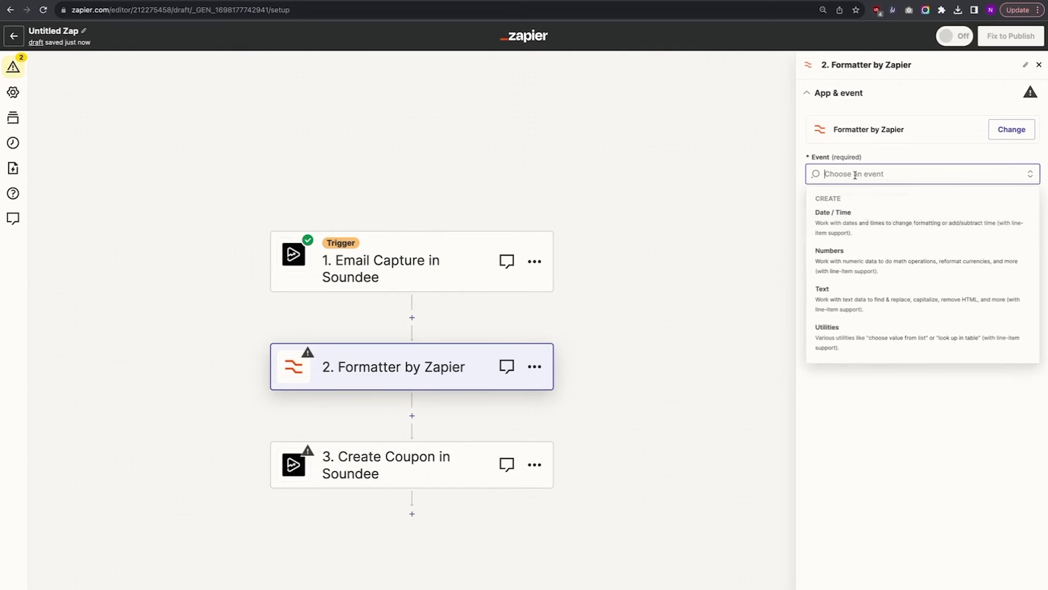
click(834, 261)
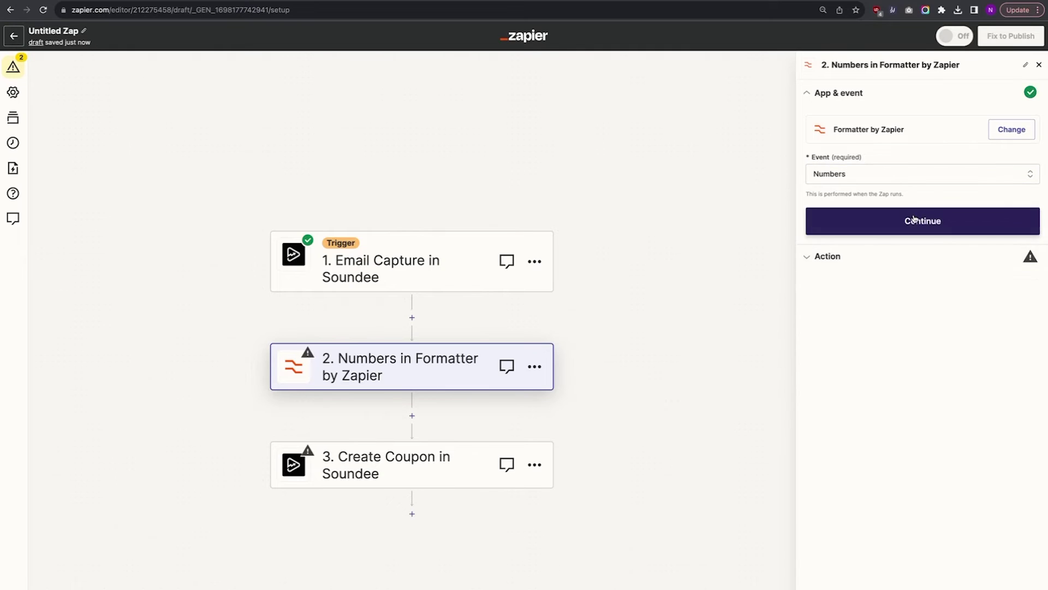
click(915, 220)
Step: Set the number formatter's transform to Random Number
click(850, 158)
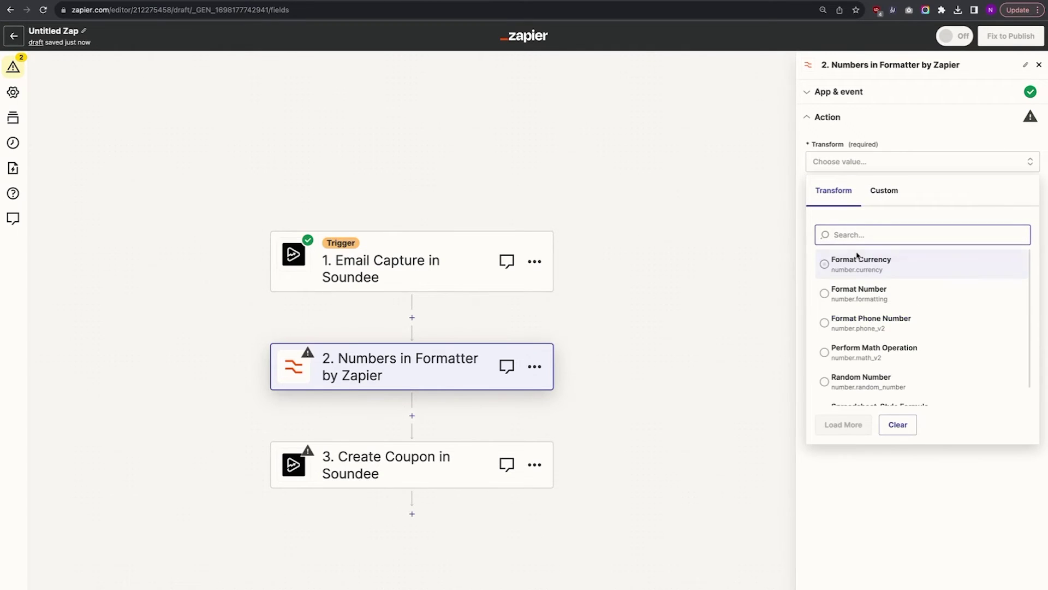
scroll(858, 322, down, 1)
click(859, 361)
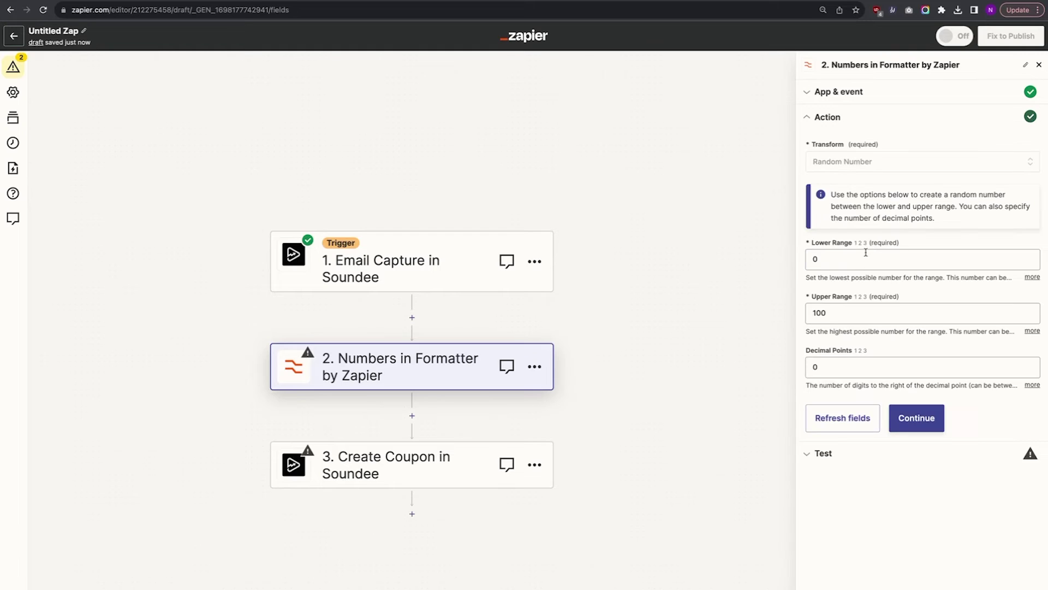
Step: Set the random number's lower range to 999 and upper range to 9999
click(850, 259)
key(BackSpace)
text(999)
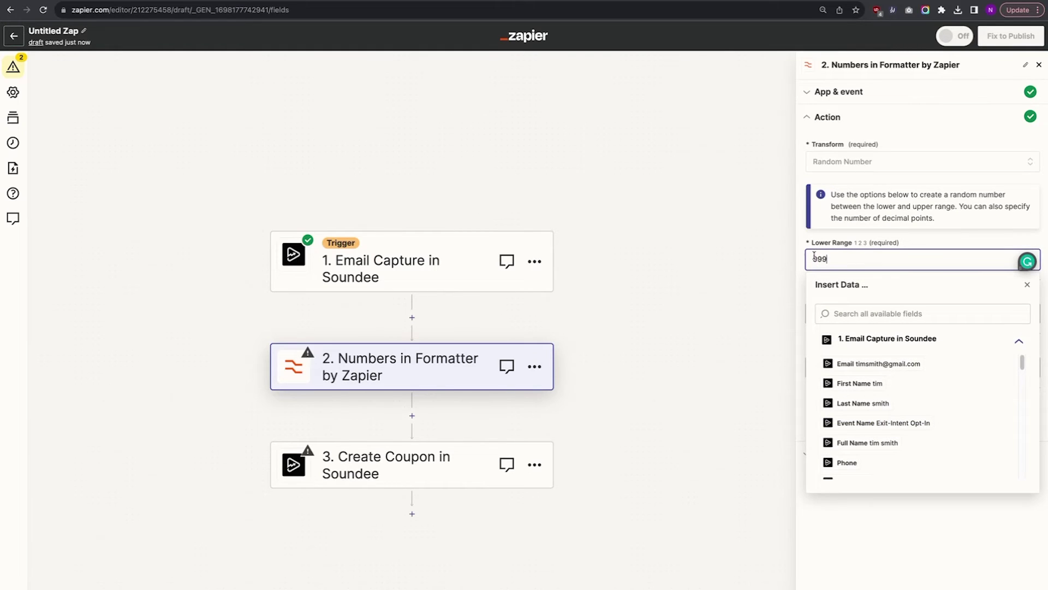
click(863, 248)
click(844, 309)
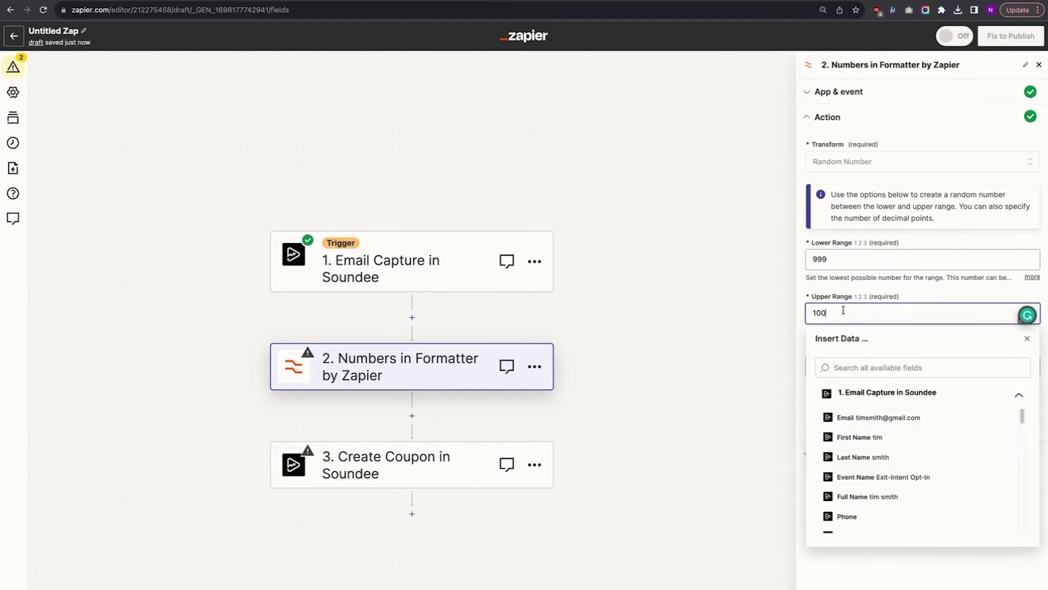
double_click(844, 310)
text(09)
click(852, 578)
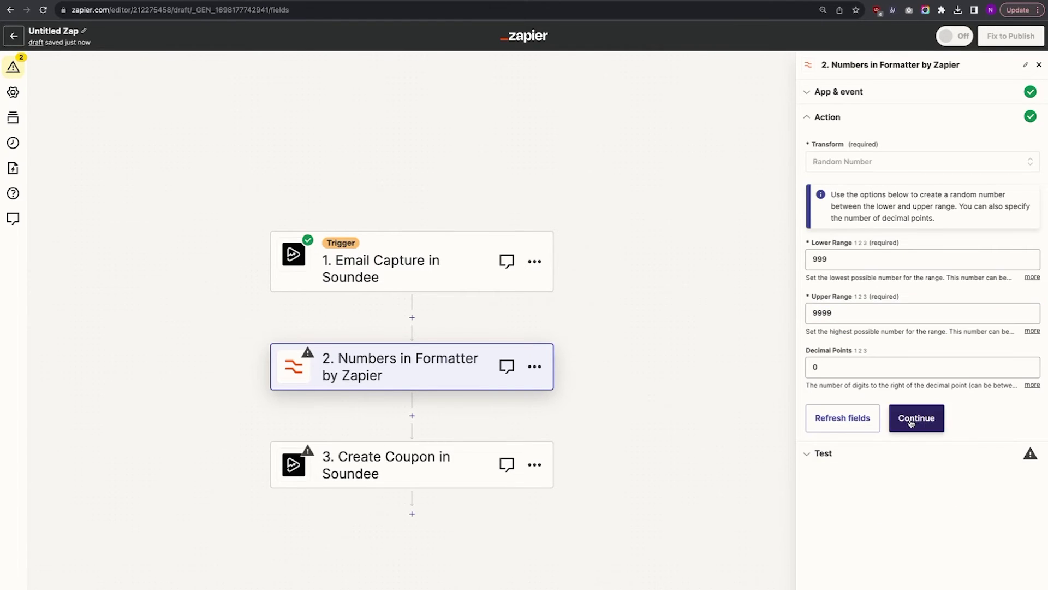
Step: Finish the formatter's action settings and test the step to generate a sample random number
click(910, 420)
click(899, 442)
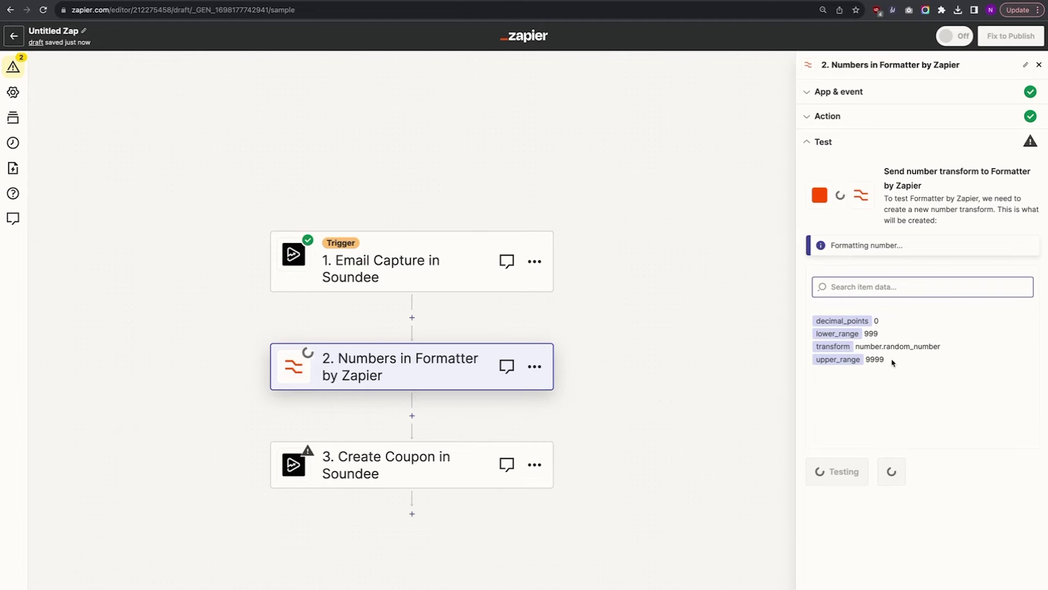
drag(860, 318, 892, 321)
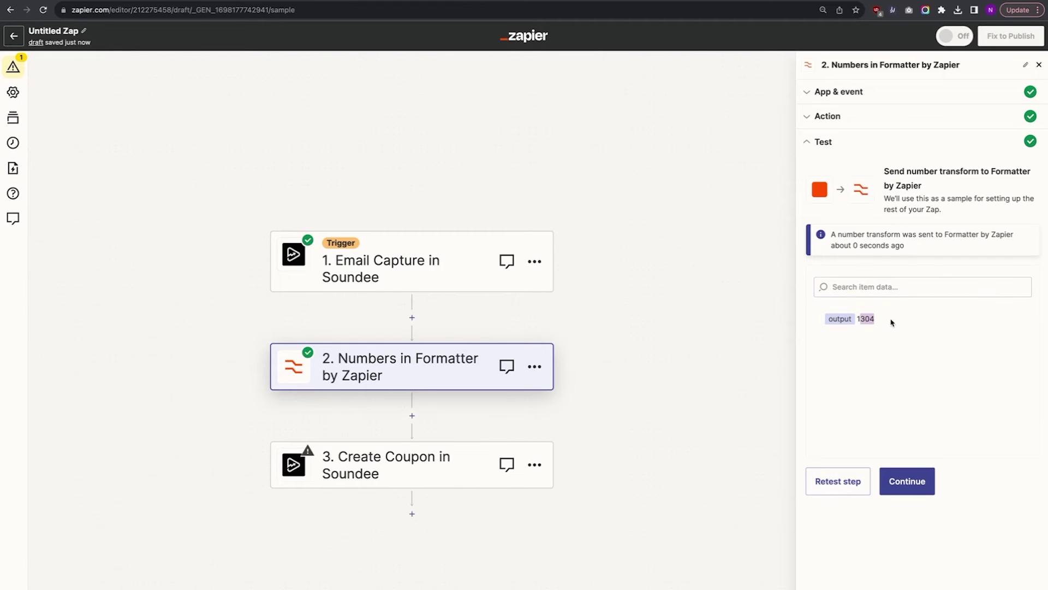
Step: In the Create Coupon step, append a hyphen and the number formatter's Output to the coupon name
click(419, 462)
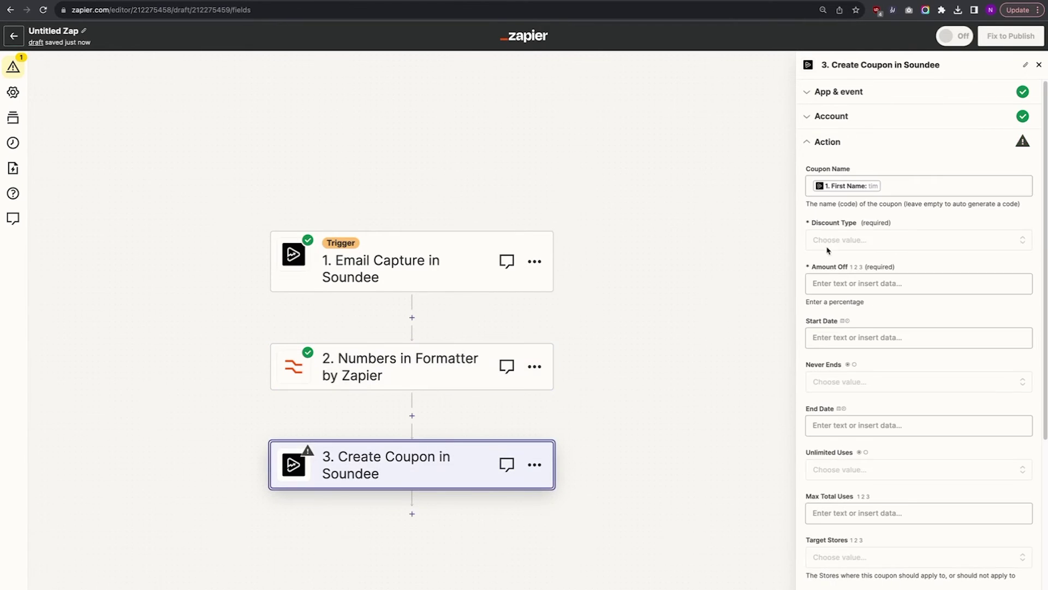
click(889, 189)
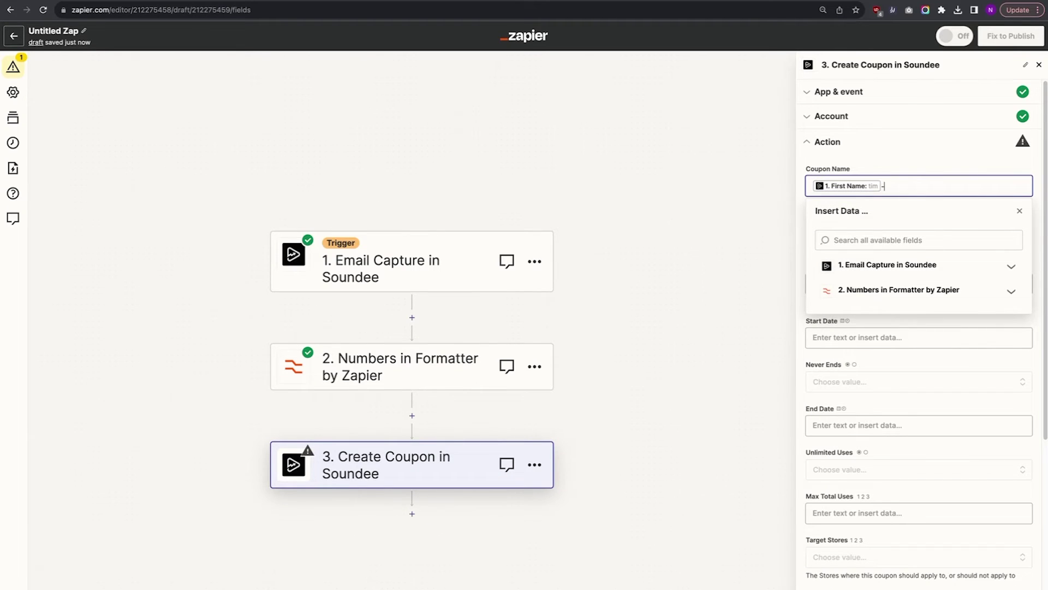
click(865, 290)
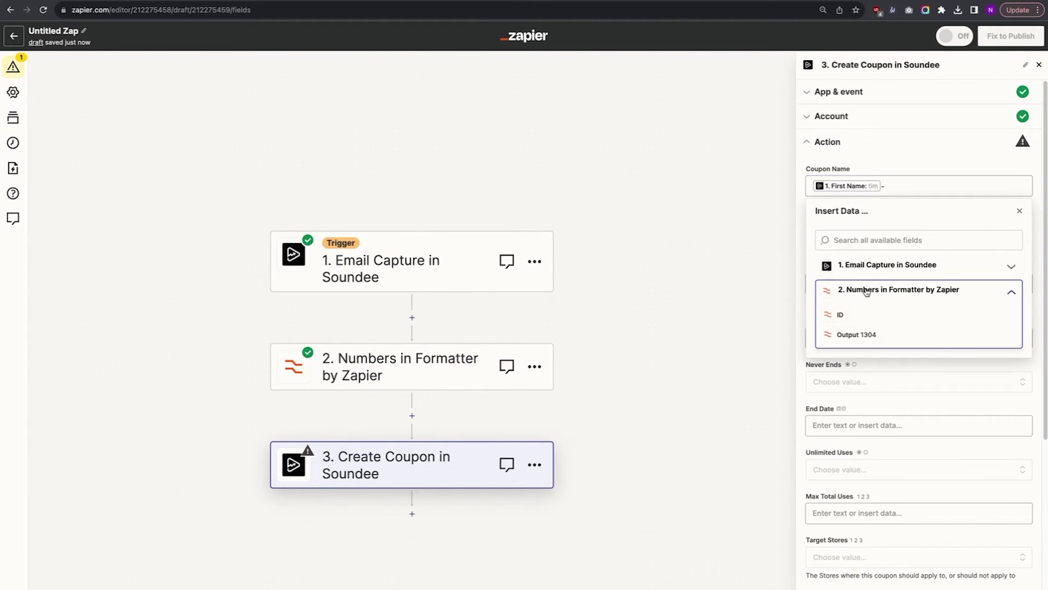
click(857, 335)
click(904, 156)
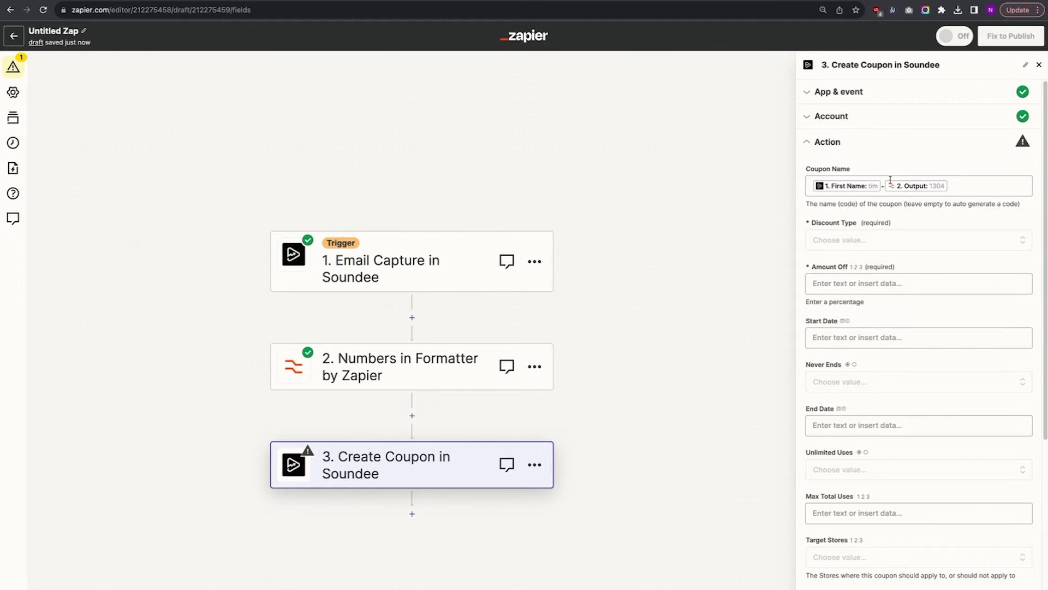
Step: Set the coupon's discount type to Percentage and the amount off to 20
click(845, 239)
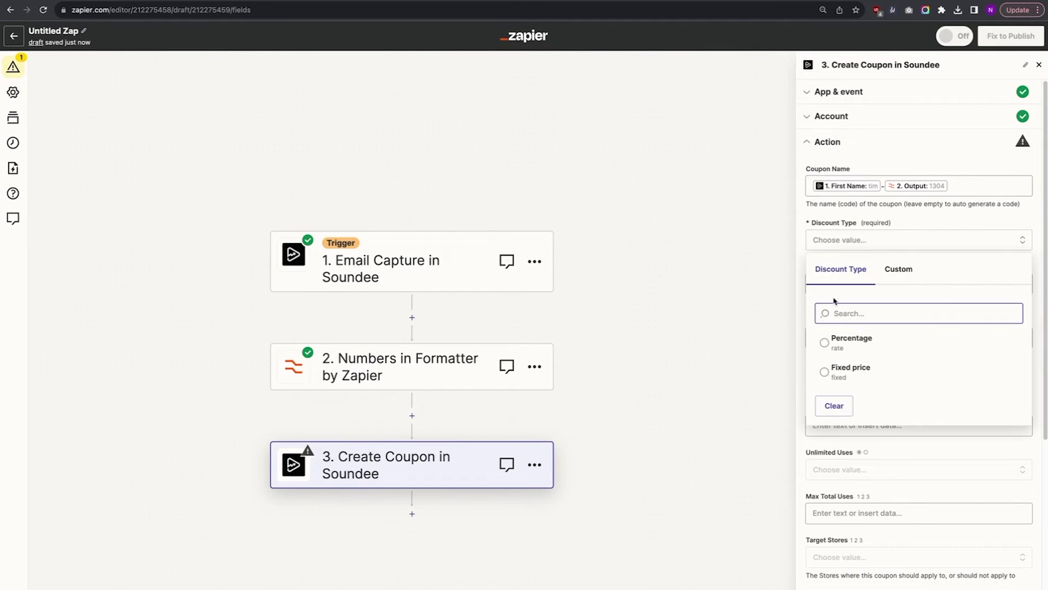
click(827, 342)
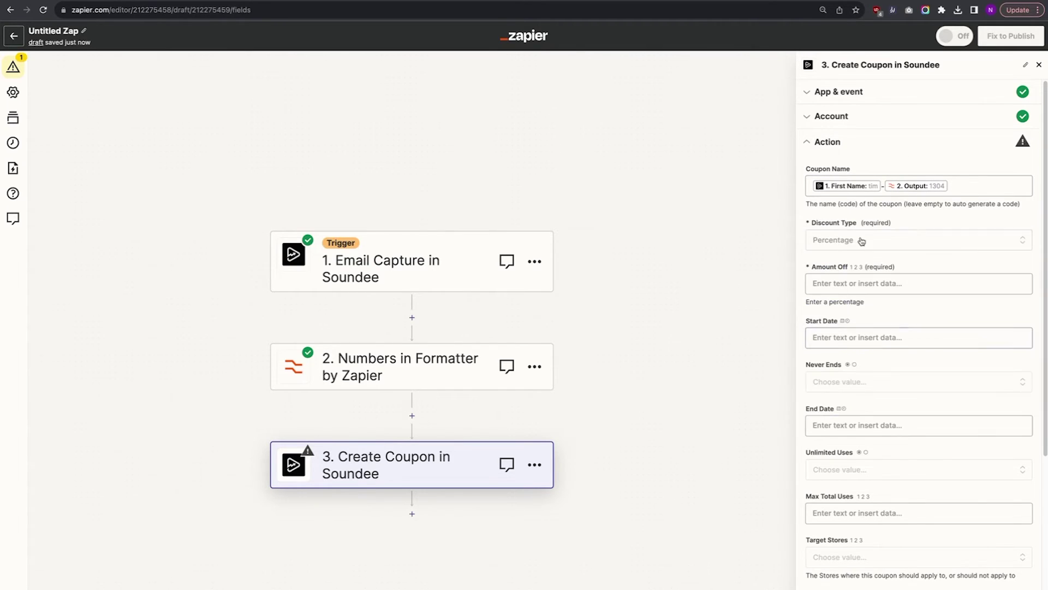
click(859, 285)
text(20)
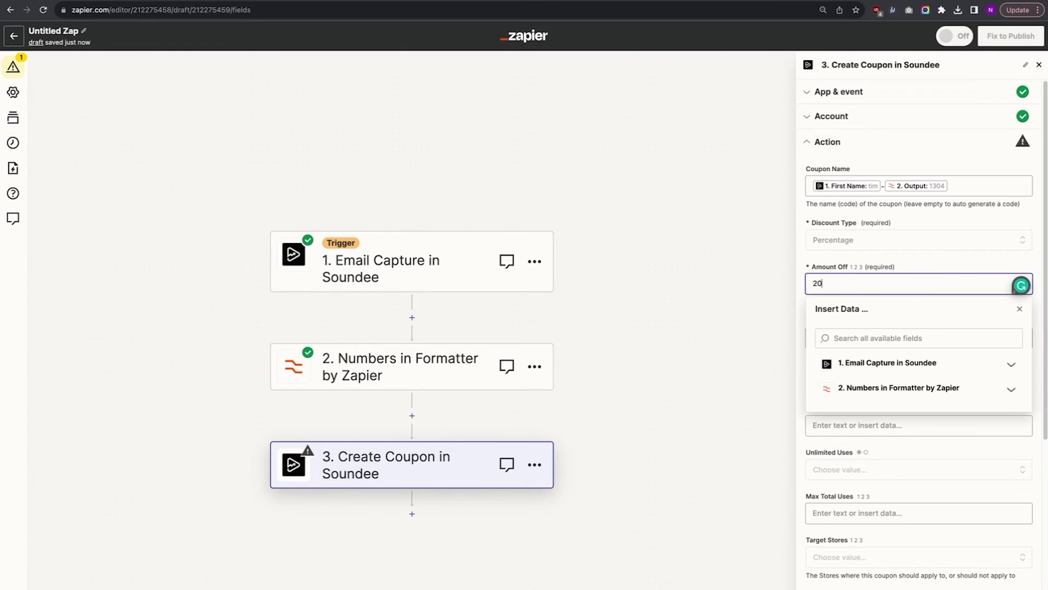
click(826, 270)
Step: Set the coupon's Never Ends option to False and its end date to "in 6 days"
scroll(874, 353, down, 1)
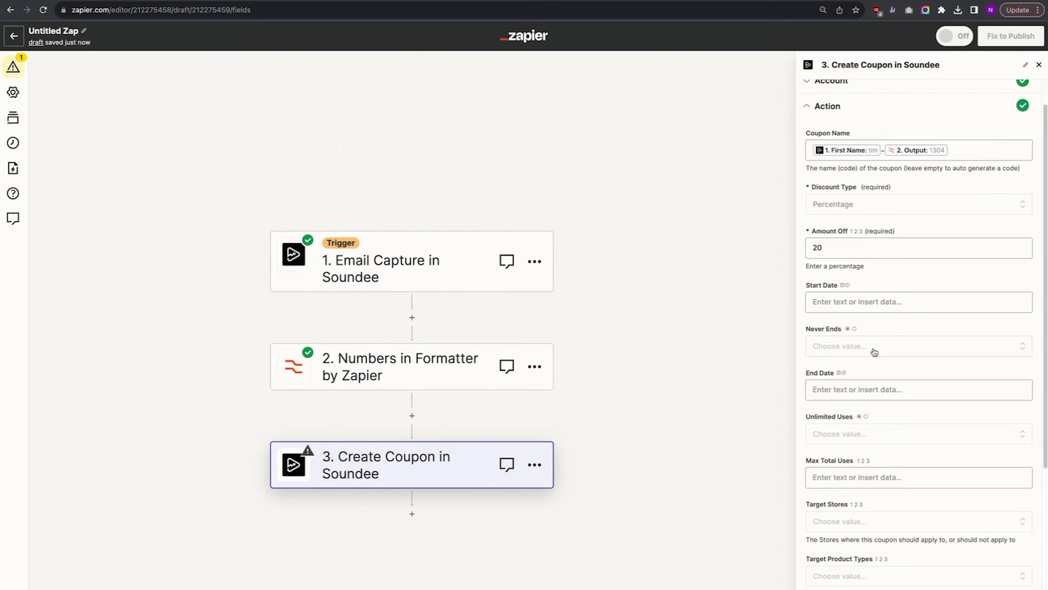
click(882, 351)
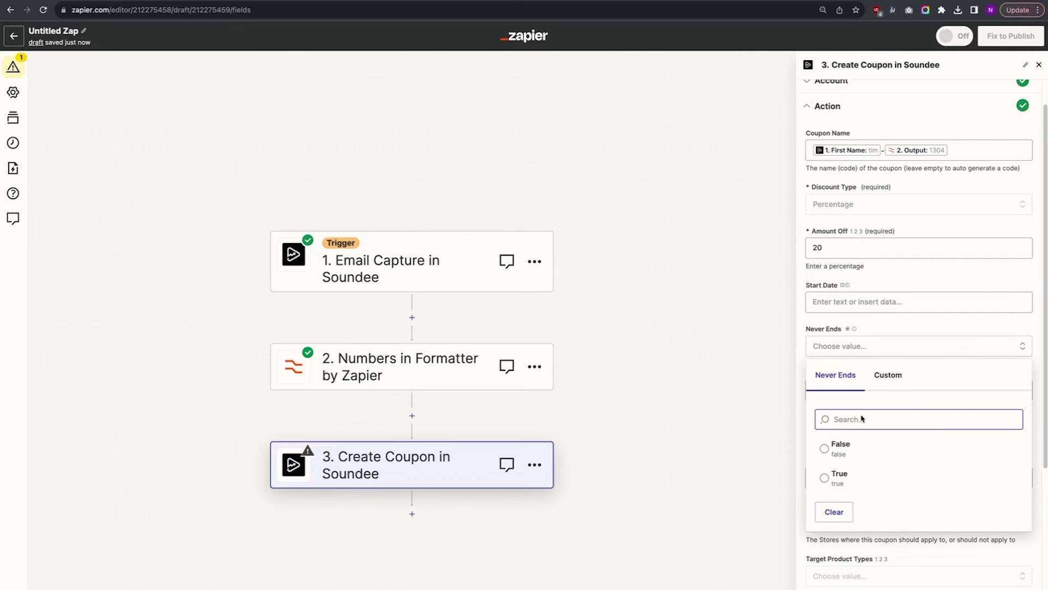
click(843, 445)
click(849, 390)
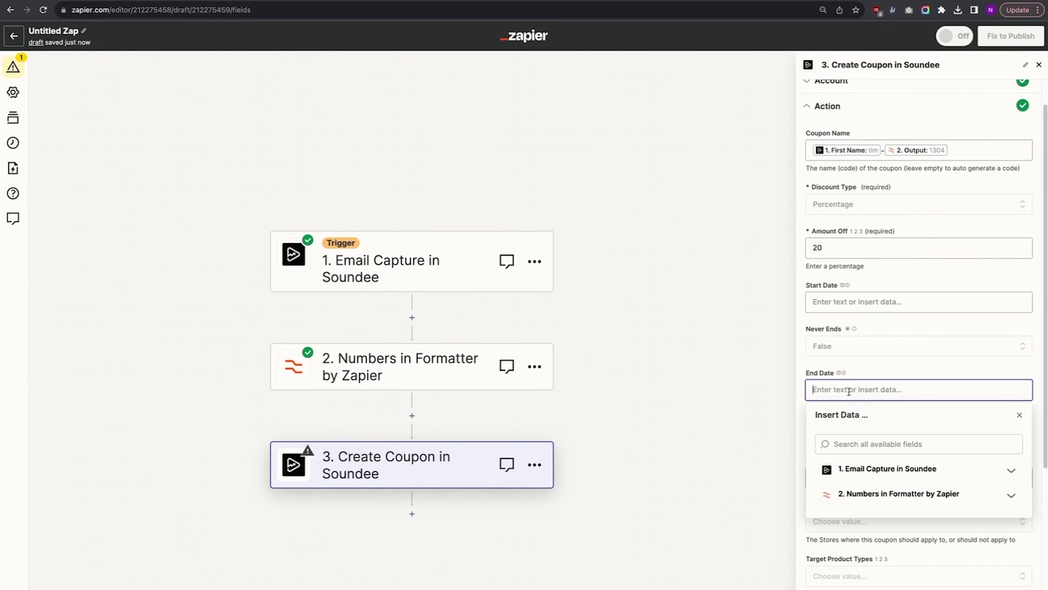
text(in 6 days)
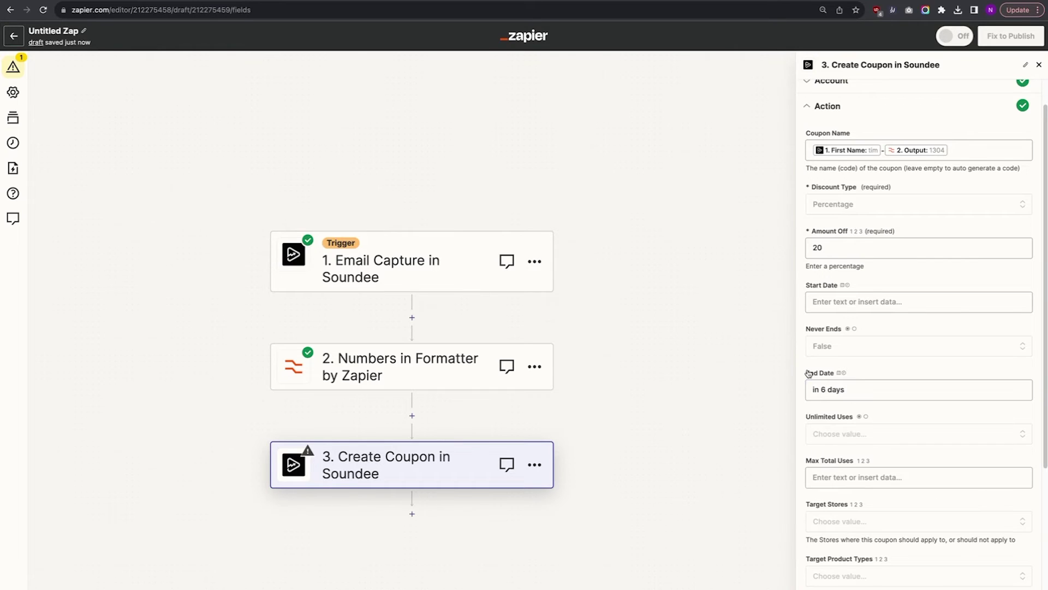
key(Escape)
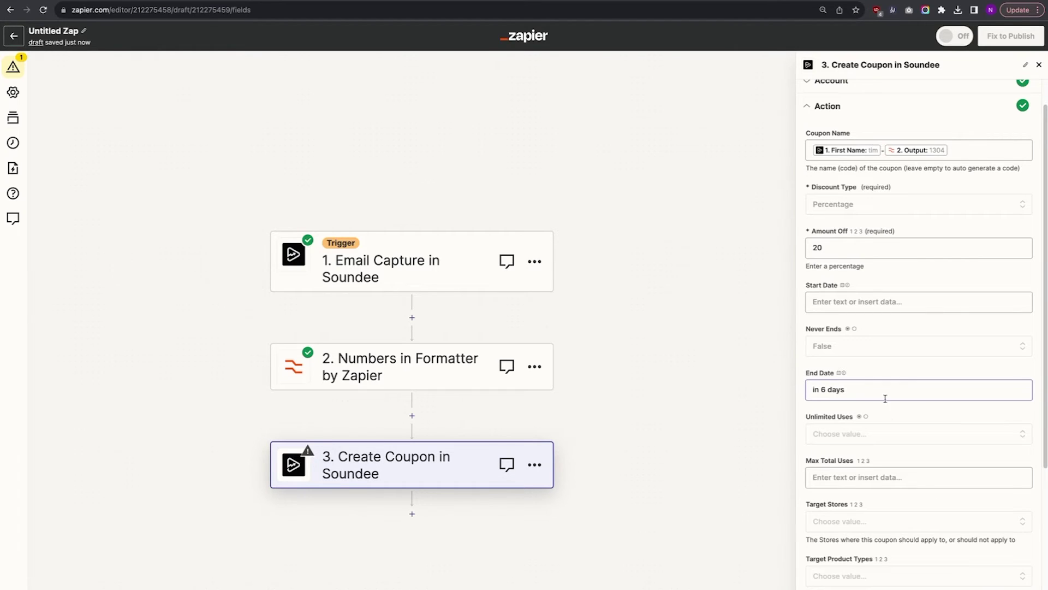
click(892, 415)
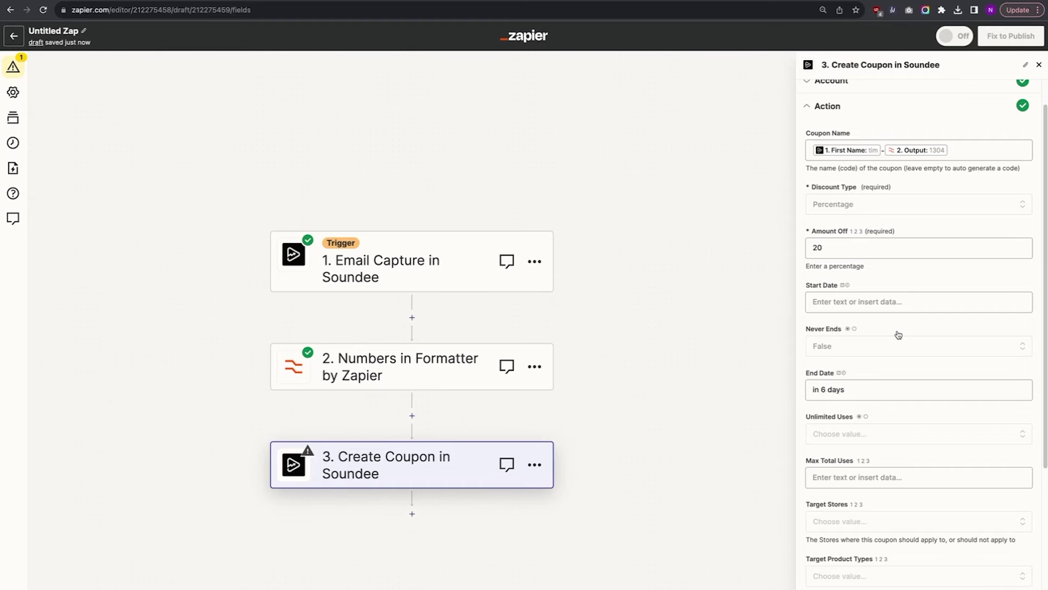
Step: Set the coupon's Unlimited Uses option to False and its max total uses to 1
click(867, 435)
click(865, 532)
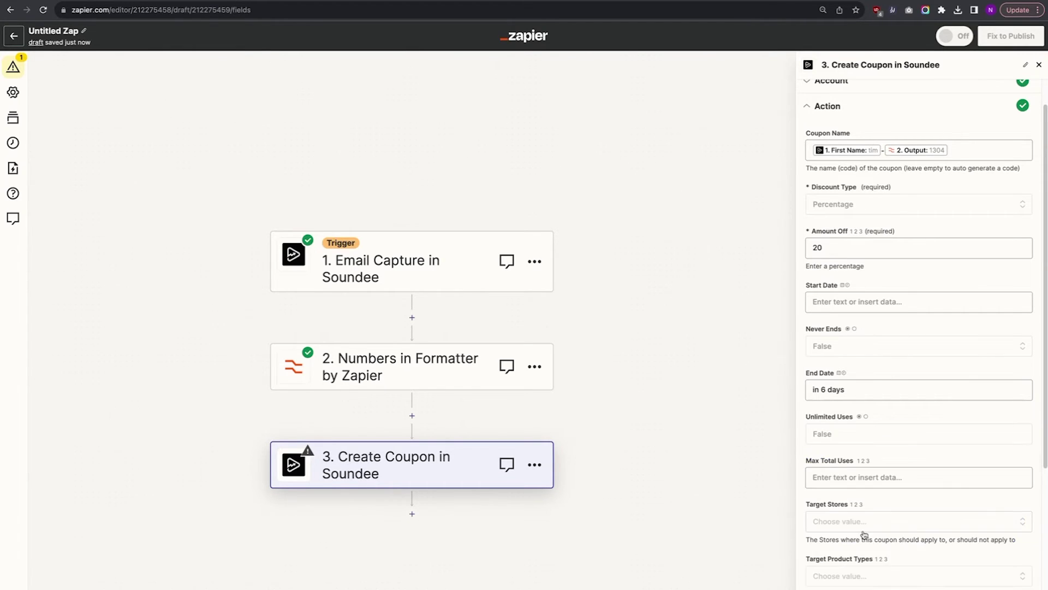
click(868, 481)
text(1)
click(856, 461)
Step: Set the coupon's target licenses to Basic ($2), Premium ($75) and Unlimited ($150)
scroll(856, 462, down, 3)
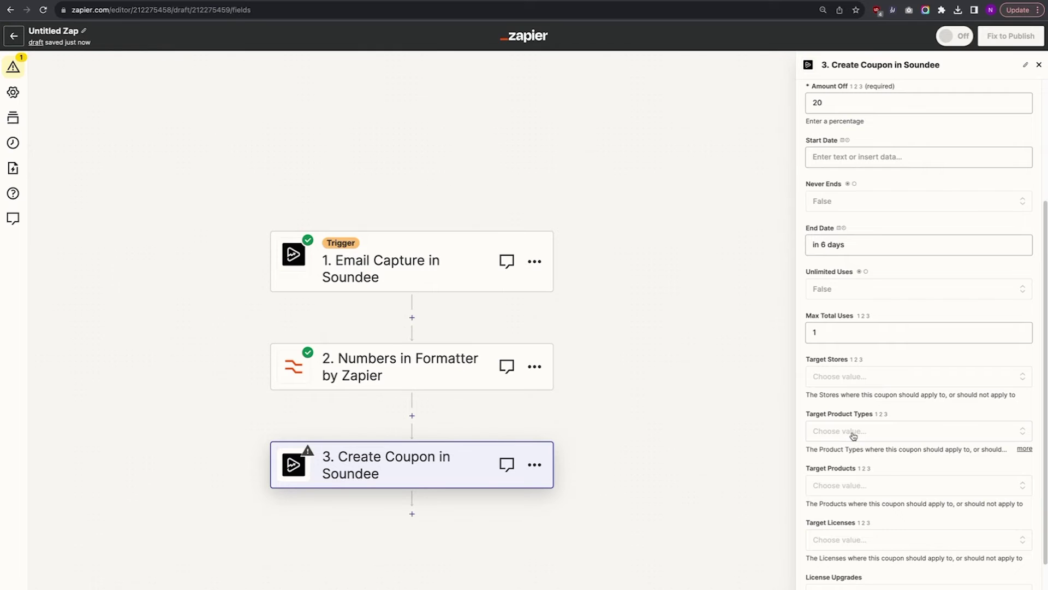
scroll(853, 436, down, 2)
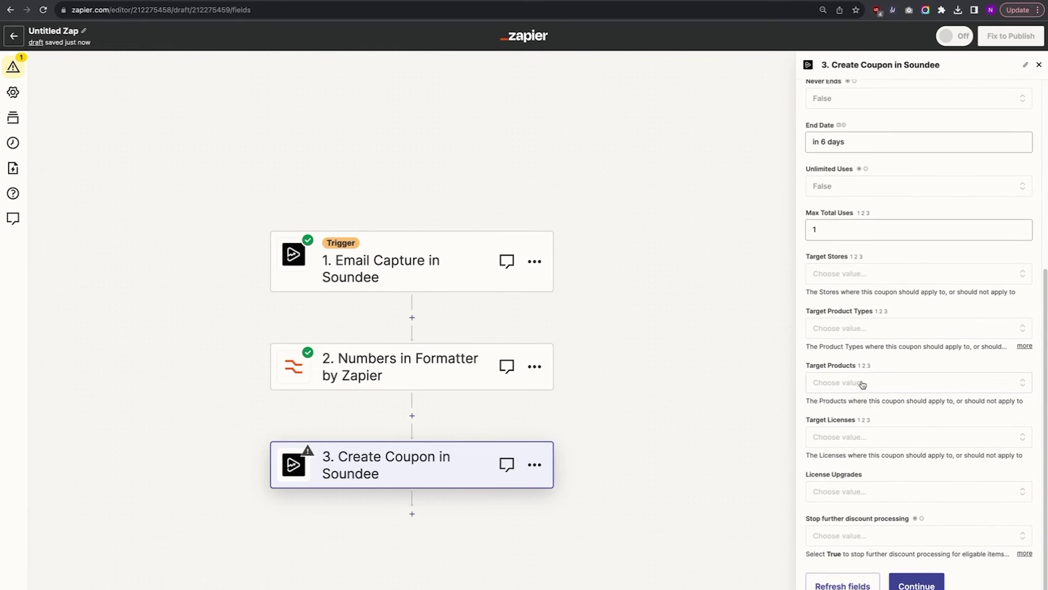
click(847, 441)
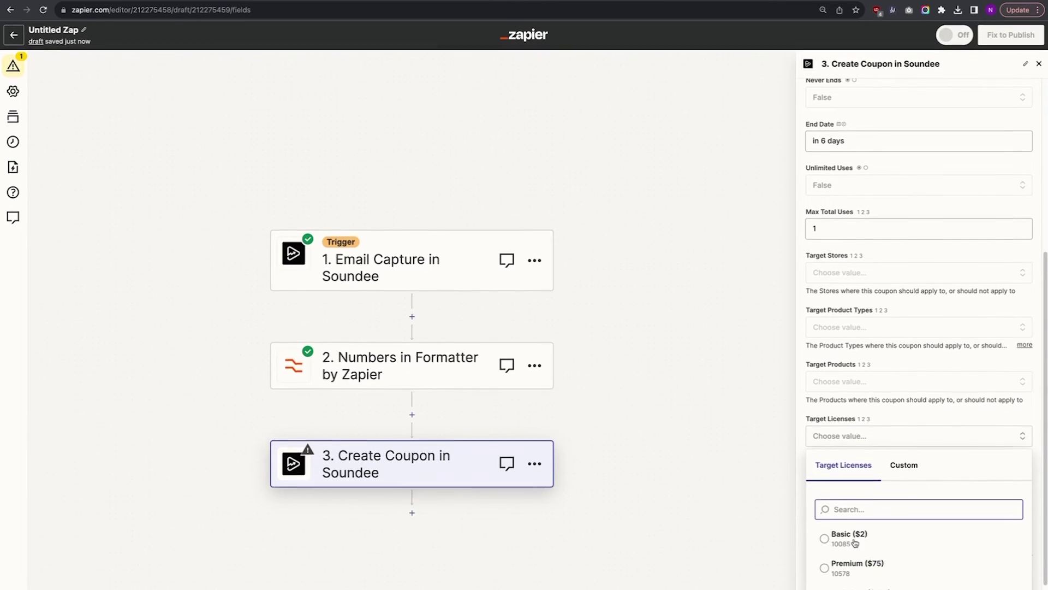
click(854, 537)
click(848, 463)
scroll(855, 532, down, 2)
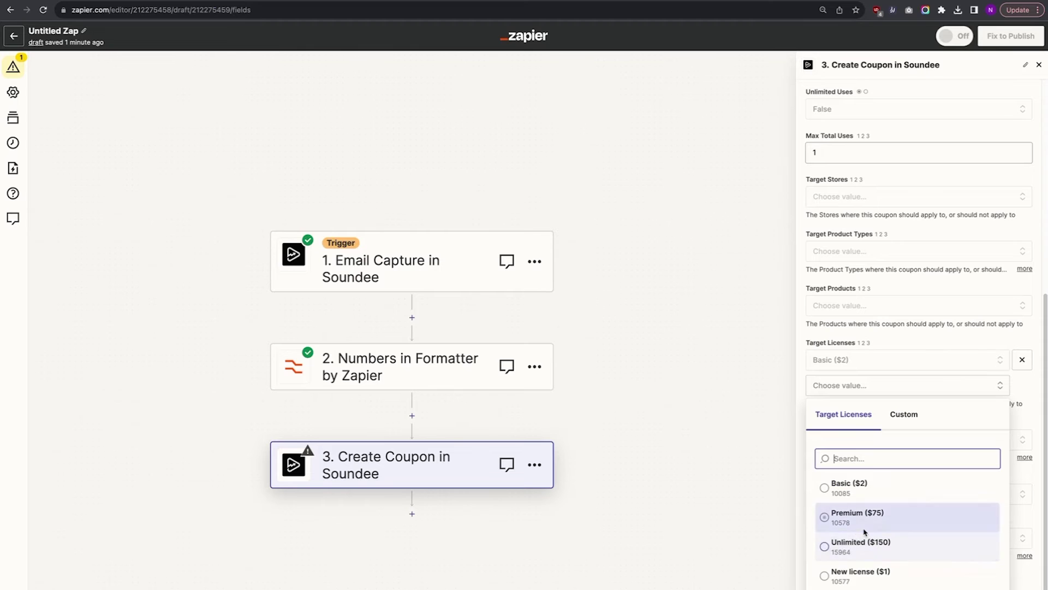
click(860, 525)
click(847, 415)
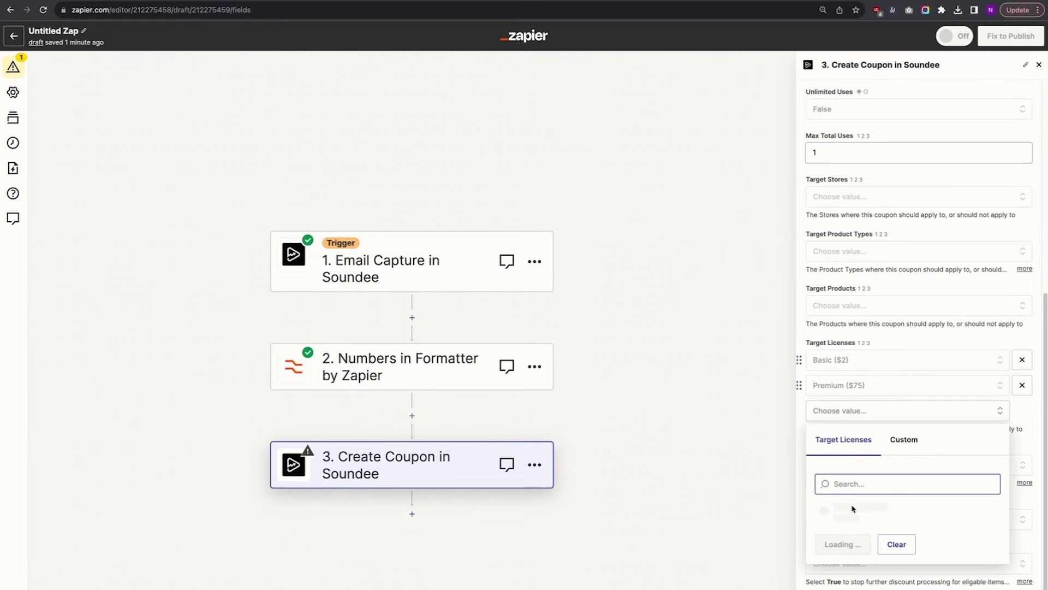
click(855, 571)
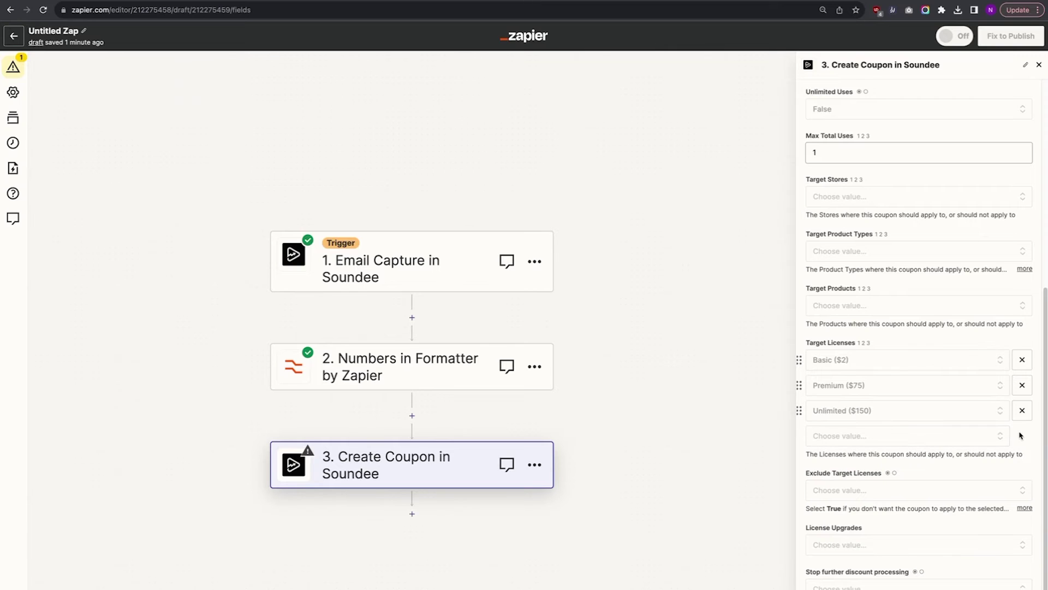
Step: Complete the Create Coupon setup and test the step by sending a coupon to Soundee
scroll(961, 502, down, 1)
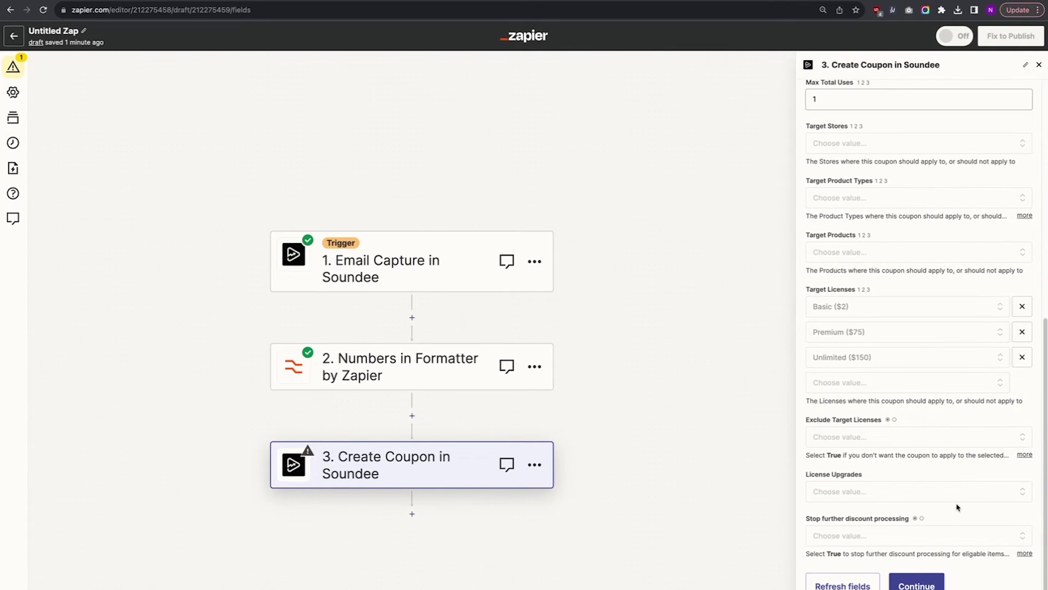
click(924, 578)
click(920, 578)
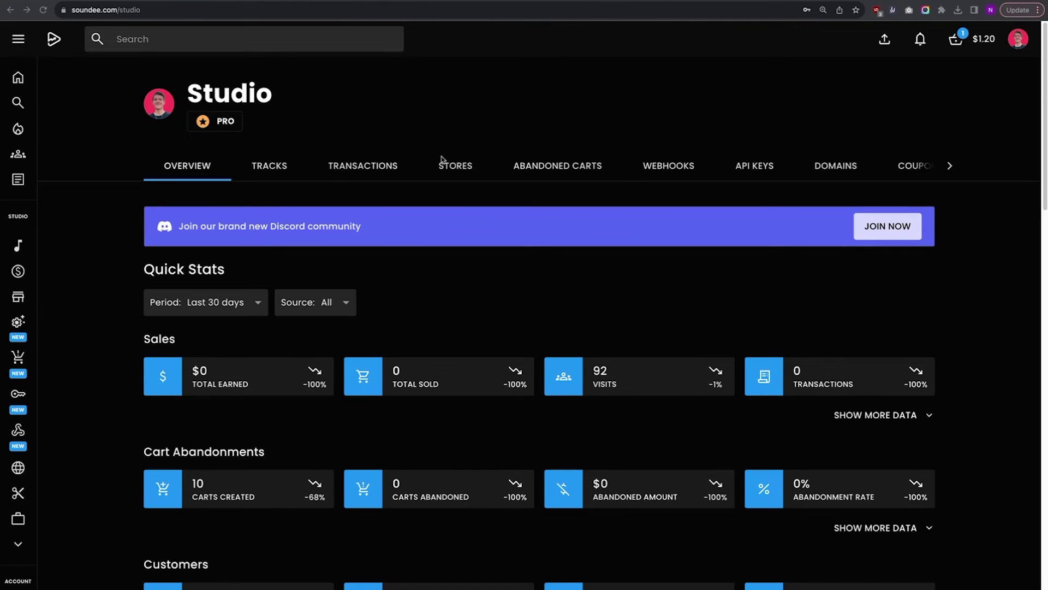
Step: Switch to Soundee Studio and check the newly created coupon's discount, period, usage limit and selected licenses, then return to the Zap
click(906, 166)
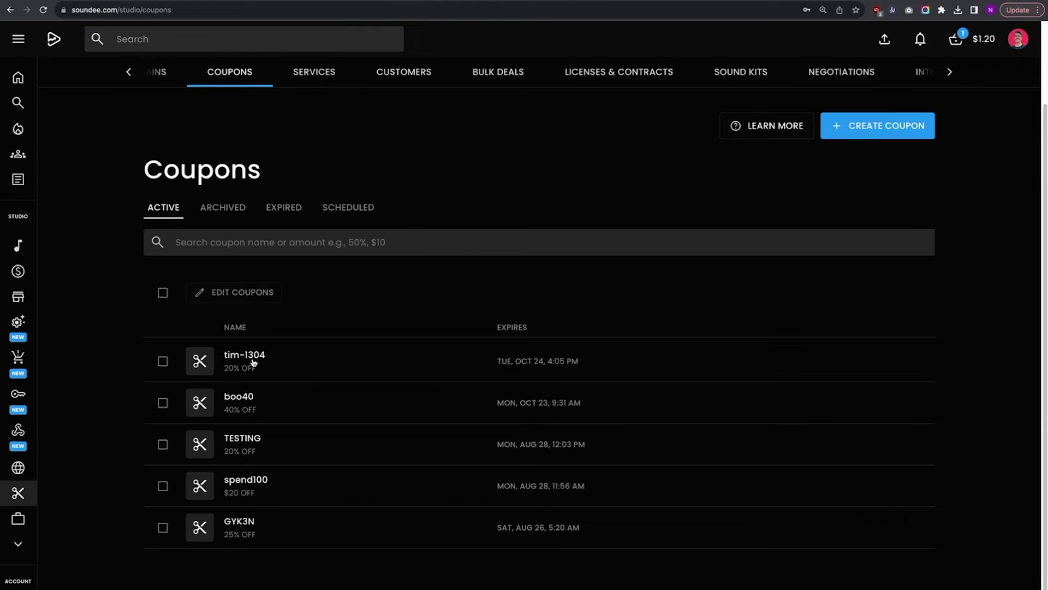
click(253, 361)
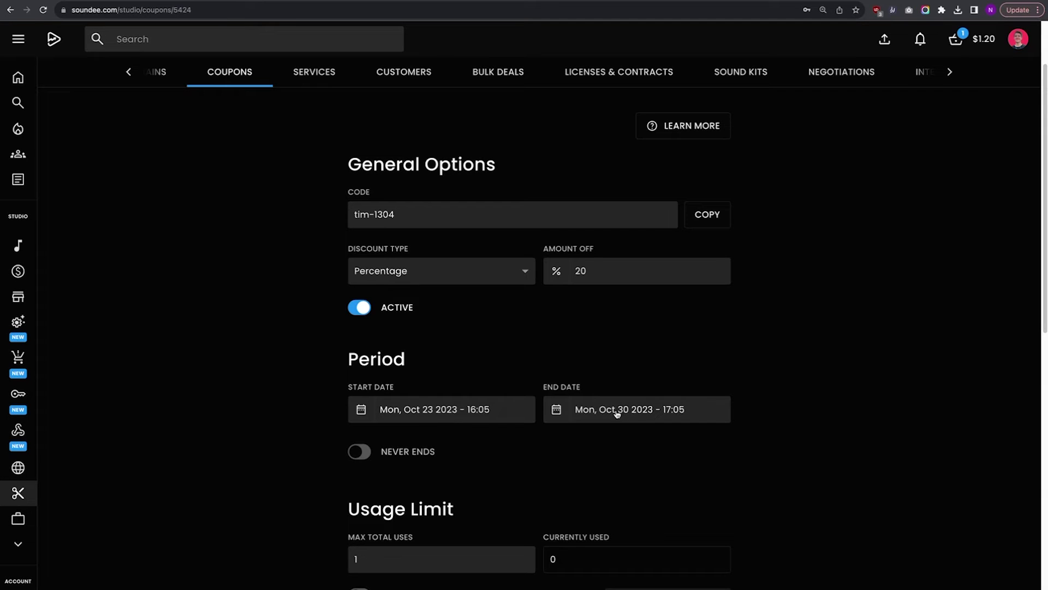
scroll(615, 400, down, 3)
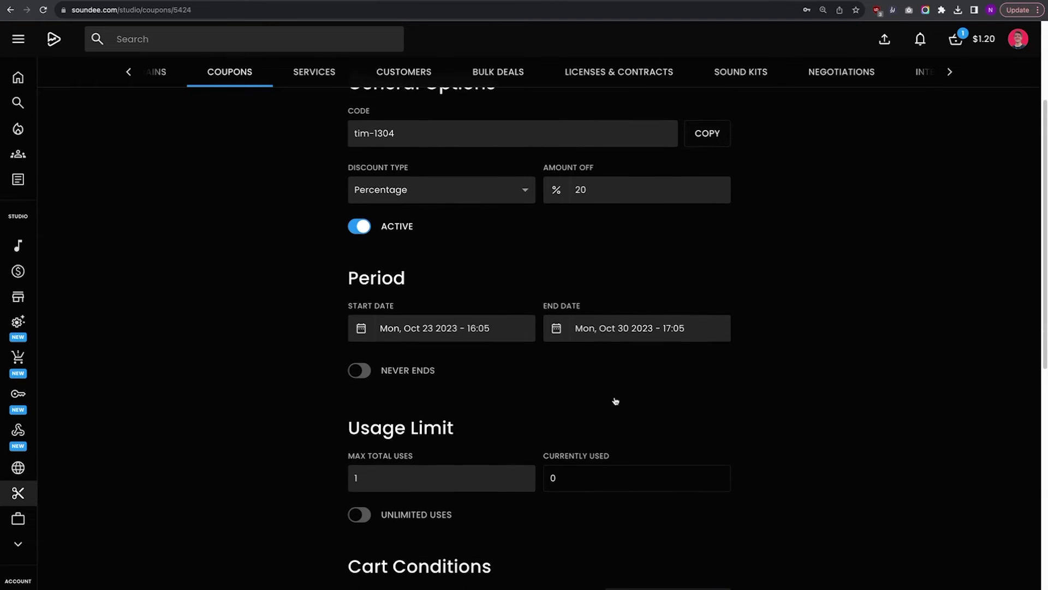
scroll(675, 322, down, 10)
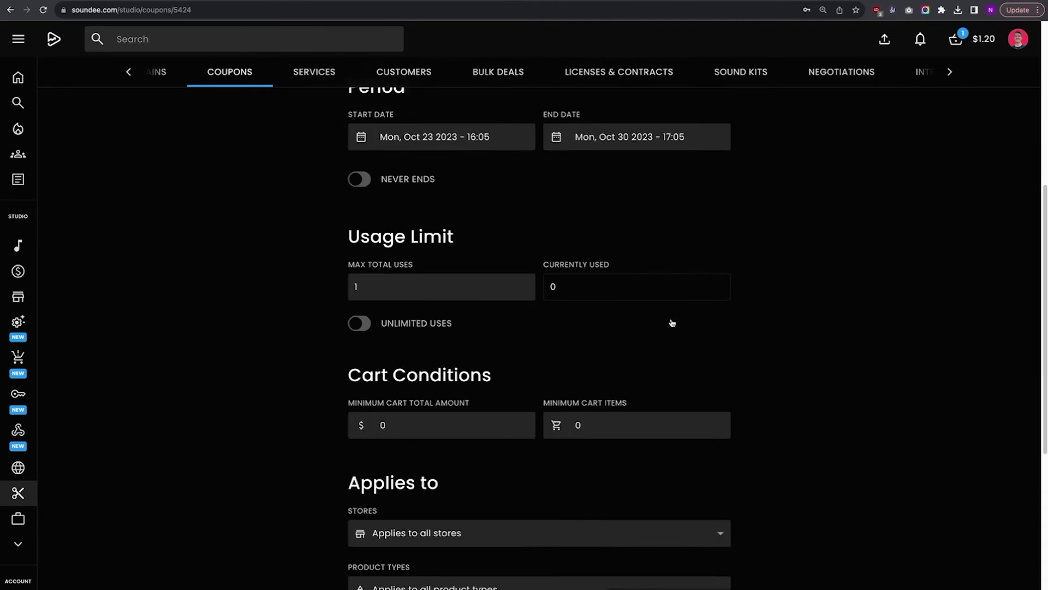
scroll(561, 230, down, 5)
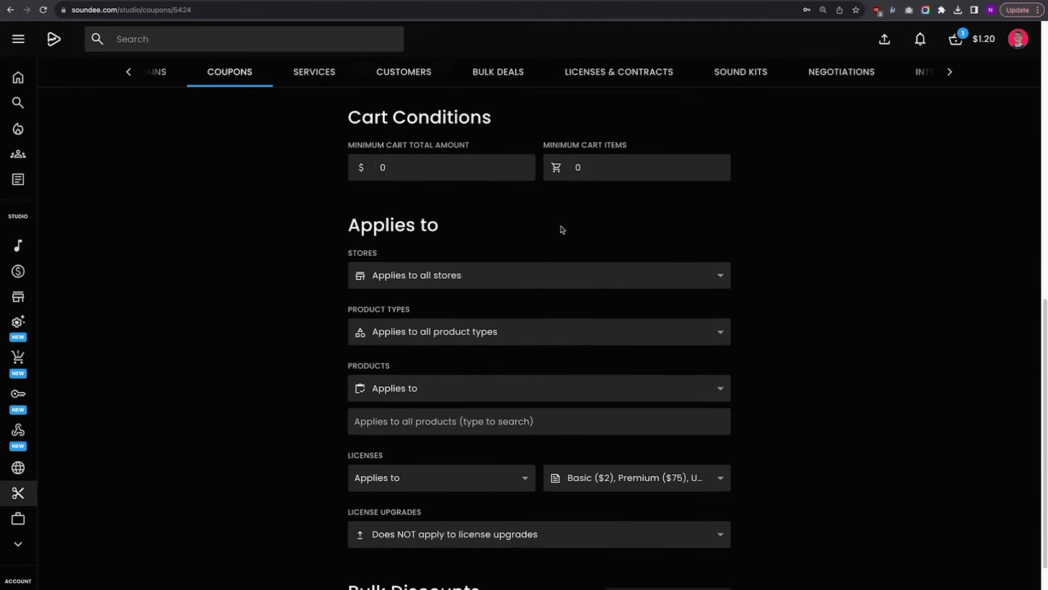
click(598, 359)
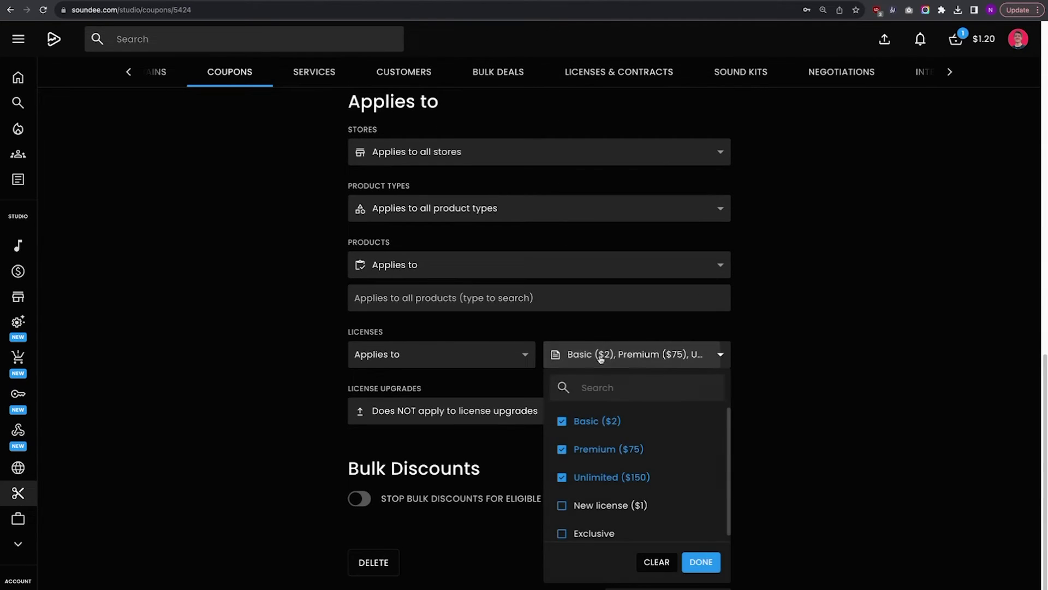
click(786, 398)
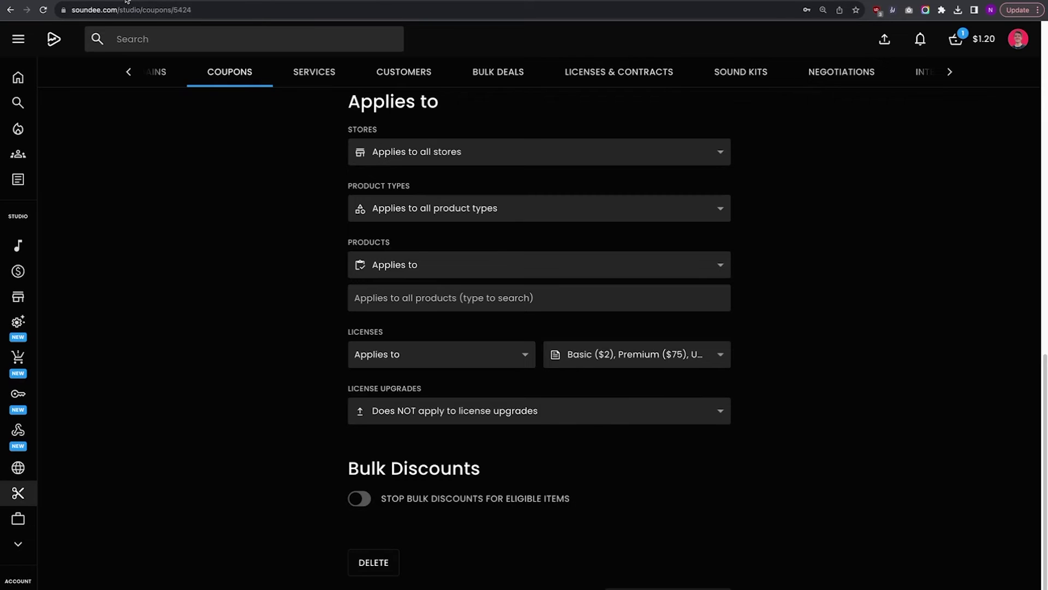
click(127, 2)
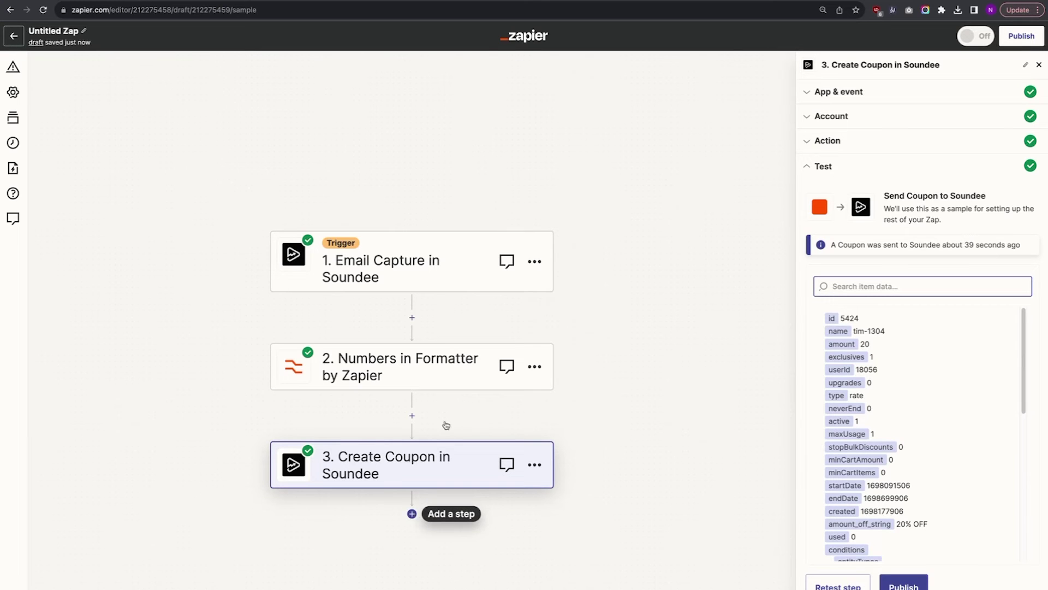
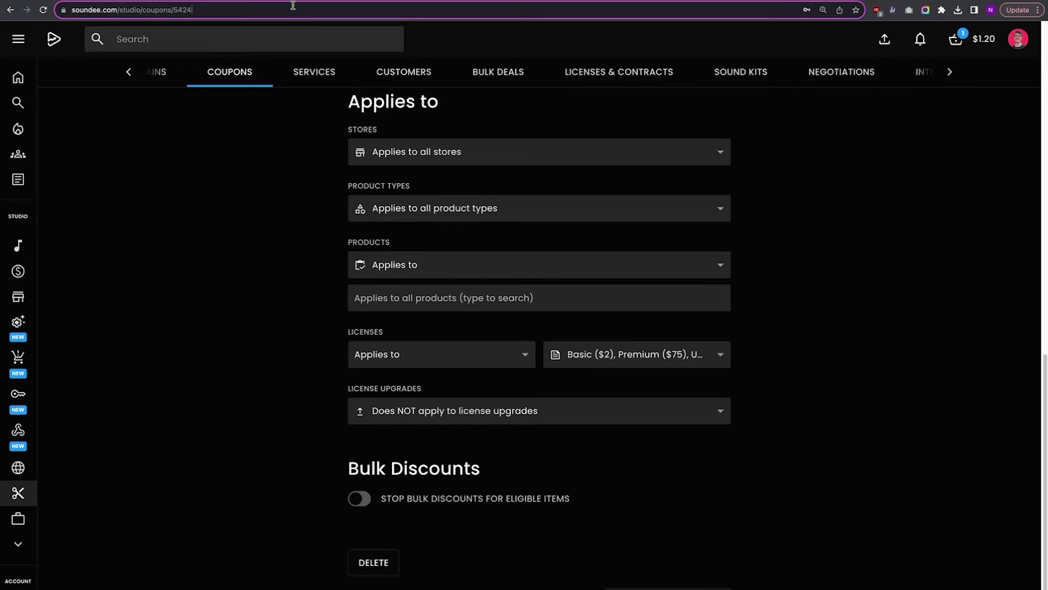
Step: Switch to ConvertKit at convertkit.com and log in to the account dashboard
click(294, 5)
text(co)
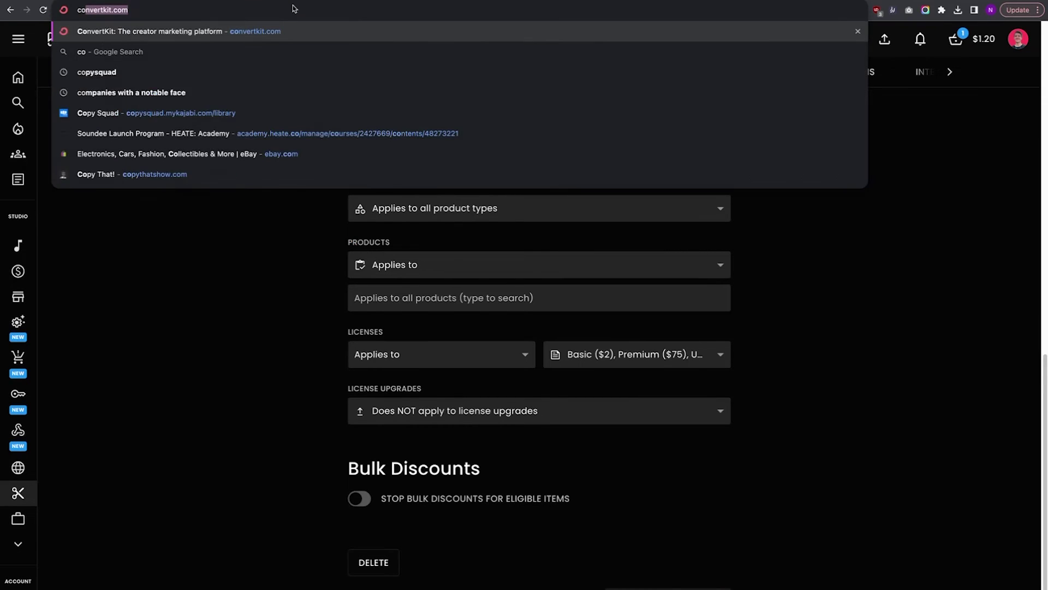
key(Return)
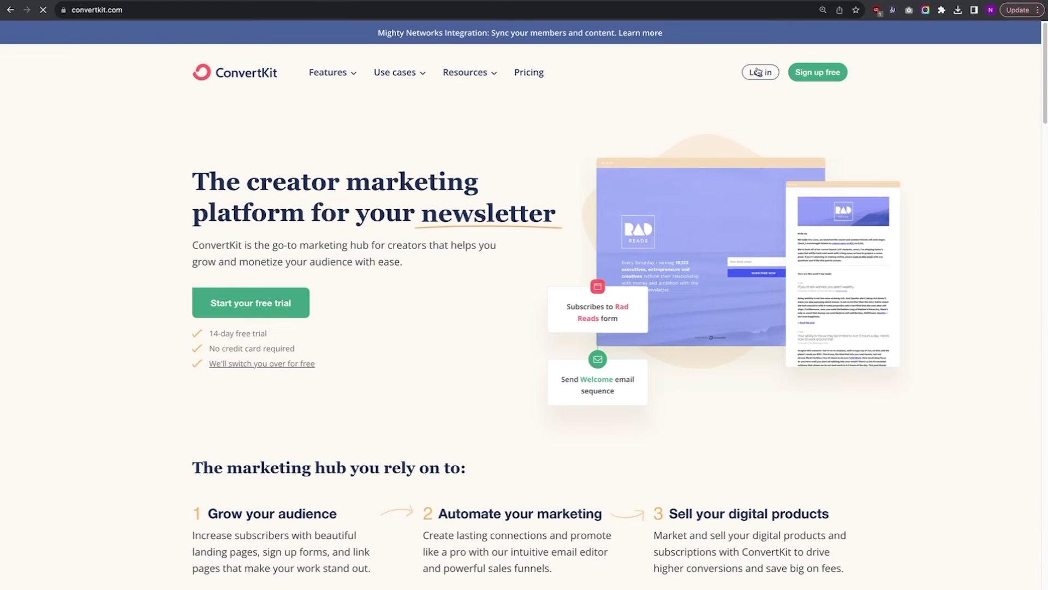
click(758, 72)
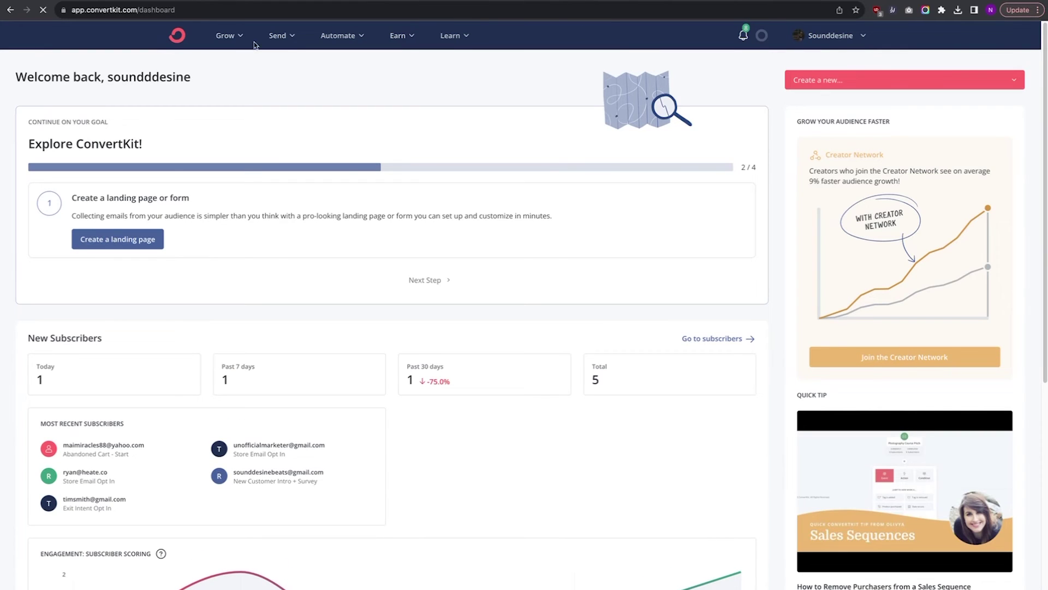
Step: Open the ConvertKit subscriber list and view the profile of the subscriber with first name "Testing"
click(226, 36)
click(256, 66)
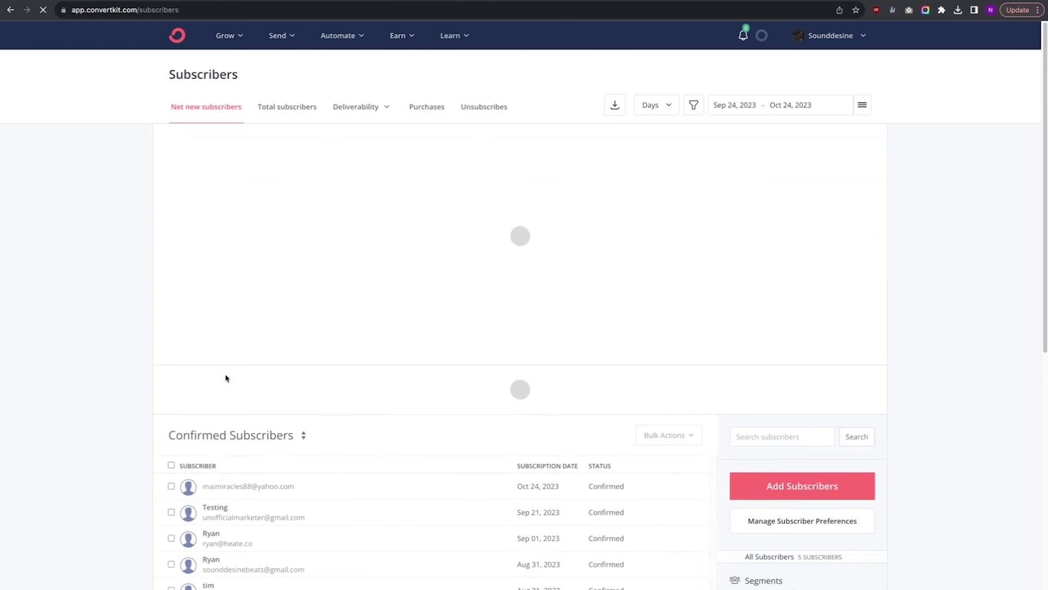
click(215, 515)
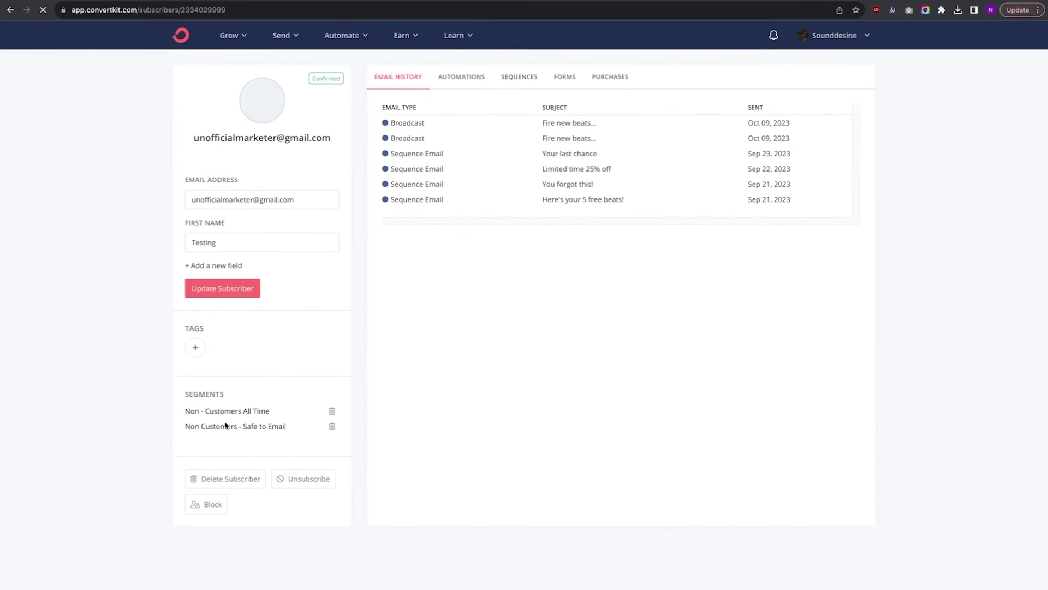
Step: Add a custom field named "TEST - Exit Intent Personalized Coupon" to the subscriber profile and save the subscriber
scroll(233, 395, down, 5)
click(216, 366)
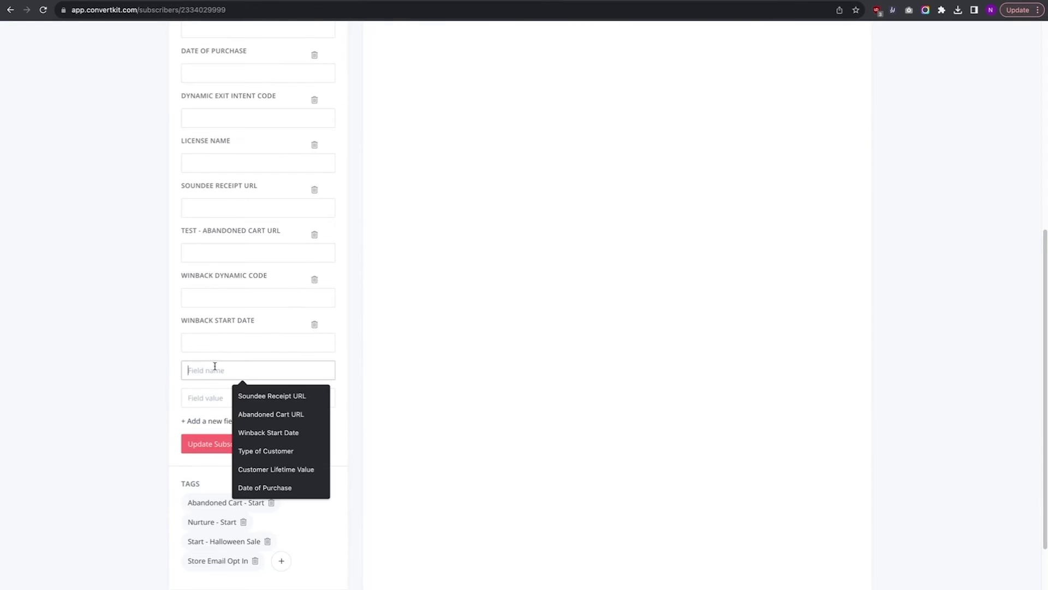
text(TEST -)
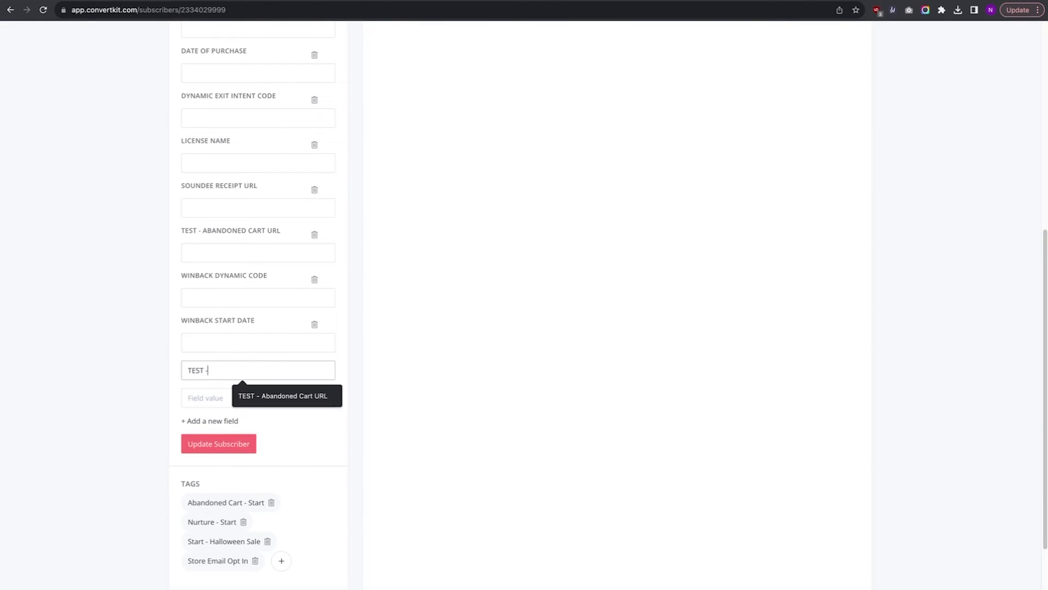
text( Exit Intent Personalized Coupon)
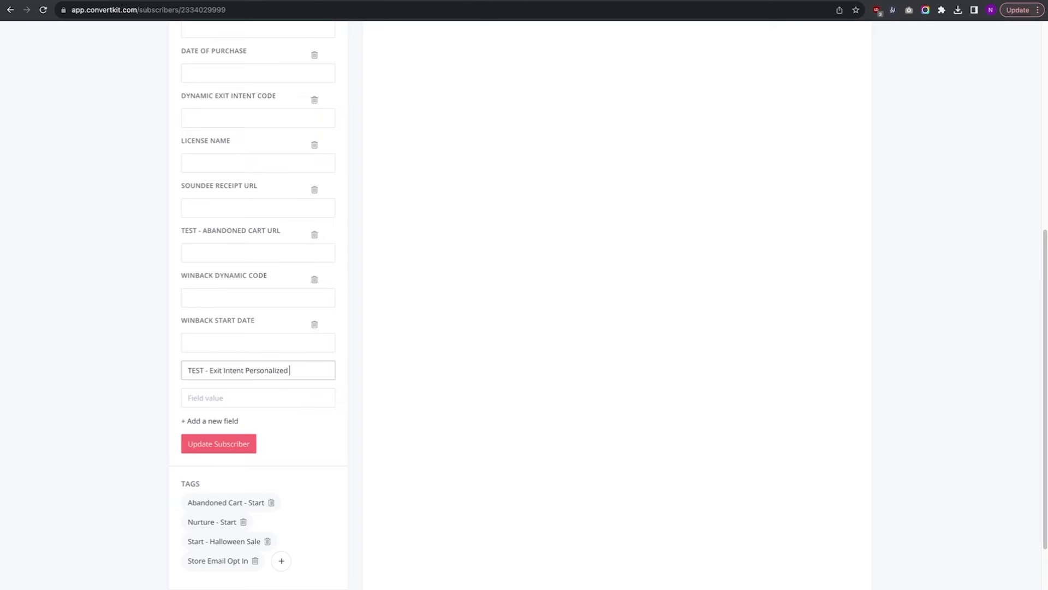
click(219, 445)
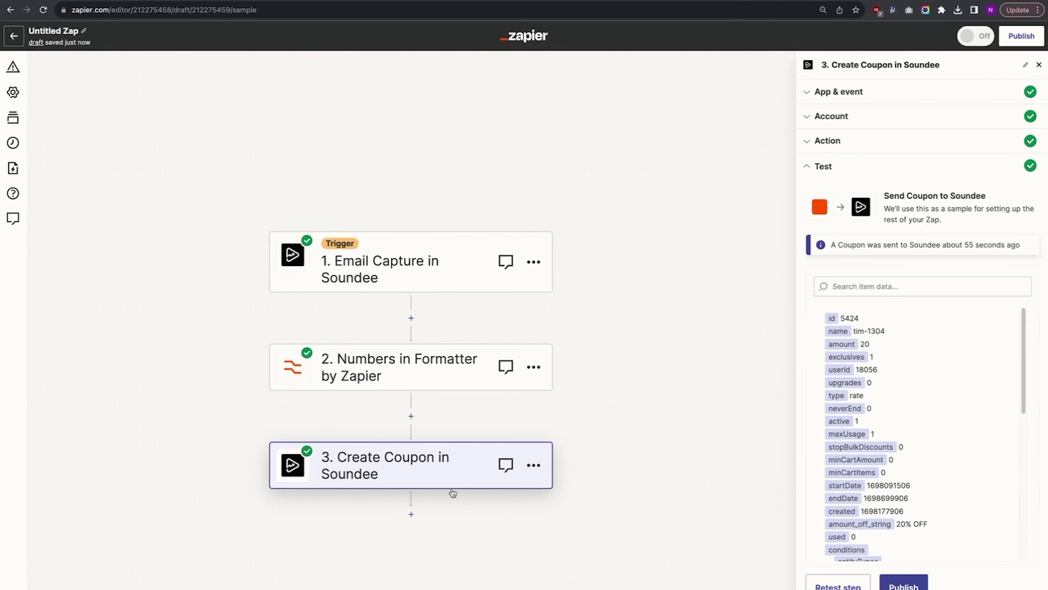
Step: In the Zap, add a ConvertKit action after Create Coupon with the event Add Tag to Subscriber
click(412, 514)
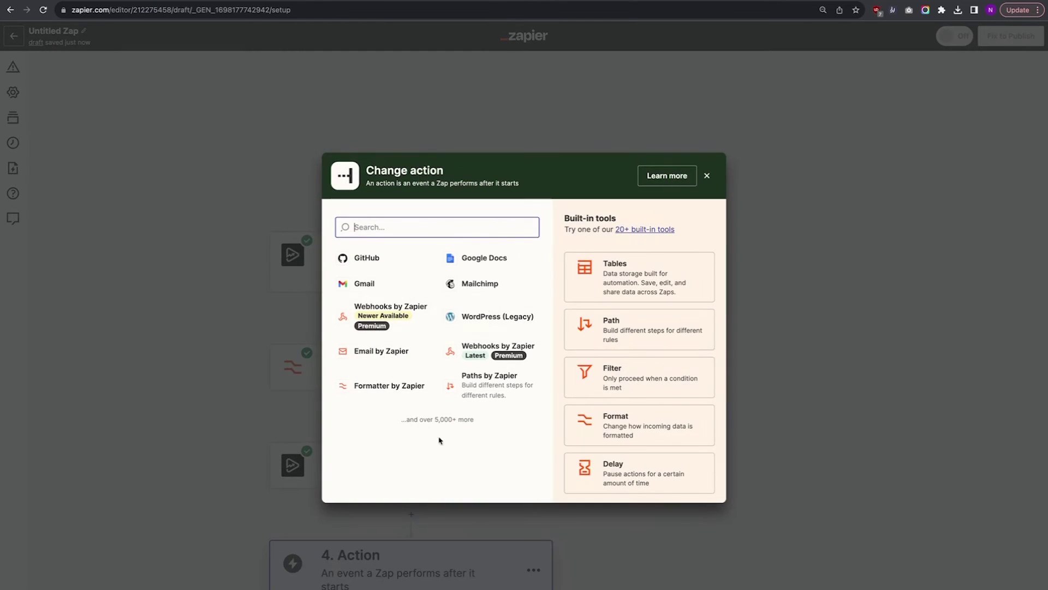
text(conv)
click(398, 262)
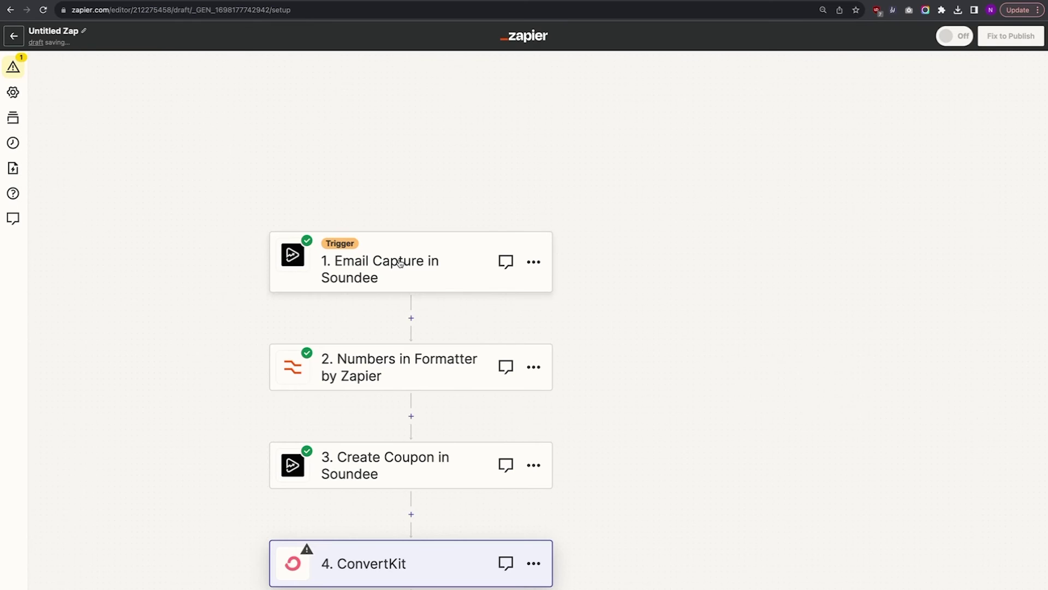
click(882, 172)
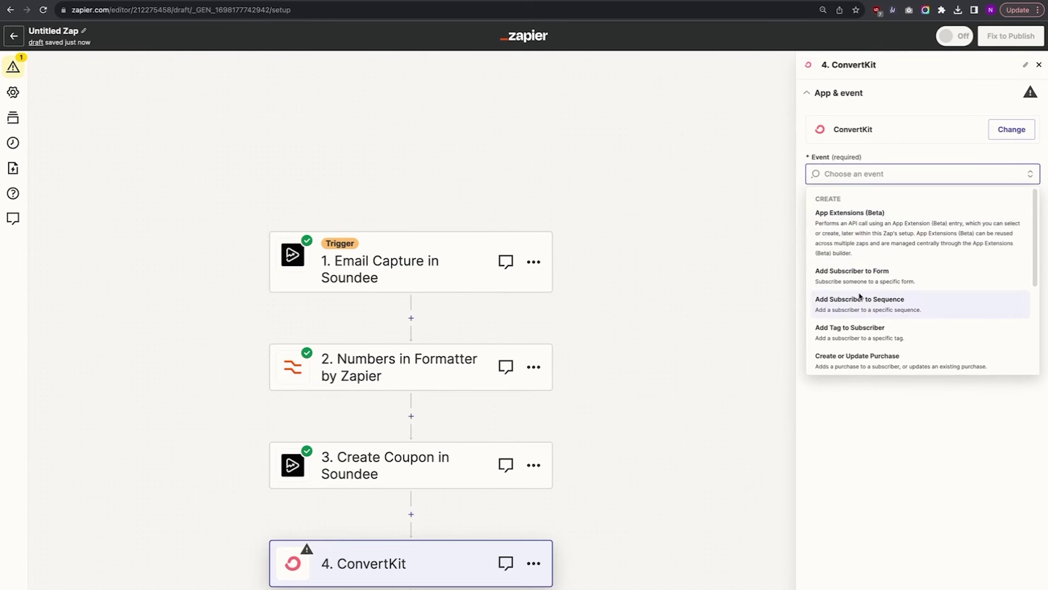
click(853, 331)
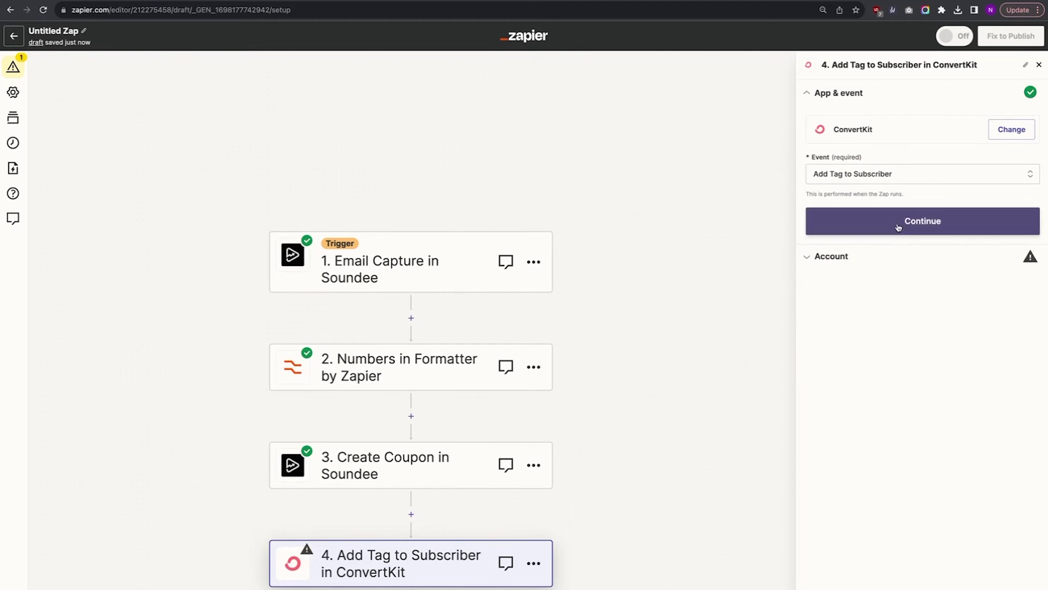
click(906, 223)
Step: Choose the connected ConvertKit account for the Add Tag to Subscriber action and continue to its fields
click(1009, 155)
click(928, 297)
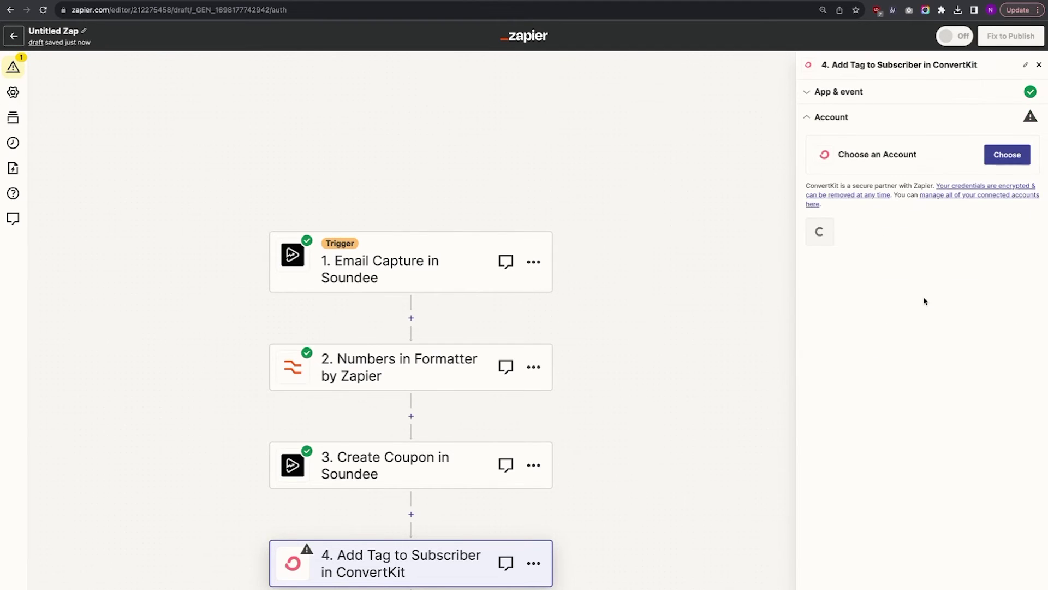
click(836, 235)
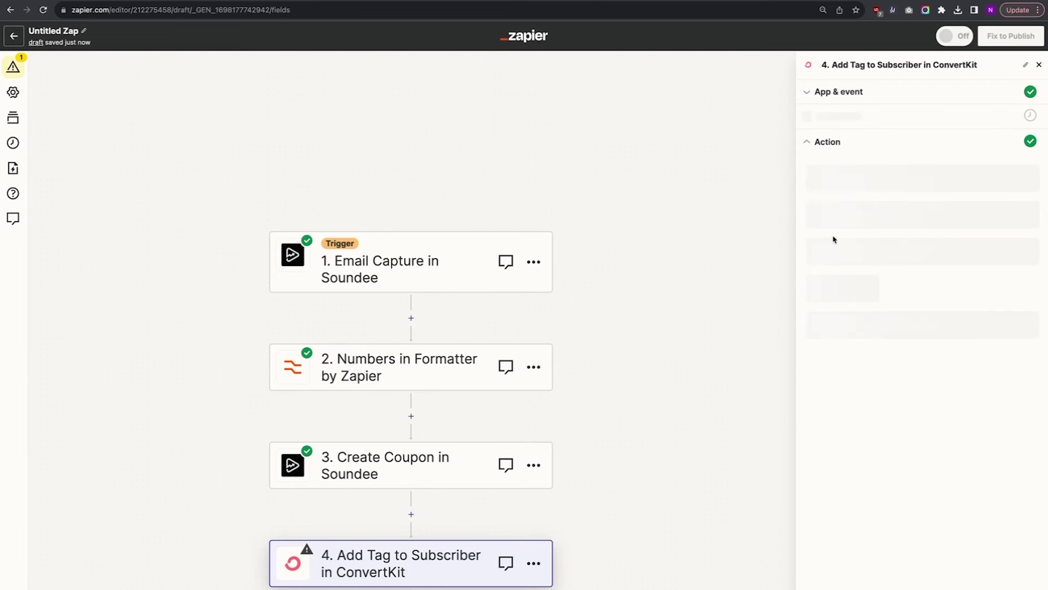
Step: Set the action's tag to Exit Intent Opt In
click(853, 186)
text(exit)
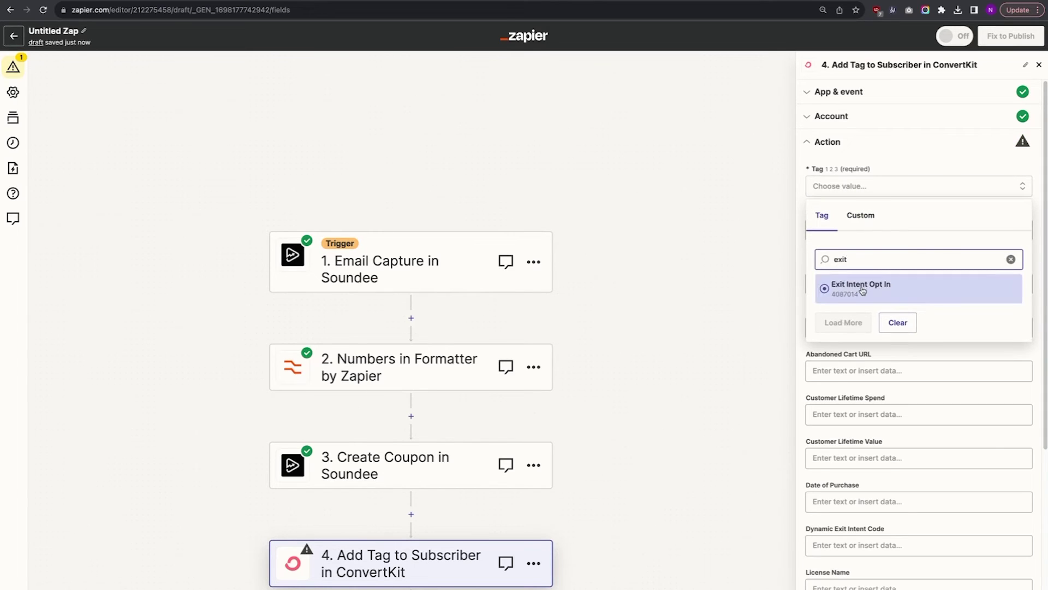
click(863, 290)
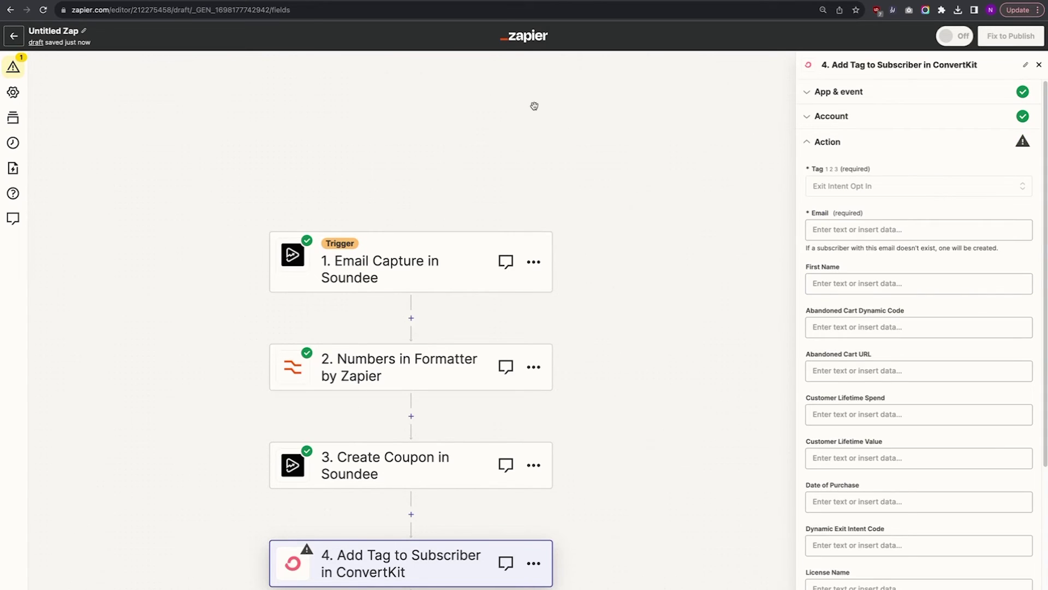
click(859, 285)
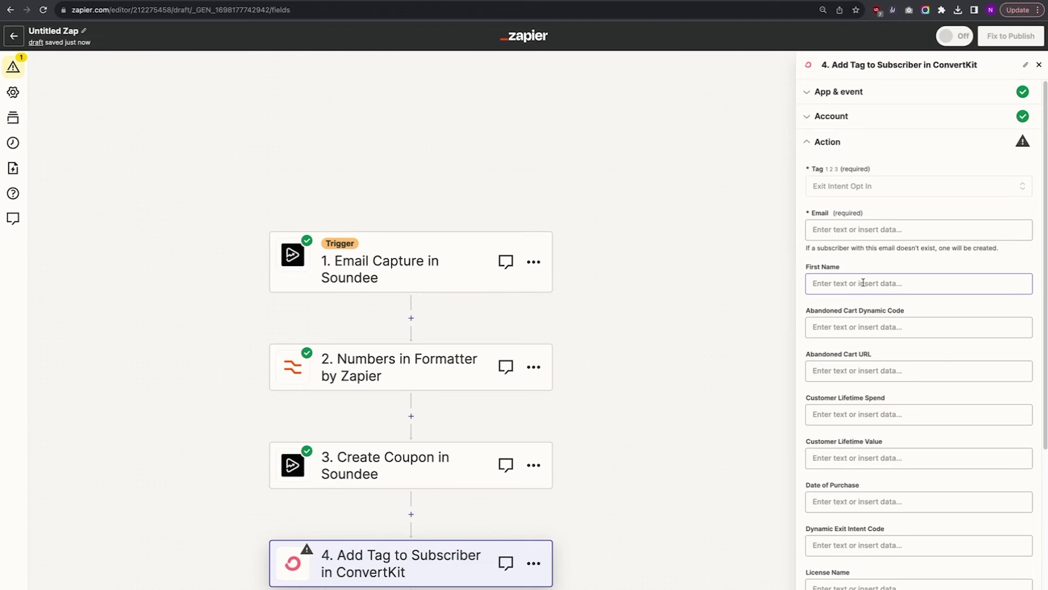
click(863, 283)
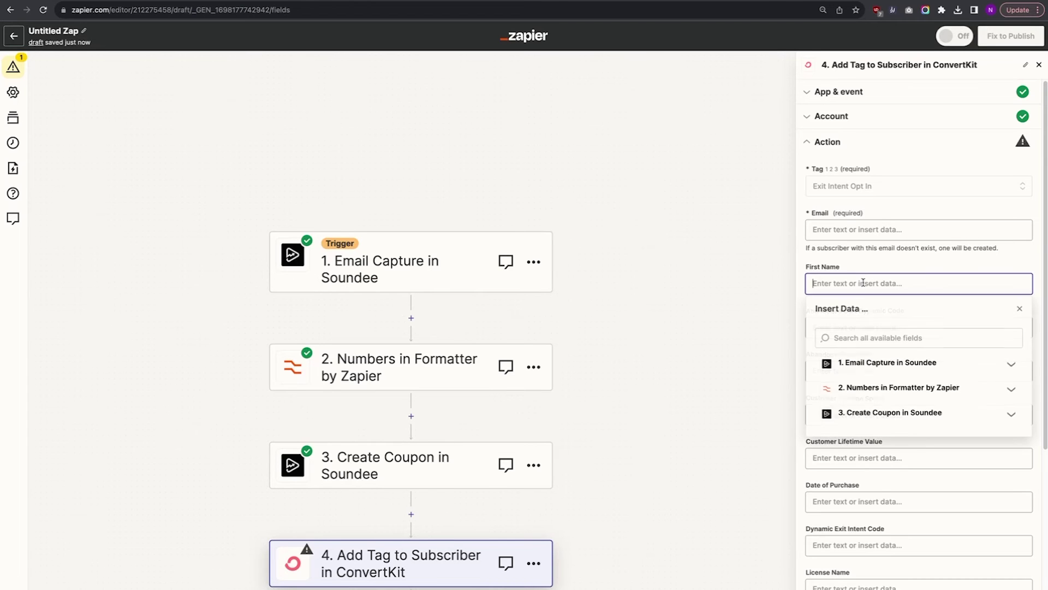
click(868, 365)
click(857, 388)
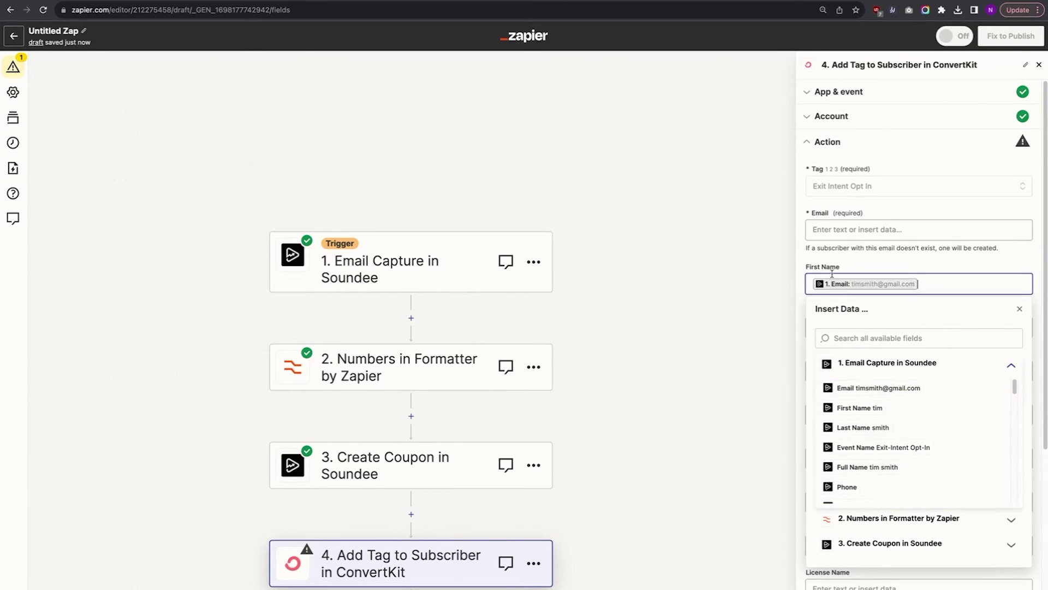
click(806, 256)
click(859, 232)
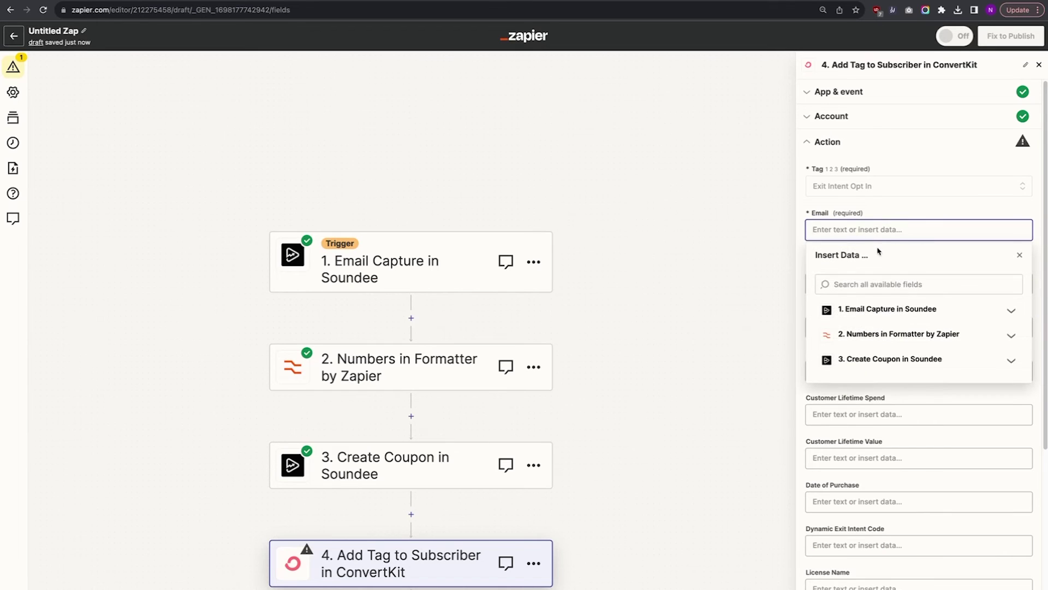
click(859, 279)
click(807, 255)
click(832, 283)
key(BackSpace)
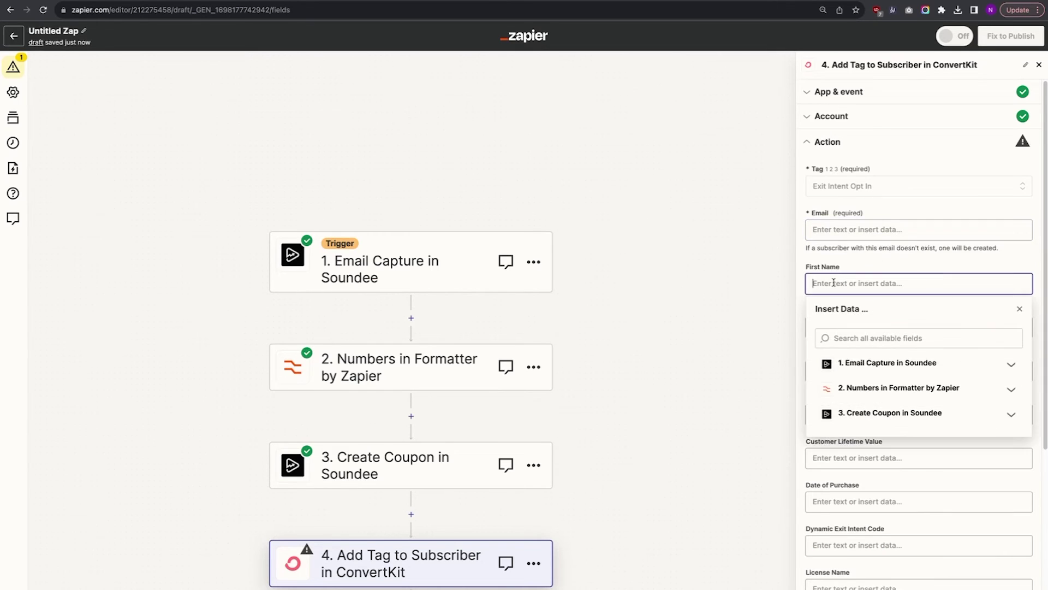
Step: Map the action's Email and First Name fields to the Email and First Name values from the Email Capture trigger
click(836, 256)
click(836, 232)
click(864, 310)
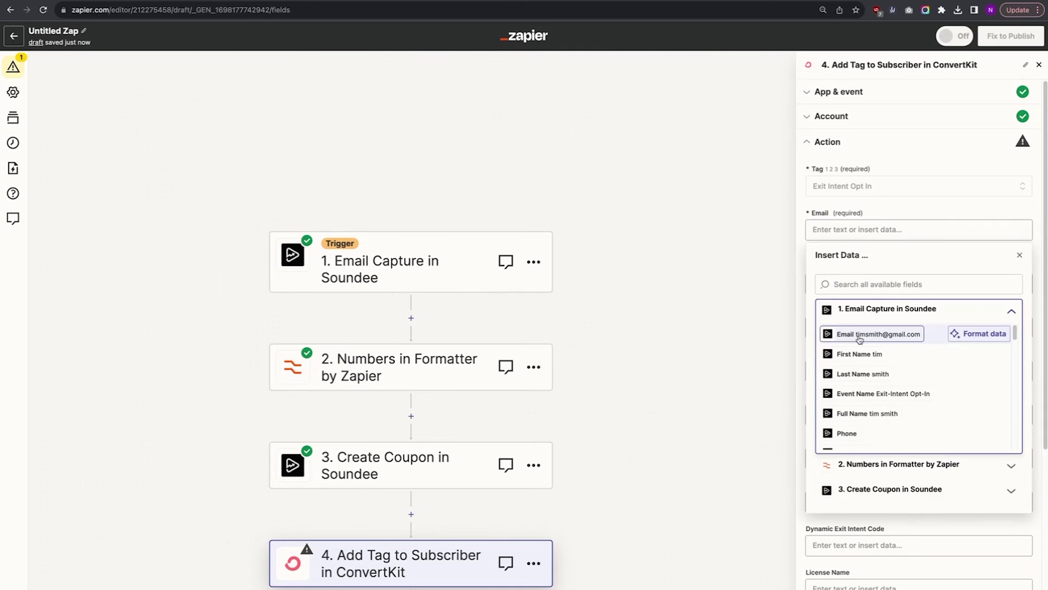
click(859, 334)
click(852, 283)
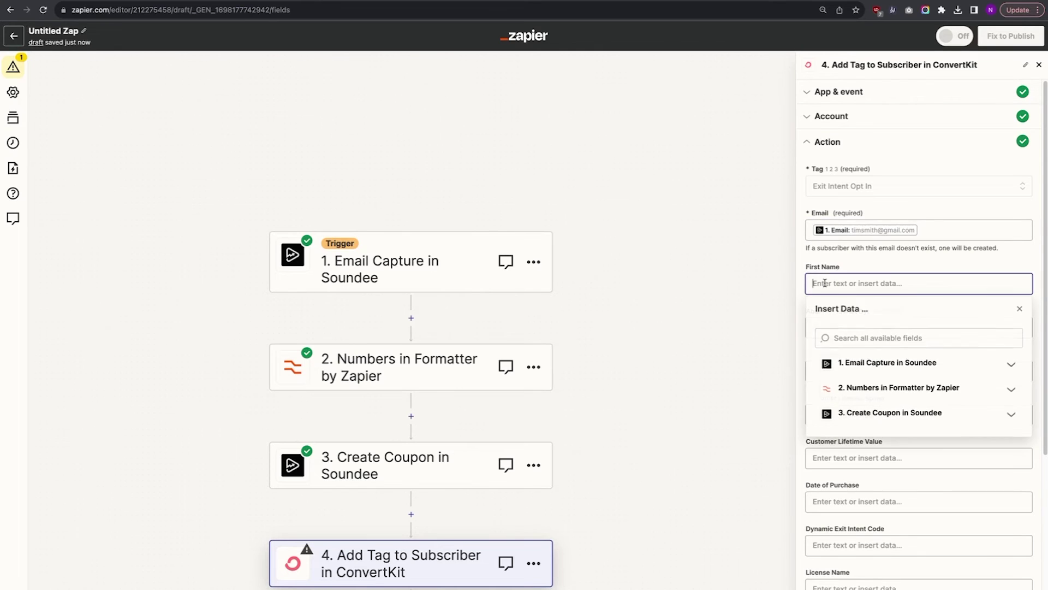
click(854, 363)
click(851, 405)
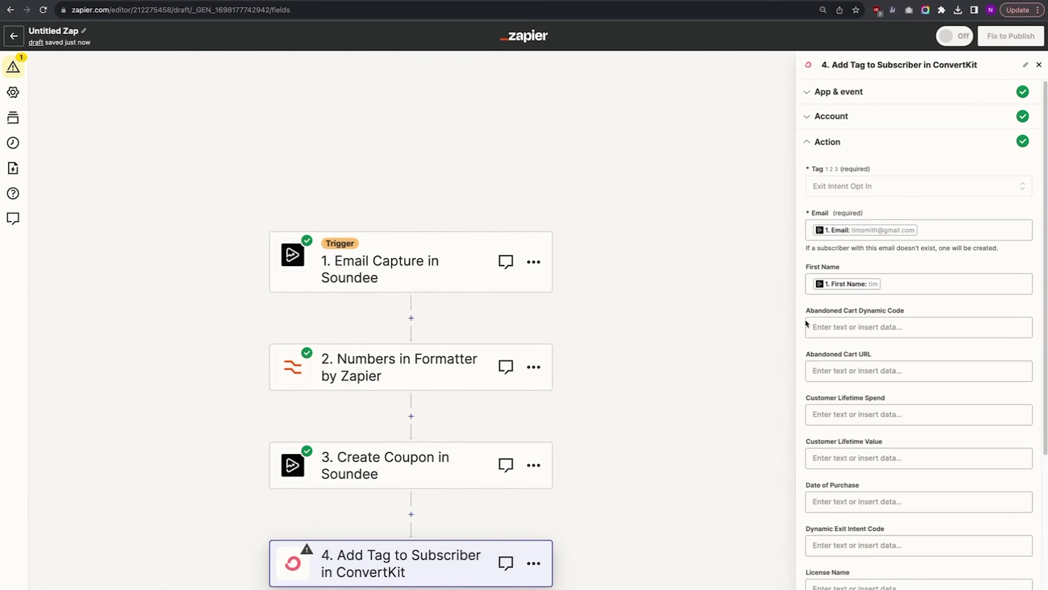
Step: Map TEST - Exit Intent Personalized Coupon to the Name output of the Create Coupon step, and test the action
scroll(805, 322, down, 5)
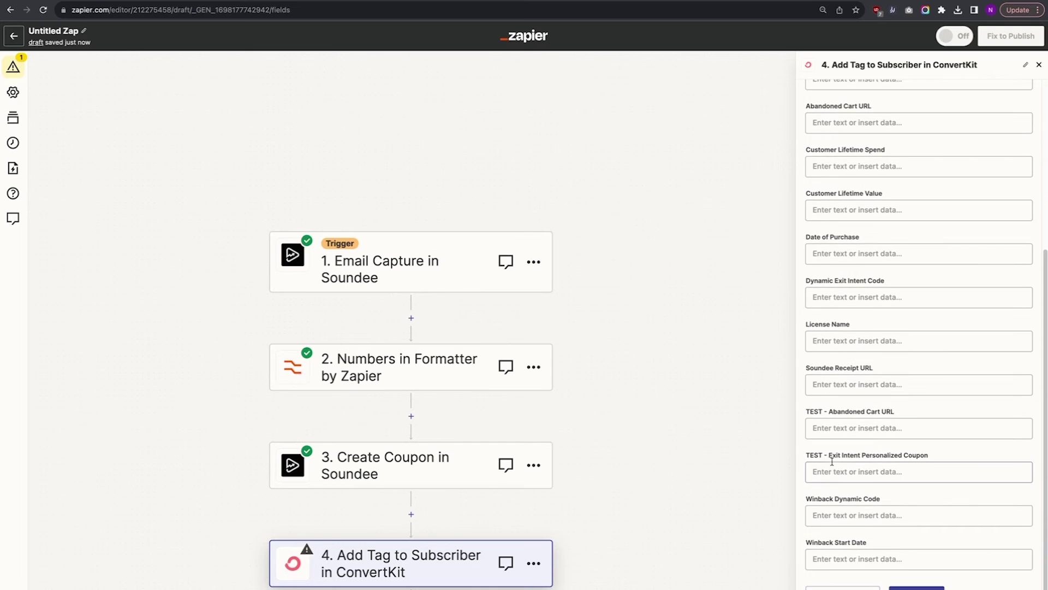
click(870, 474)
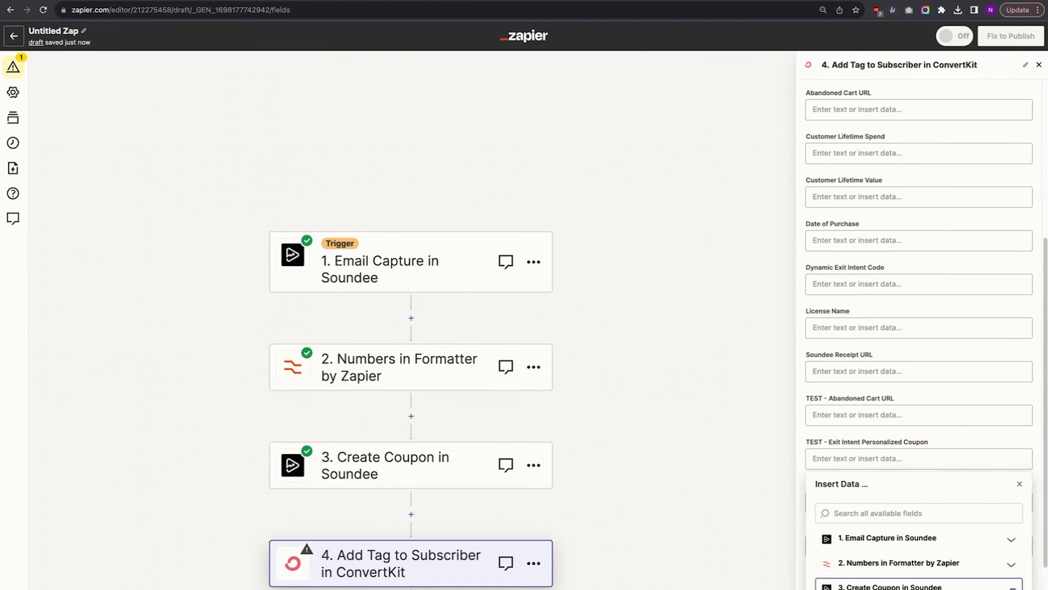
click(890, 585)
click(861, 560)
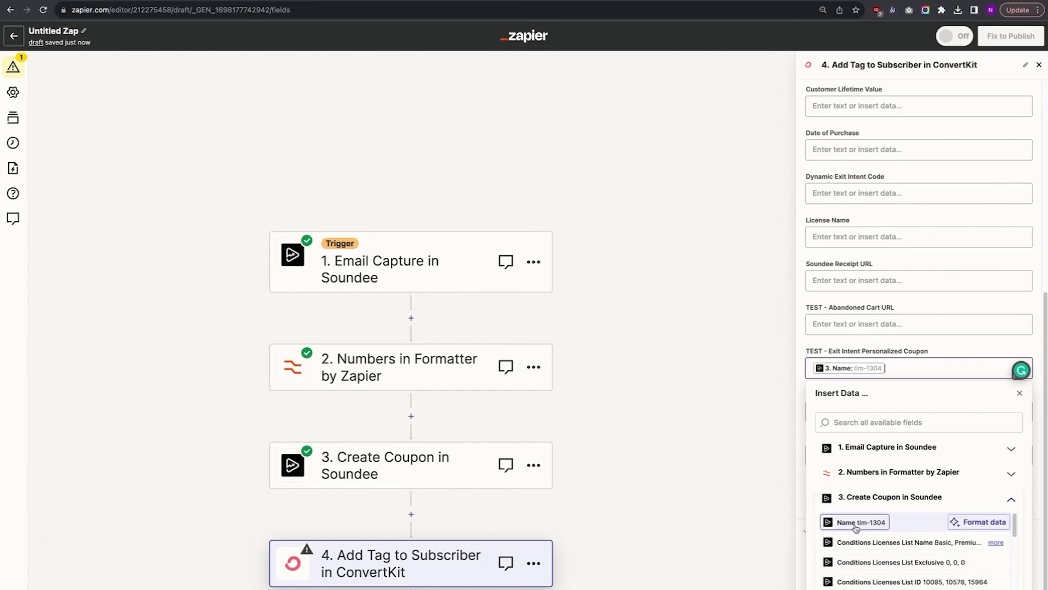
click(806, 445)
click(908, 582)
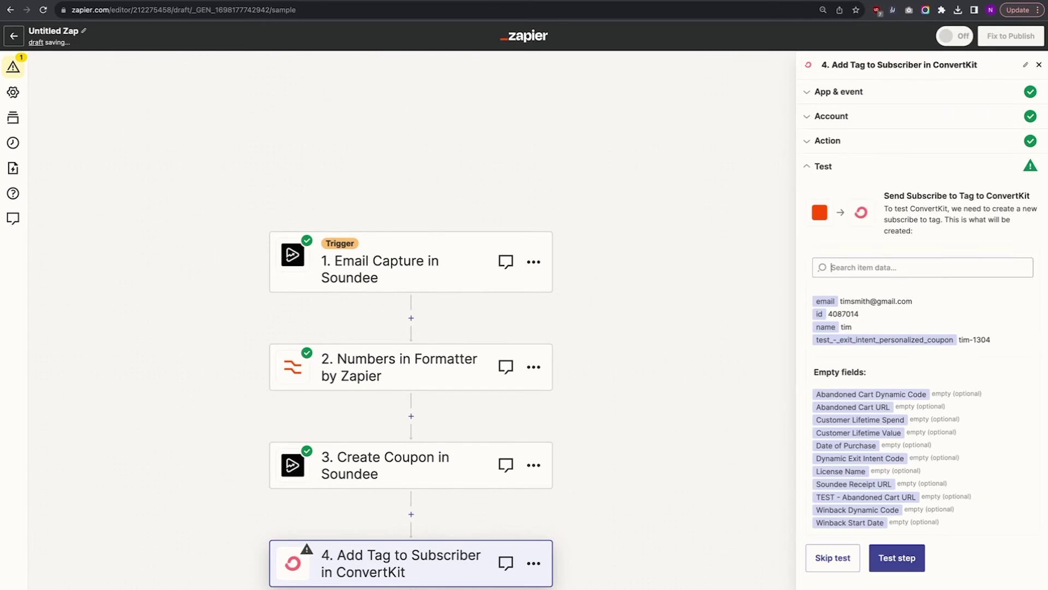
click(904, 566)
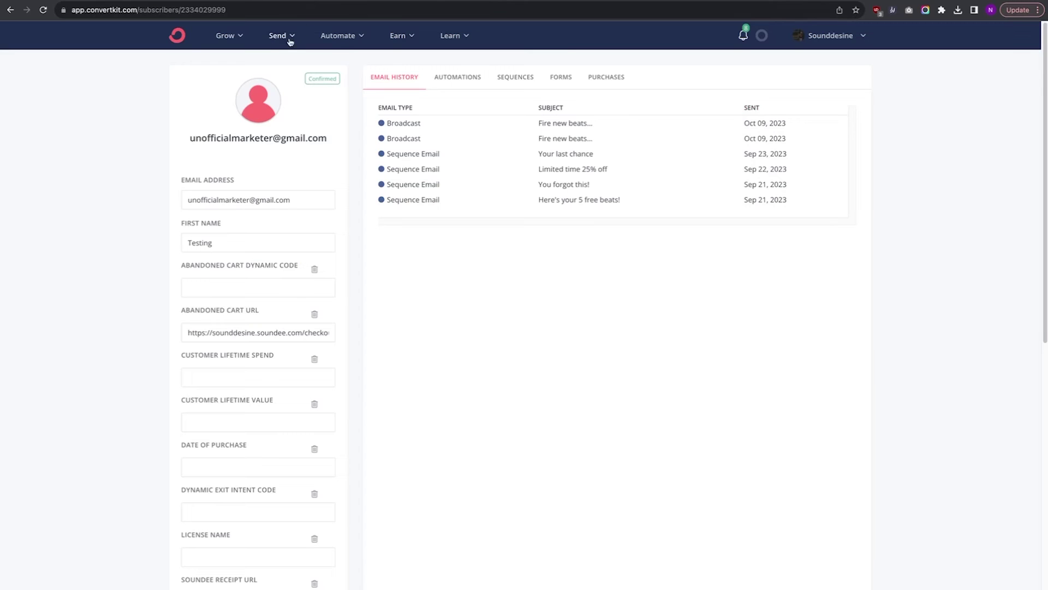
Step: Switch to ConvertKit, open the test subscriber's profile and check its TEST - Exit Intent Personalized Coupon field
click(241, 38)
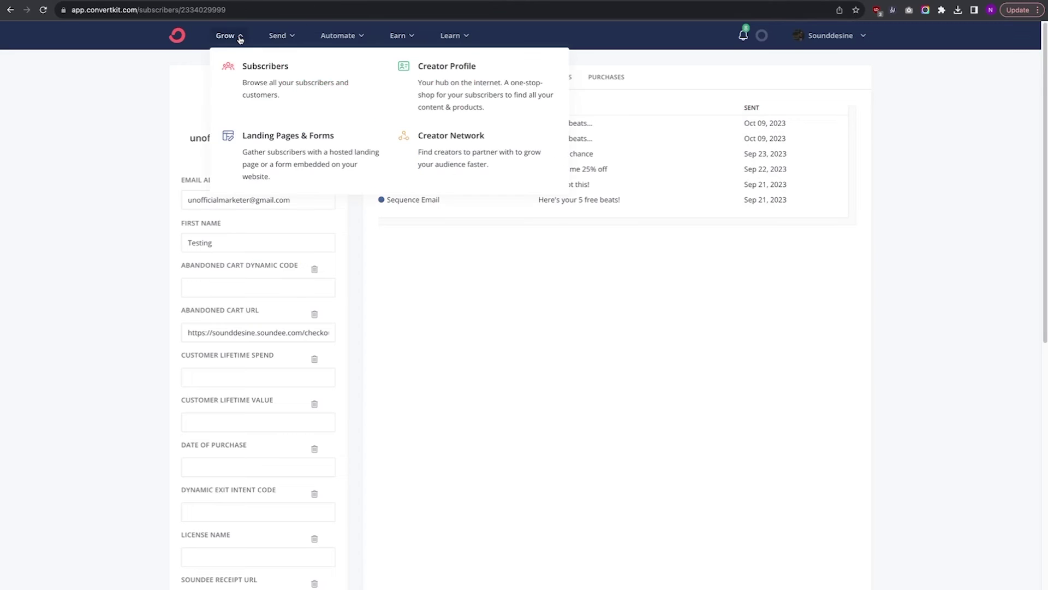
click(245, 65)
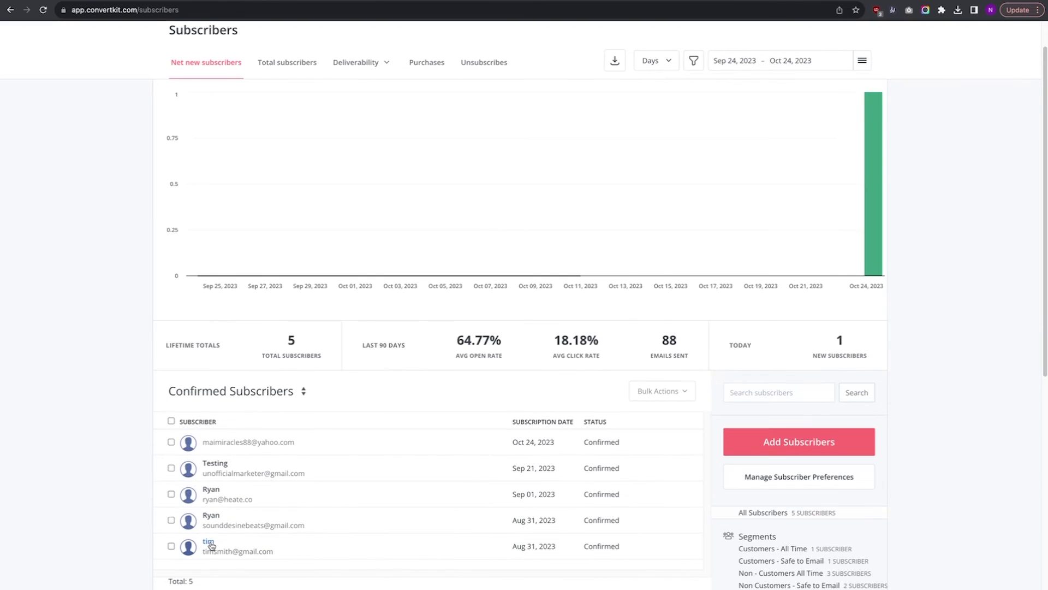
click(208, 548)
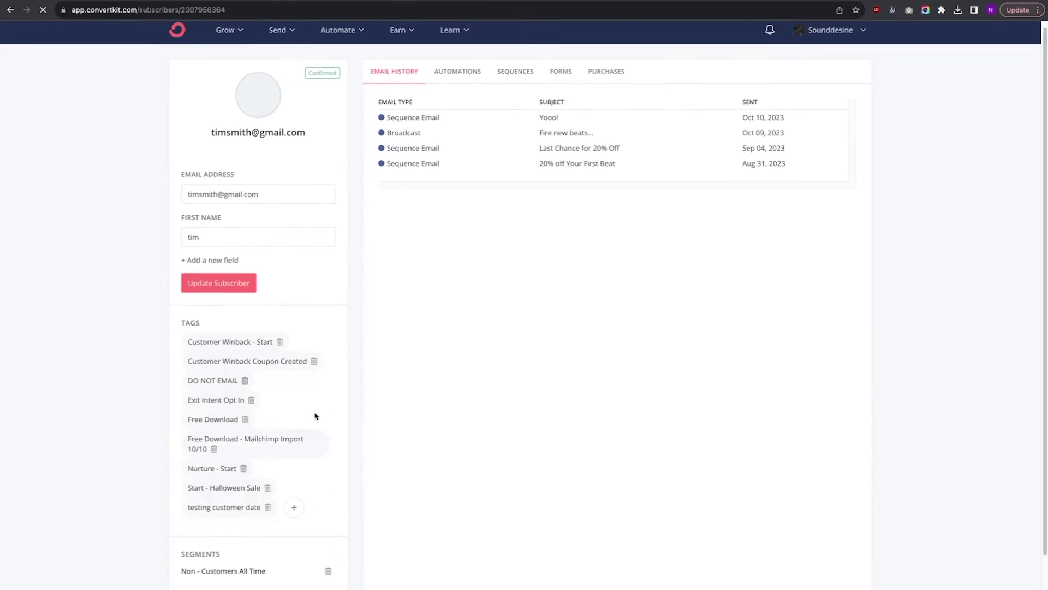
scroll(316, 416, down, 10)
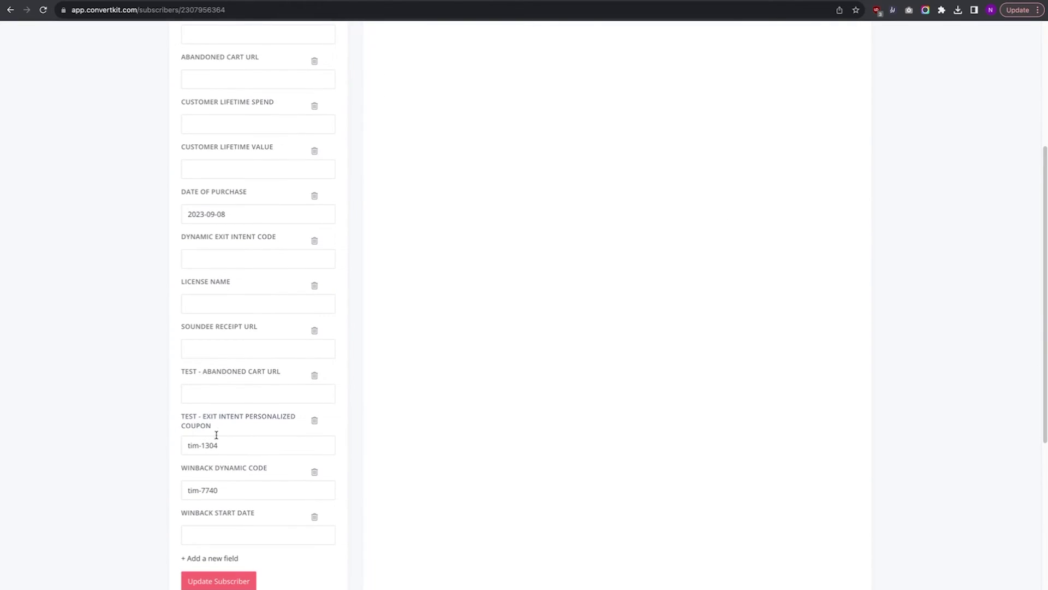
drag(228, 449, 185, 448)
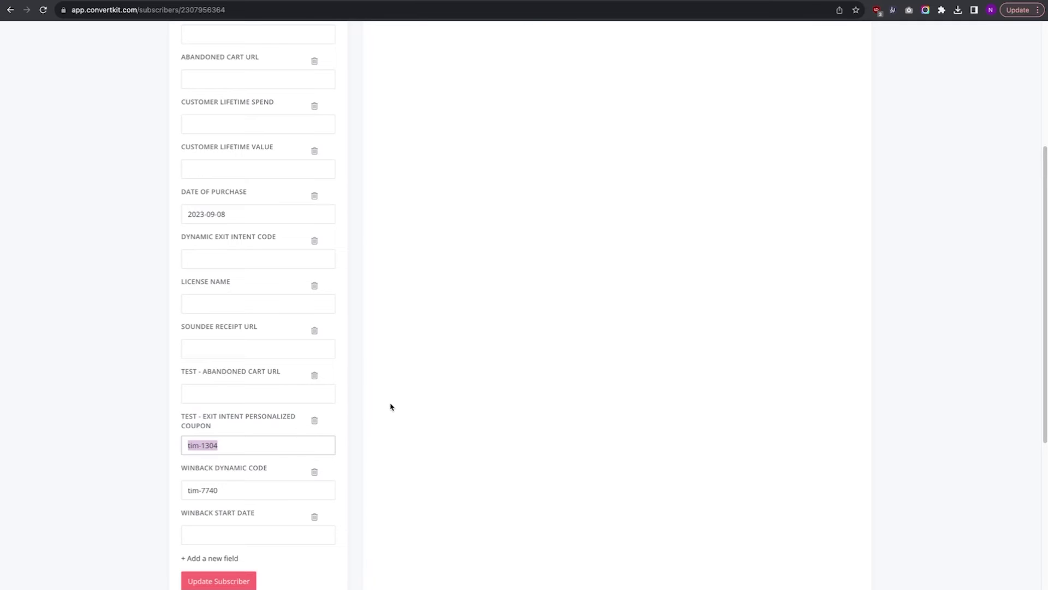
click(348, 406)
scroll(347, 405, up, 5)
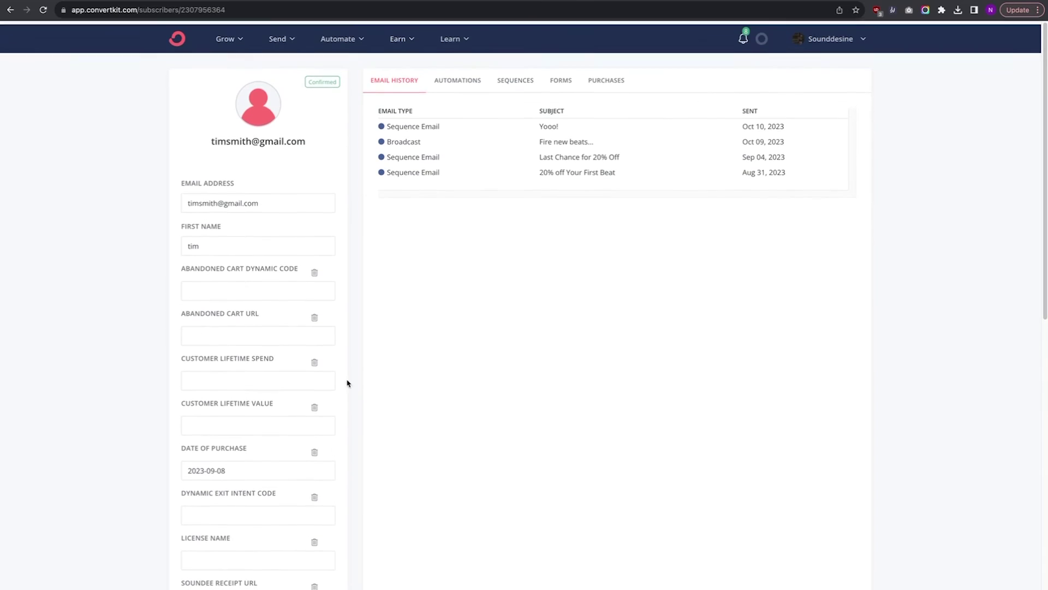
Step: Return to the Zap in Zapier and review the Create Coupon action's discount, end date, usage limit and target license settings
click(201, 2)
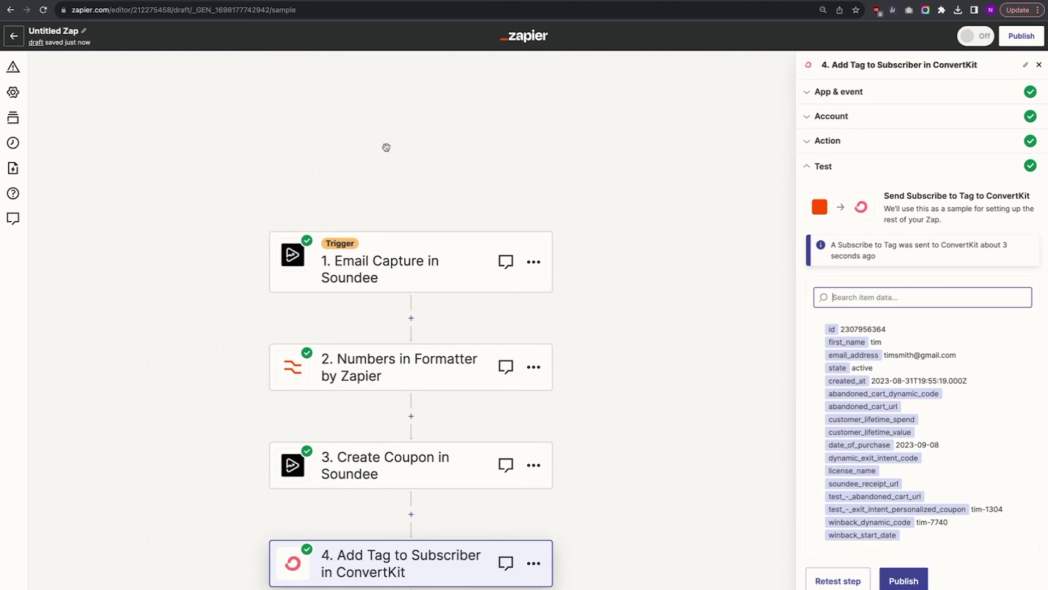
scroll(388, 192, down, 2)
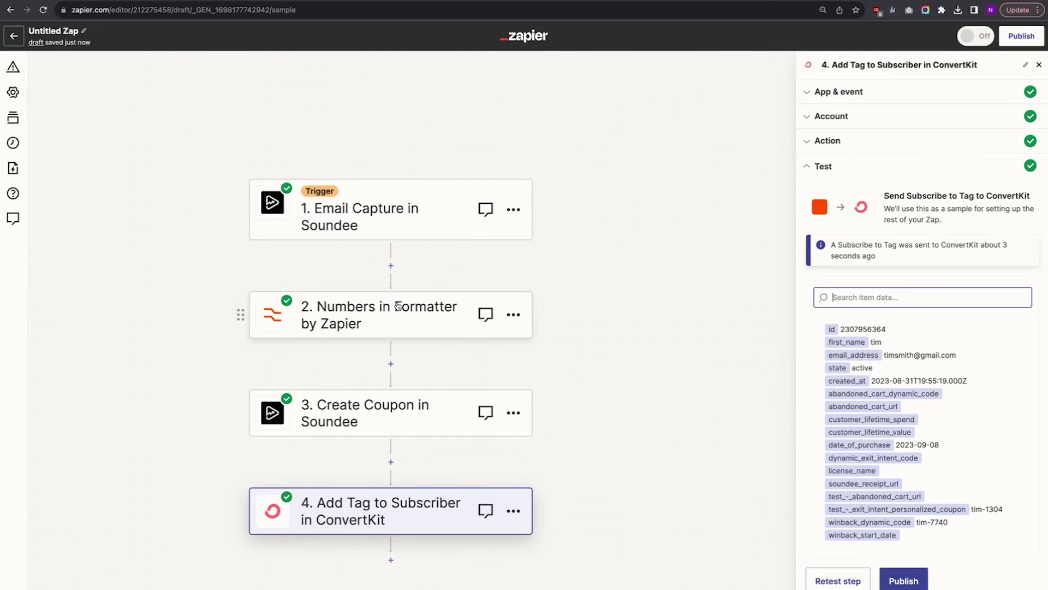
click(406, 392)
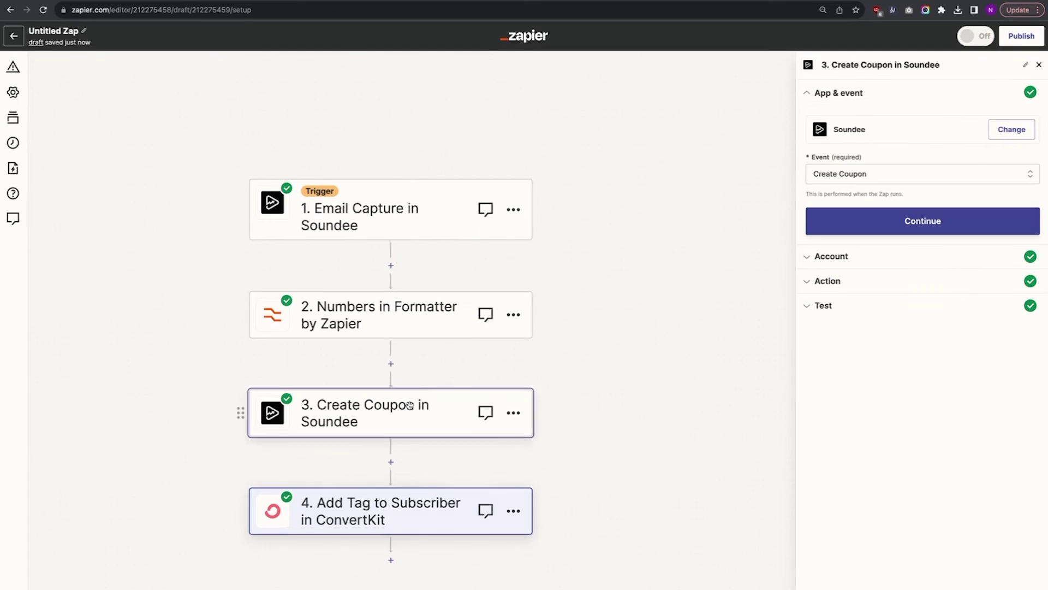
click(849, 255)
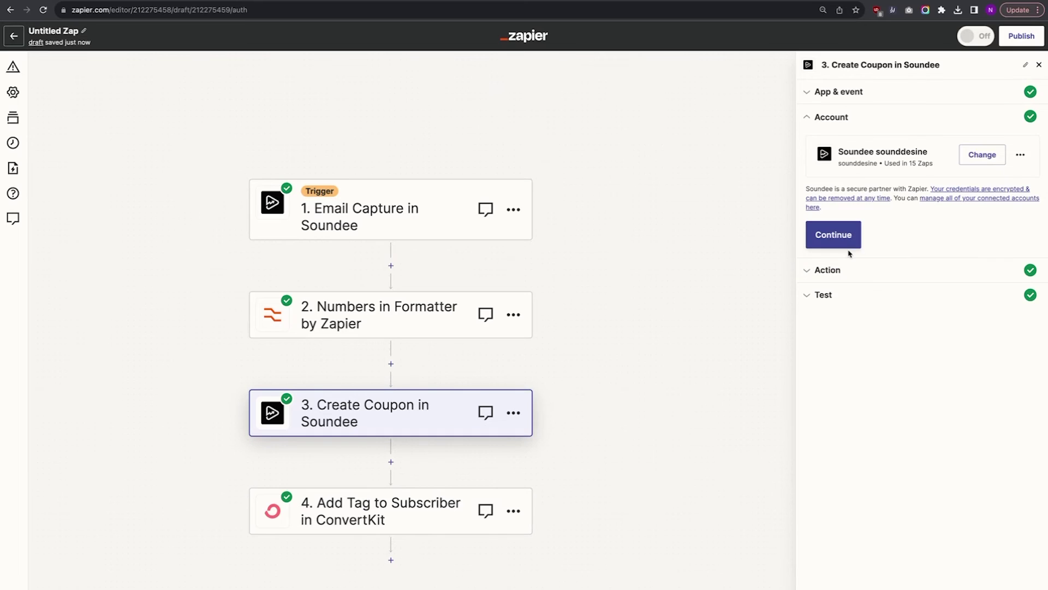
click(841, 270)
click(880, 188)
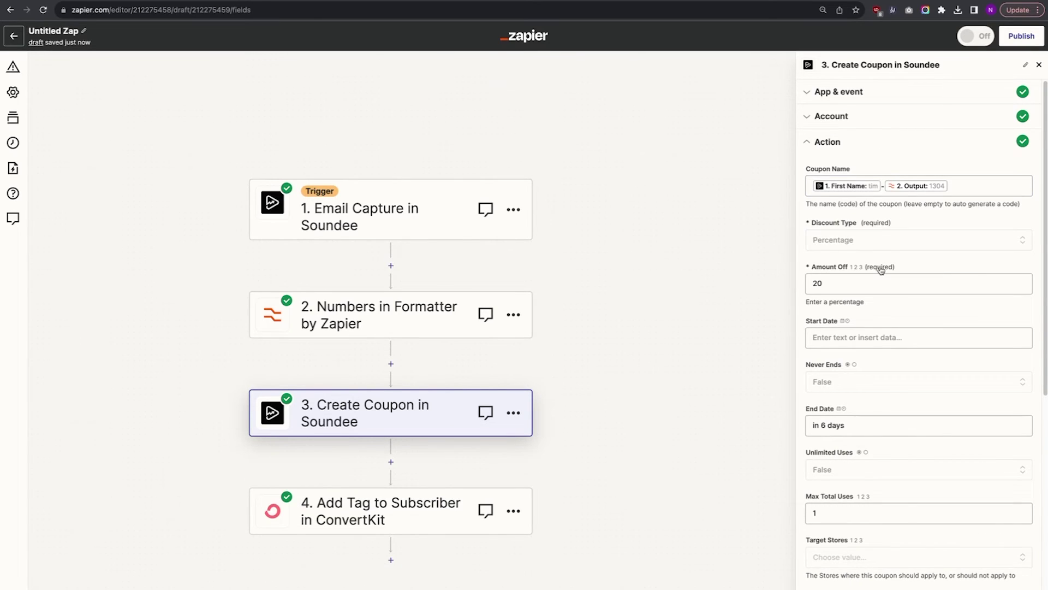
scroll(881, 270, down, 5)
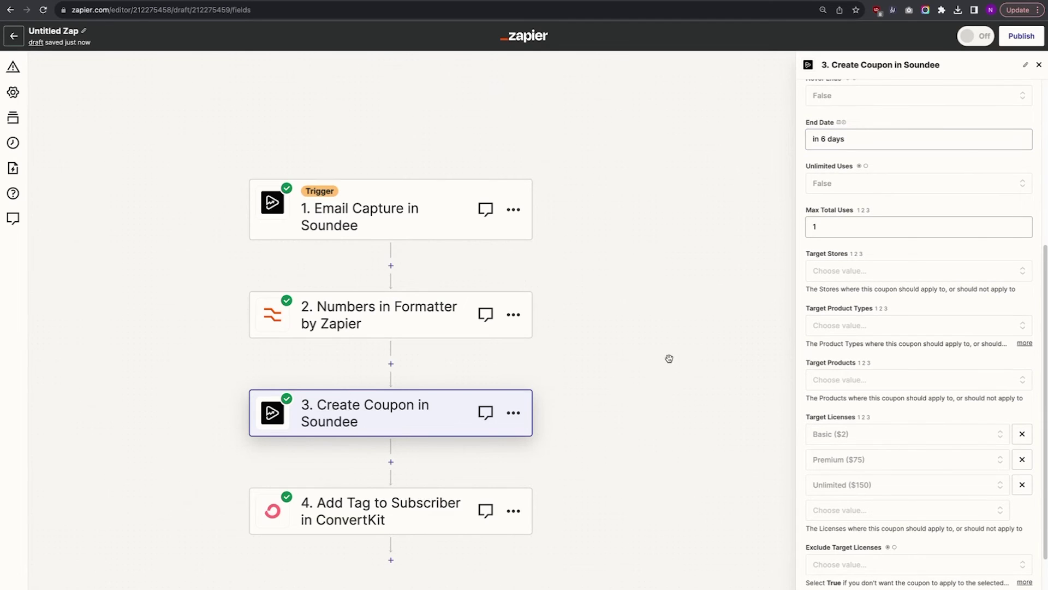
Step: Review the Add Tag to Subscriber action's test data, including the exit intent personalized coupon field
click(421, 512)
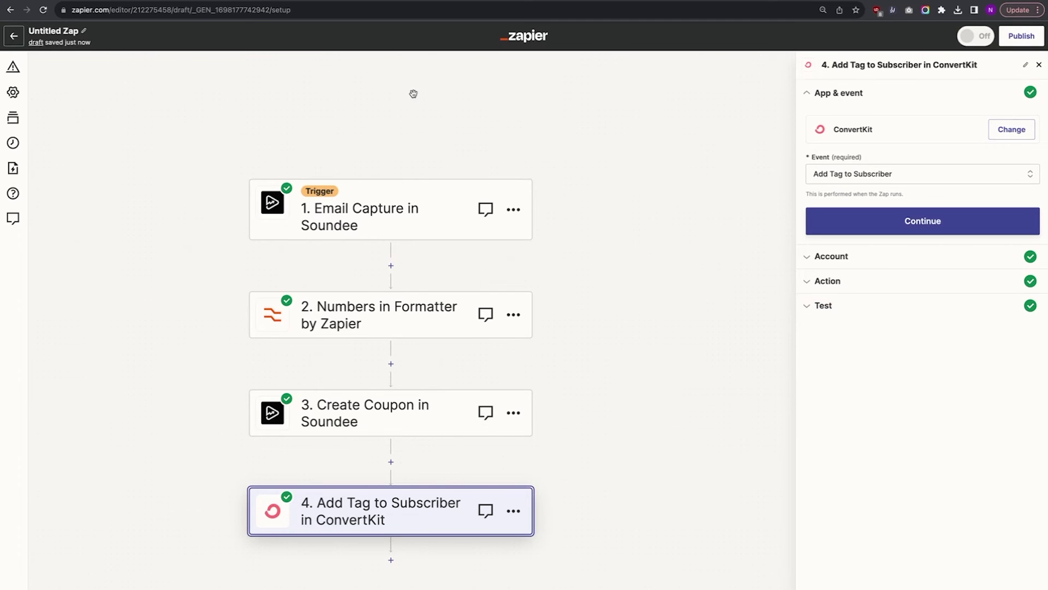
click(859, 306)
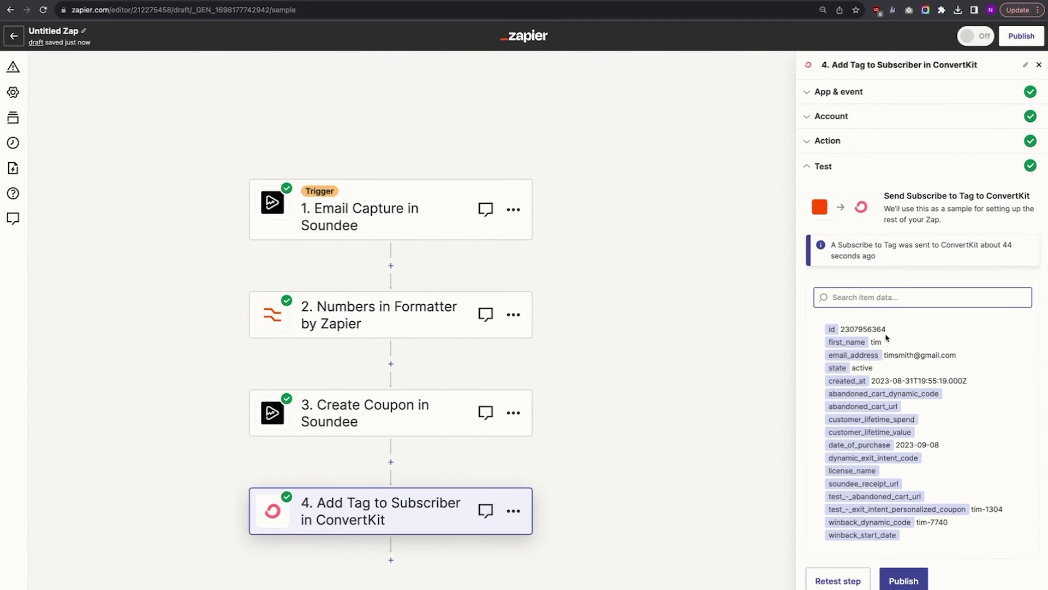
drag(829, 510, 870, 509)
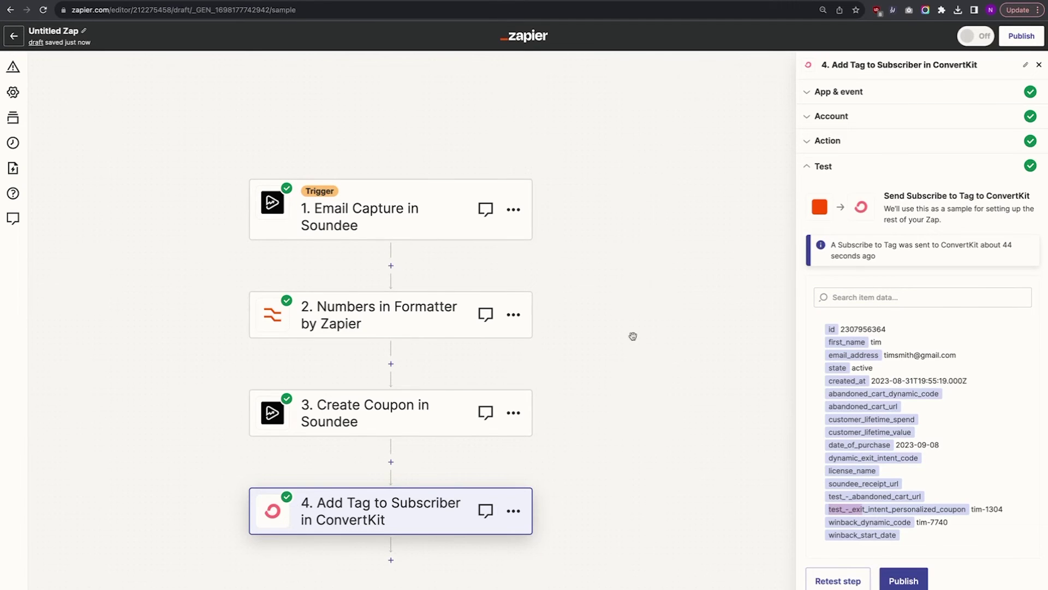
Step: Switch to ConvertKit and create a new blank visual automation
click(291, 0)
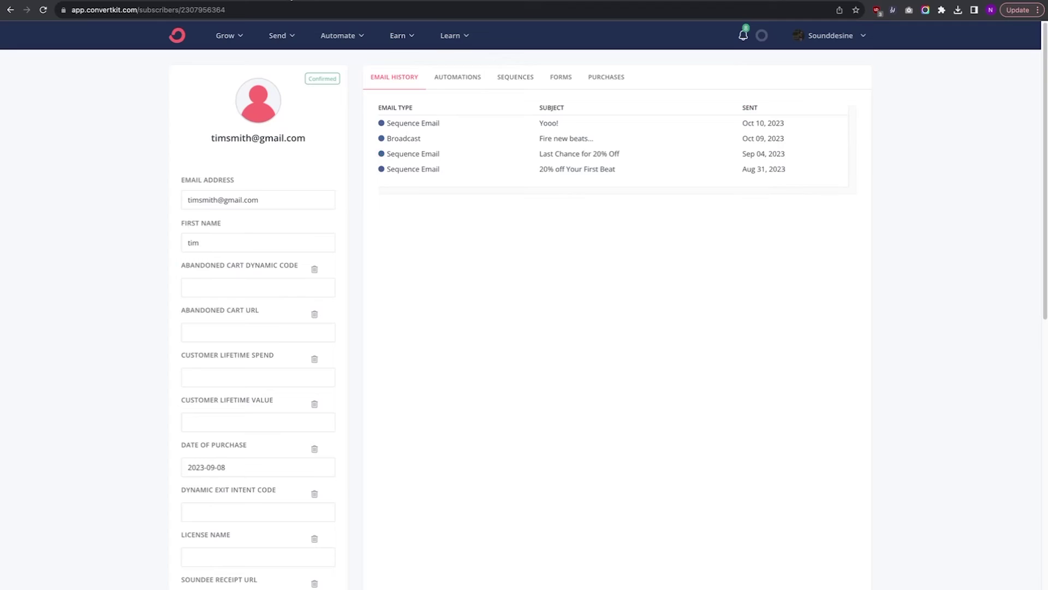
click(331, 36)
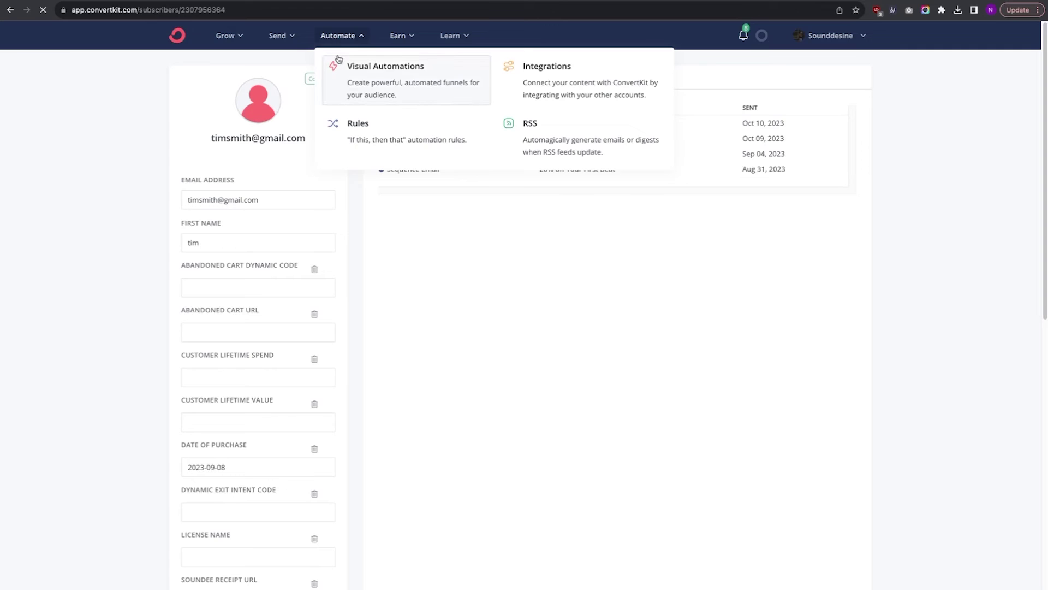
click(339, 61)
click(828, 101)
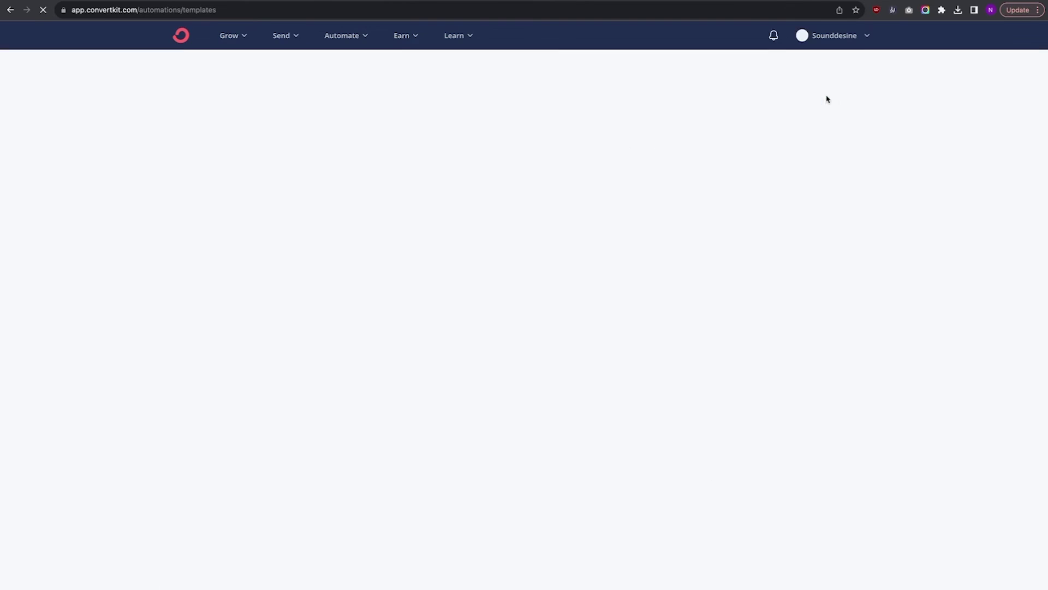
click(253, 266)
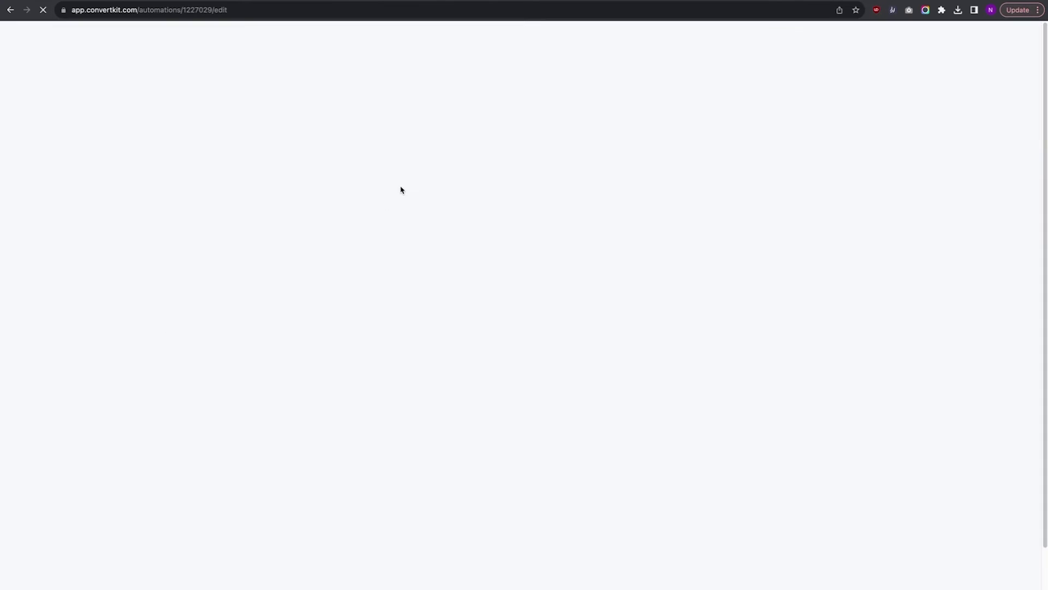
Step: Add an entry event to the automation for subscribers tagged with Exit Intent Opt In
click(571, 152)
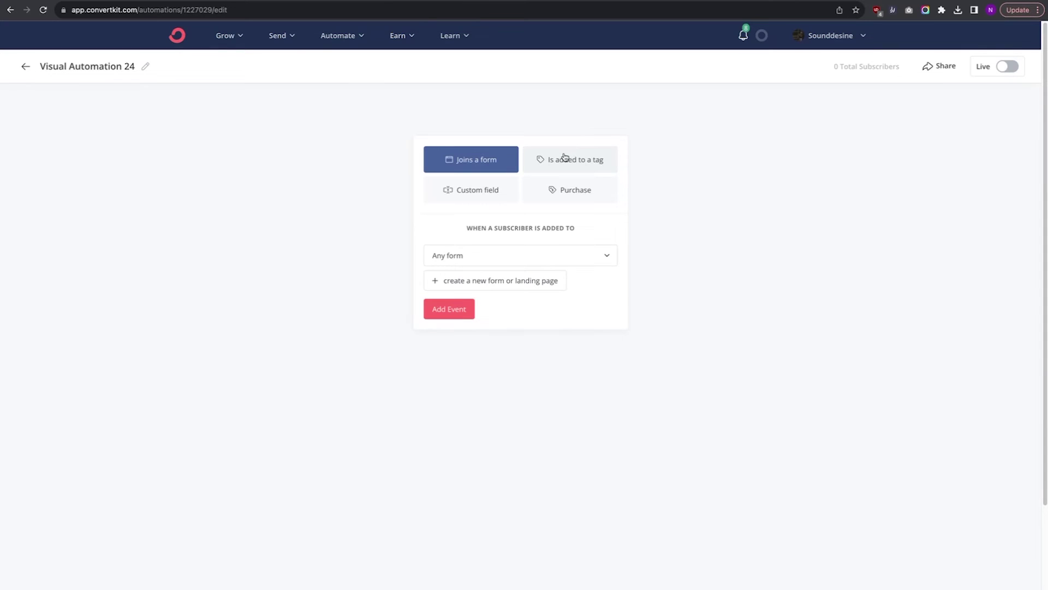
click(565, 159)
click(486, 255)
text(e)
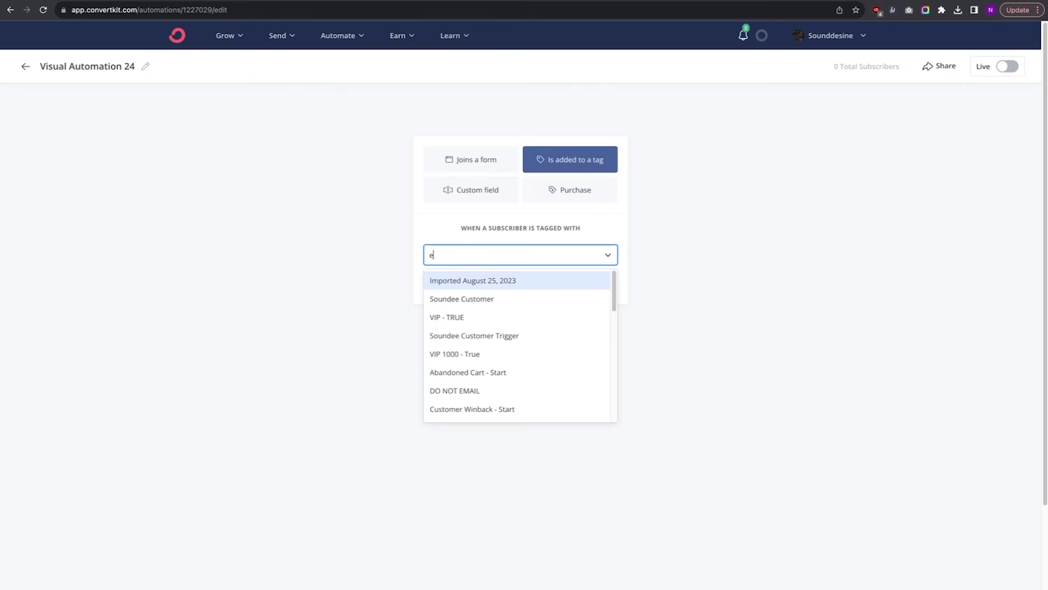
text(x)
click(483, 279)
click(470, 285)
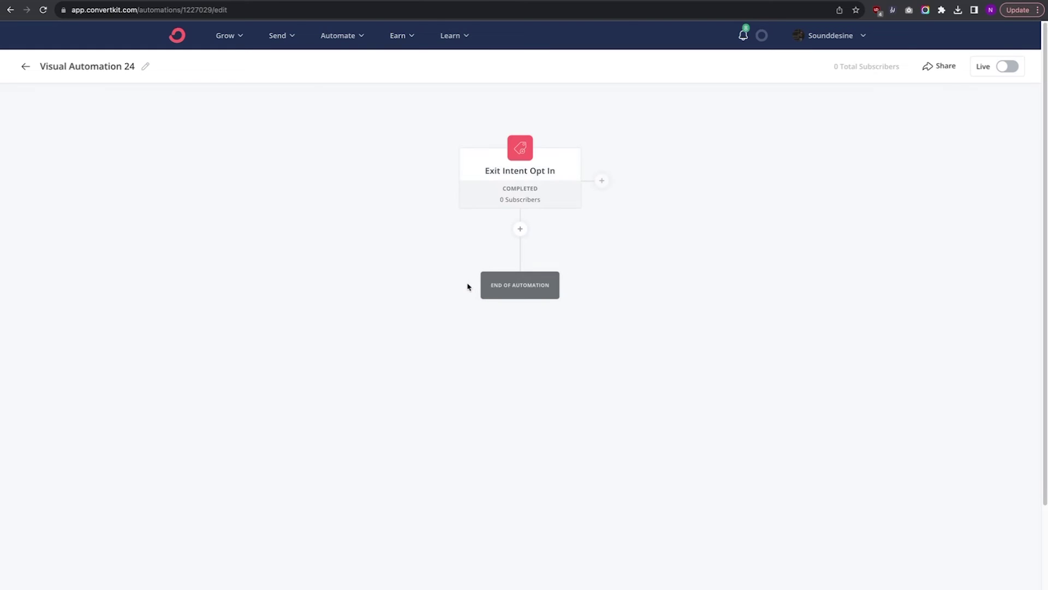
Step: Review the account and tag settings of the Zap's Add Tag to Subscriber action in Zapier, and return to the ConvertKit automation
mouse_move(521, 145)
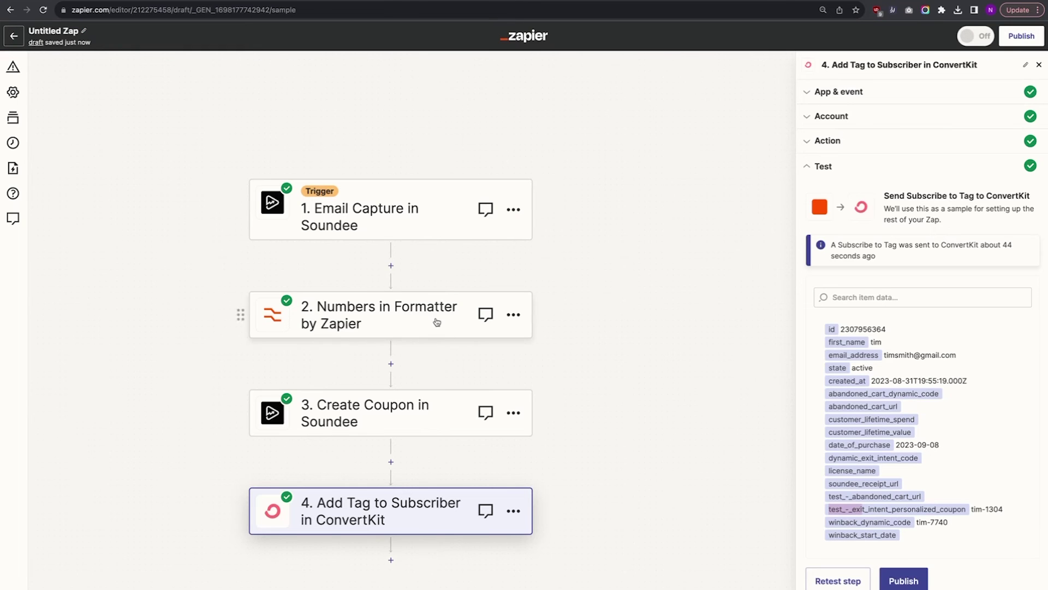
click(846, 119)
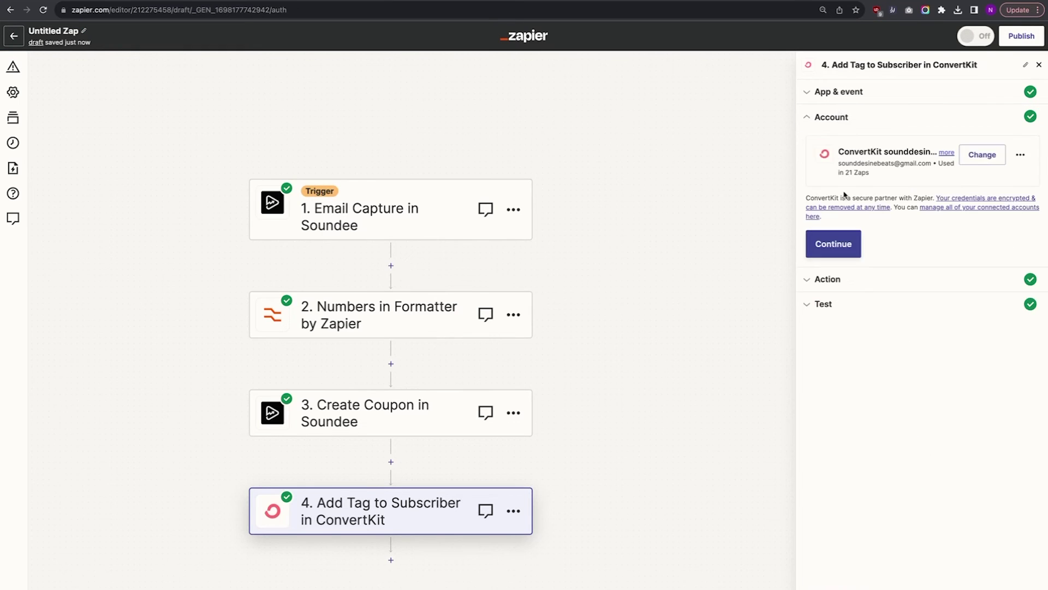
click(831, 275)
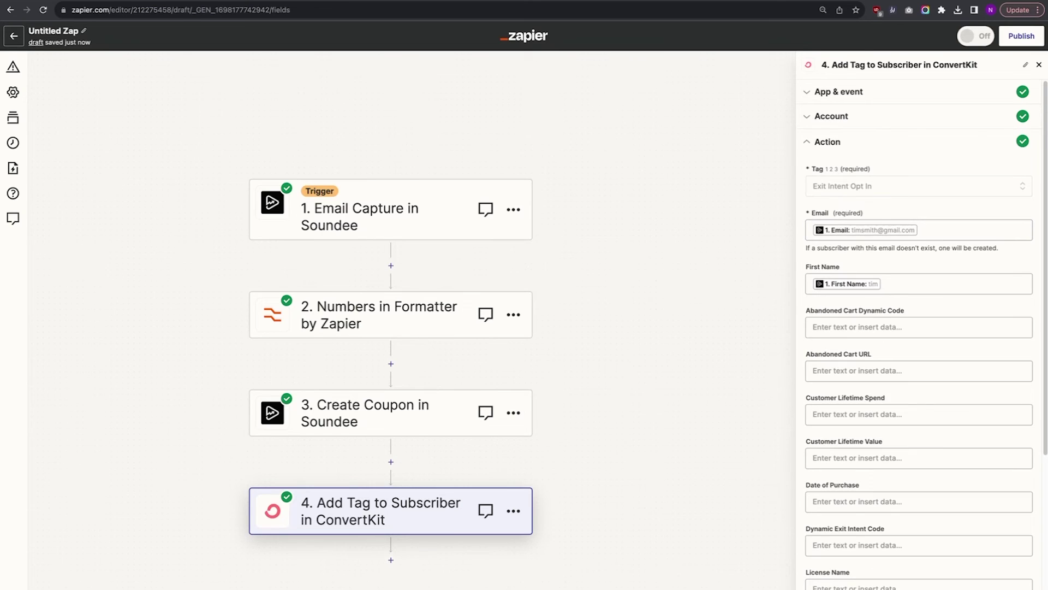
click(288, 1)
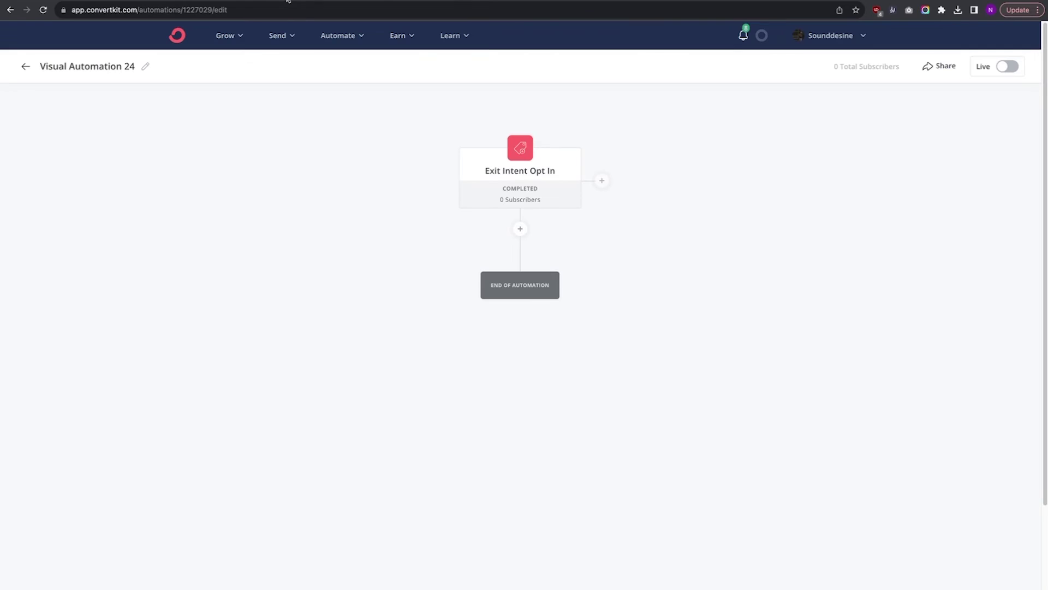
Step: Add an action after the tag event that adds subscribers to a new sequence named "Test Exit Intent Email Opt In"
click(522, 230)
click(499, 351)
click(499, 353)
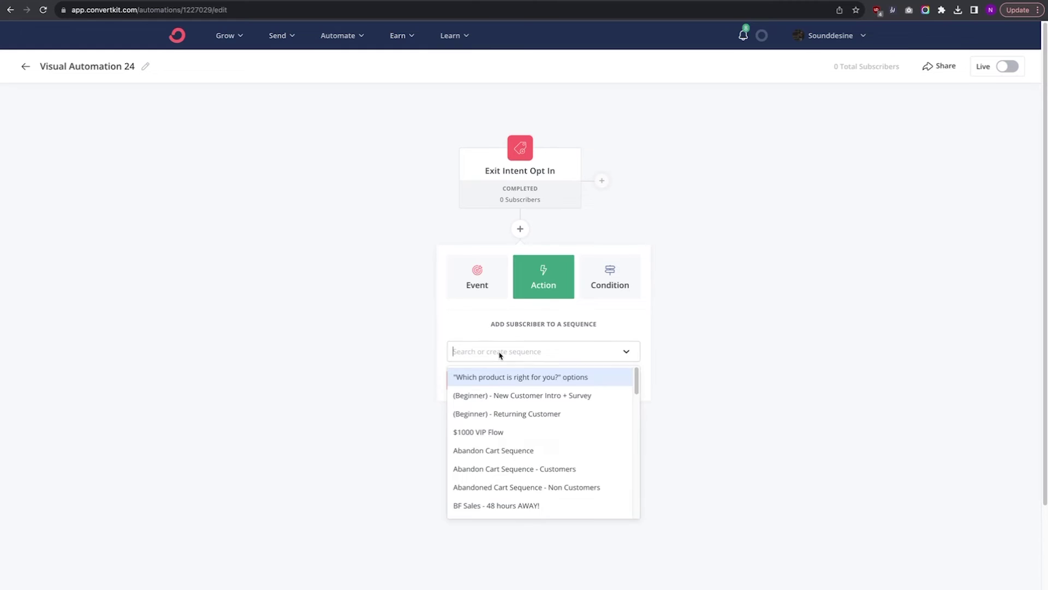
text(Test )
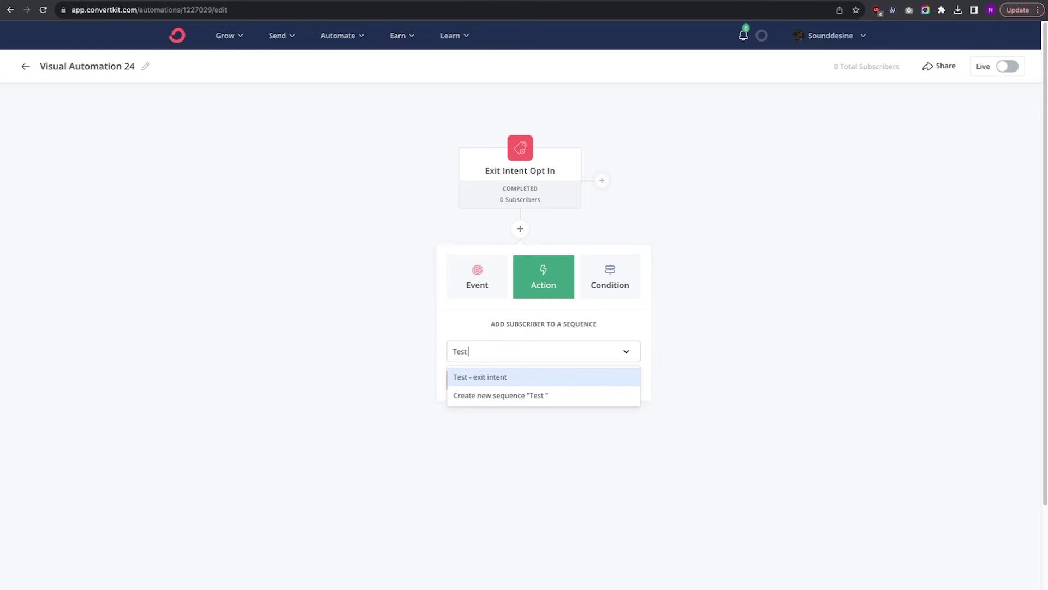
text(Exit Intent Email Opt In)
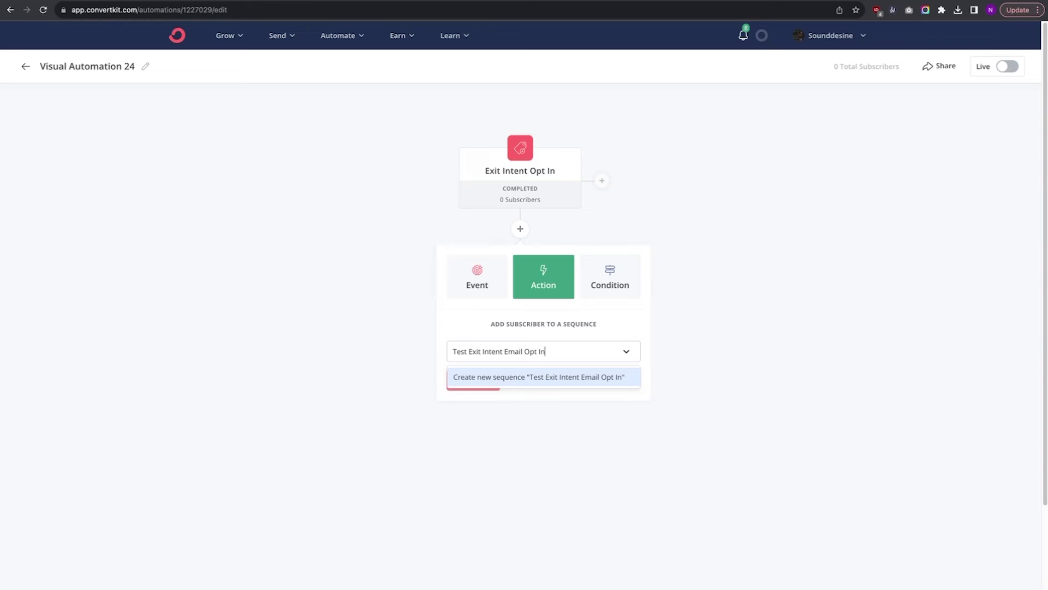
click(497, 377)
click(478, 382)
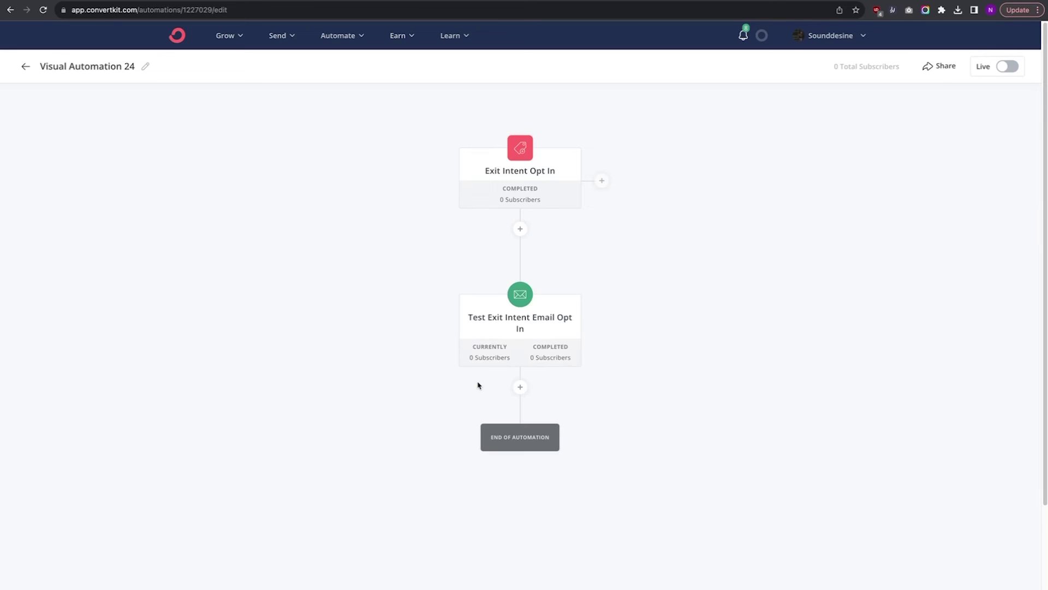
Step: Open the Test Exit Intent Email Opt In sequence and clear the placeholder content of its first email
click(522, 314)
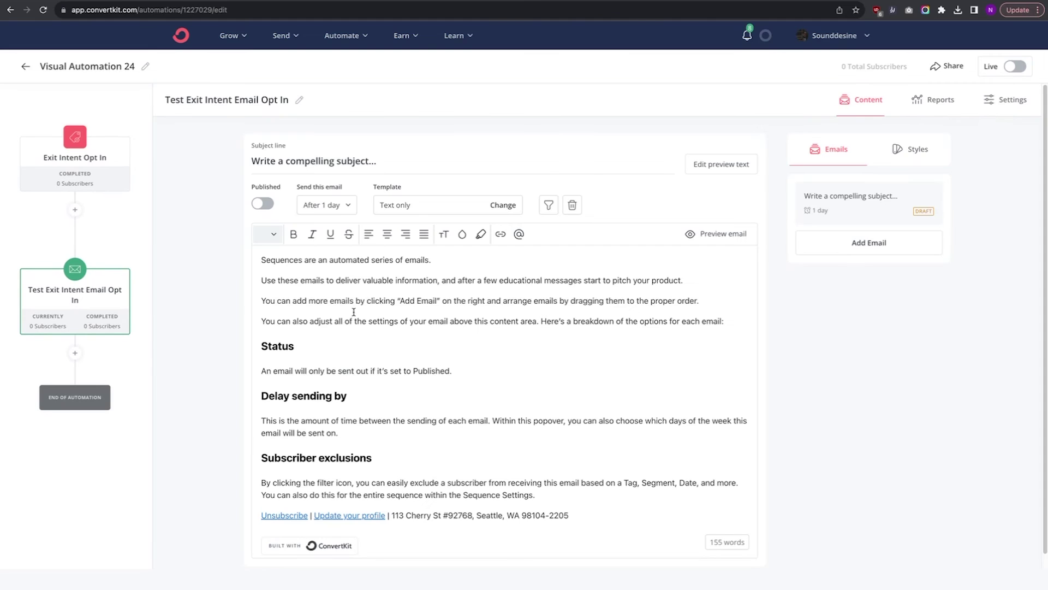
key(ctrl+a)
key(BackSpace)
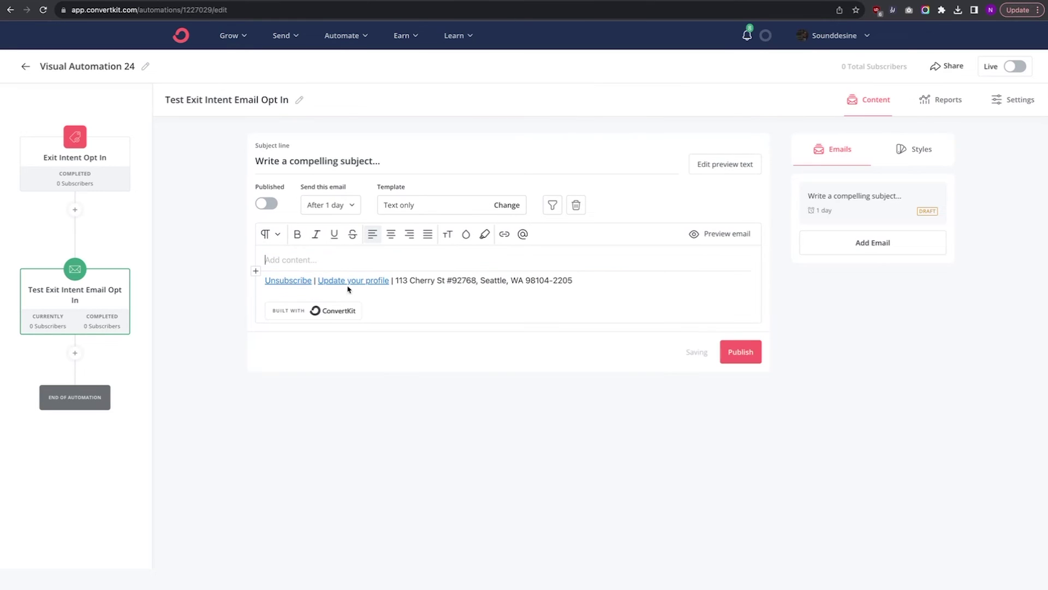
Step: Start the email with the greeting "Hey" followed by the Subscriber first name personalization and a comma
text(Hey)
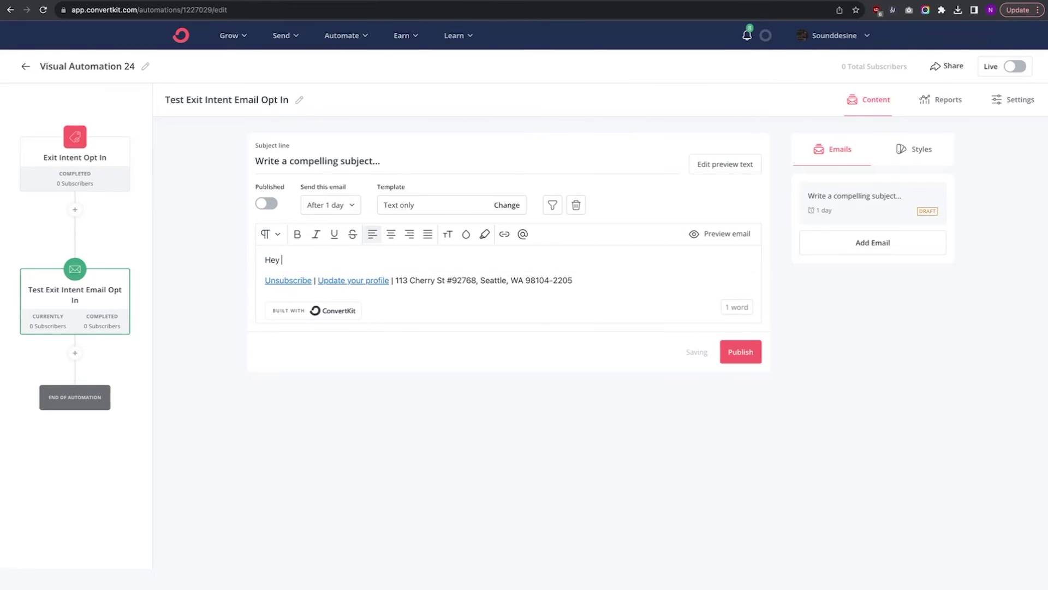
click(522, 235)
click(482, 274)
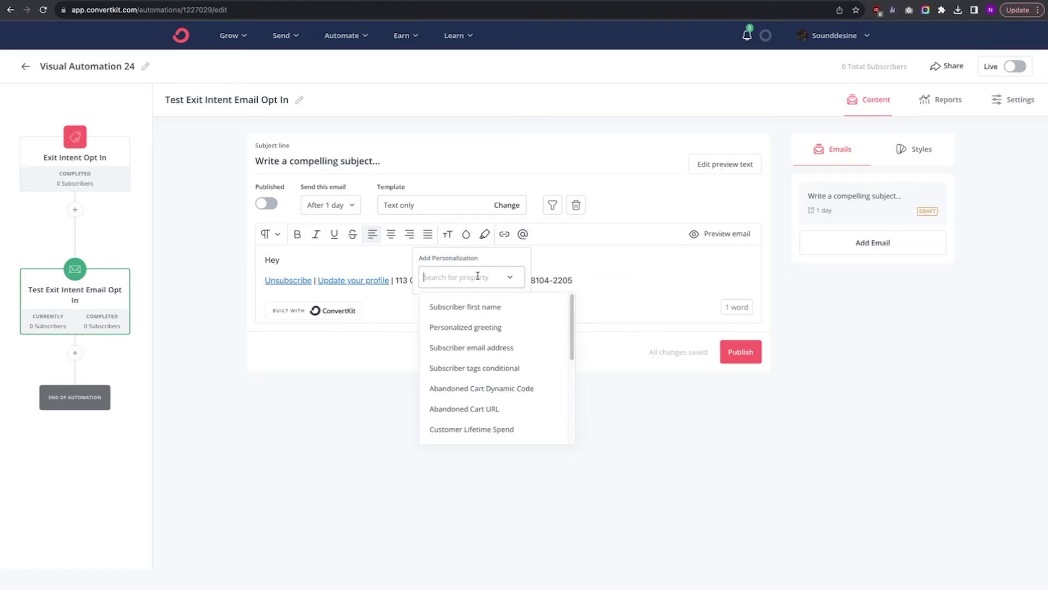
click(468, 304)
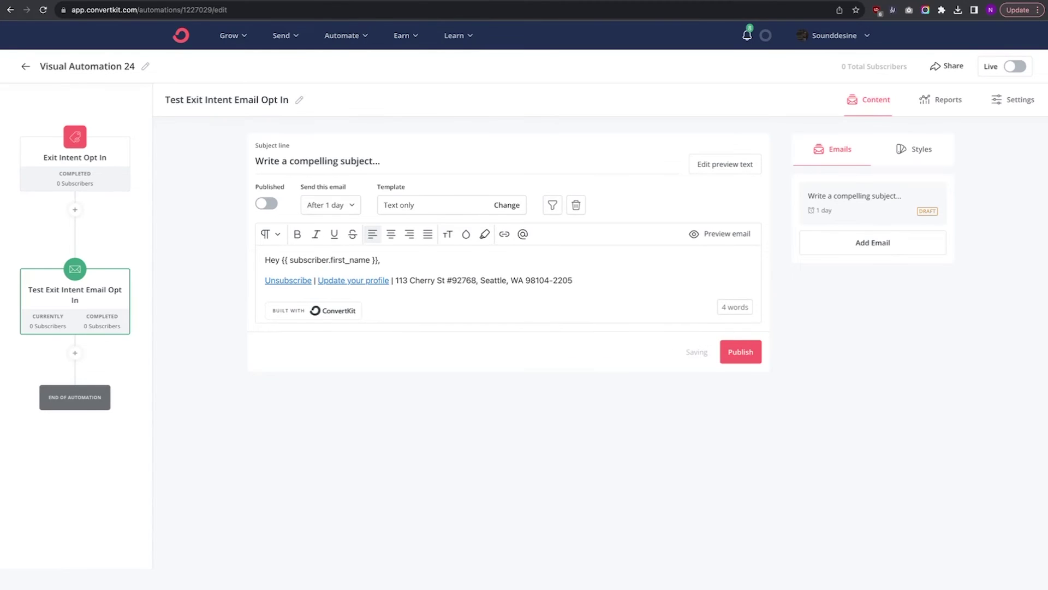
text(,)
key(Return)
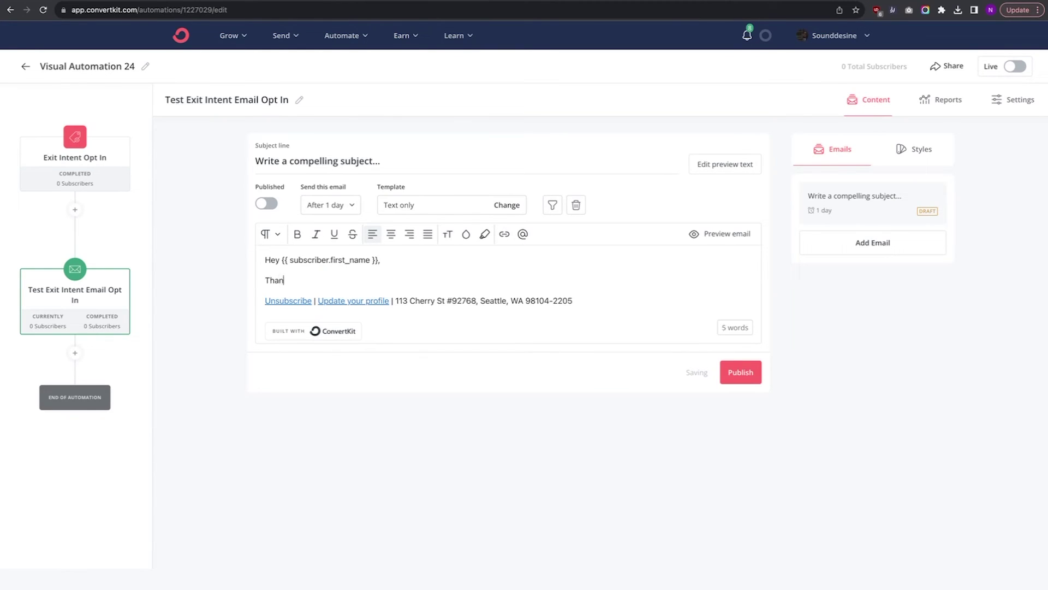
Step: Write the lines "Thanks for joining my list!" and "Here is your unique 20% off coupon code!" below the greeting
text(Thanks for joining my list!)
key(Return)
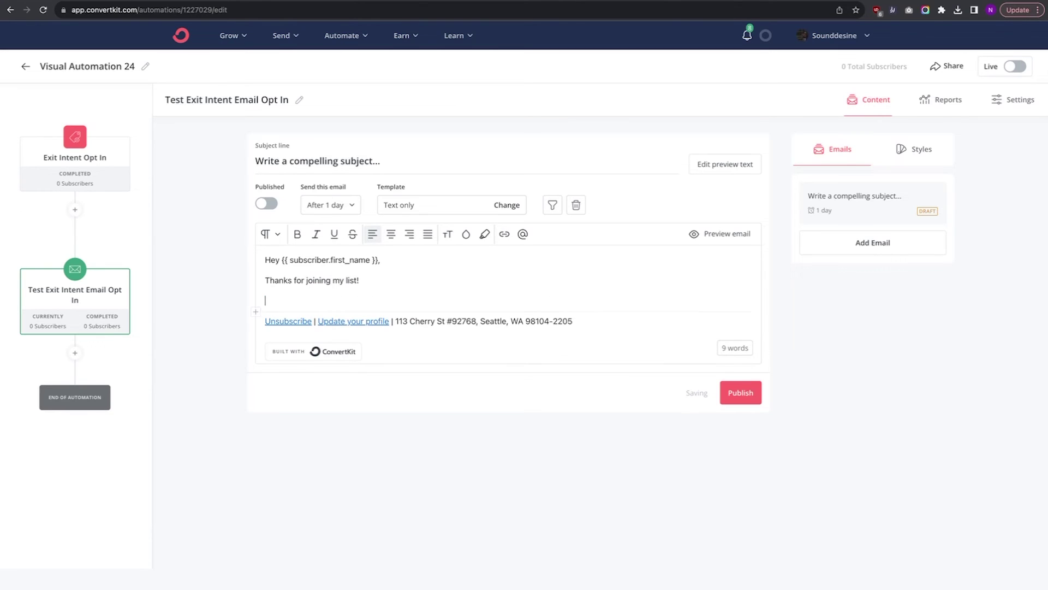
text(Here is your 20% off coupon code!)
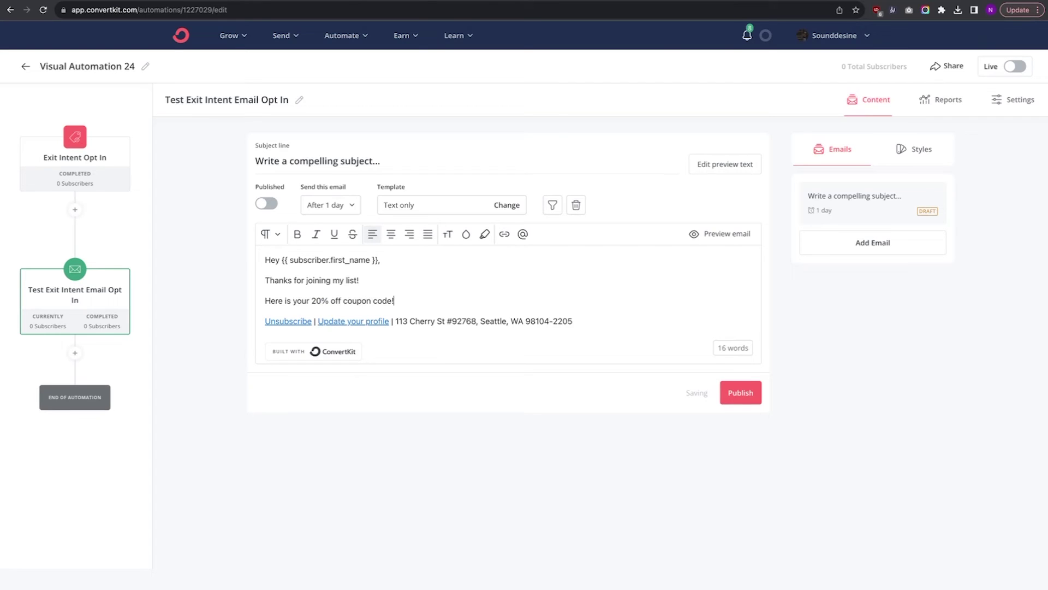
click(309, 301)
text(unique)
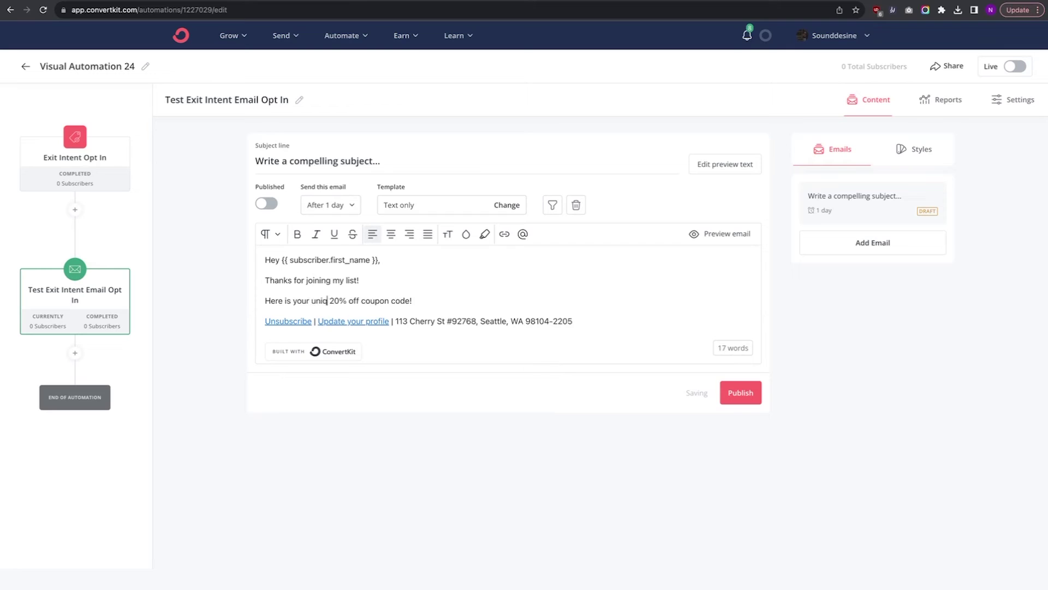
Step: Add a "Code:" line below the coupon text and insert the TEST - Exit Intent Personalized Coupon personalization after it
click(441, 298)
key(Return)
text(Code:)
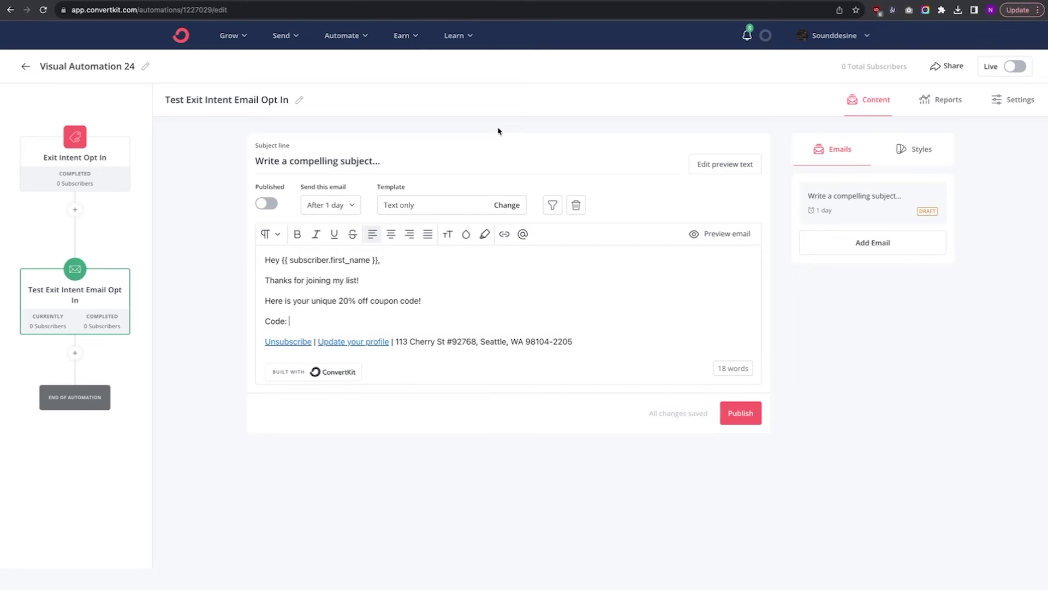
click(521, 236)
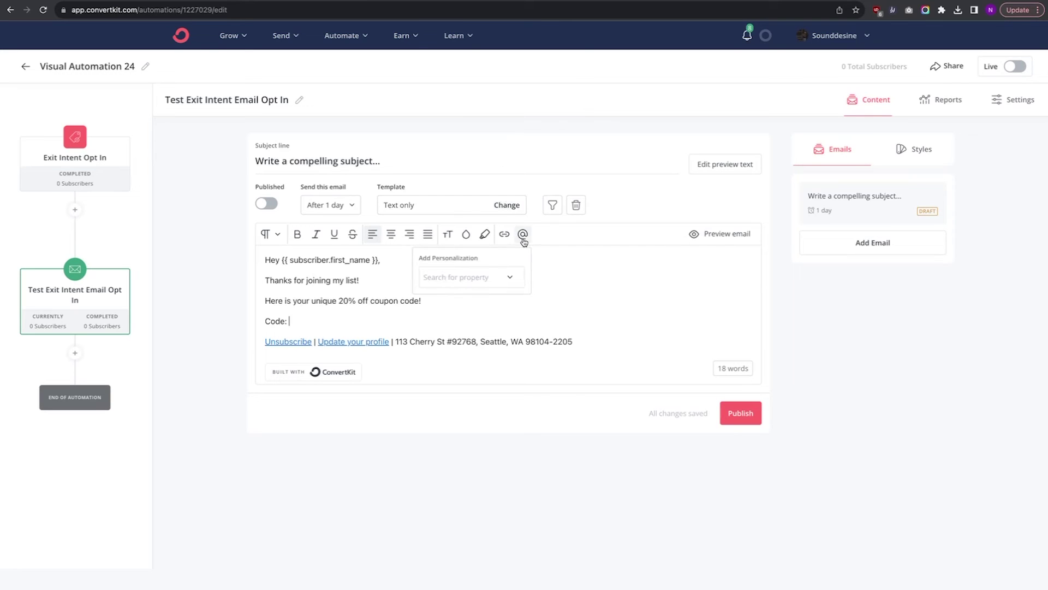
click(488, 280)
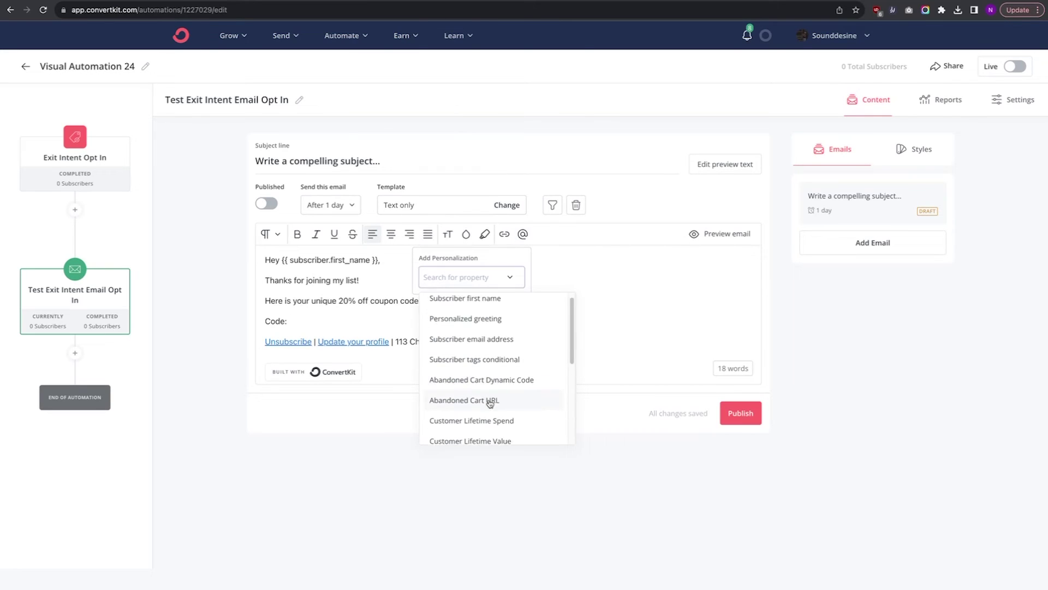
scroll(485, 401, down, 5)
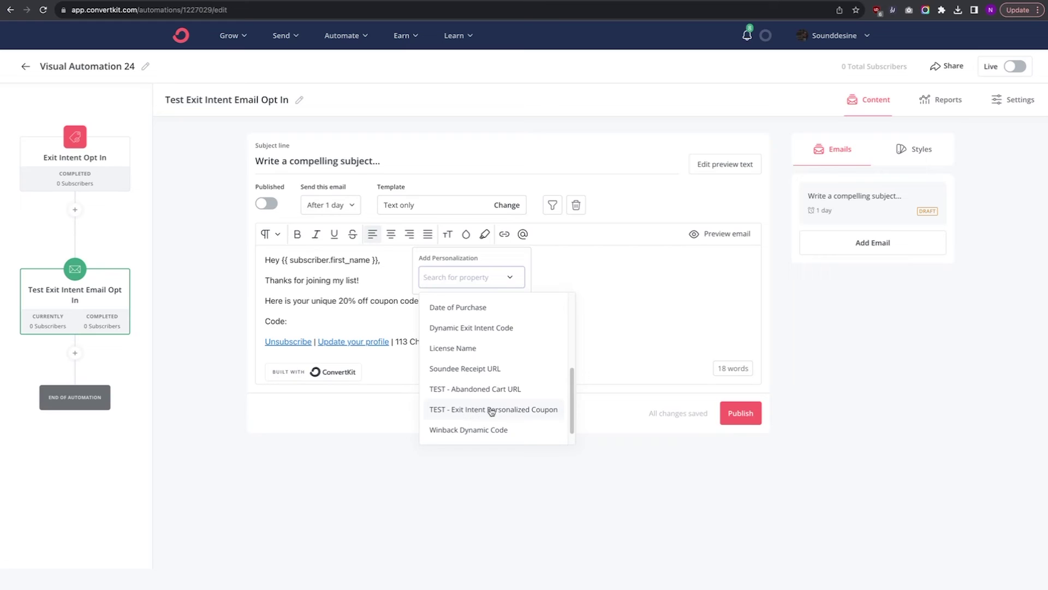
click(472, 409)
Step: Make the personalized coupon field in the Code line bold
drag(507, 318, 289, 322)
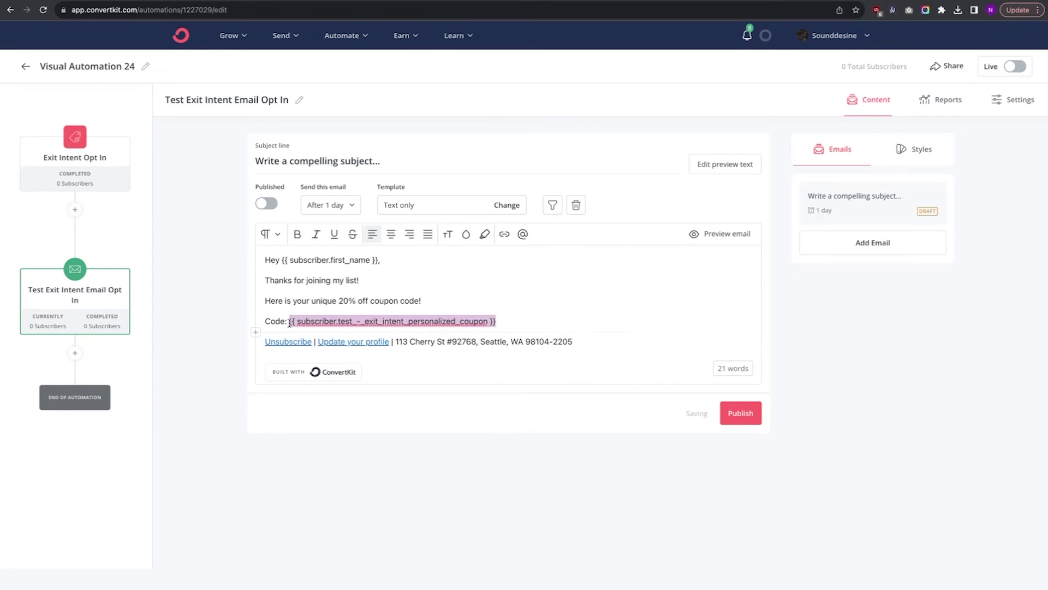
click(297, 233)
click(508, 304)
Step: Preview the email as the test subscriber who received the personalized coupon
click(713, 242)
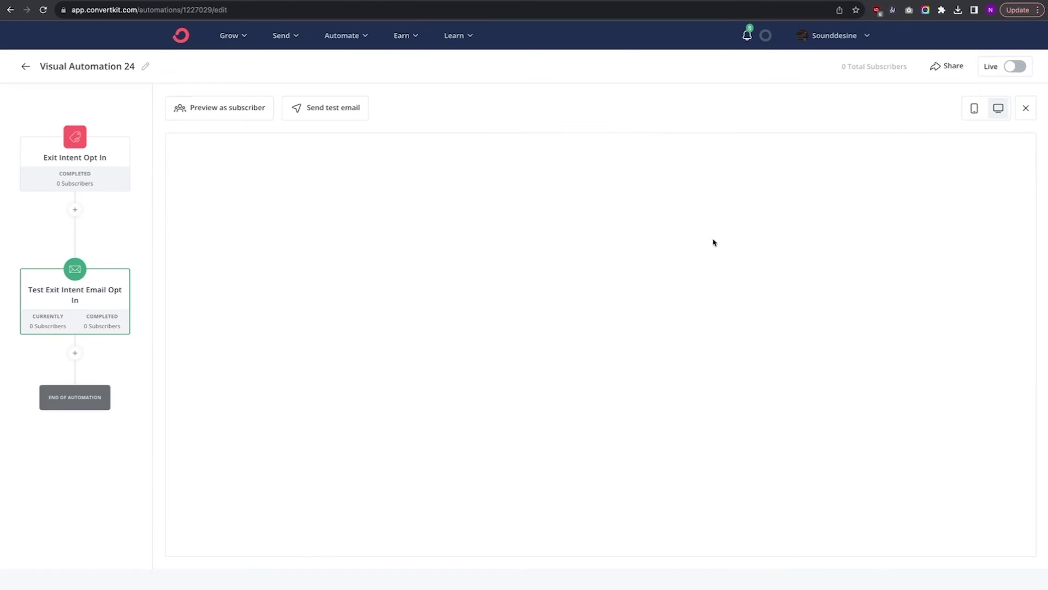
click(242, 109)
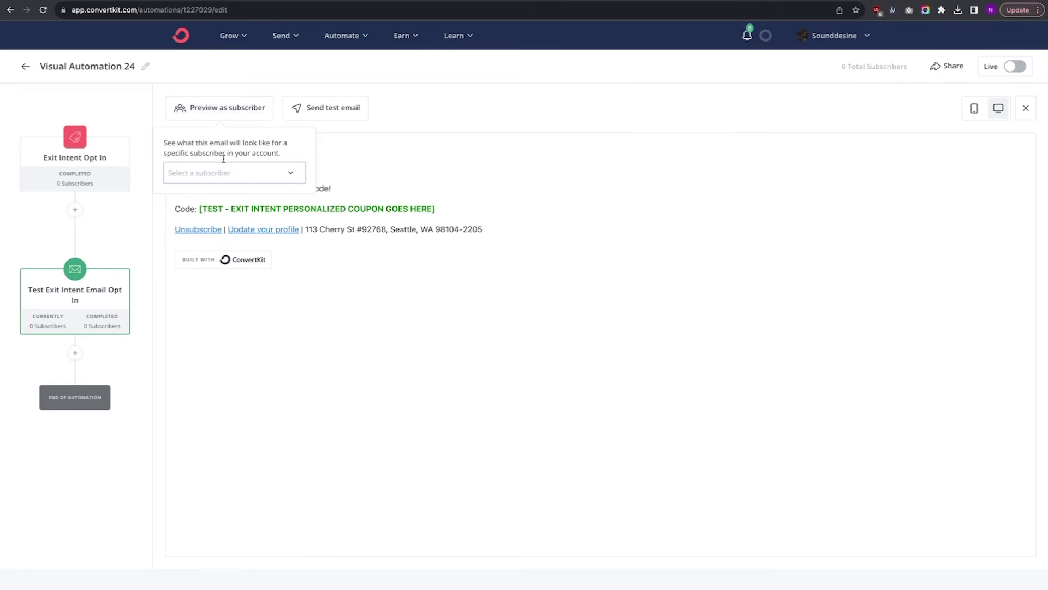
click(290, 175)
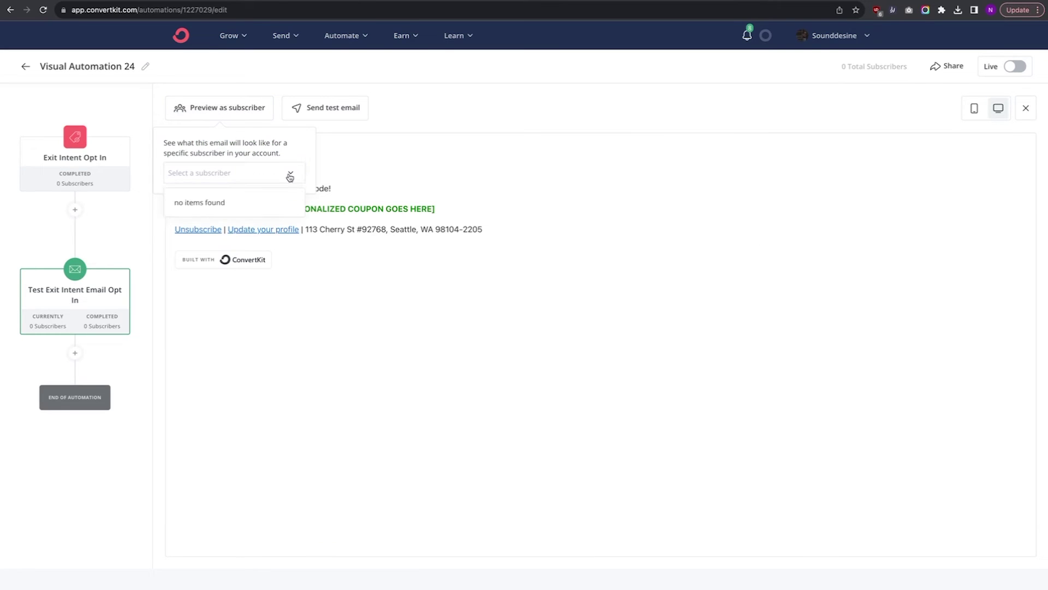
text(tim)
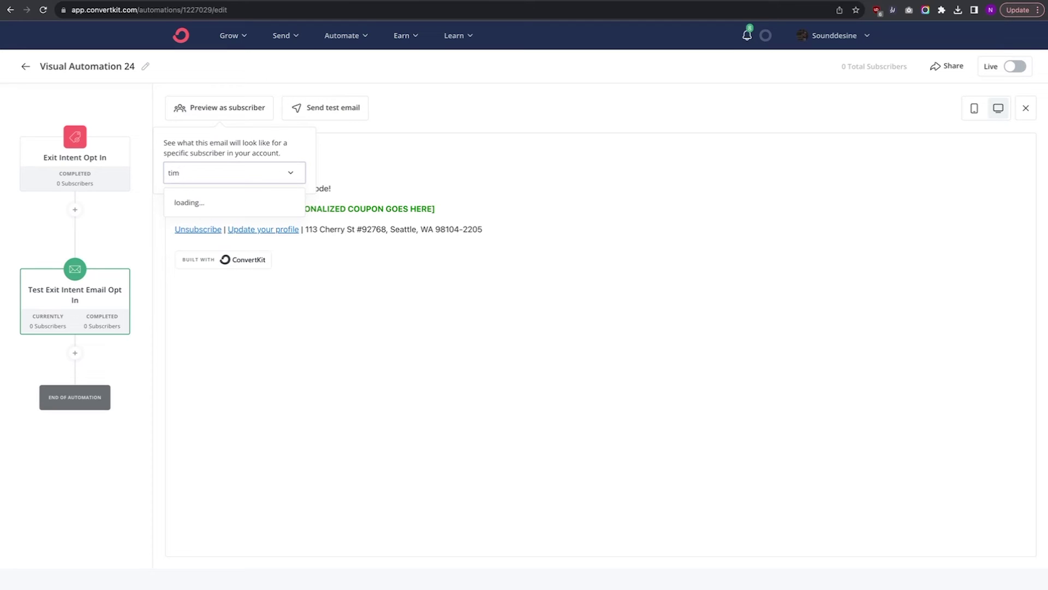
click(226, 205)
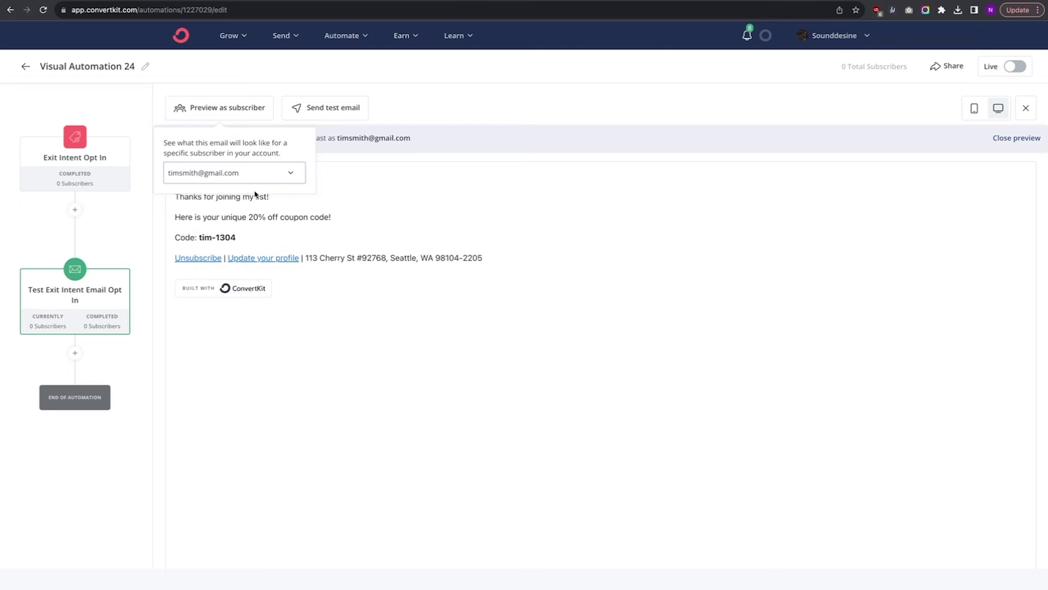
Step: Preview the email as the Sounddesine account's own subscriber for comparison
click(270, 166)
text(sound)
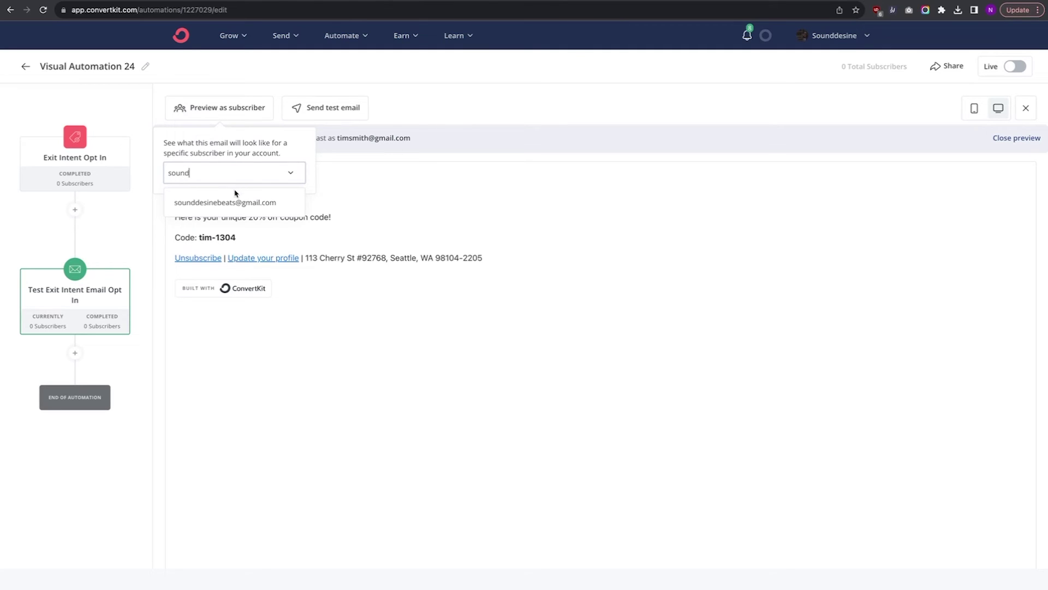
click(229, 202)
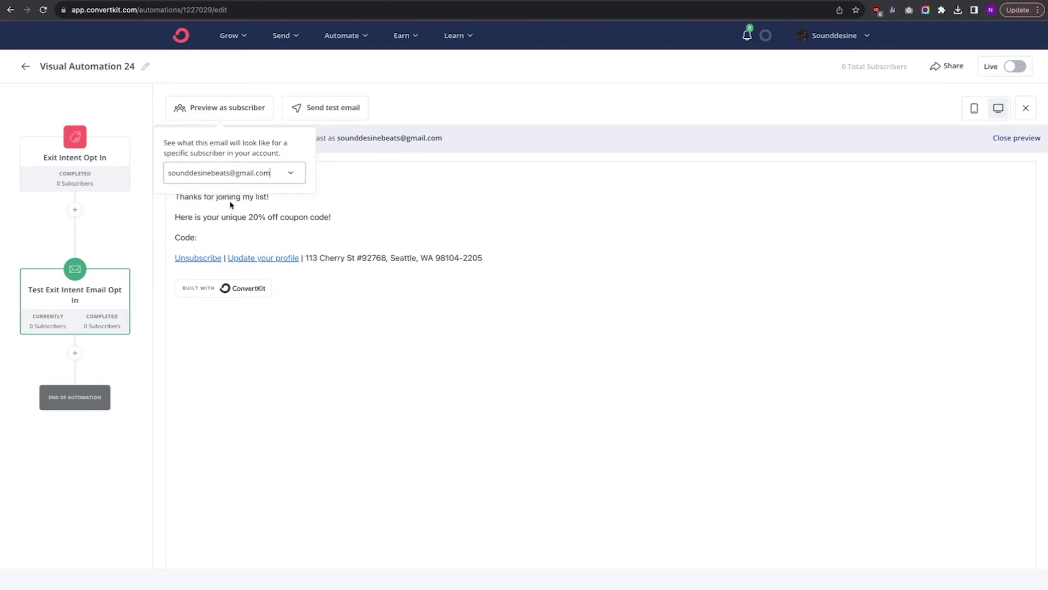
Step: Switch the preview back to the test subscriber and examine the personalized coupon code in the email
click(236, 173)
text(tim)
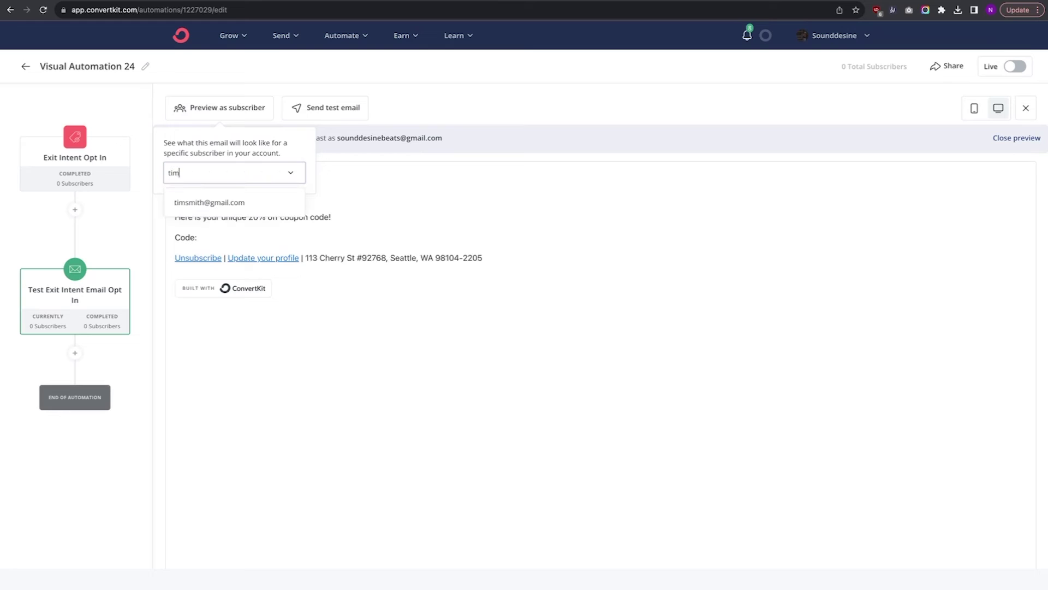
click(227, 201)
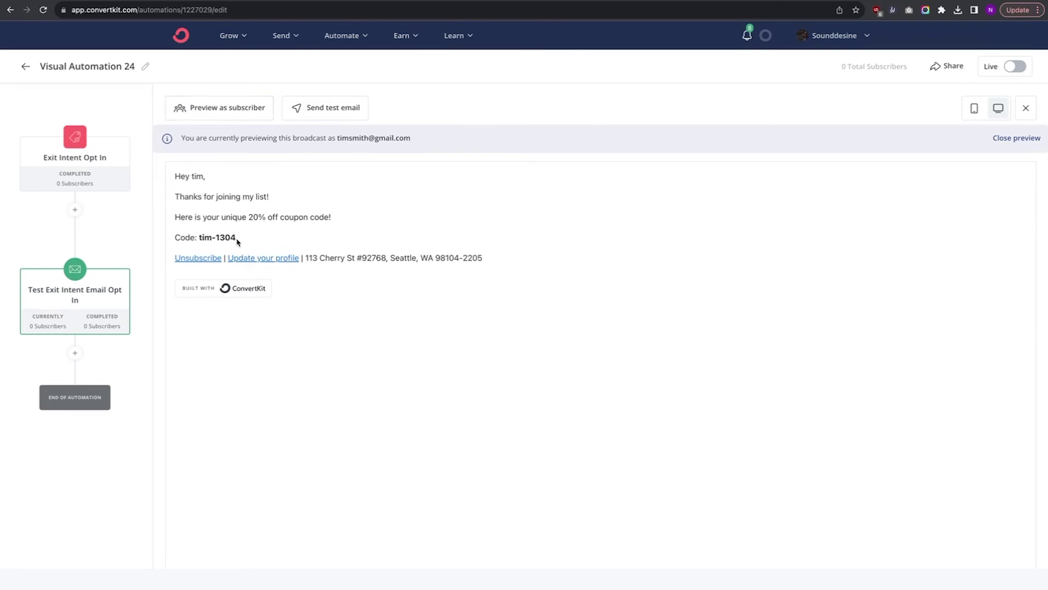
drag(236, 239, 198, 236)
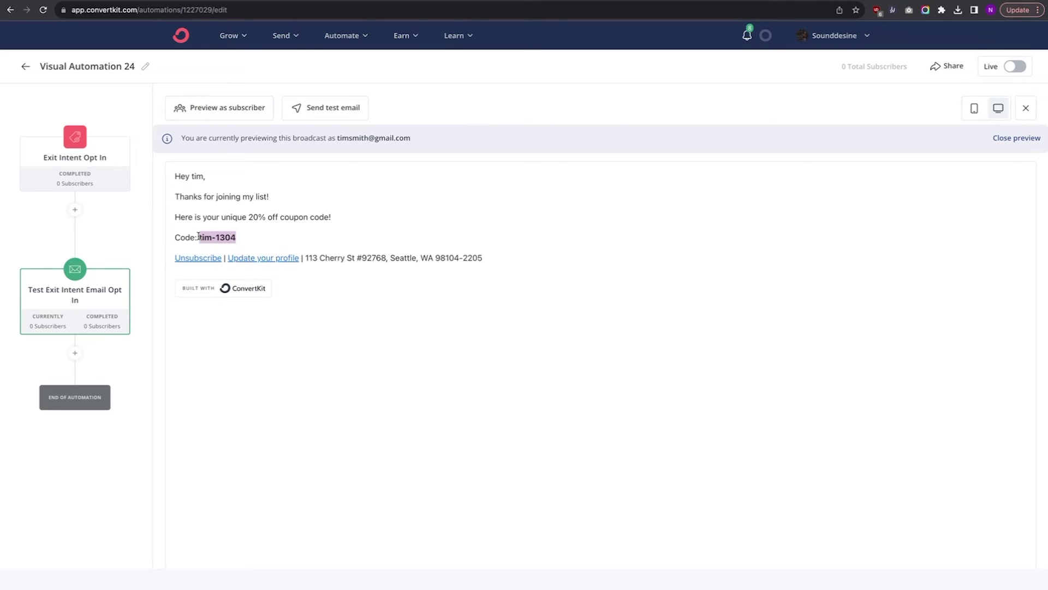
click(427, 219)
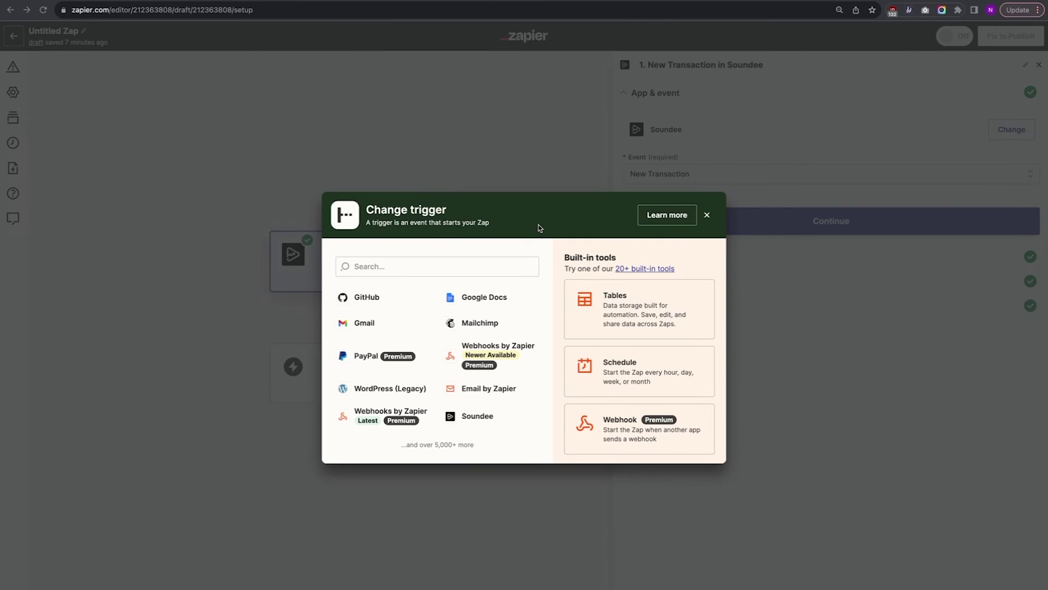
Step: Search for Soundee and choose it as the trigger app of the untitled two-step Zap
click(491, 267)
text(s)
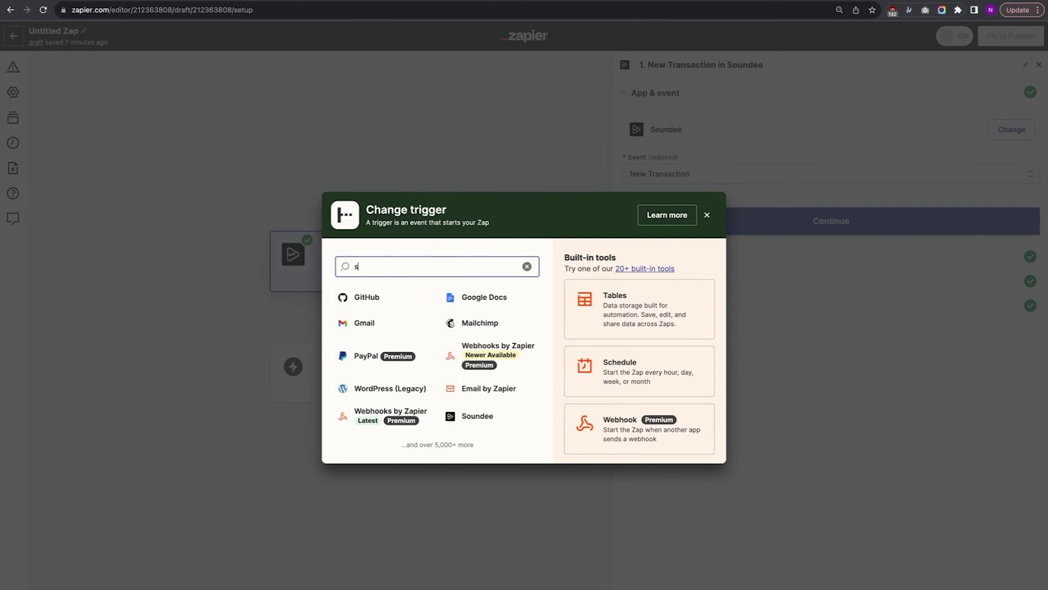
text(oundee)
click(444, 301)
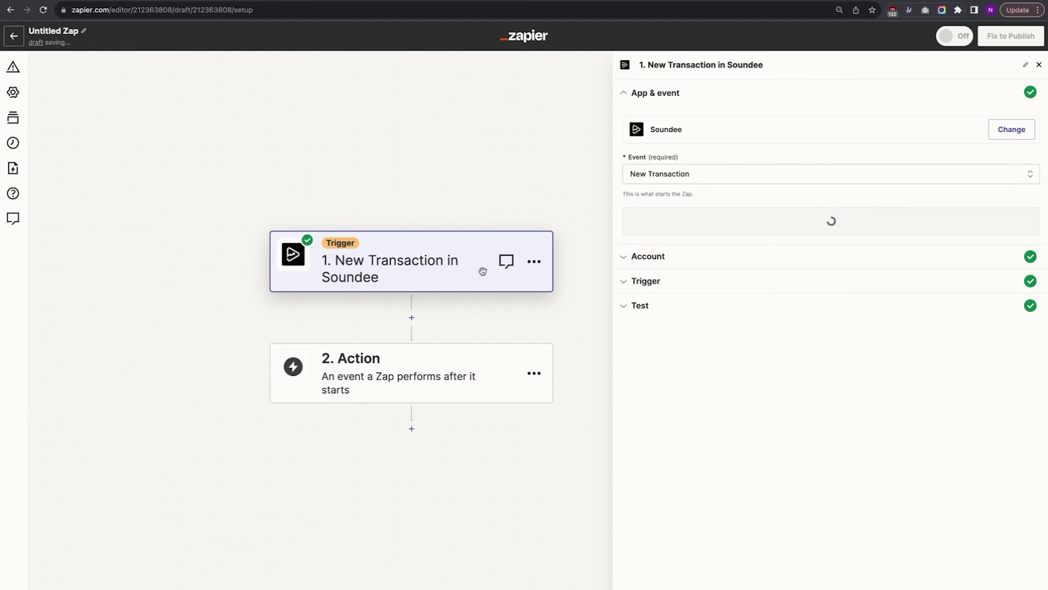
Step: Configure the Soundee trigger with the New Transaction event, the sounddesine account and the New Sale transaction type, and continue to its test records
click(691, 174)
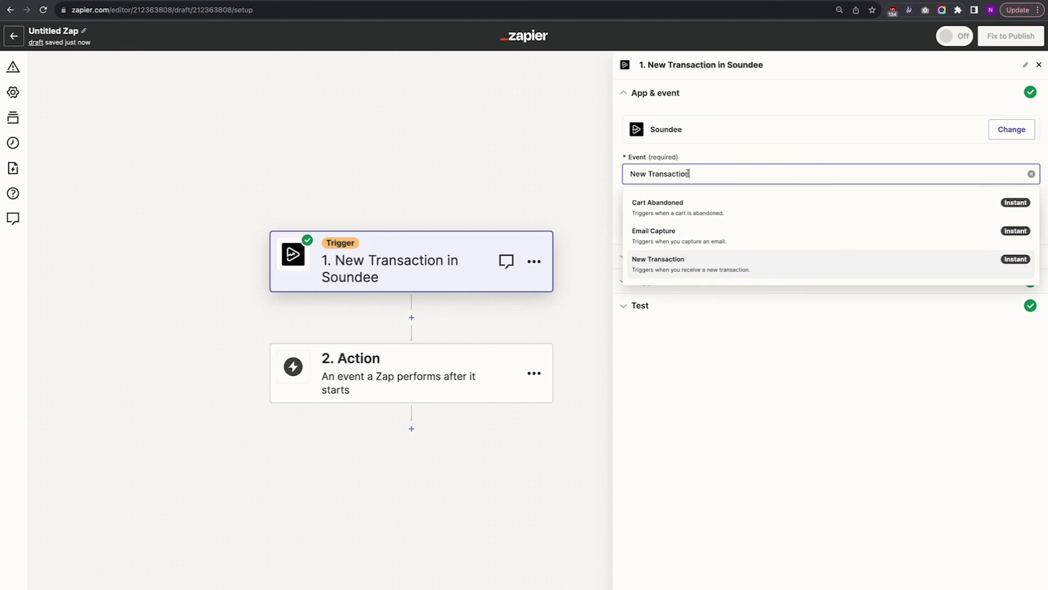
click(686, 269)
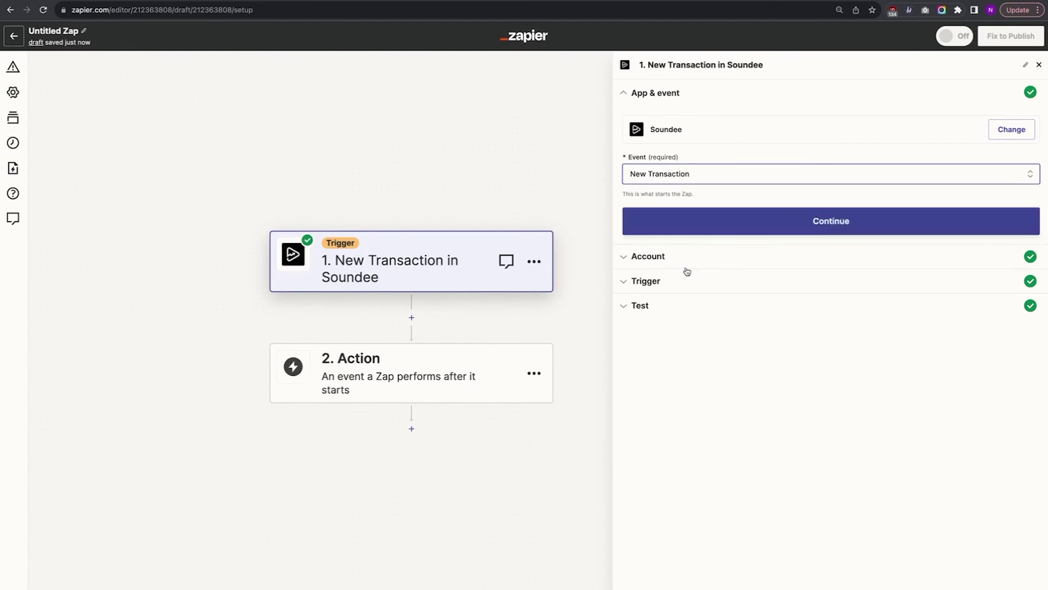
click(729, 218)
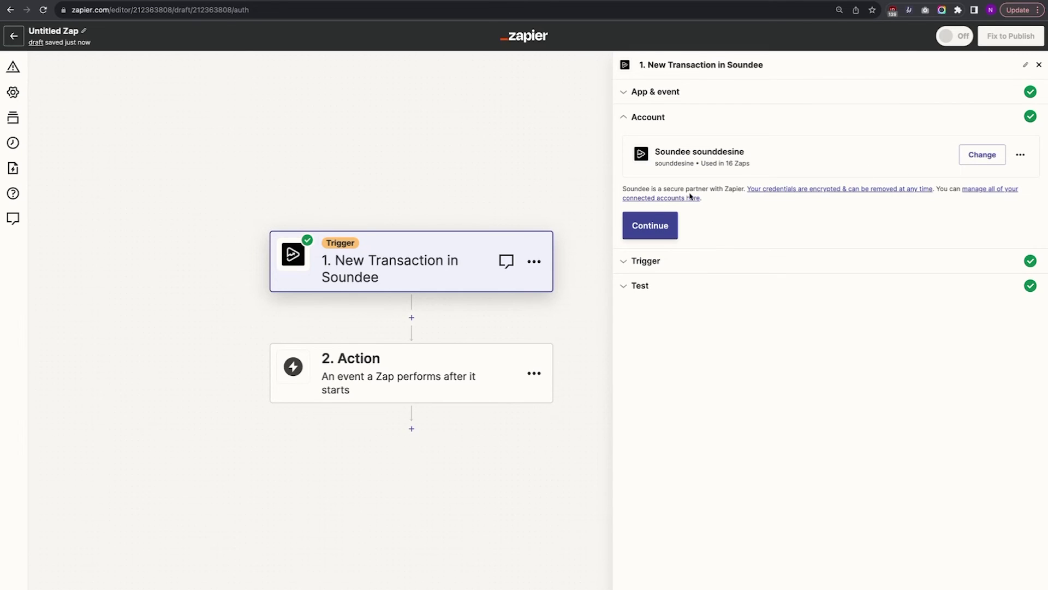
click(660, 219)
click(672, 186)
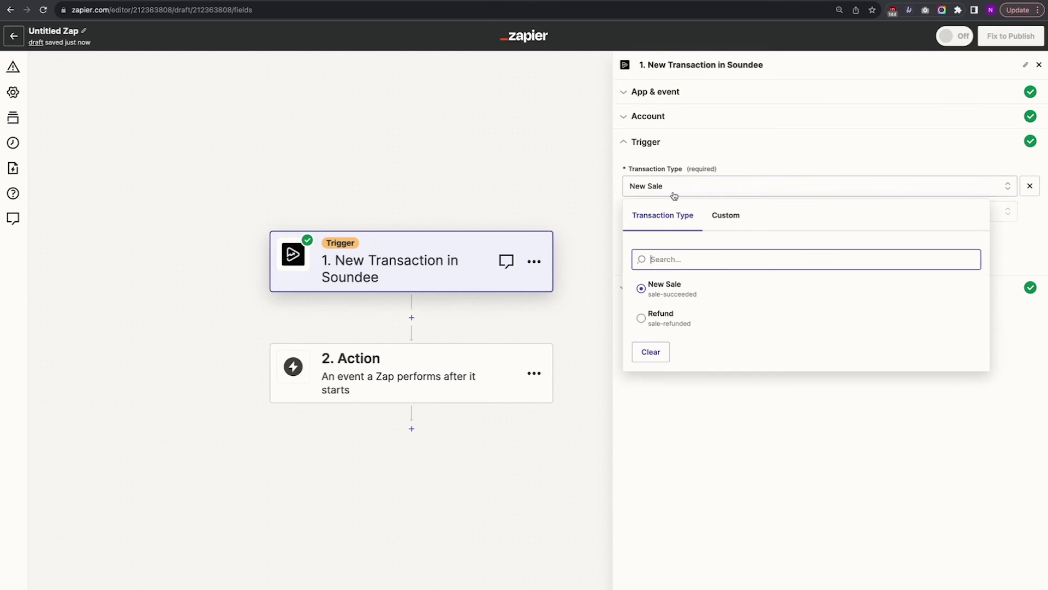
click(738, 153)
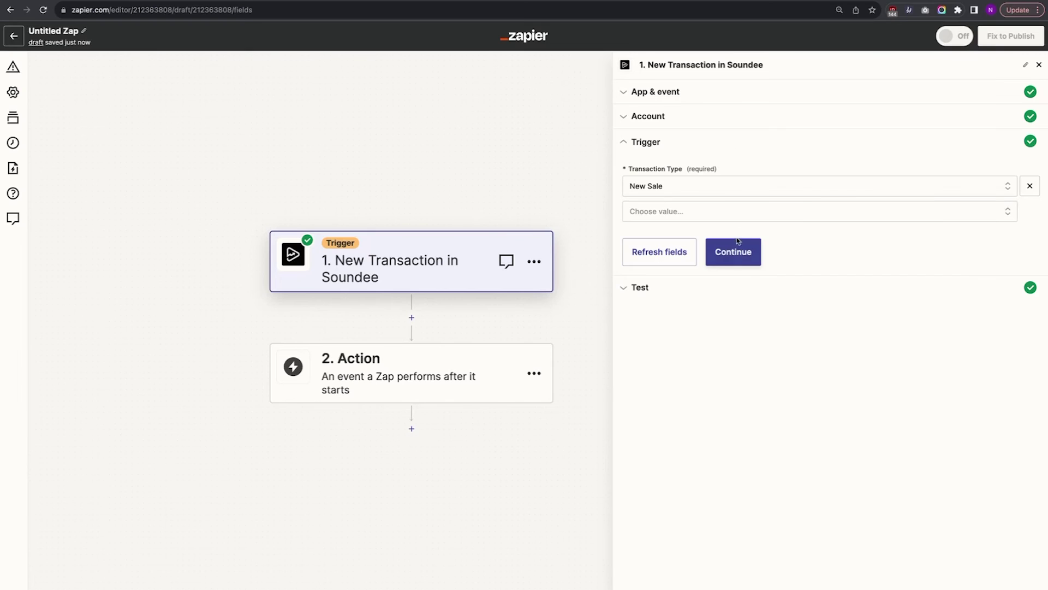
click(735, 254)
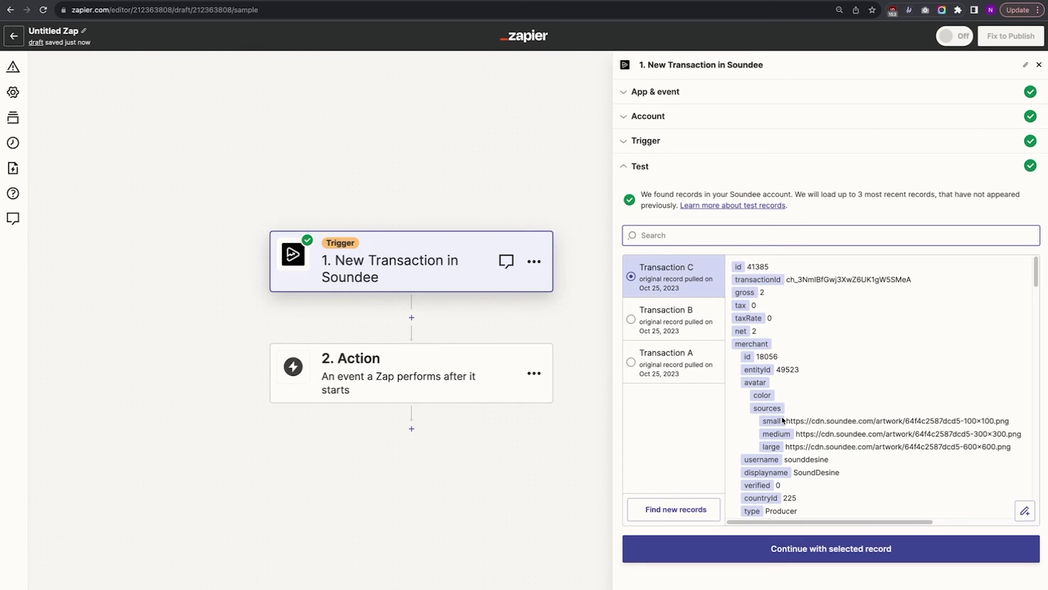
Step: Examine the fields of the Transaction C test record, from the merchant details down to the receipt URL and session parameters
scroll(782, 419, down, 3)
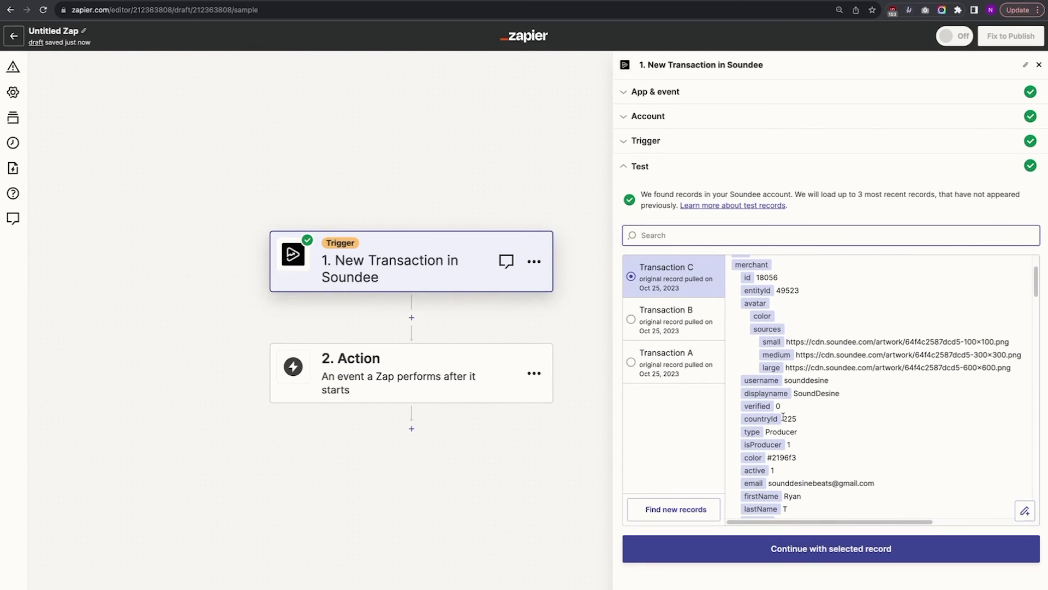
scroll(783, 417, down, 2)
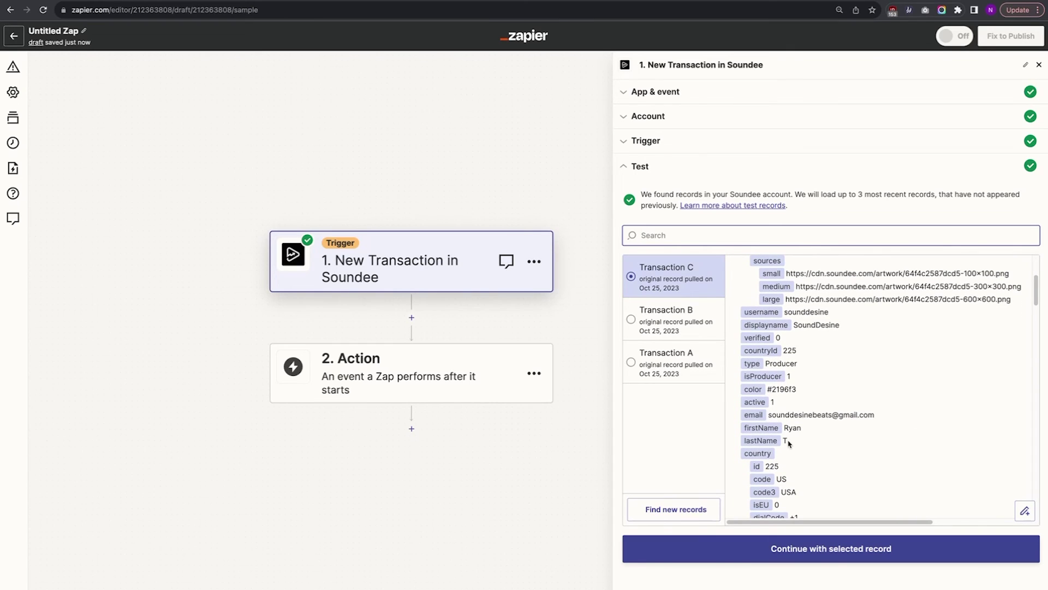
scroll(789, 444, down, 2)
scroll(788, 444, down, 10)
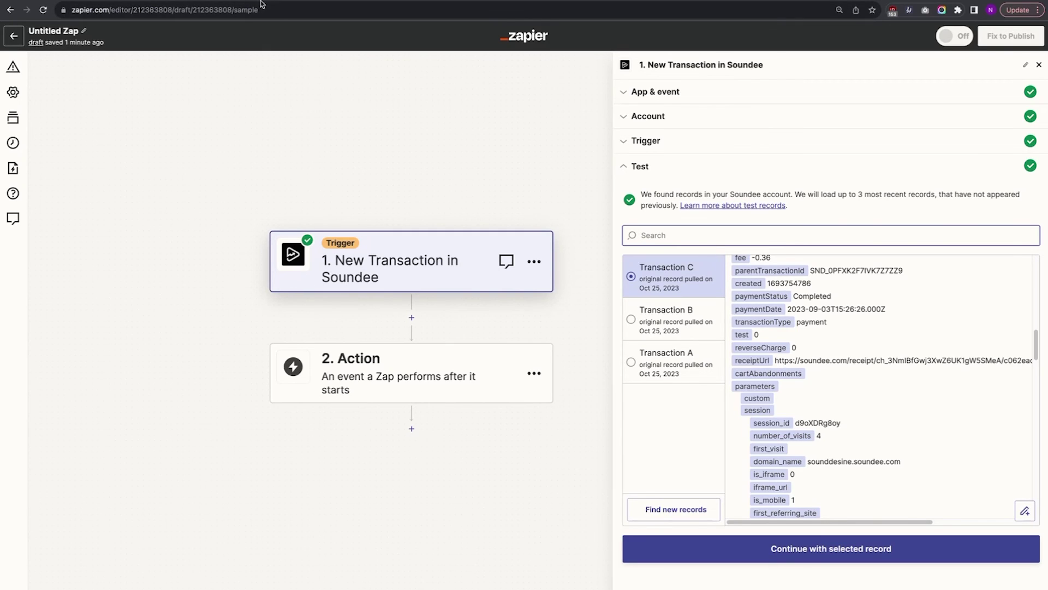
Step: Switch to the Soundee receipt page and view the license upgrade options for the purchased beat
key(ctrl+Tab)
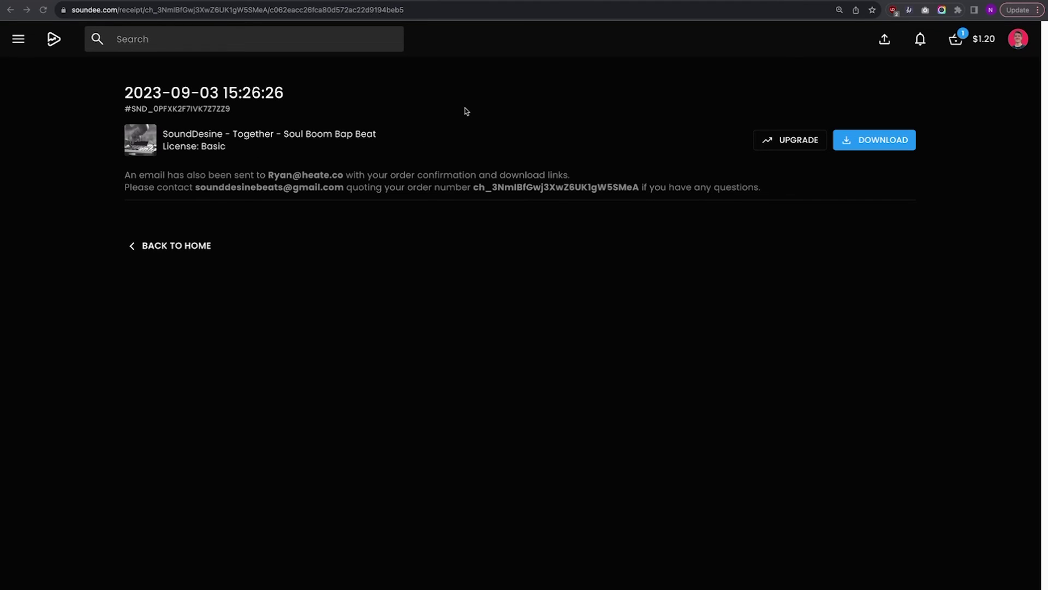
click(782, 143)
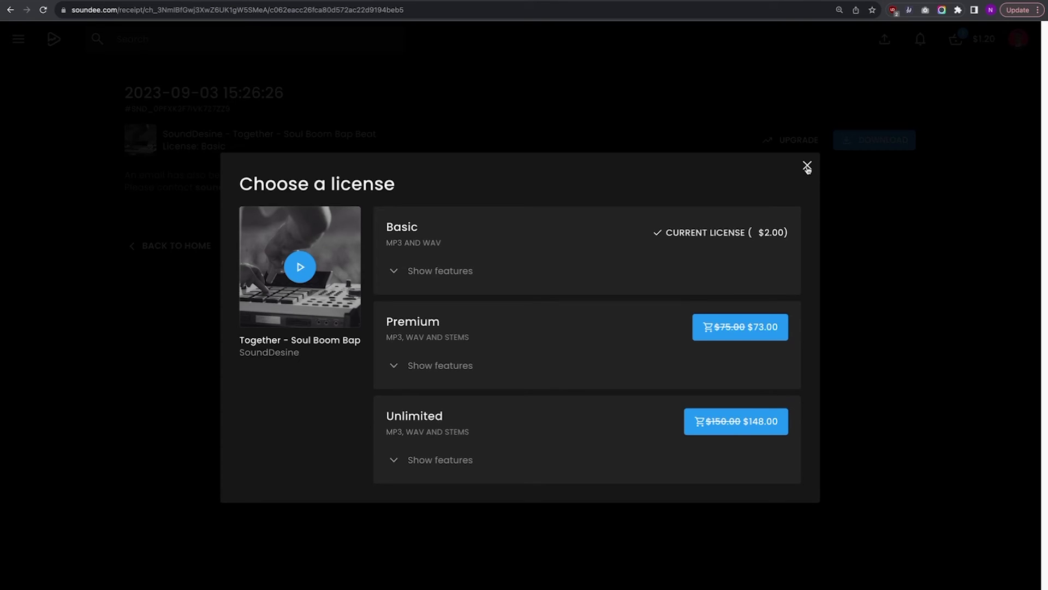
click(807, 167)
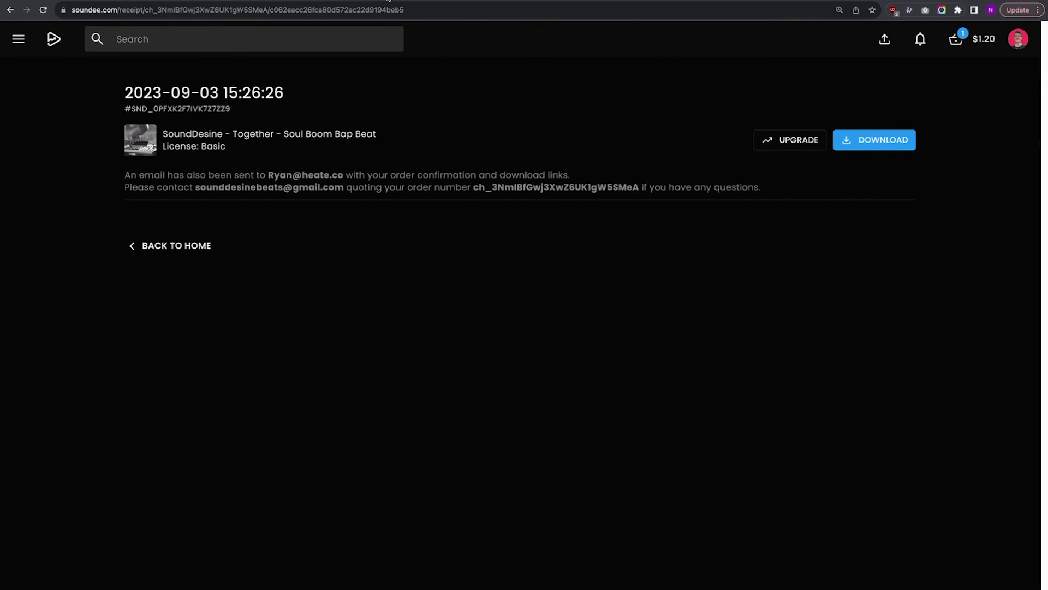
Step: Switch to ConvertKit and examine the Soundee - Post Purchase (Paid Zap) automation down to its customer tag and Basic license conditions
key(ctrl+t)
text(conv)
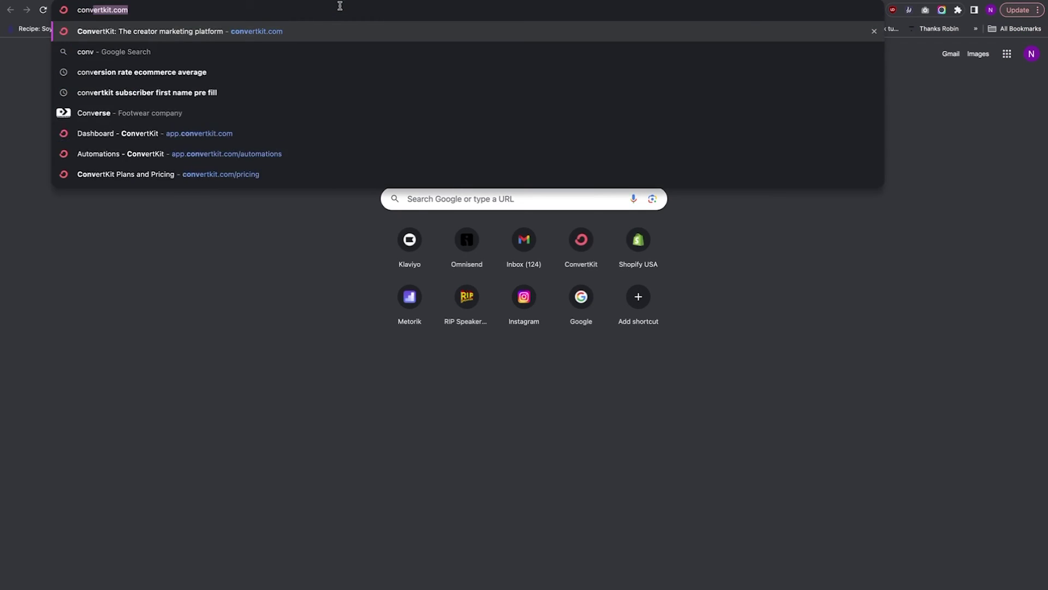
key(Return)
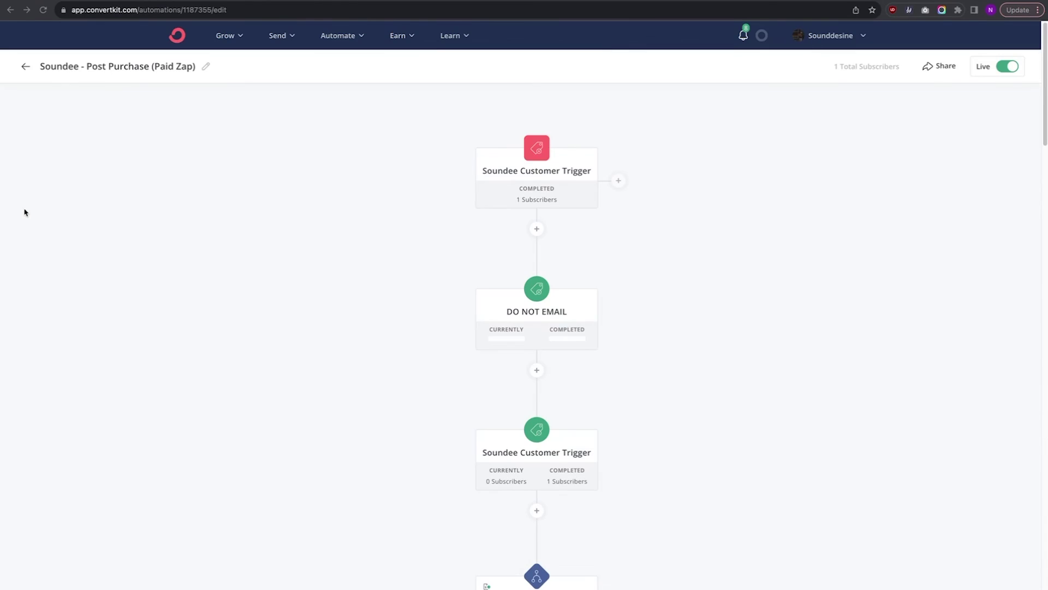
scroll(281, 250, down, 6)
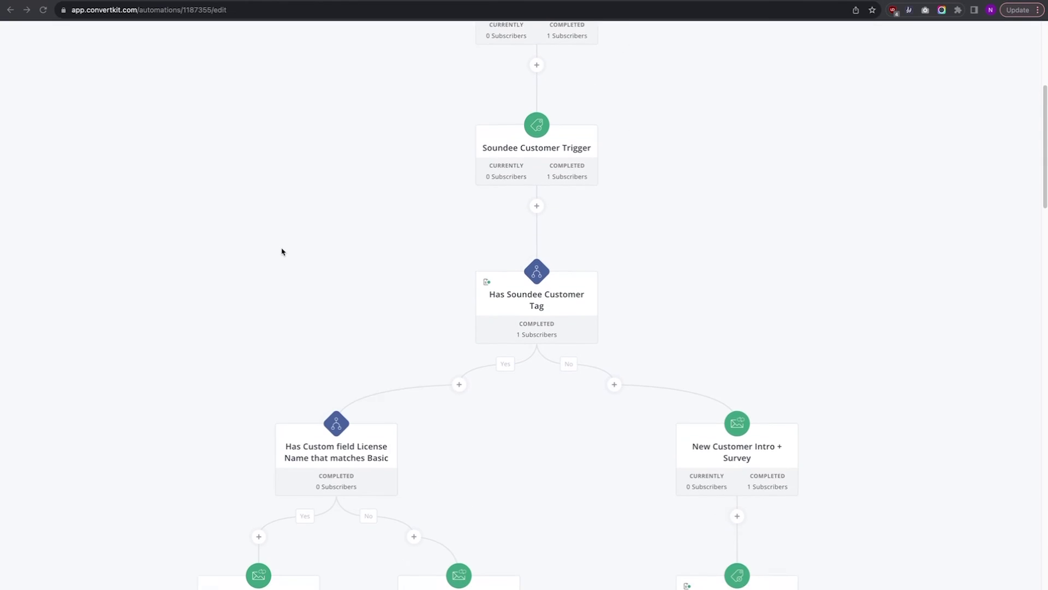
scroll(281, 251, down, 3)
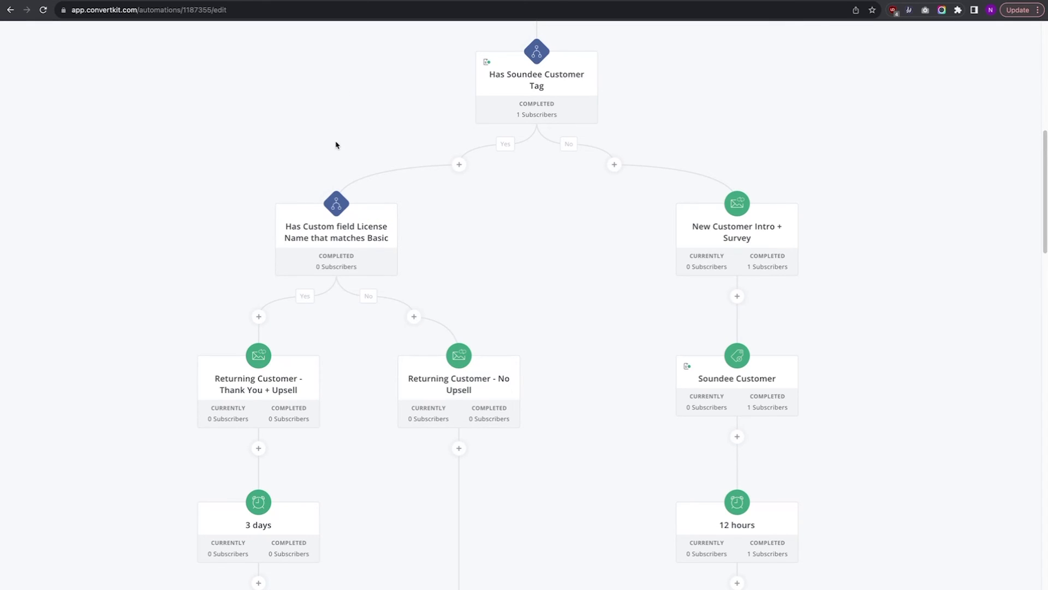
Step: Open the Returning Customer - Thank You + Upsell email and inspect the URL behind its Upgrade My License Here button
click(256, 397)
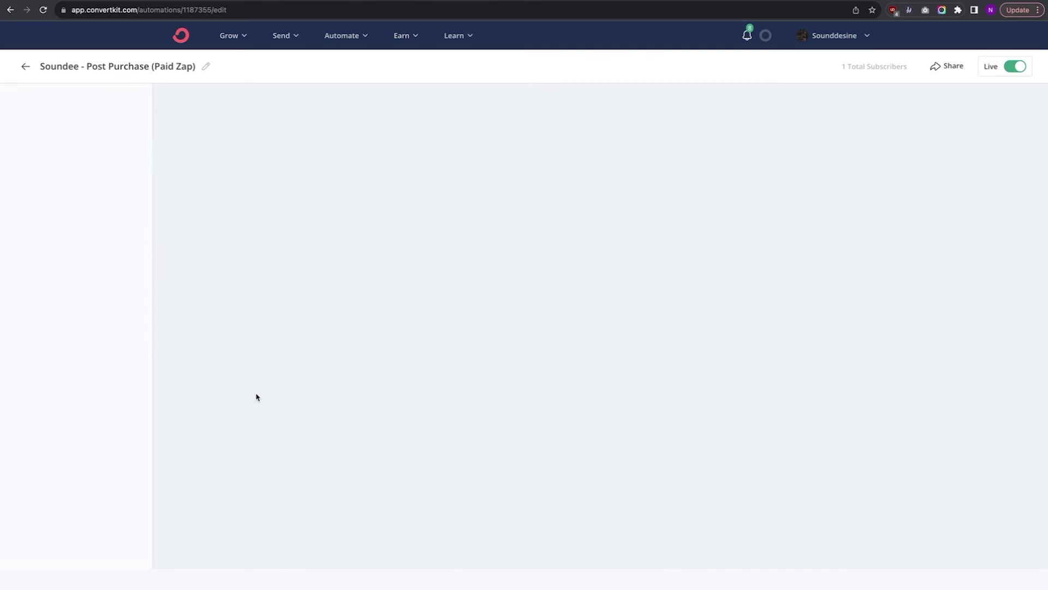
scroll(351, 422, down, 4)
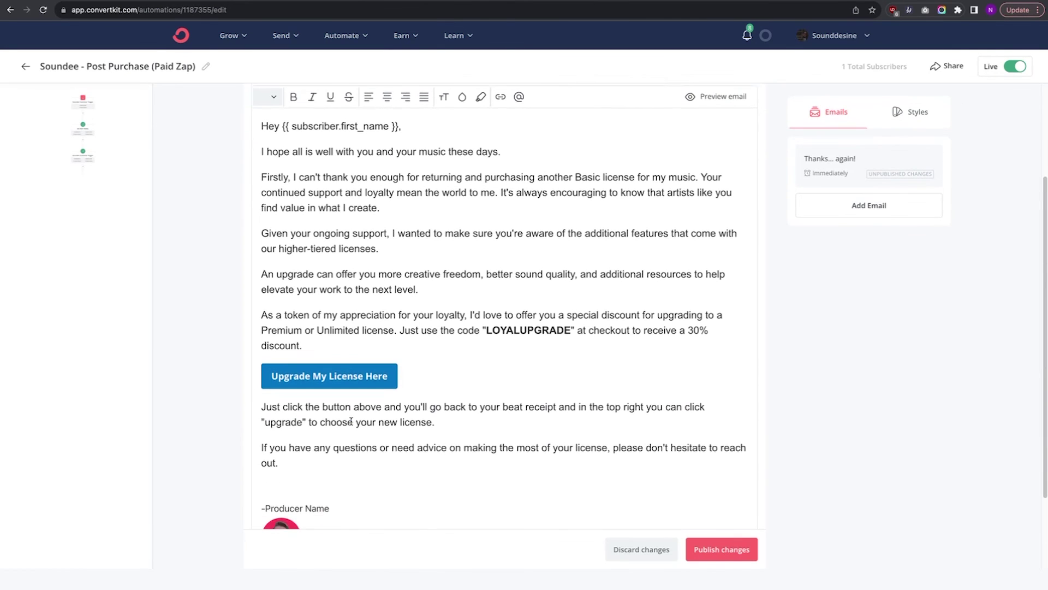
click(357, 360)
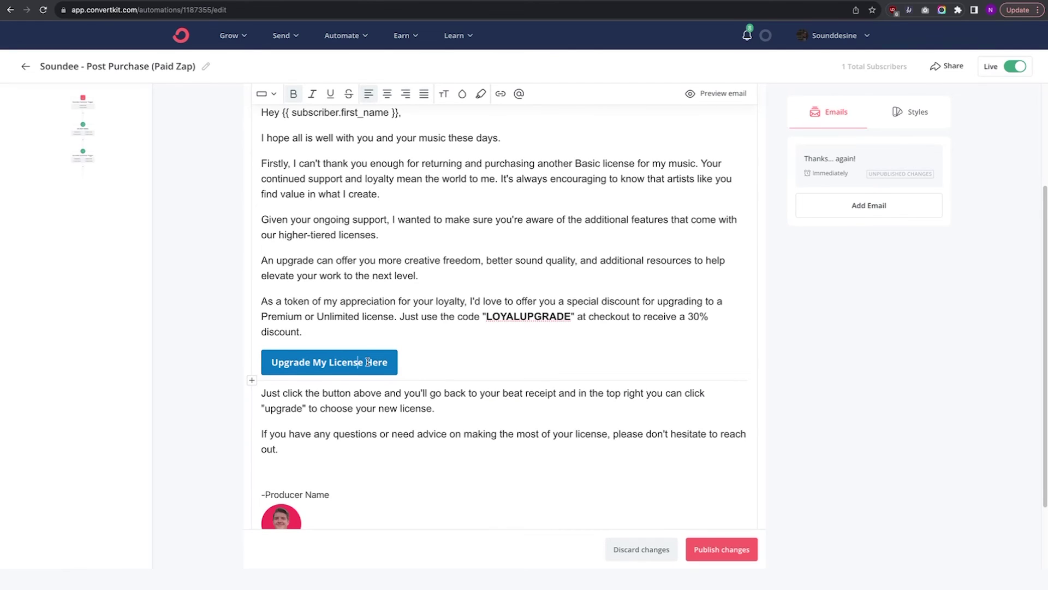
click(910, 112)
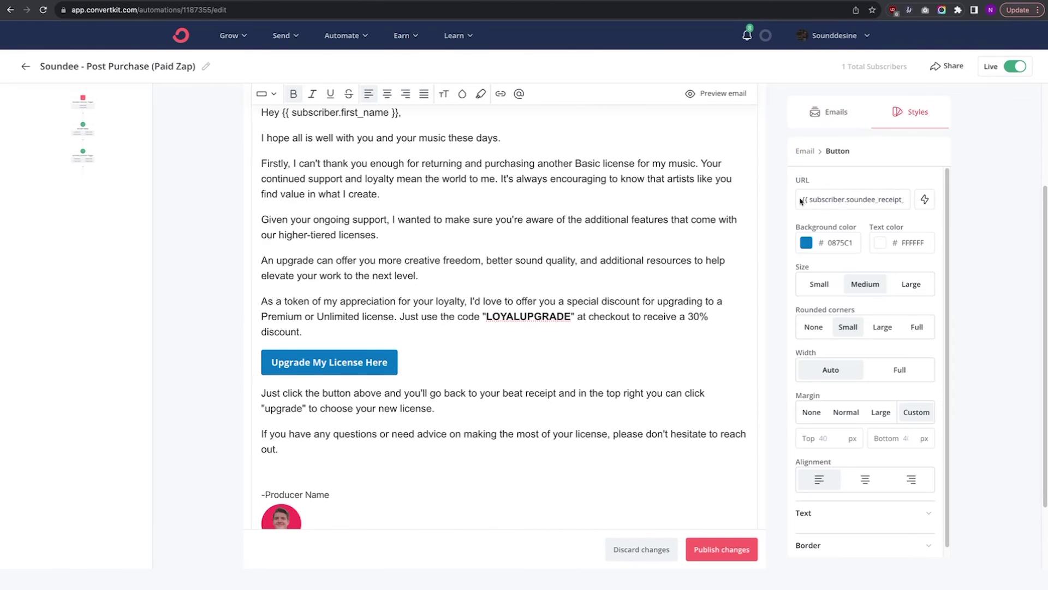
drag(804, 199, 913, 200)
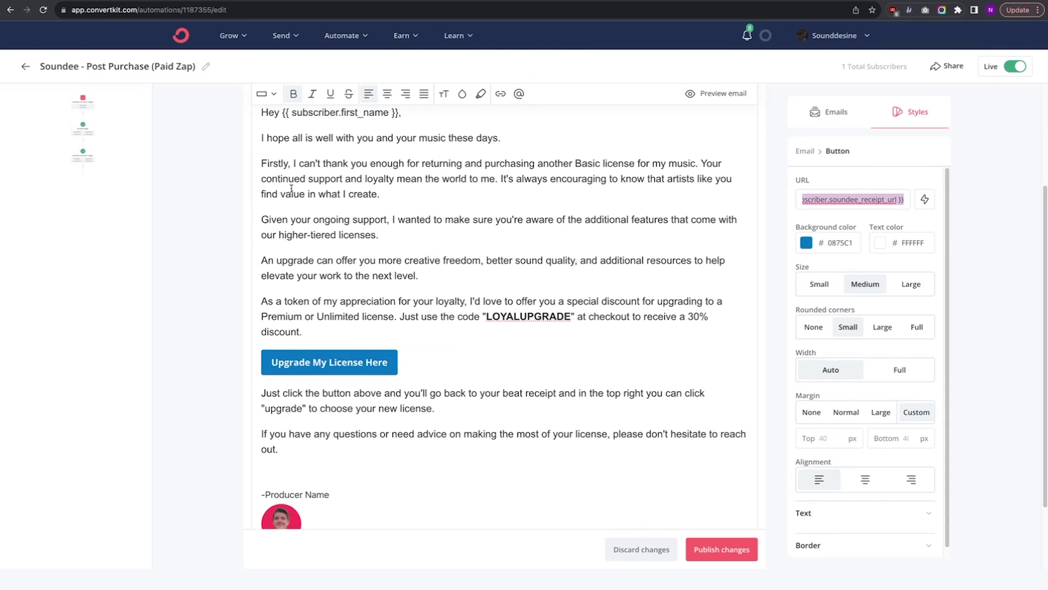
Step: Return to the Zapier draft and examine the Transaction C record's session, payment source, store, invoice and customer lifetime fields
click(287, 1)
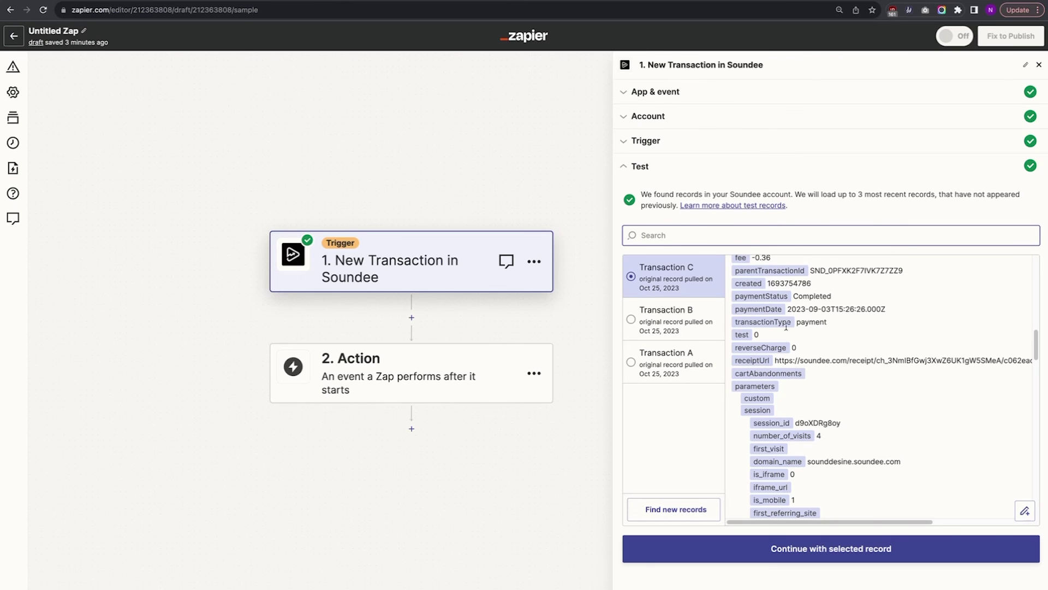
scroll(789, 350, down, 2)
scroll(789, 349, down, 3)
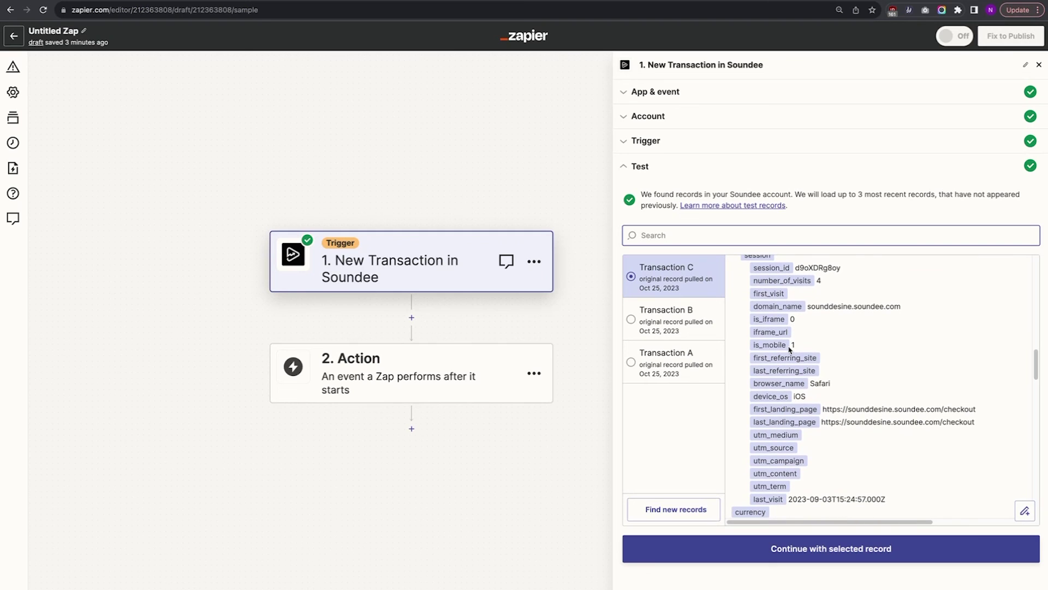
scroll(789, 349, down, 4)
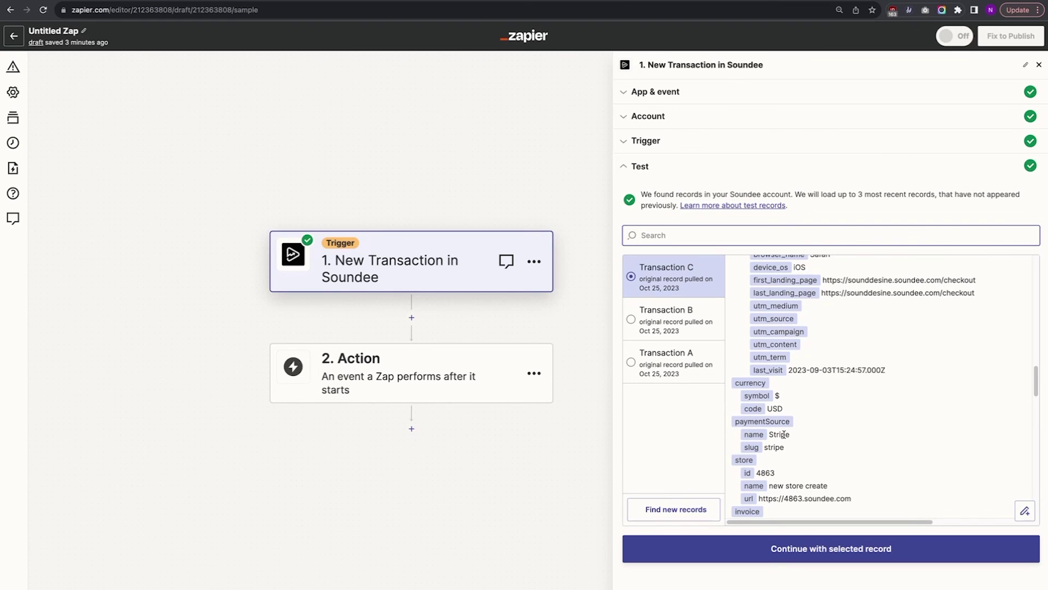
scroll(784, 434, down, 1)
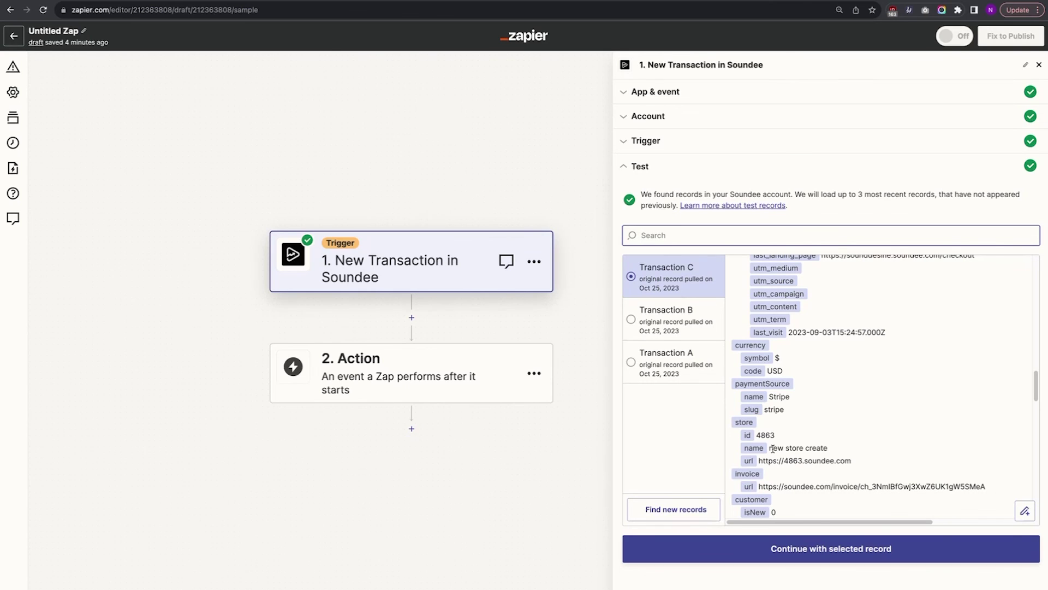
scroll(773, 448, down, 3)
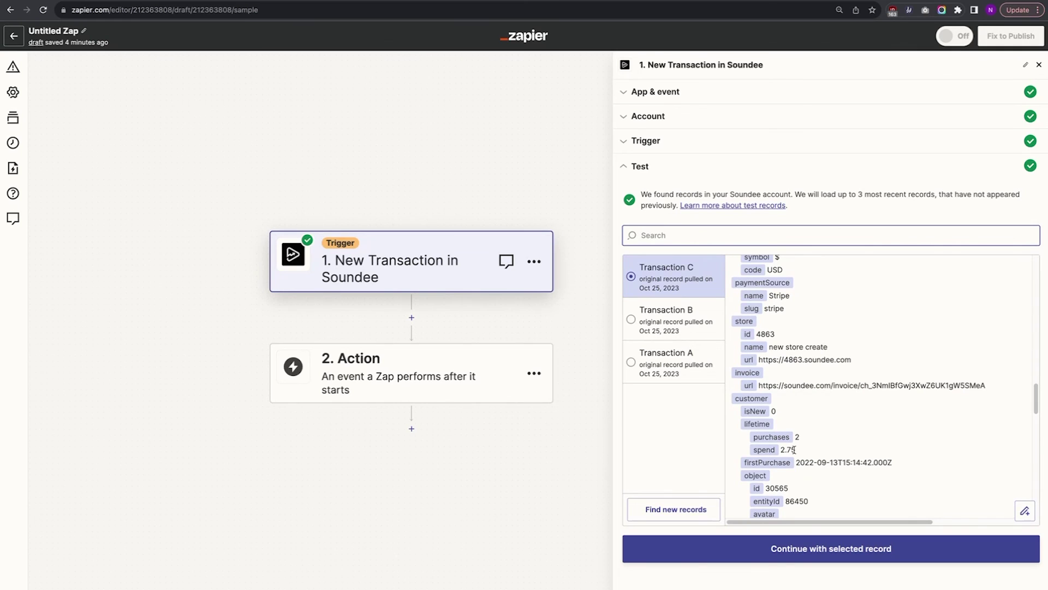
Step: Switch to ConvertKit's visual automations, open VIP FLOWS $300 and examine its Customer Lifetime Spend condition and VIP branches
click(415, 1)
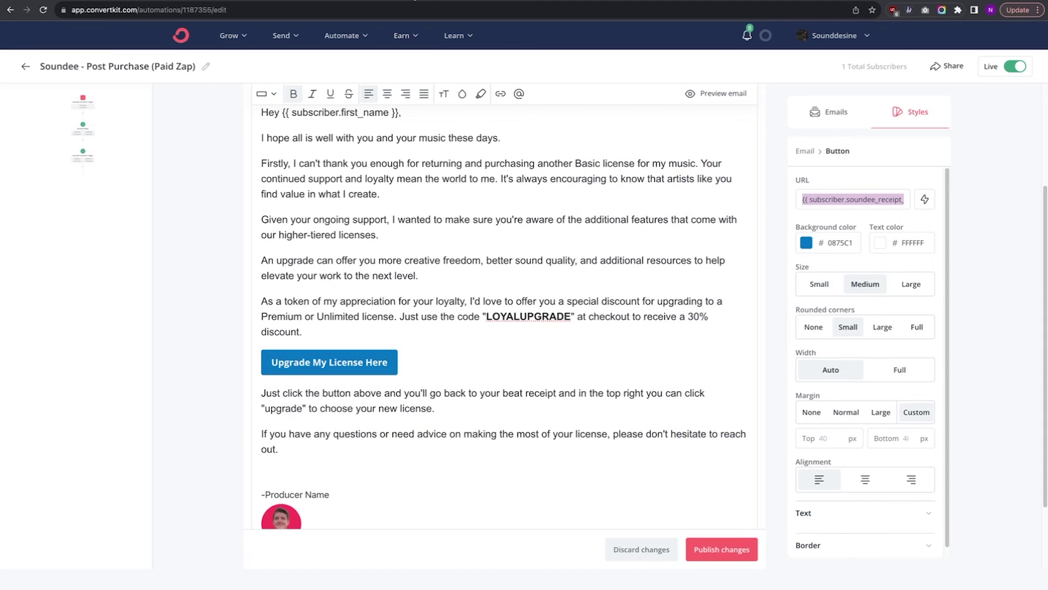
click(359, 35)
click(357, 76)
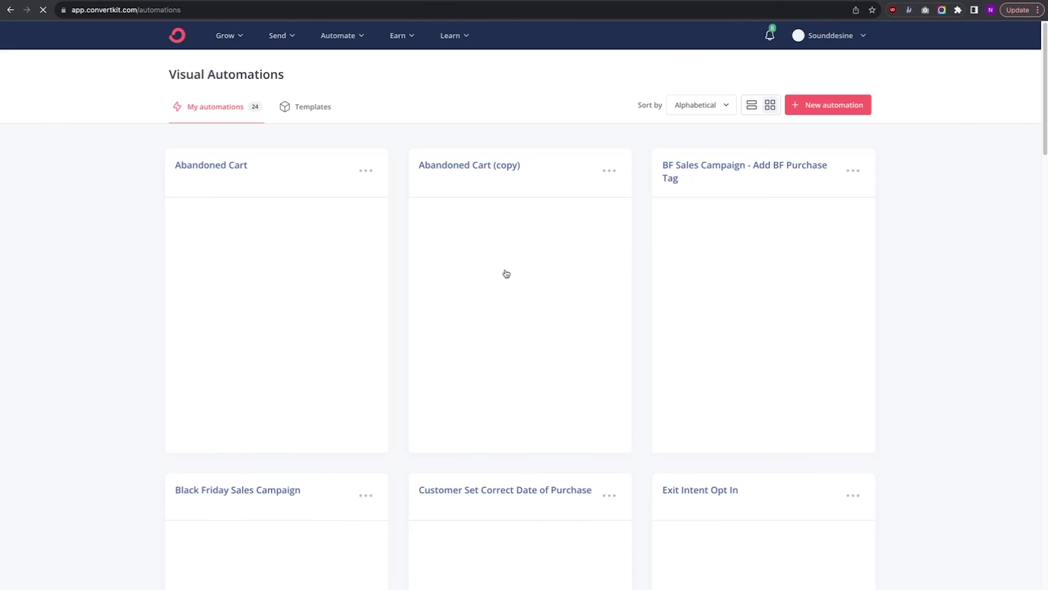
scroll(507, 273, down, 2)
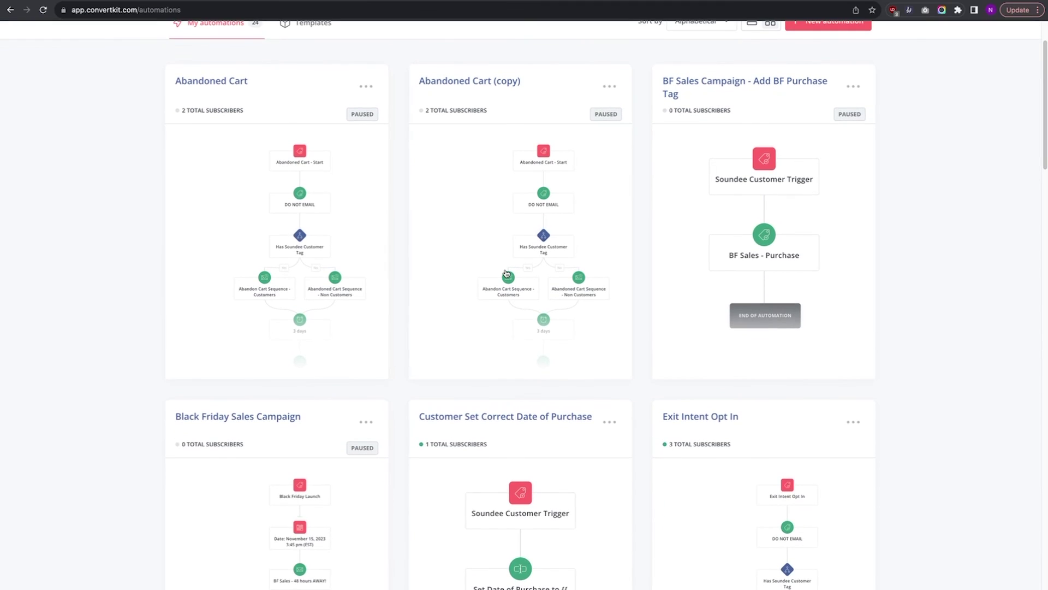
scroll(507, 273, down, 6)
scroll(507, 274, down, 20)
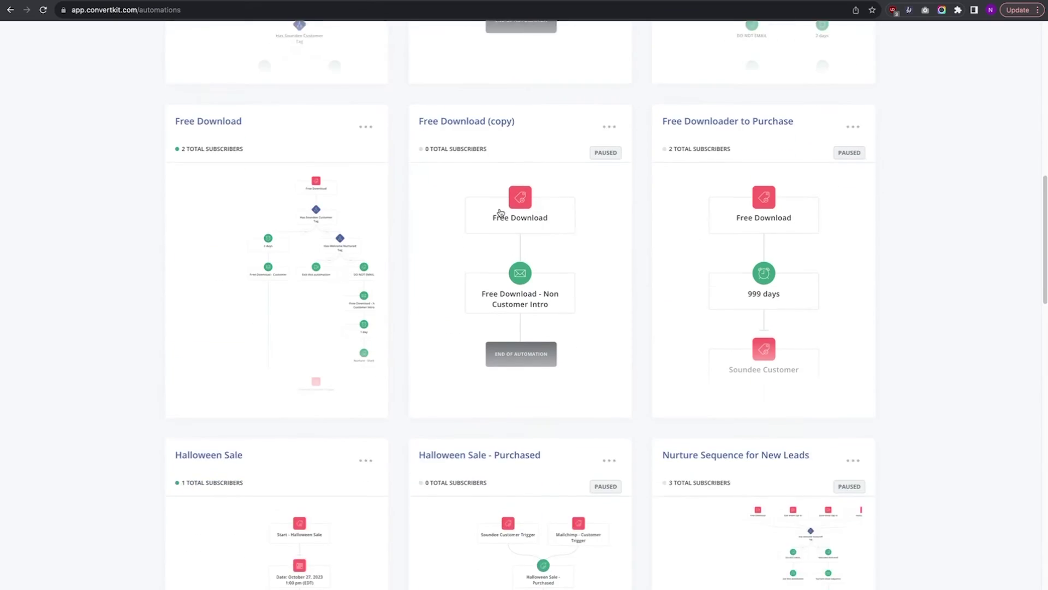
scroll(501, 213, down, 13)
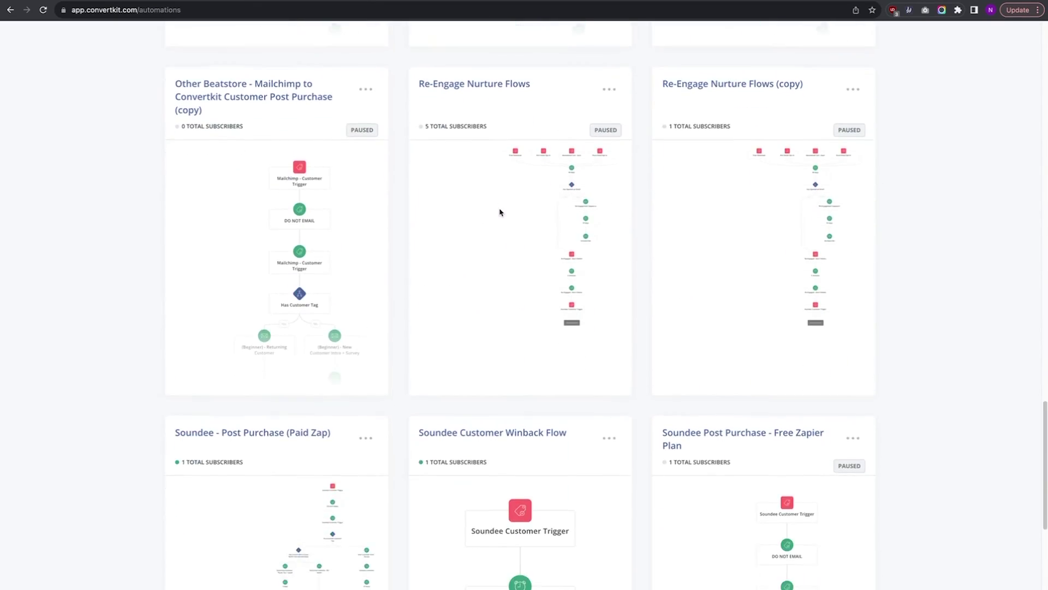
click(472, 289)
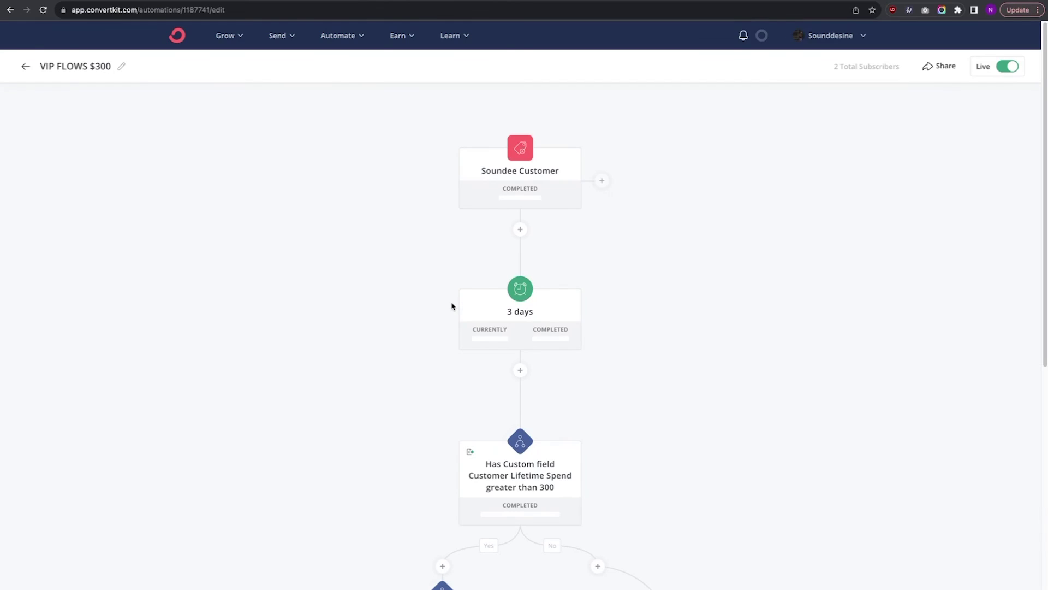
scroll(451, 306, down, 3)
scroll(452, 306, down, 2)
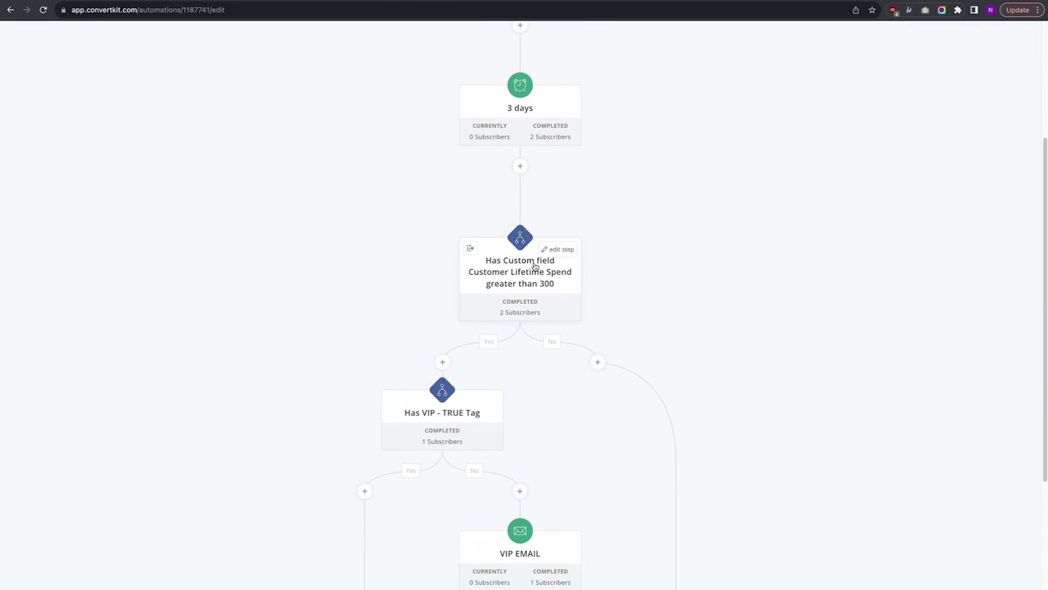
scroll(438, 291, down, 4)
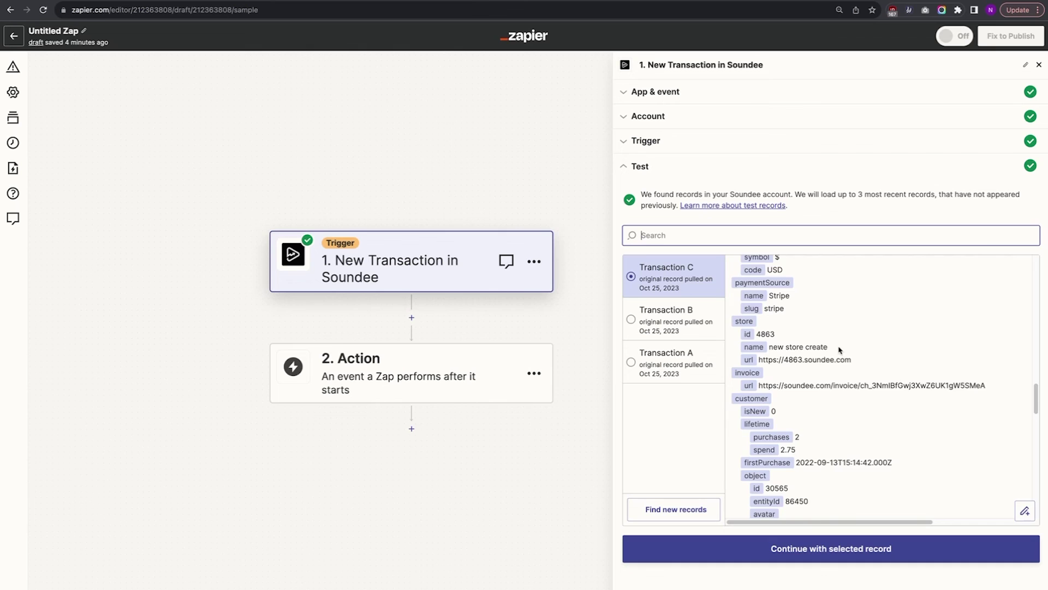
Step: Examine the Transaction C record's customer lifetime, license and receipt URL fields
scroll(838, 346, down, 3)
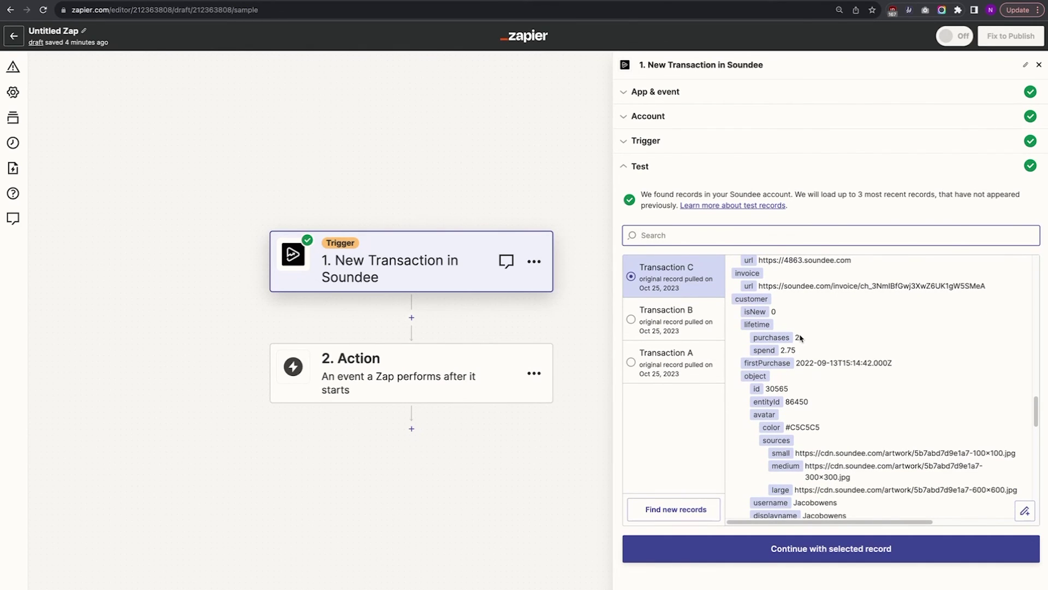
scroll(800, 338, down, 5)
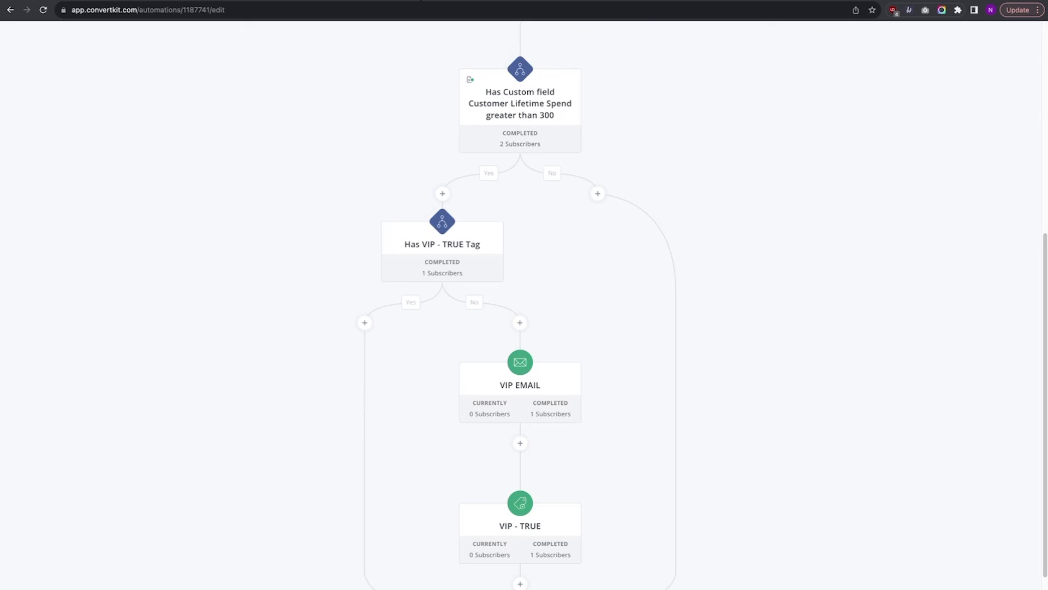
Step: Open ConvertKit's Soundee - Post Purchase (Paid Zap) automation and examine its customer tag and license branches down to the returning customer emails
scroll(423, 118, up, 8)
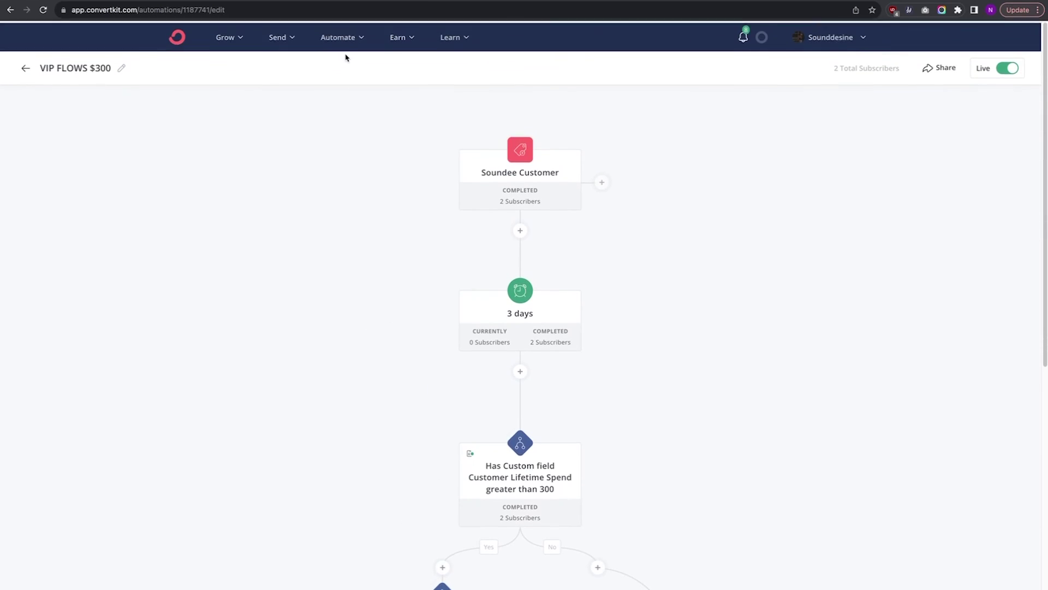
click(369, 81)
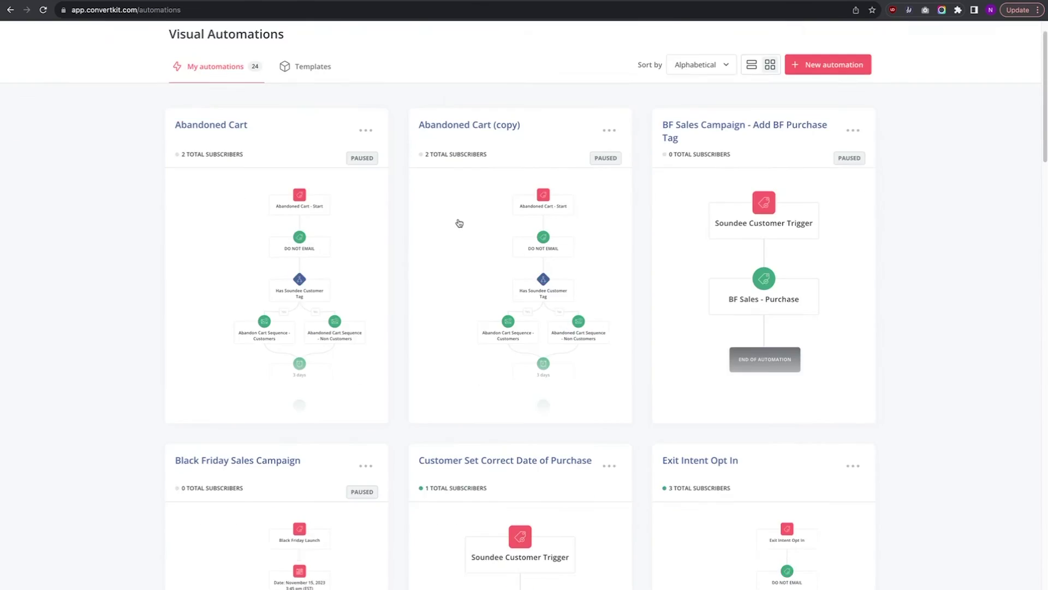
scroll(459, 223, down, 20)
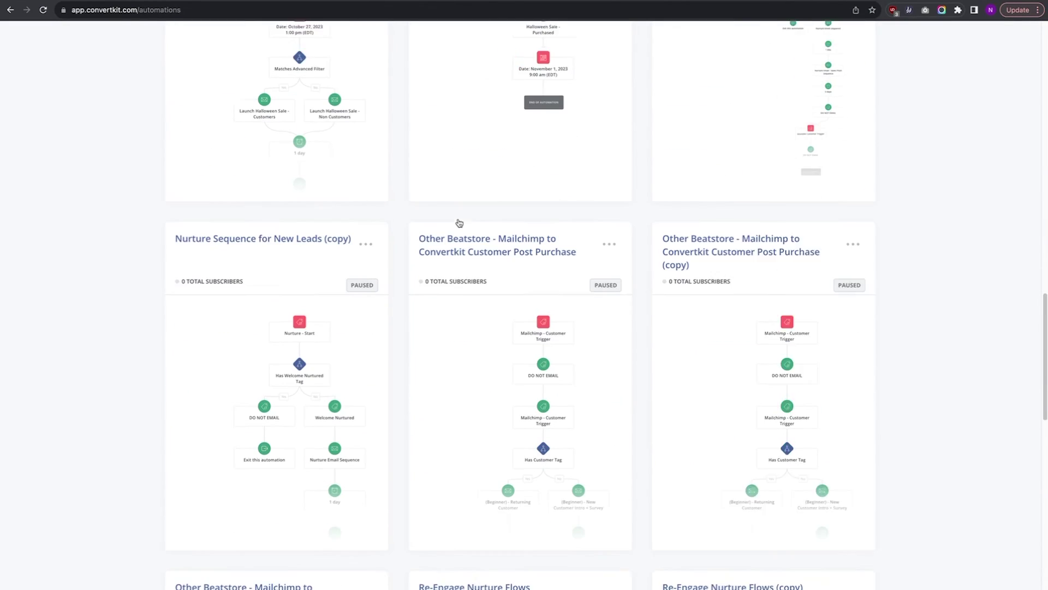
scroll(459, 223, down, 10)
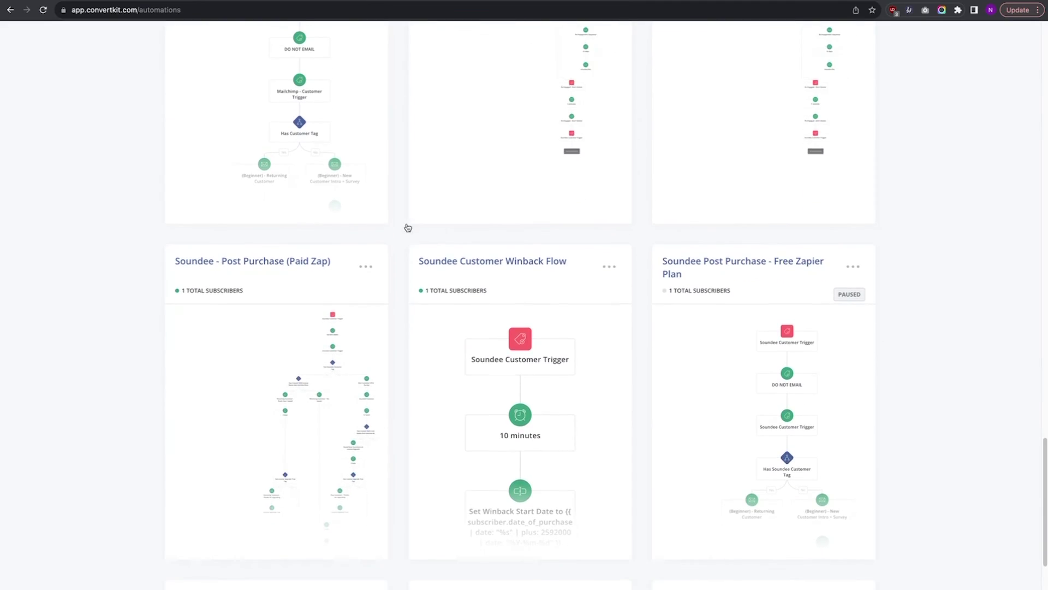
click(278, 261)
scroll(475, 272, down, 3)
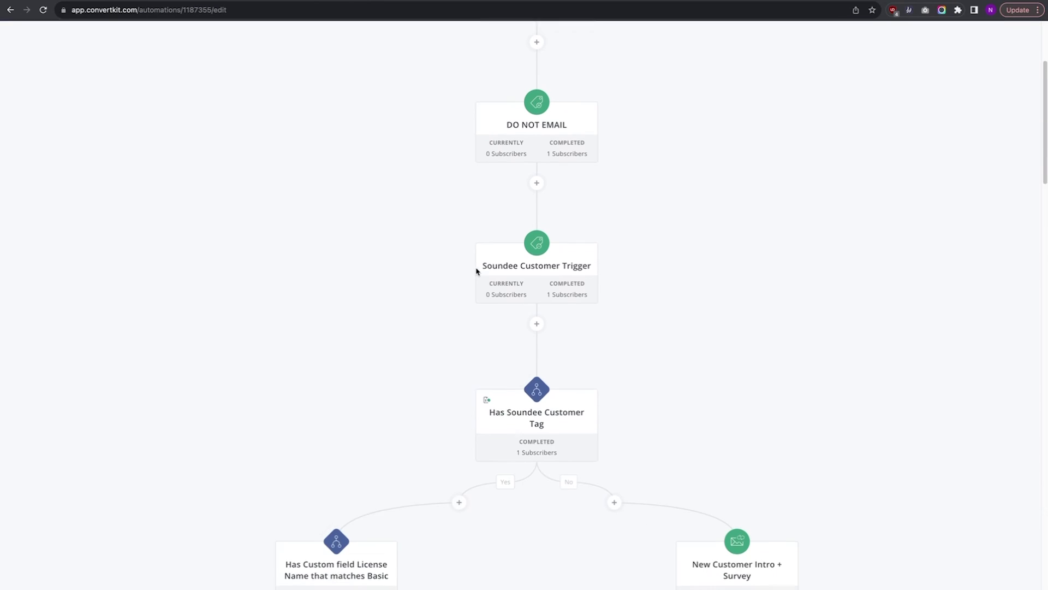
scroll(475, 271, down, 5)
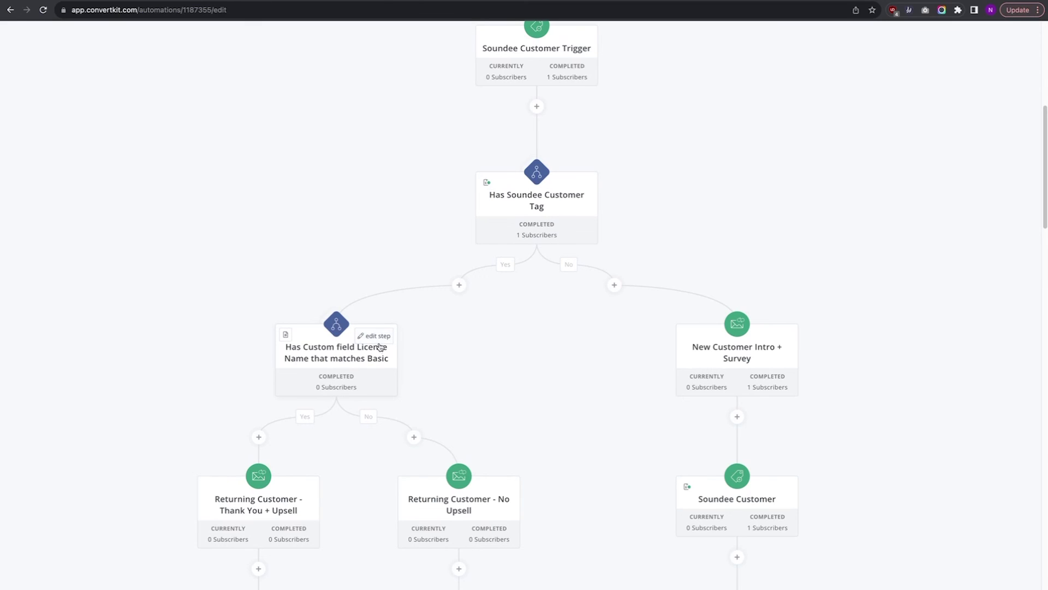
scroll(341, 360, down, 1)
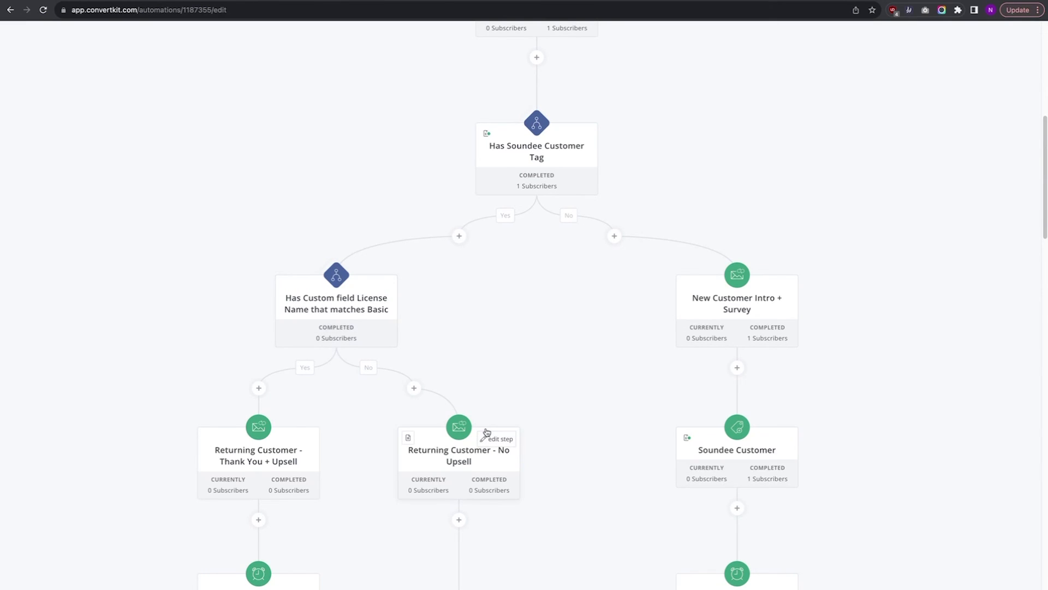
Step: Return to the Zapier draft, continue with Transaction C and make step 2 a ConvertKit action with the Add Tag to Subscriber event
click(81, 0)
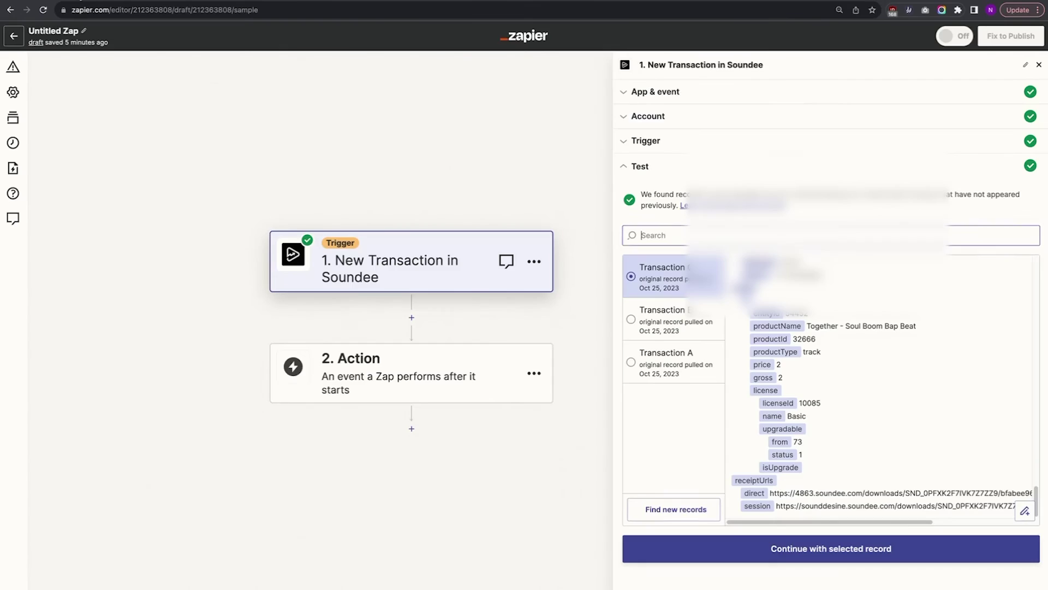
click(765, 544)
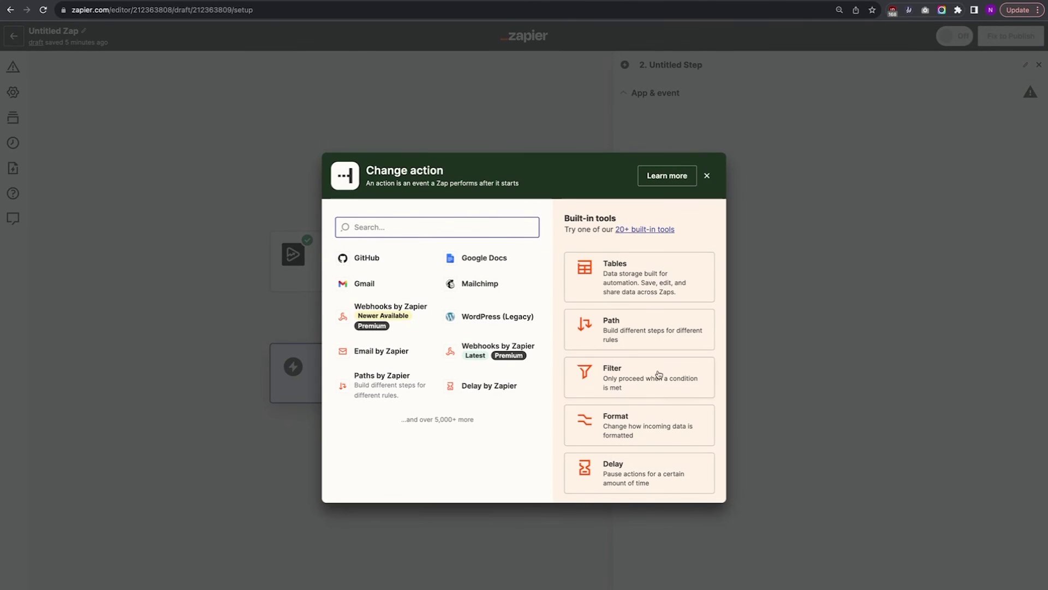
text(conv)
click(443, 264)
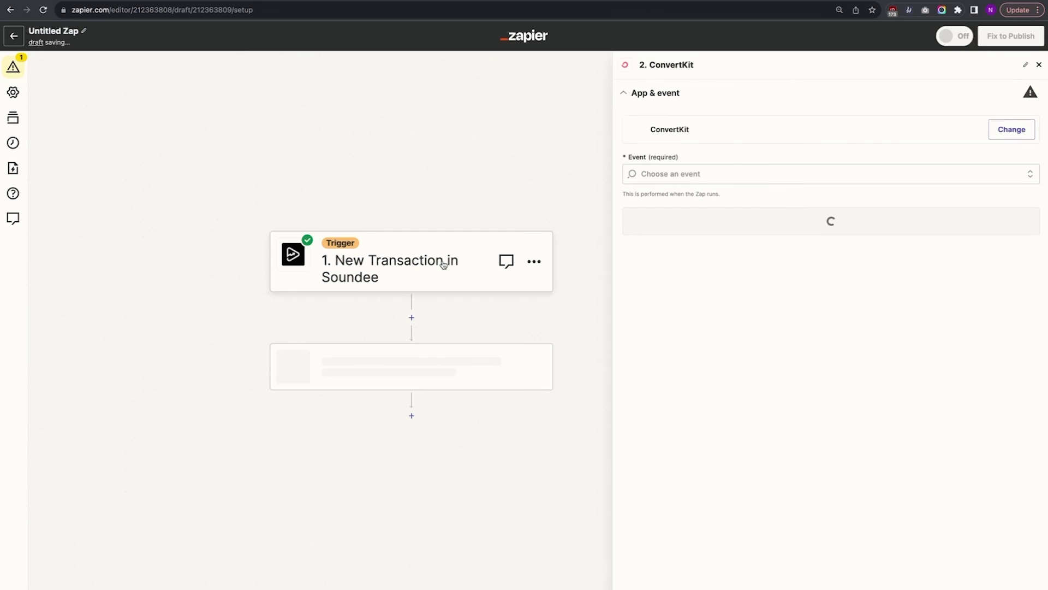
click(710, 174)
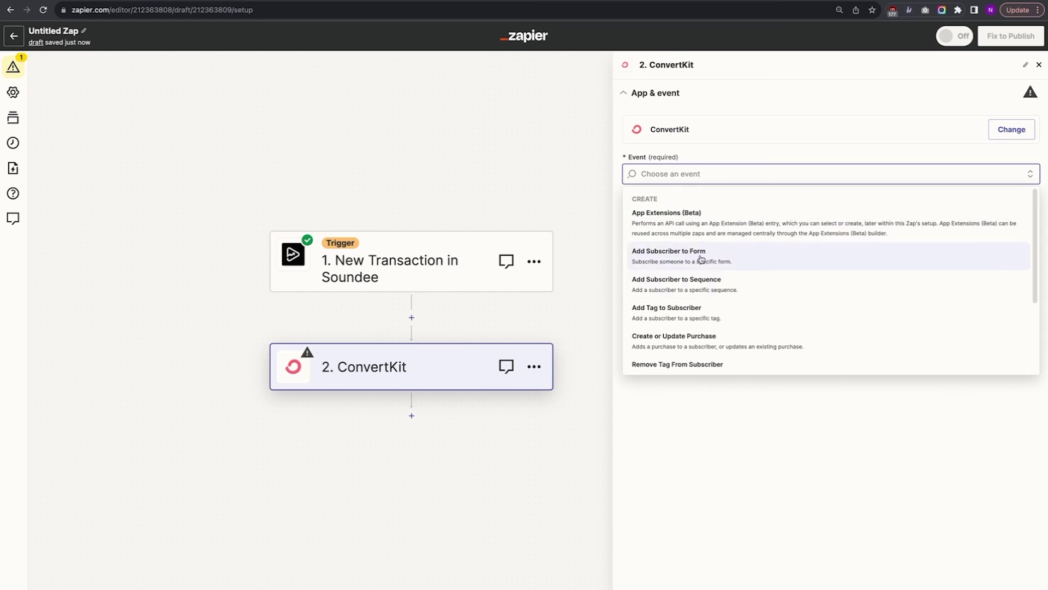
click(692, 312)
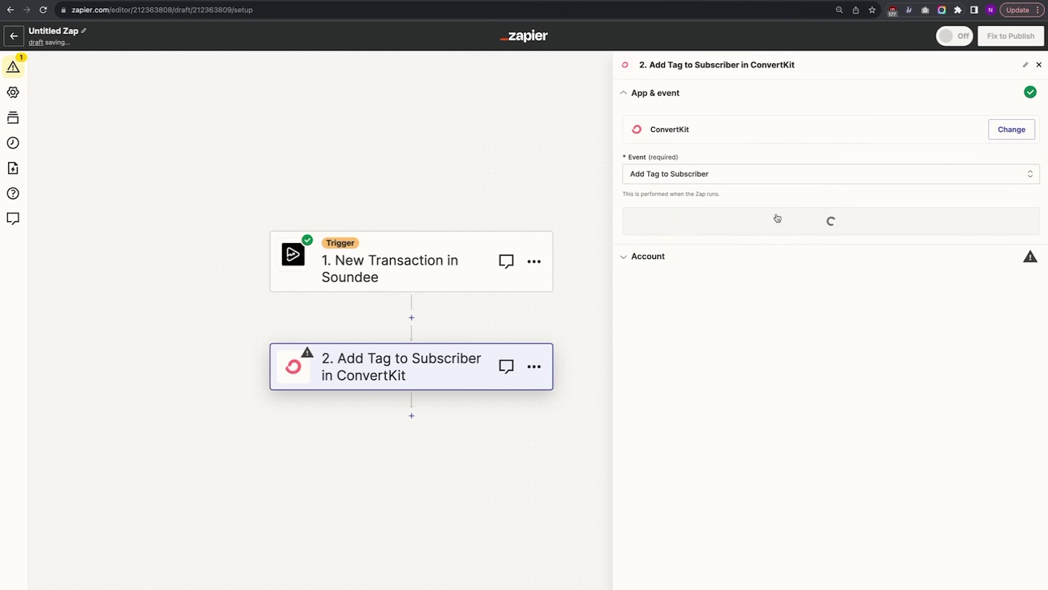
Step: Choose the Sounddesine ConvertKit account for the action and set its tag to Soundee Customer Trigger
click(1009, 153)
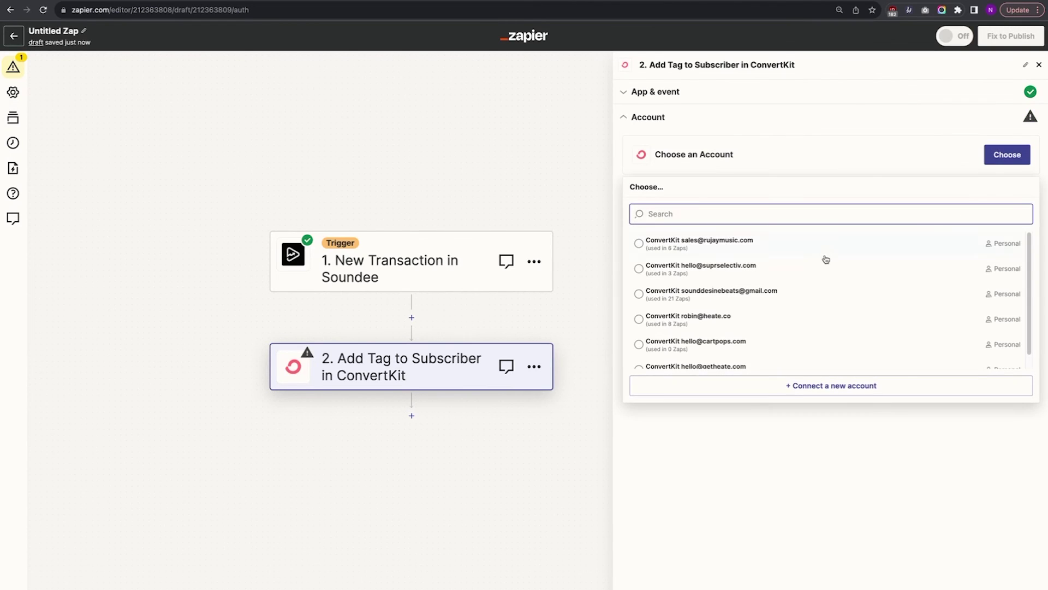
click(791, 295)
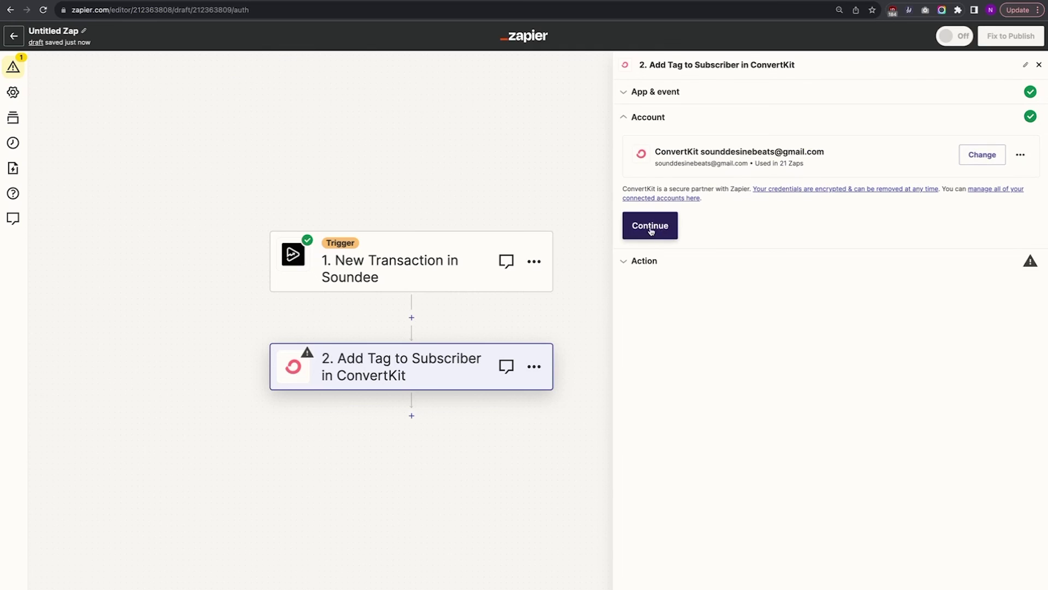
click(650, 226)
click(707, 186)
text(s)
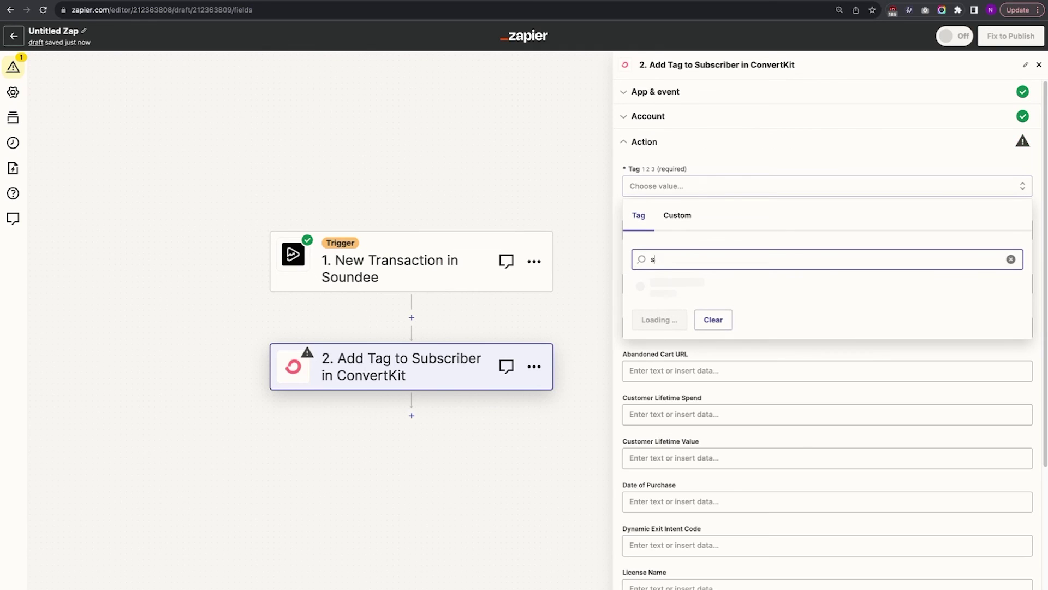
text(oundee)
click(699, 313)
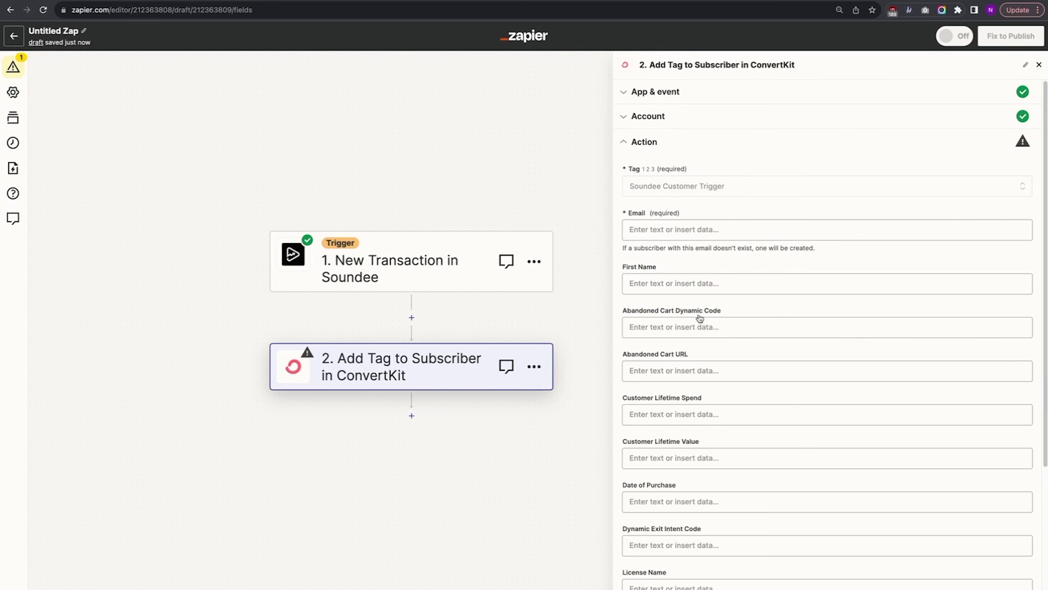
Step: Map Email to the trigger's Customer Object Email and First Name to Merchant First Name
click(690, 230)
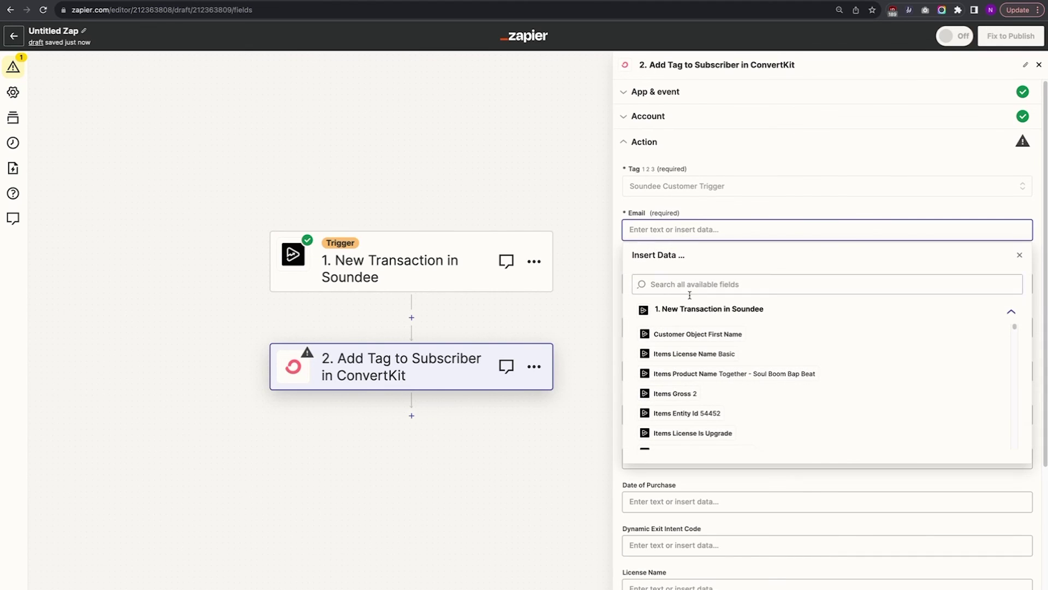
click(693, 335)
scroll(707, 300, down, 1)
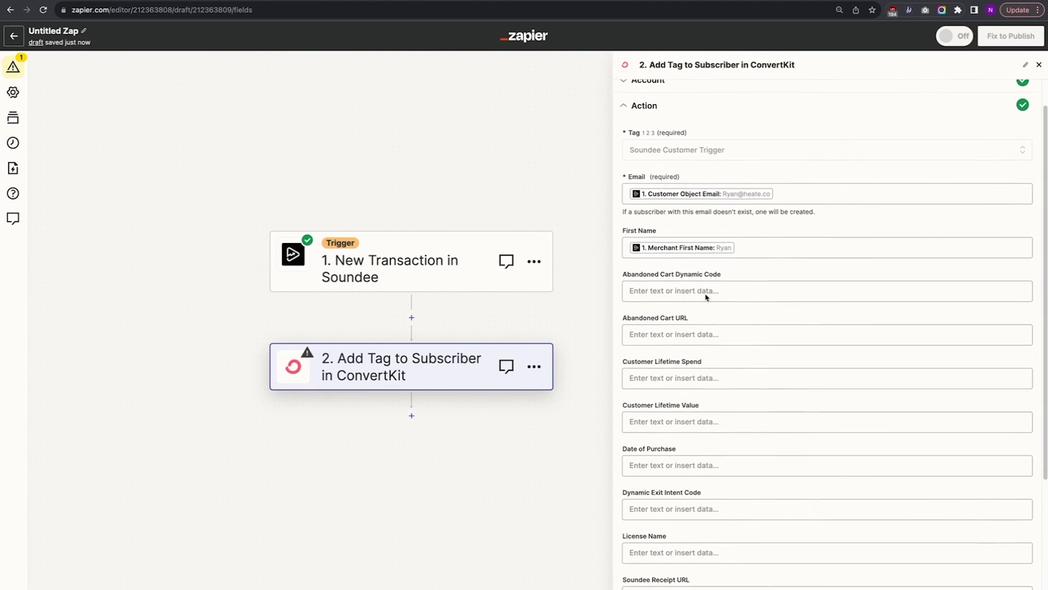
Step: Map the Customer Lifetime Spend field to the Soundee transaction's Customer Lifetime Spend value
scroll(706, 297, down, 3)
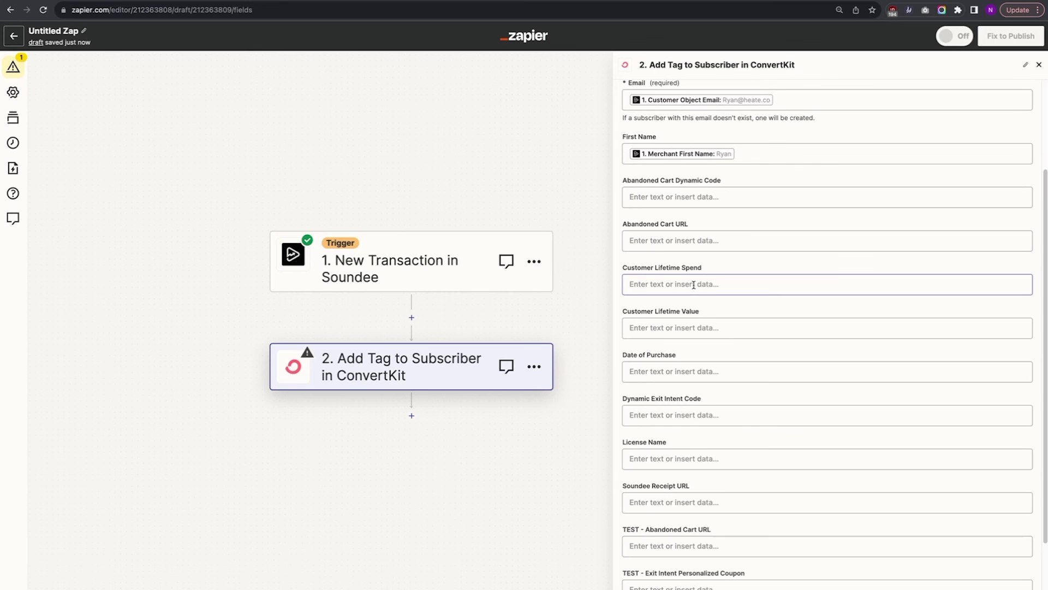
click(694, 285)
click(710, 345)
text(spe)
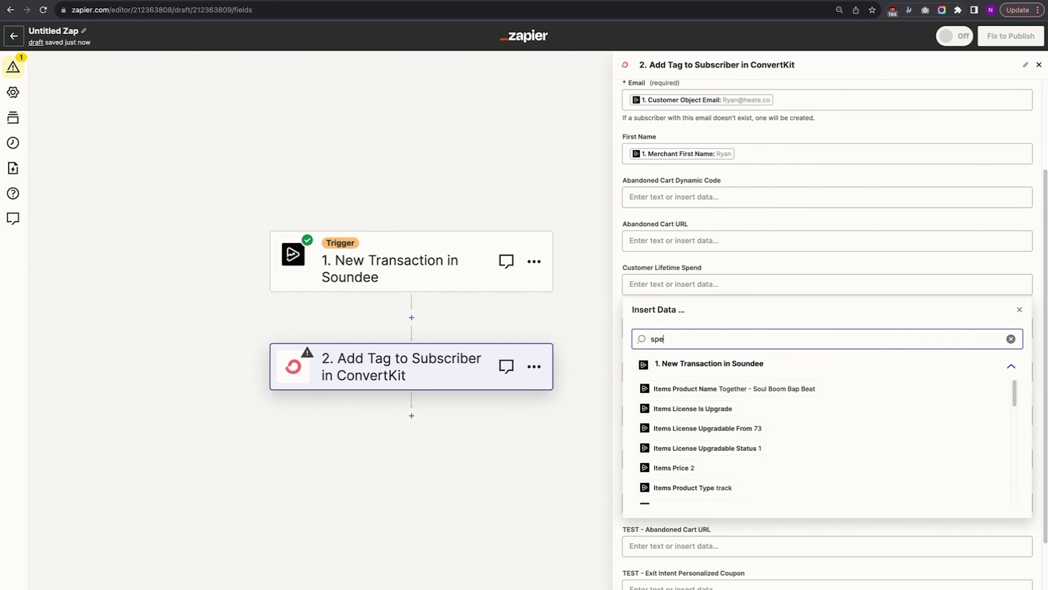
text(nd)
click(704, 388)
click(616, 284)
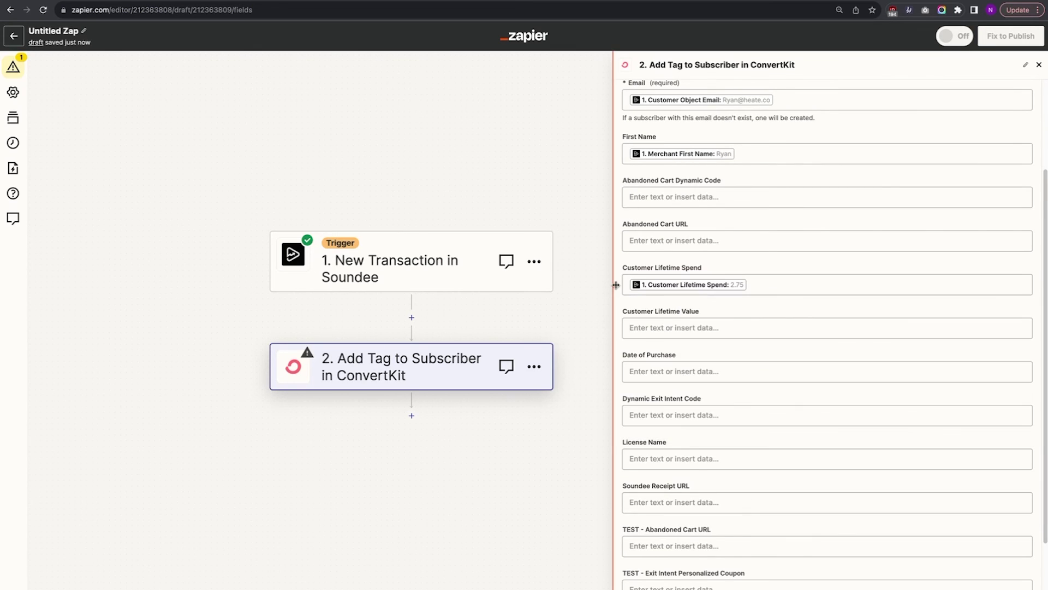
Step: Map the Date of Purchase field to the Soundee transaction's Payment Date
click(661, 369)
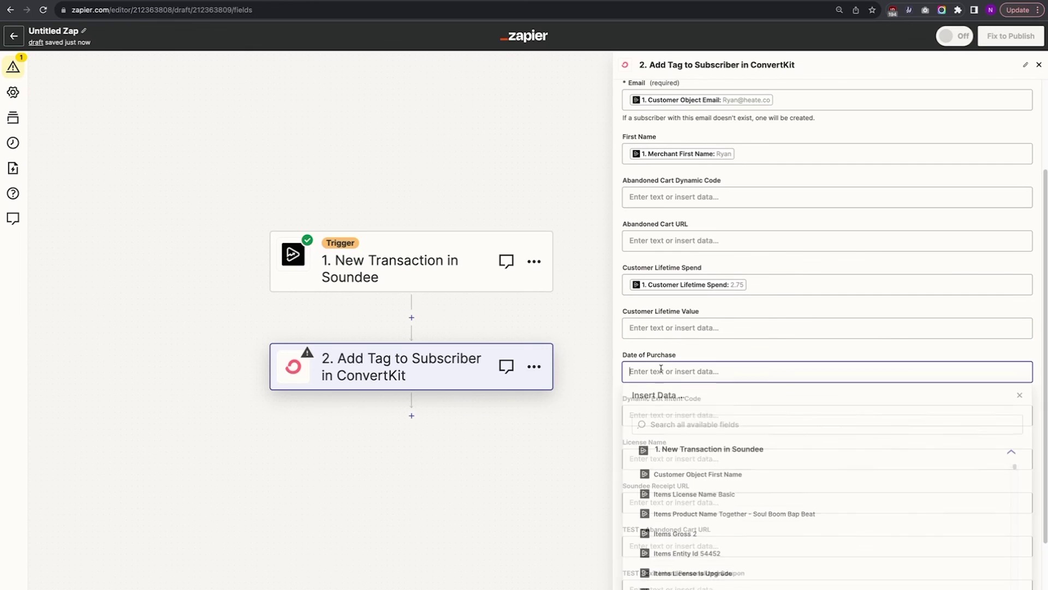
text(dat)
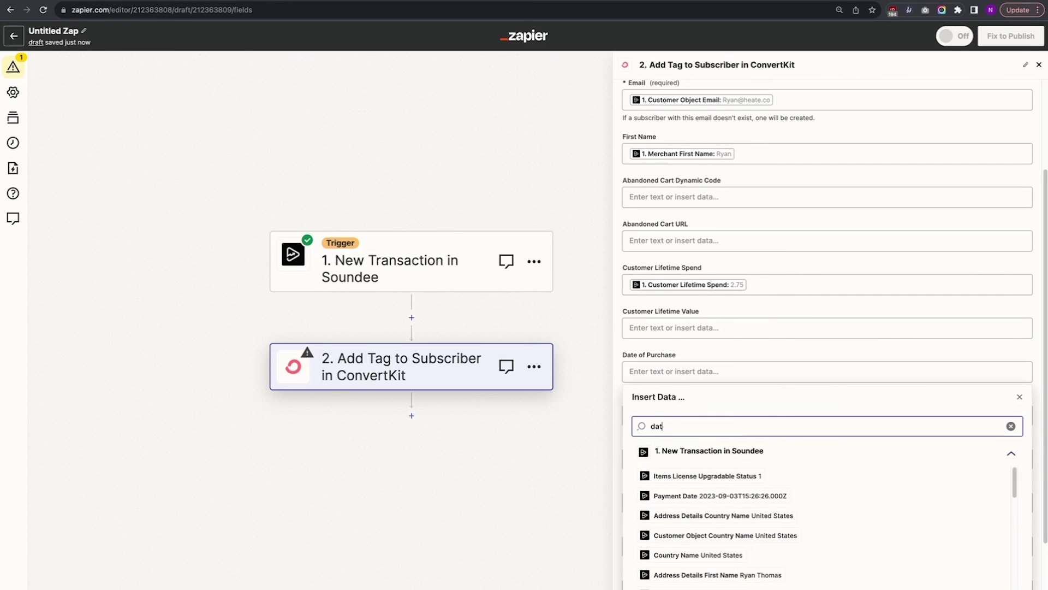
text(e)
click(658, 475)
click(620, 390)
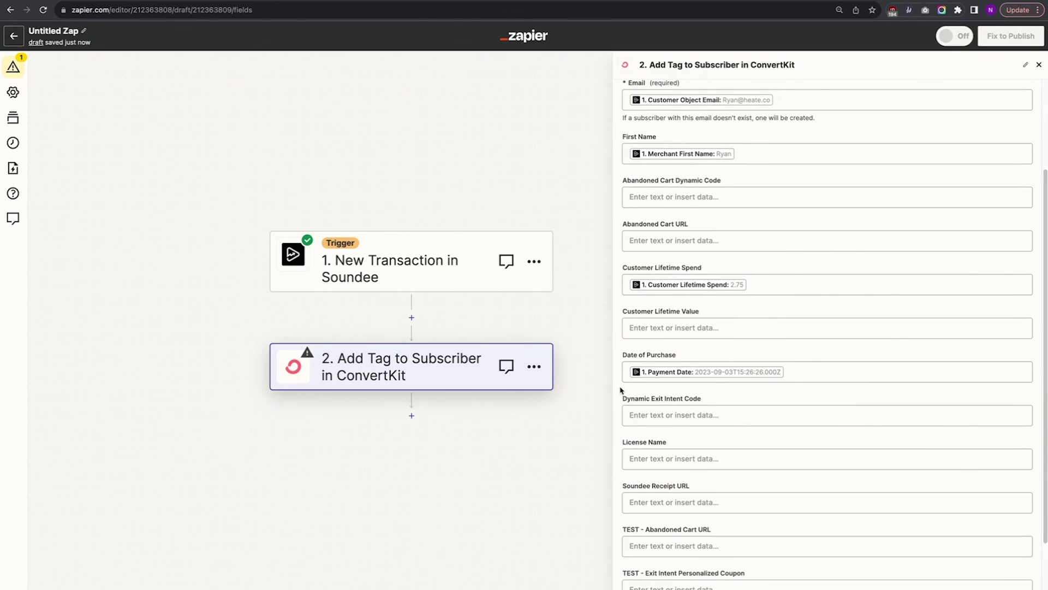
Step: Map the License Name field to the Soundee transaction's Items License Name
scroll(622, 390, down, 3)
click(677, 339)
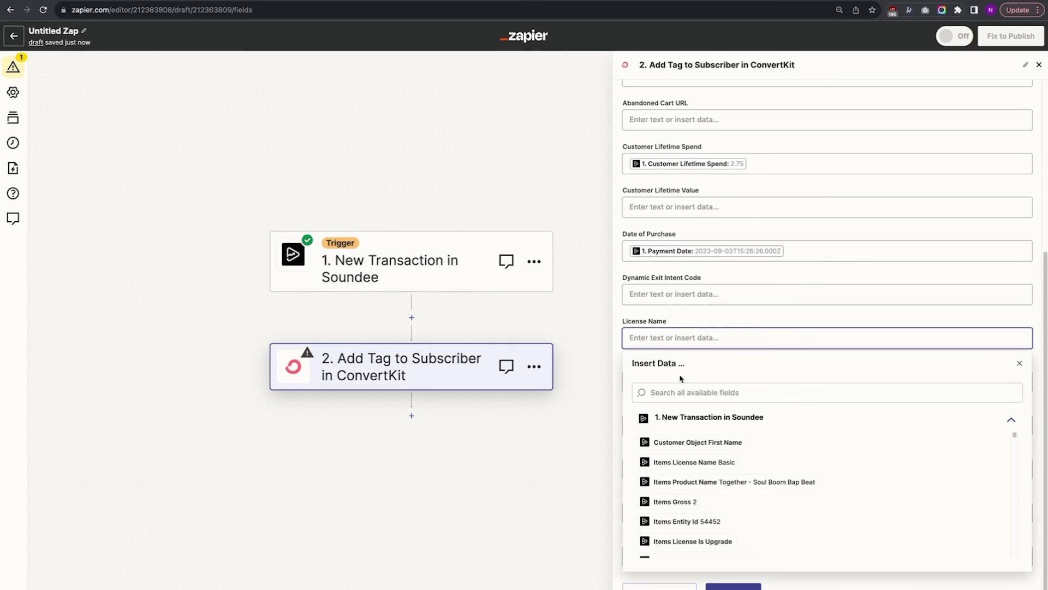
click(681, 392)
text(license)
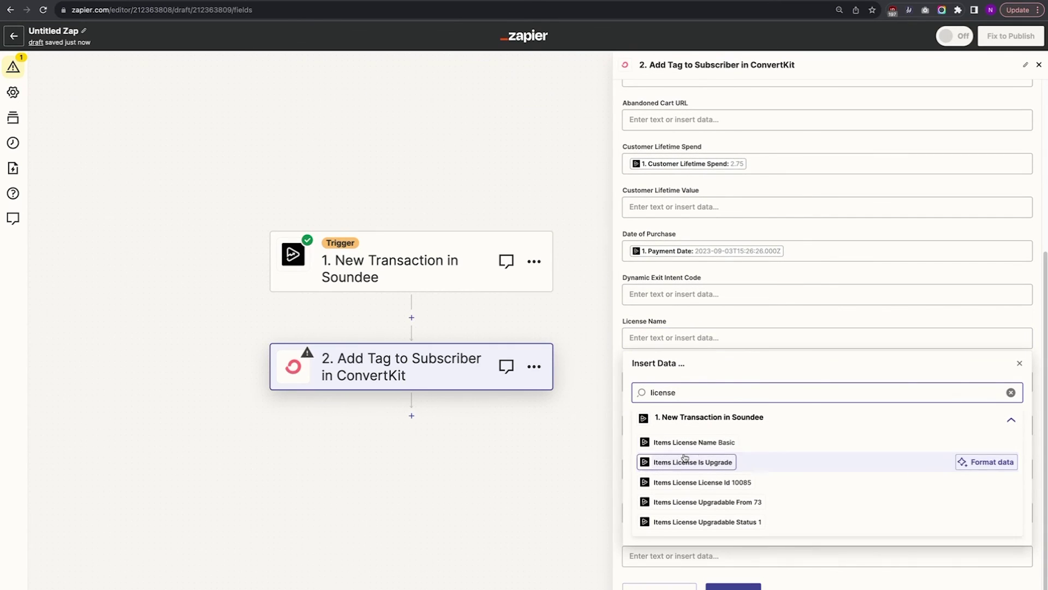
key(BackSpace)
key(BackSpace)
key(BackSpace)
key(BackSpace)
key(BackSpace)
key(BackSpace)
key(BackSpace)
text(na)
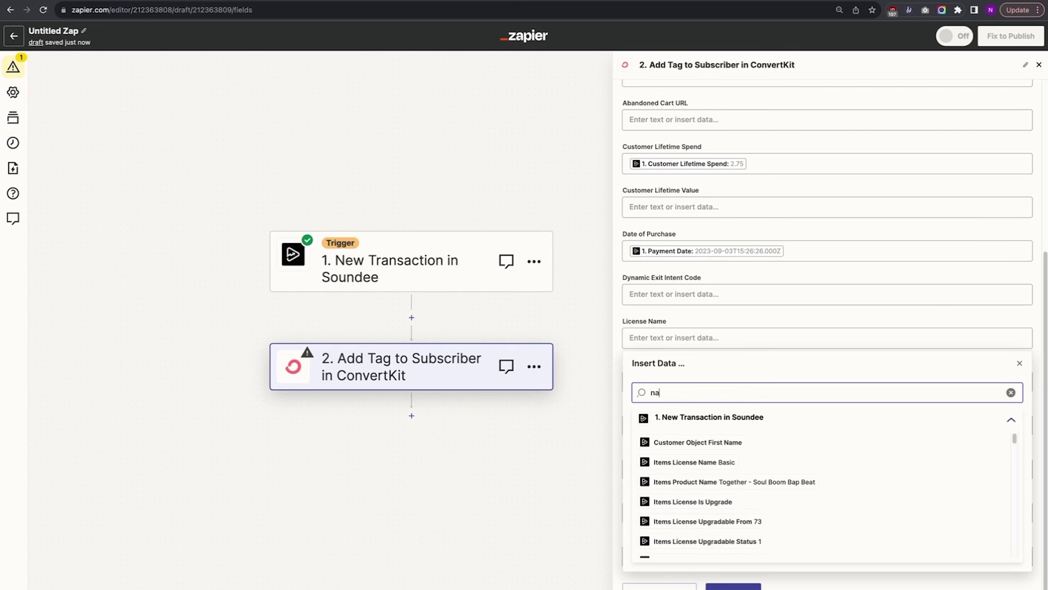
key(BackSpace)
key(BackSpace)
text(basic)
click(724, 442)
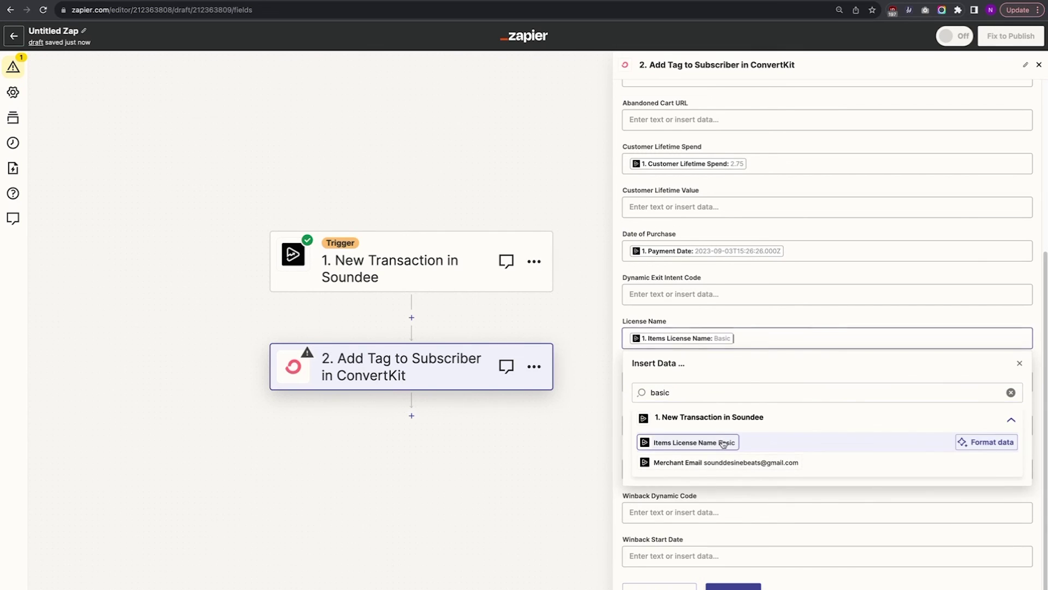
Step: Map the Soundee Receipt URL field to the transaction's Receipt Url and continue to the action's test
click(688, 382)
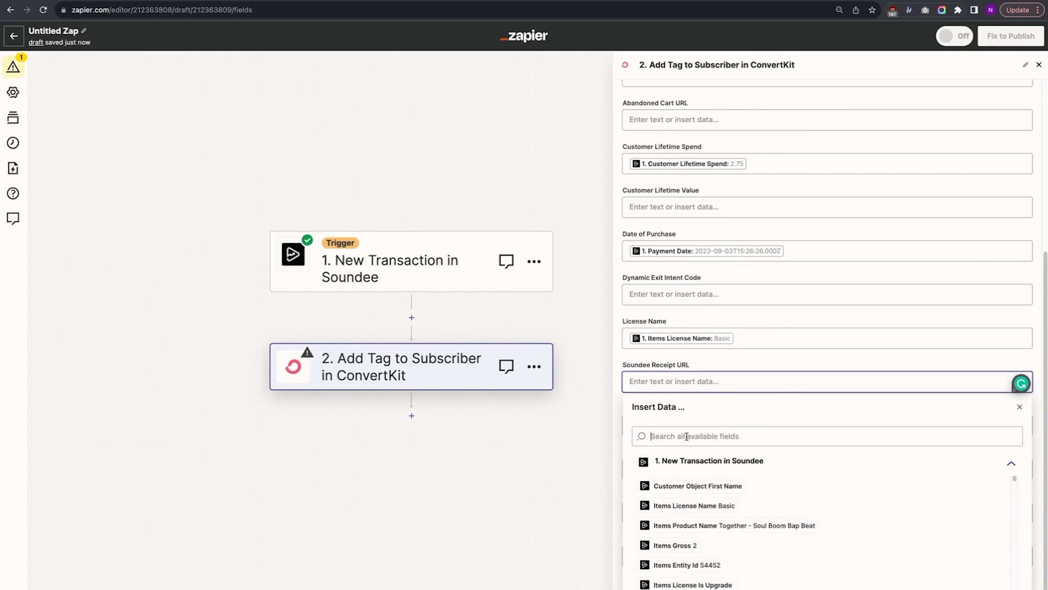
text(rece)
click(684, 507)
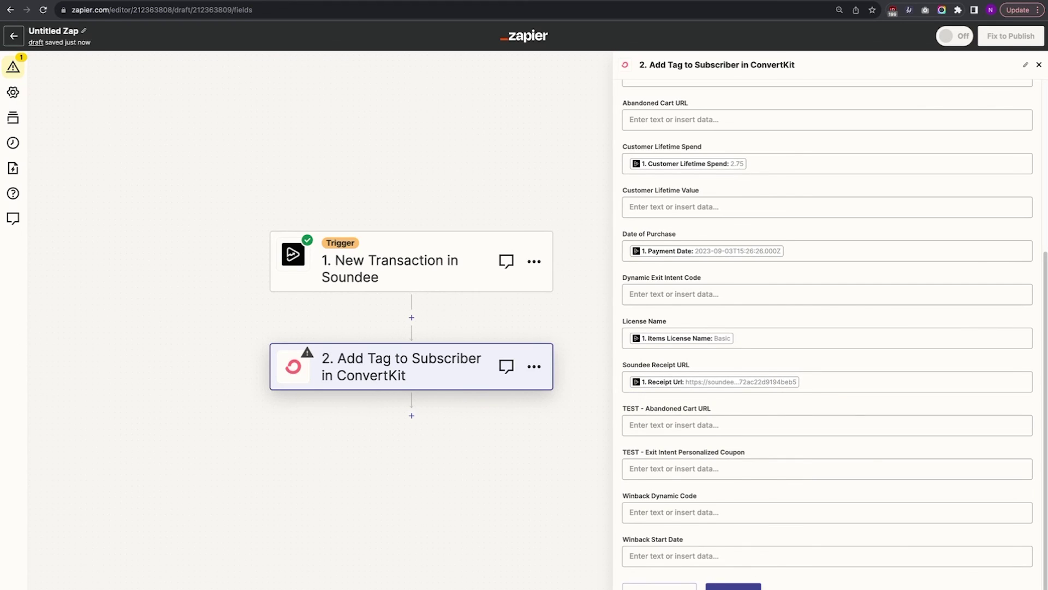
click(733, 586)
click(715, 545)
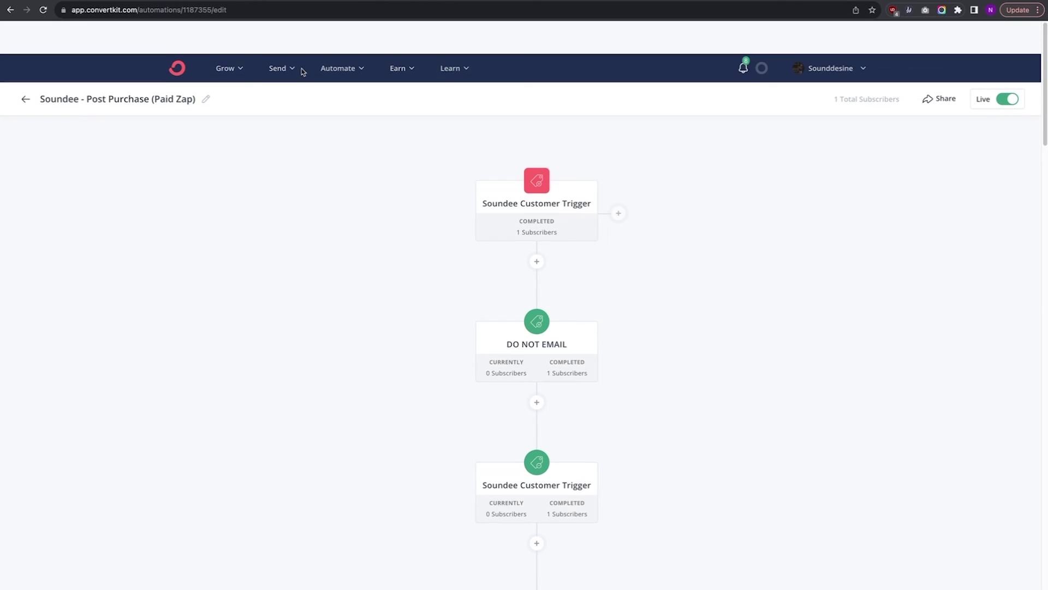
Step: Open the profile of the subscriber dated Sep 01, 2023 from the ConvertKit subscribers list
click(239, 39)
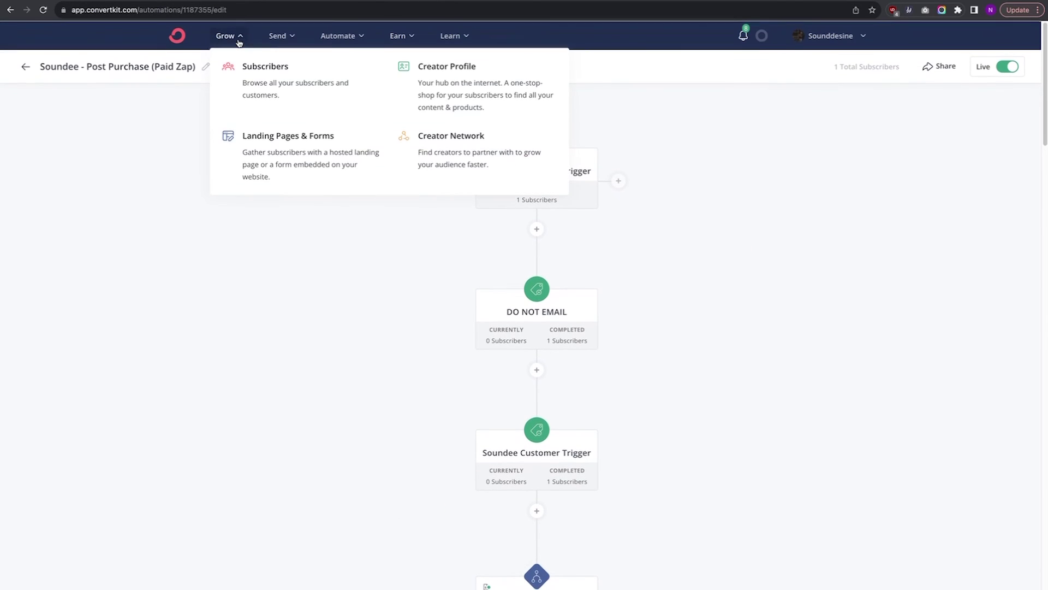
click(262, 68)
scroll(249, 372, down, 5)
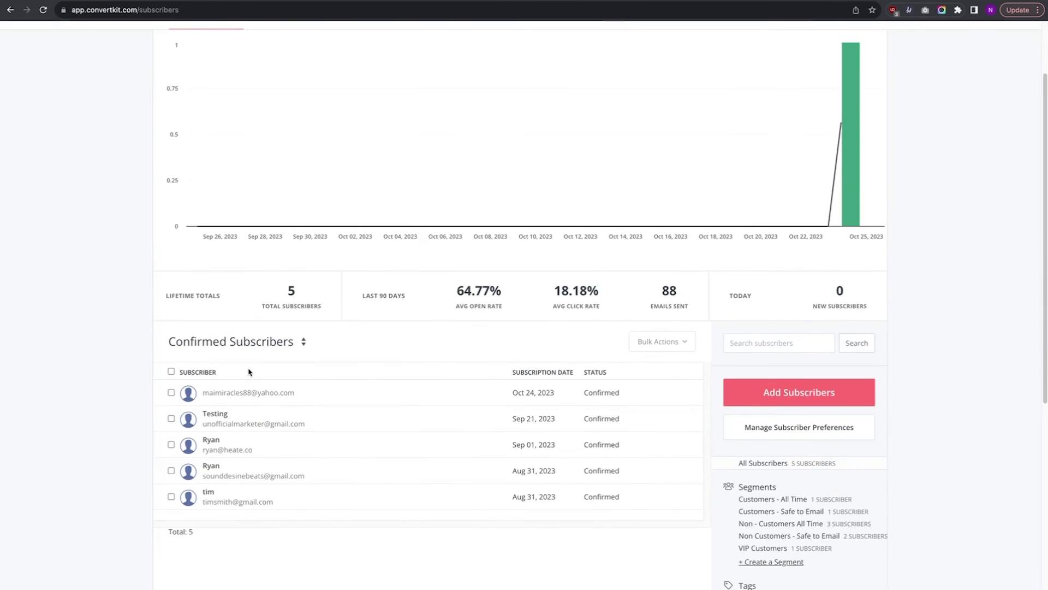
click(221, 440)
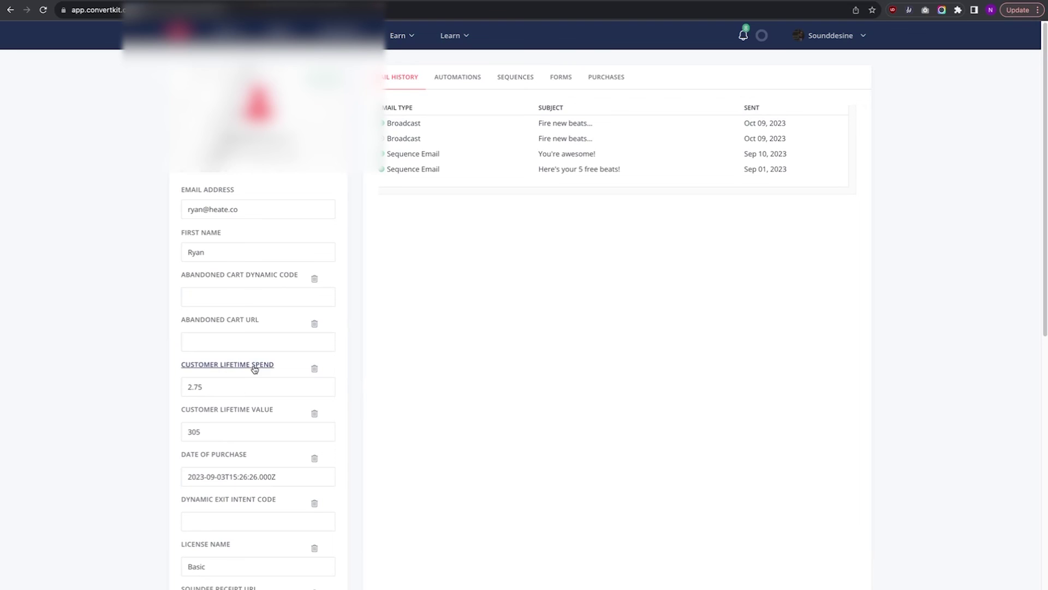
Step: Examine the subscriber's custom fields, including Customer Lifetime Value, Date of Purchase, License Name and Soundee Receipt URL, for the data sent by the Zap
scroll(230, 392, down, 3)
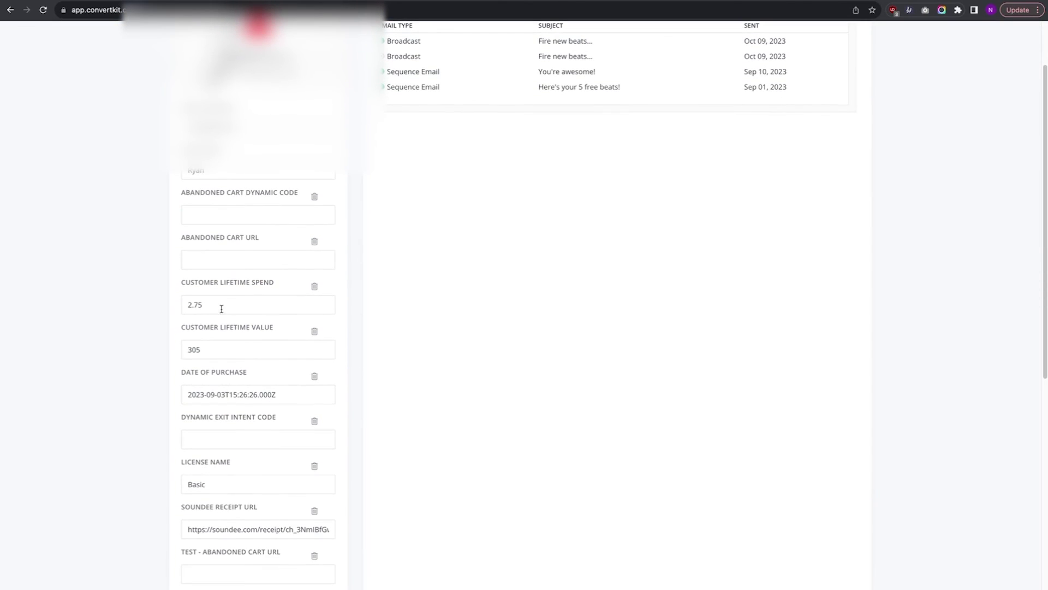
scroll(236, 366, down, 5)
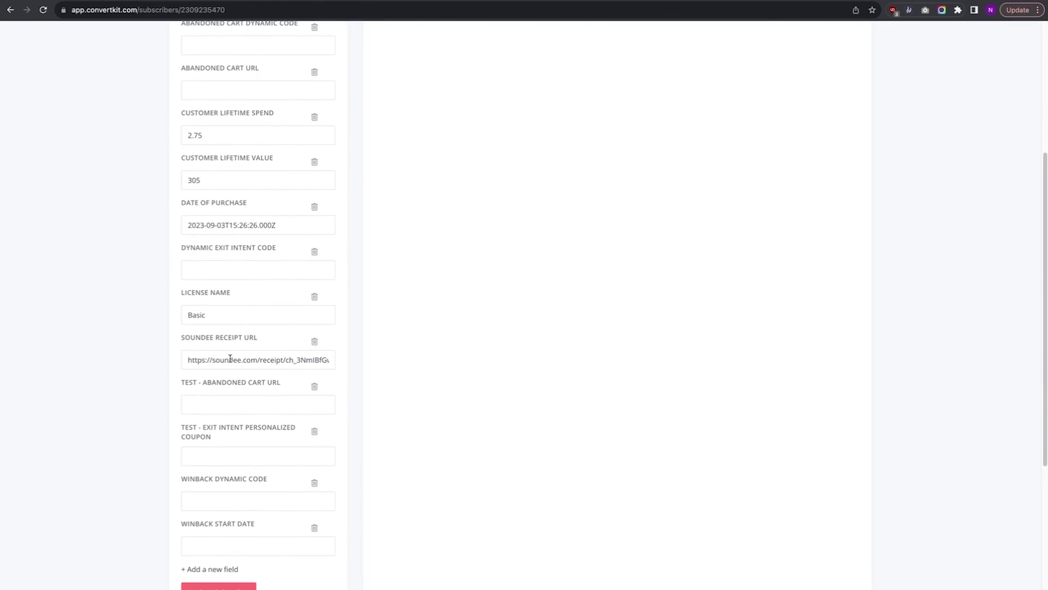
double_click(210, 176)
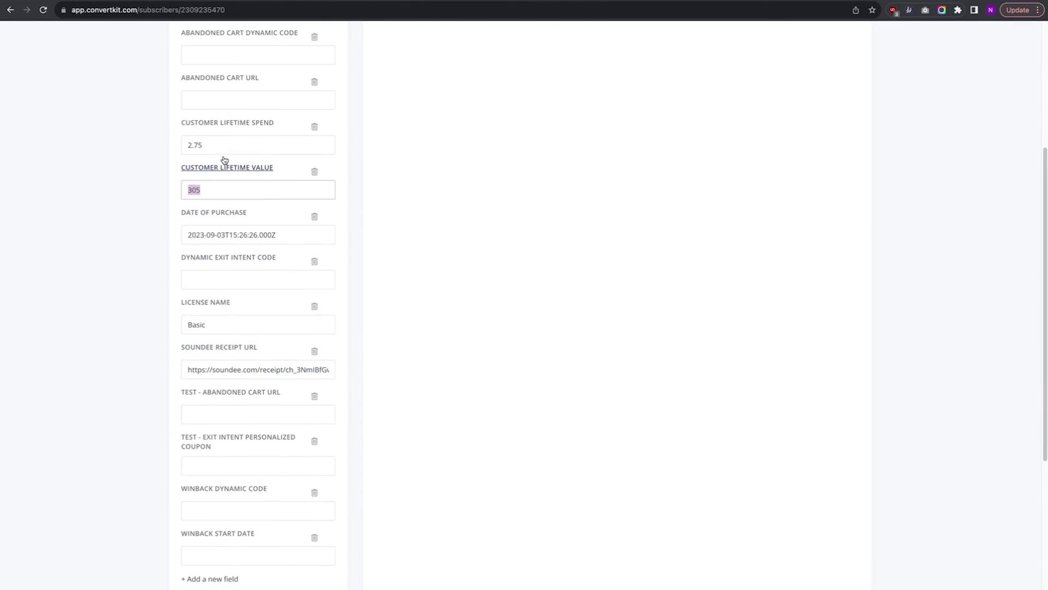
scroll(223, 157, up, 4)
scroll(223, 157, down, 5)
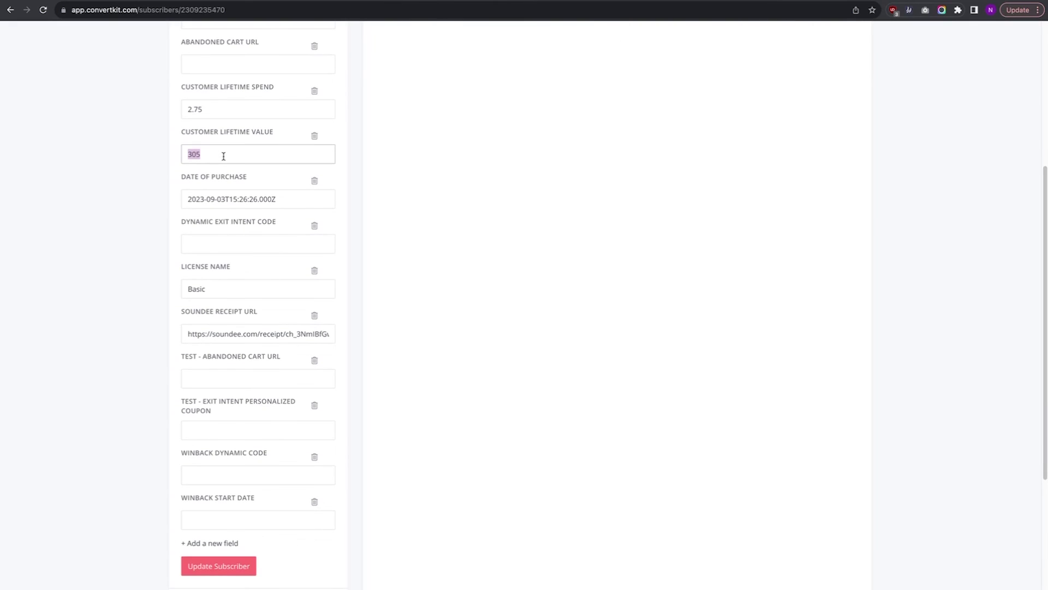
double_click(255, 288)
double_click(254, 328)
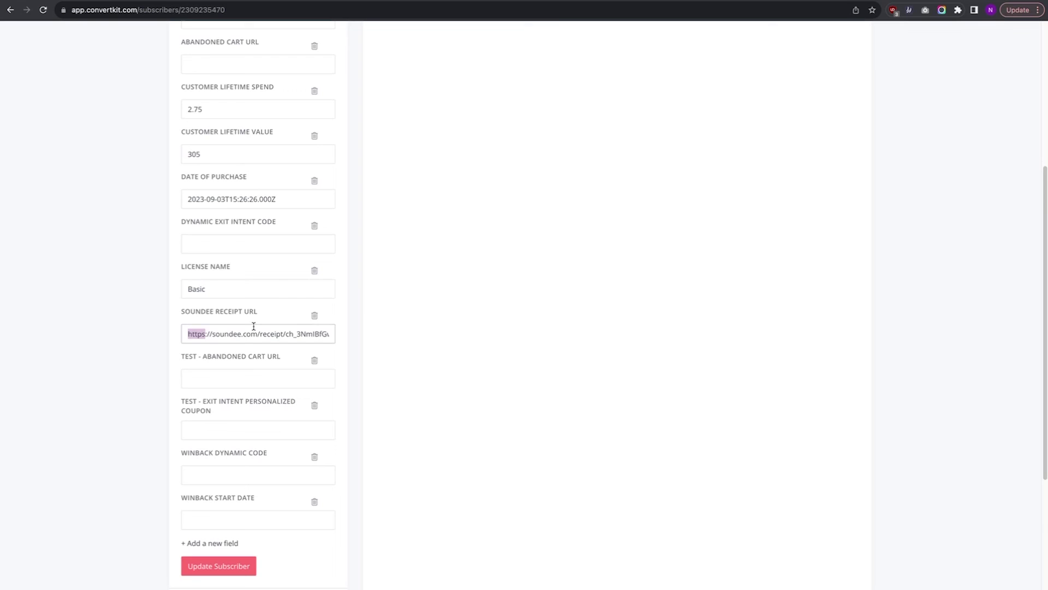
click(254, 327)
scroll(432, 257, up, 10)
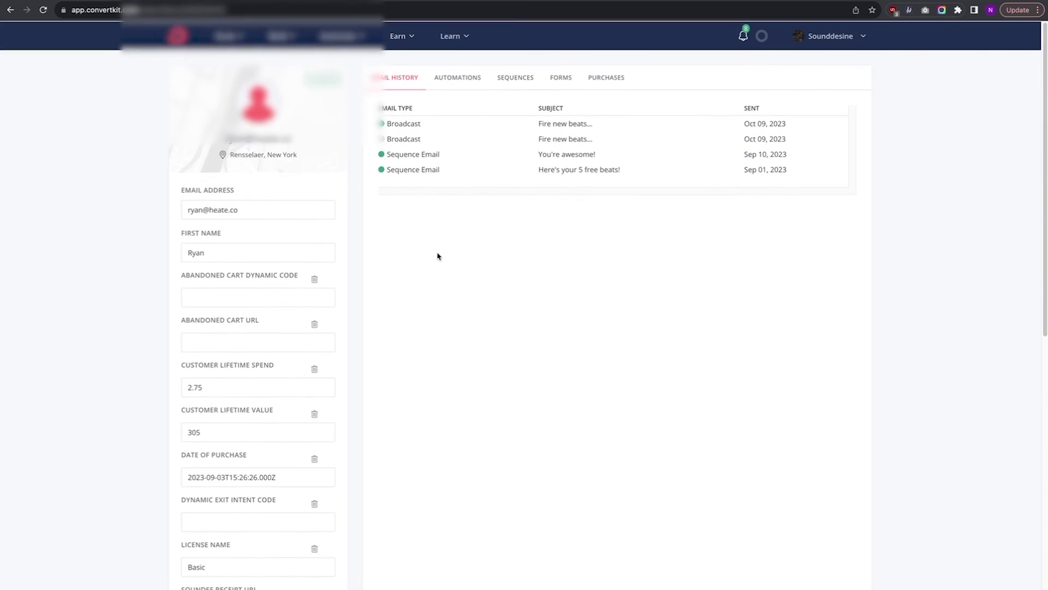
scroll(437, 256, down, 5)
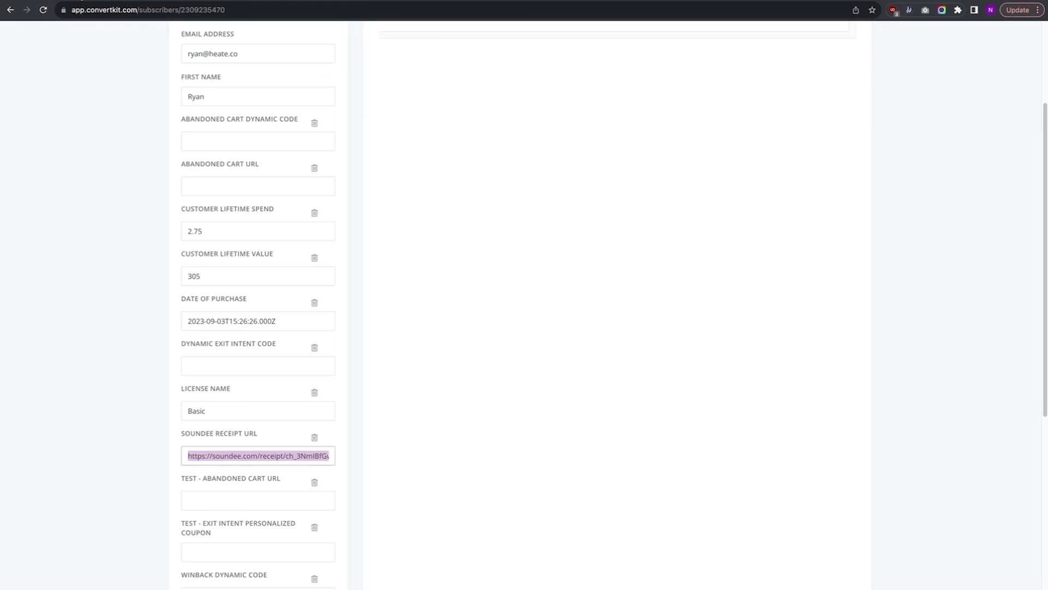
Step: Switch to the Zapier editor and add an empty third action below the Add Tag to Subscriber step, without choosing an app
click(82, 0)
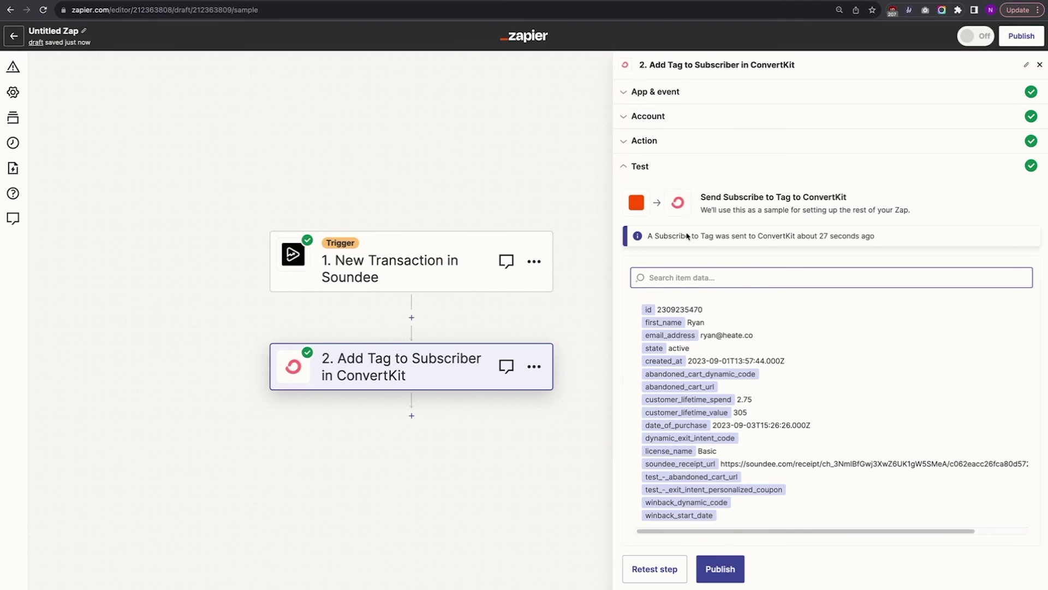
click(412, 416)
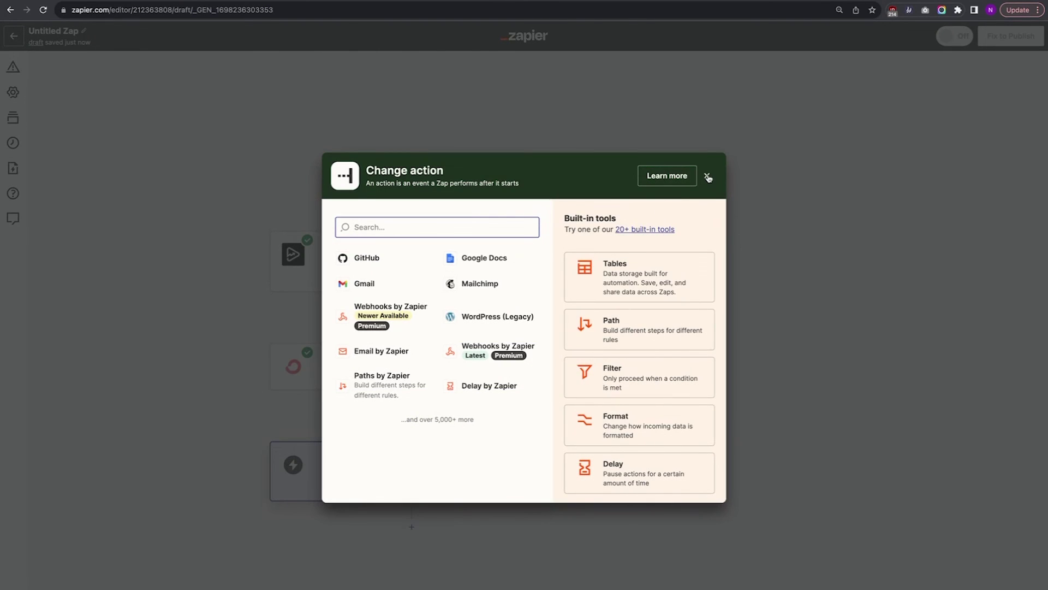
click(708, 177)
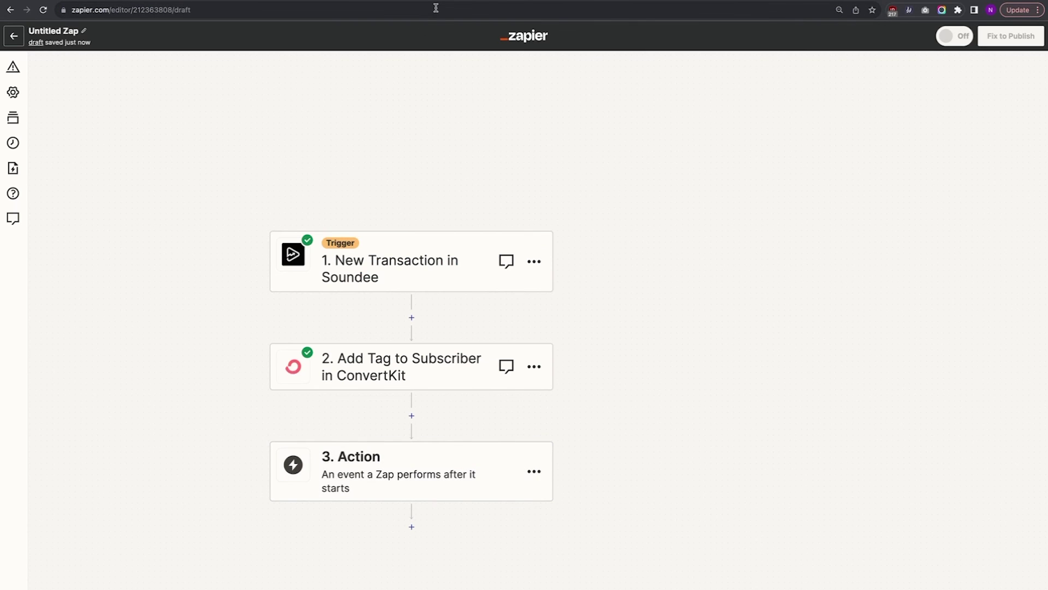